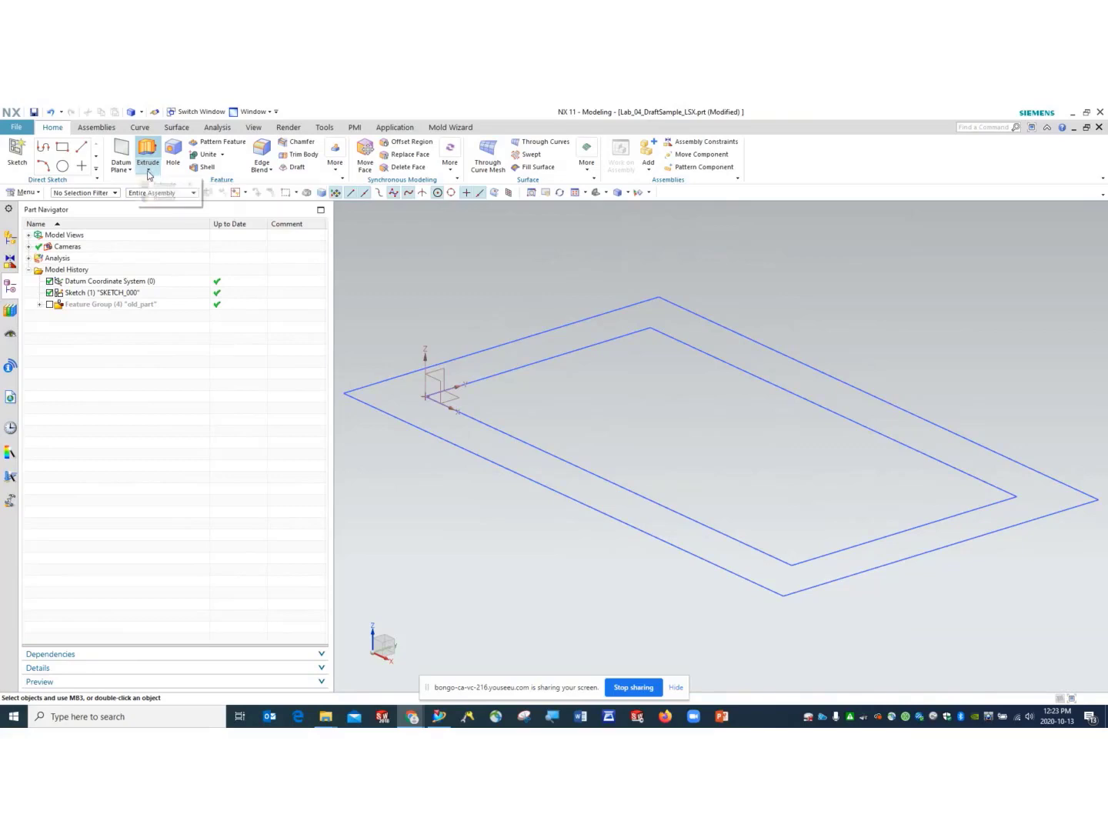
- Start a new Extrude, move its dialog to the top-left and zoom out the viewport
{"action": "left_click", "coordinate": [148, 171]}
{"action": "left_click", "coordinate": [158, 183]}
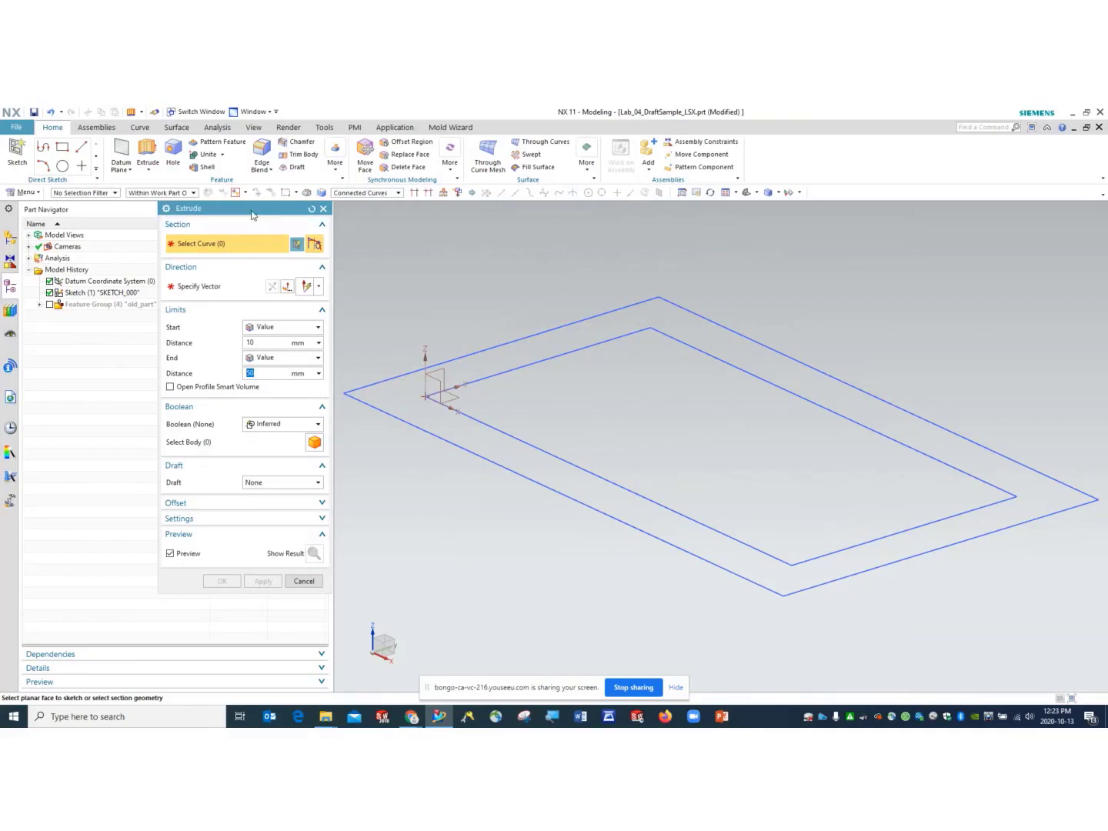
{"action": "left_click_drag", "start_coordinate": [250, 213], "coordinate": [211, 127]}
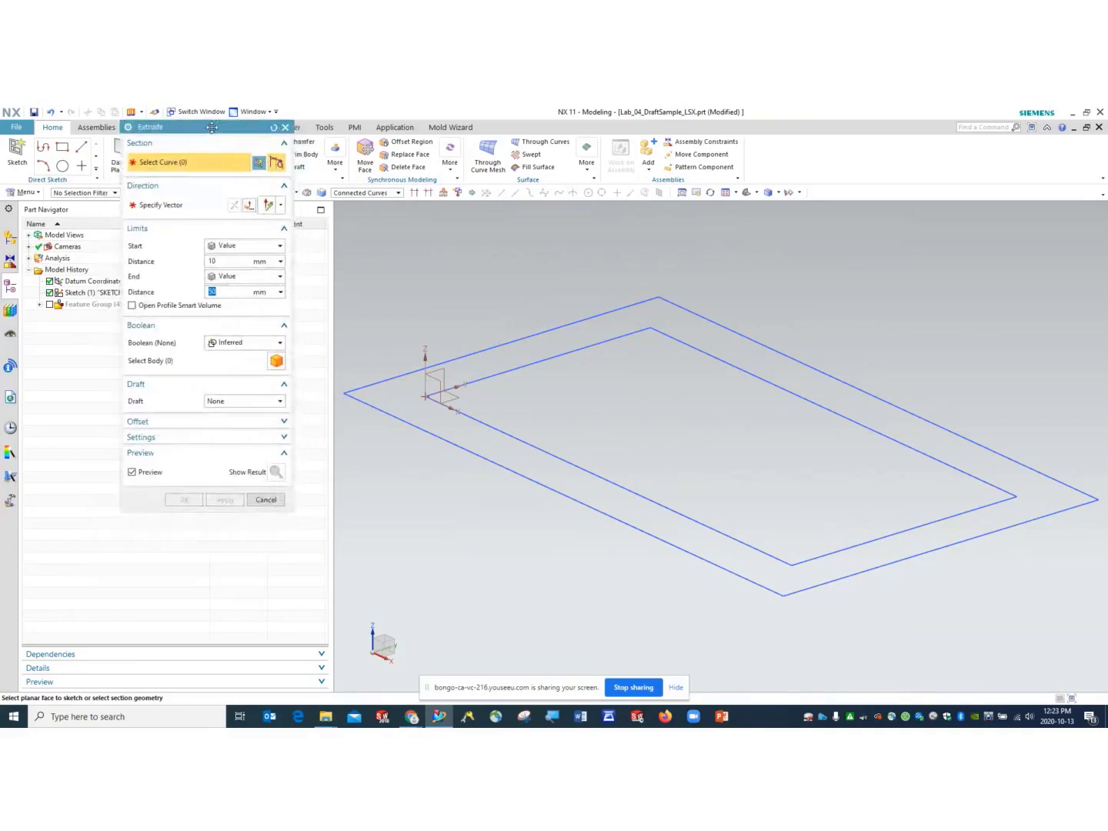
{"action": "scroll", "coordinate": [811, 494], "scroll_direction": "down", "scroll_amount": 1}
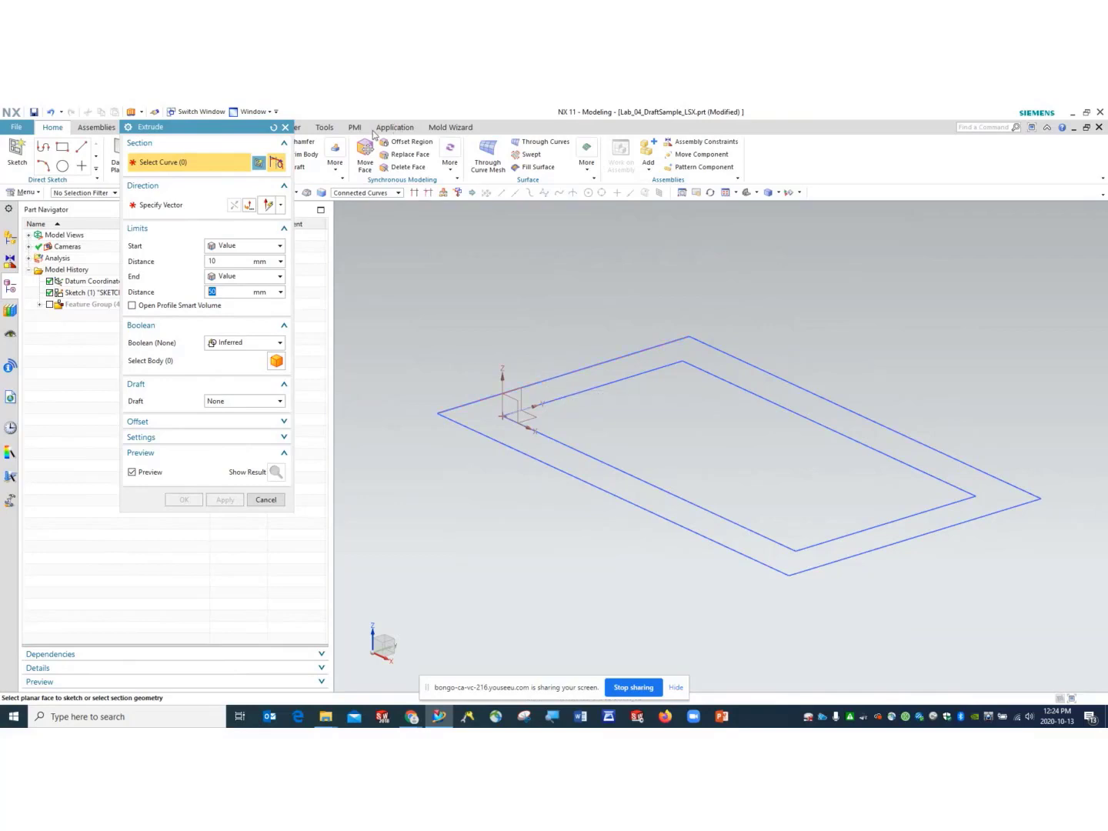
- Select the four-curve outer sketch rectangle as the section and keep the start limit as Value
{"action": "left_click", "coordinate": [535, 377]}
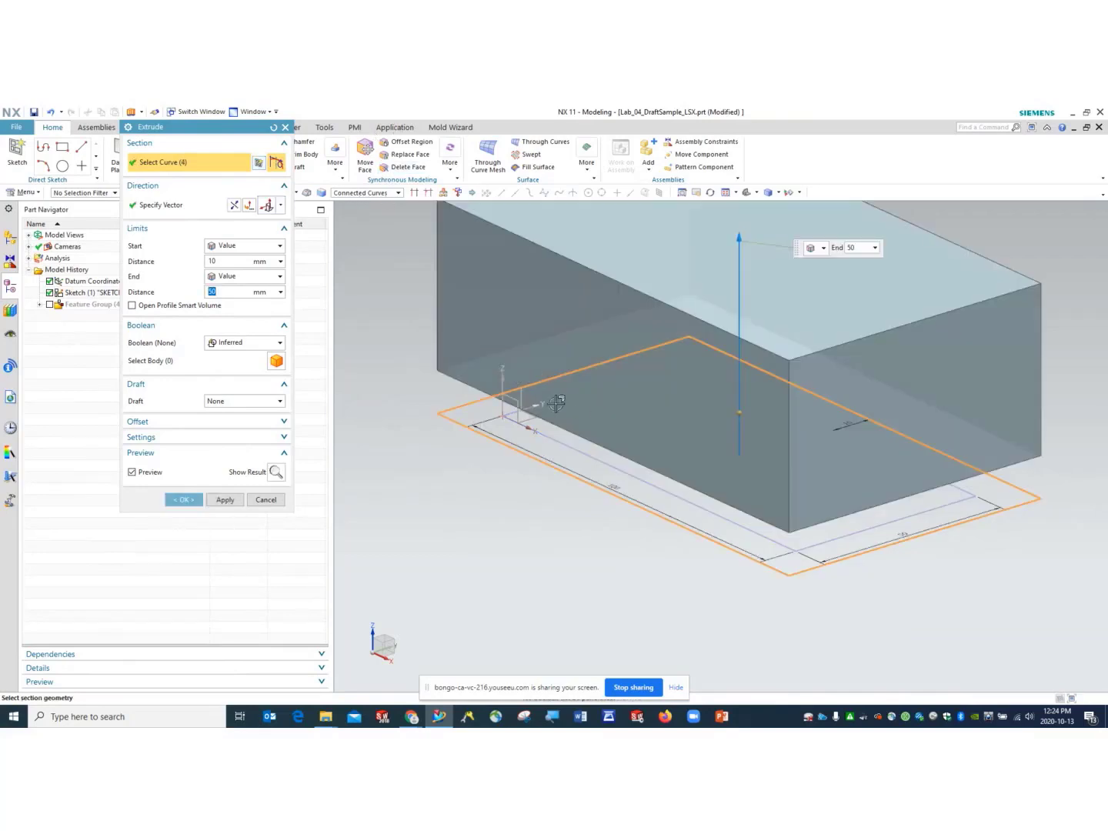
{"action": "left_click", "coordinate": [236, 250]}
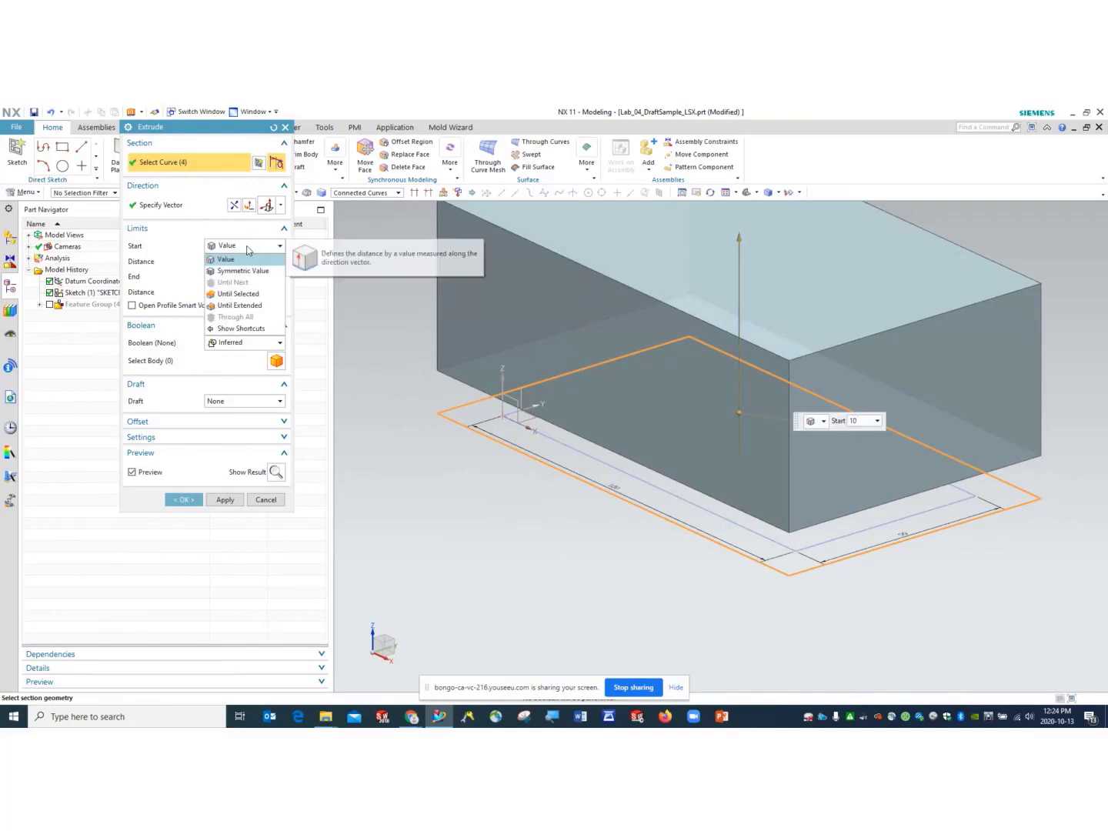
{"action": "left_click", "coordinate": [244, 261]}
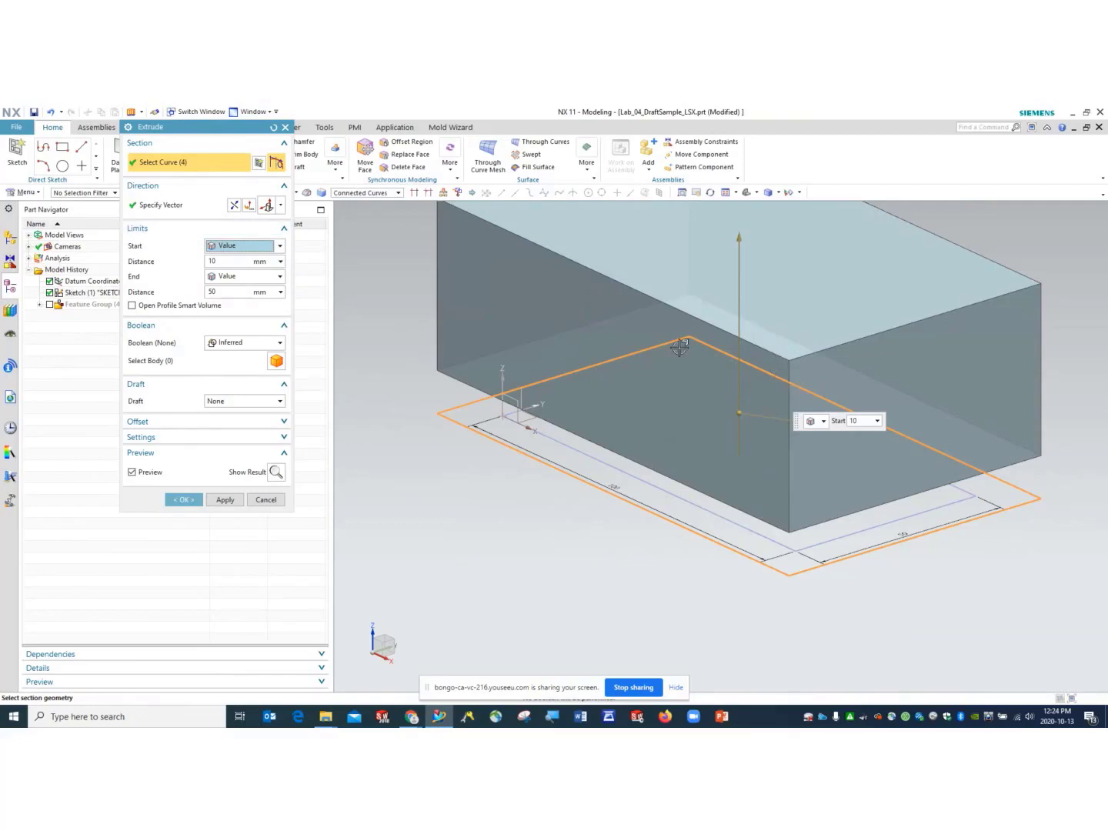
- Try a start distance of 0 mm and view the block preview from near the front
{"action": "scroll", "coordinate": [717, 331], "scroll_direction": "down", "scroll_amount": 2}
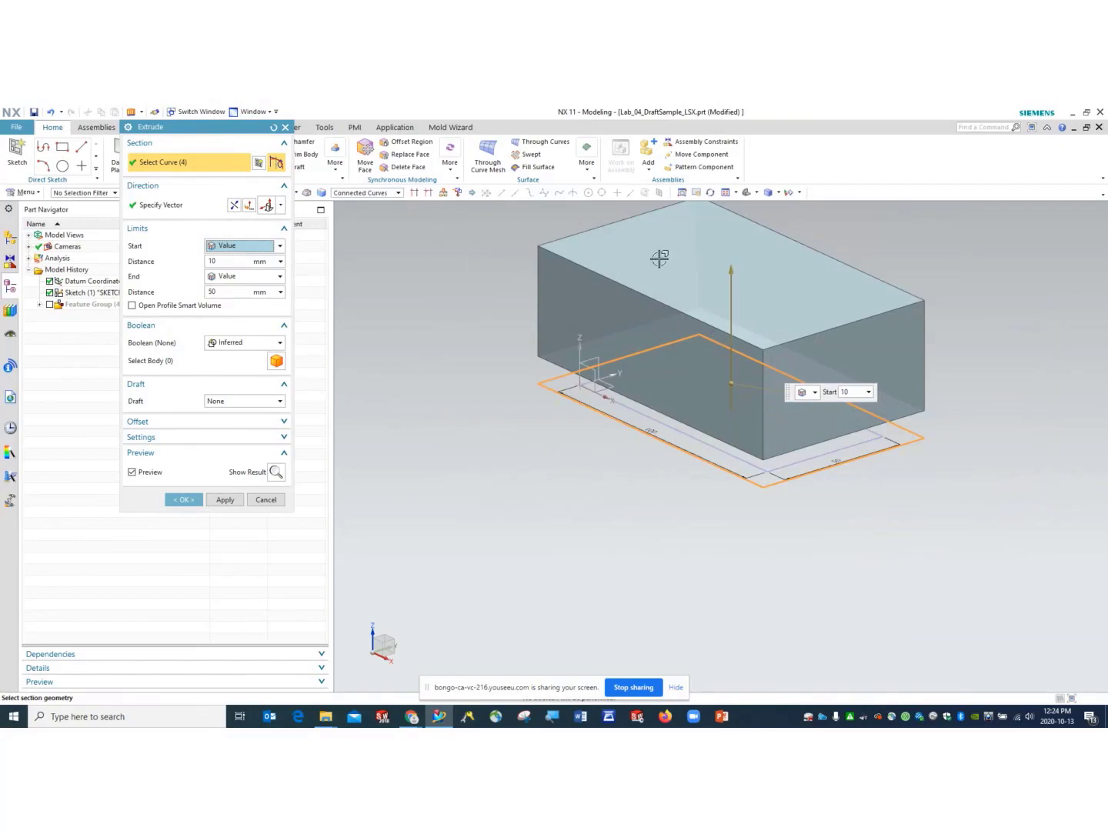
{"action": "double_click", "coordinate": [212, 261]}
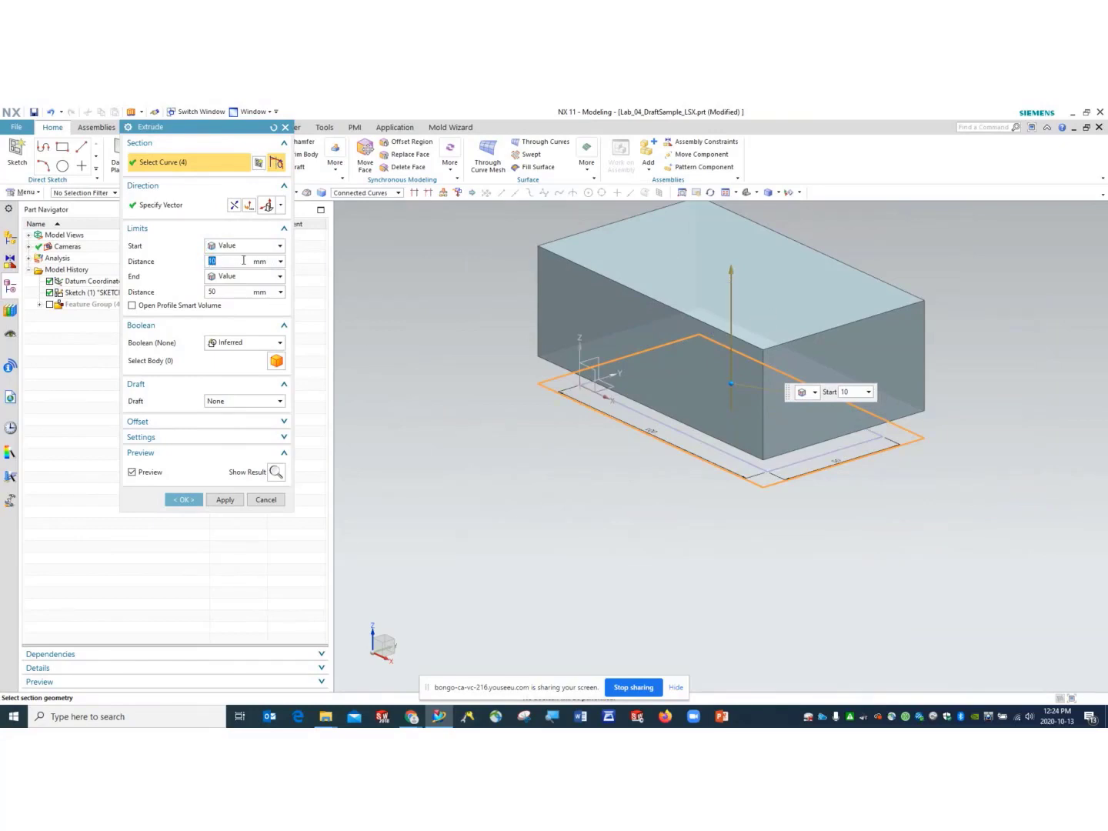
{"action": "type", "text": "0"}
{"action": "key", "text": "Return"}
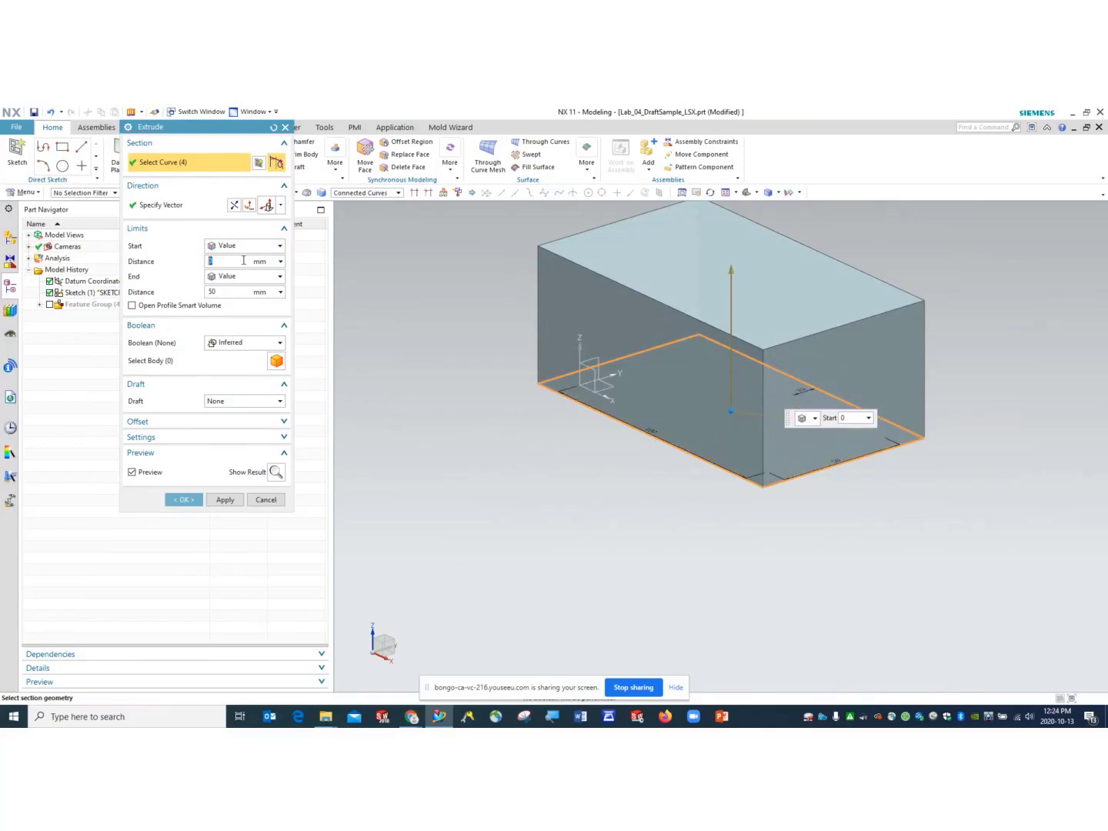
{"action": "middle_click_drag", "start_coordinate": [548, 475], "coordinate": [554, 426]}
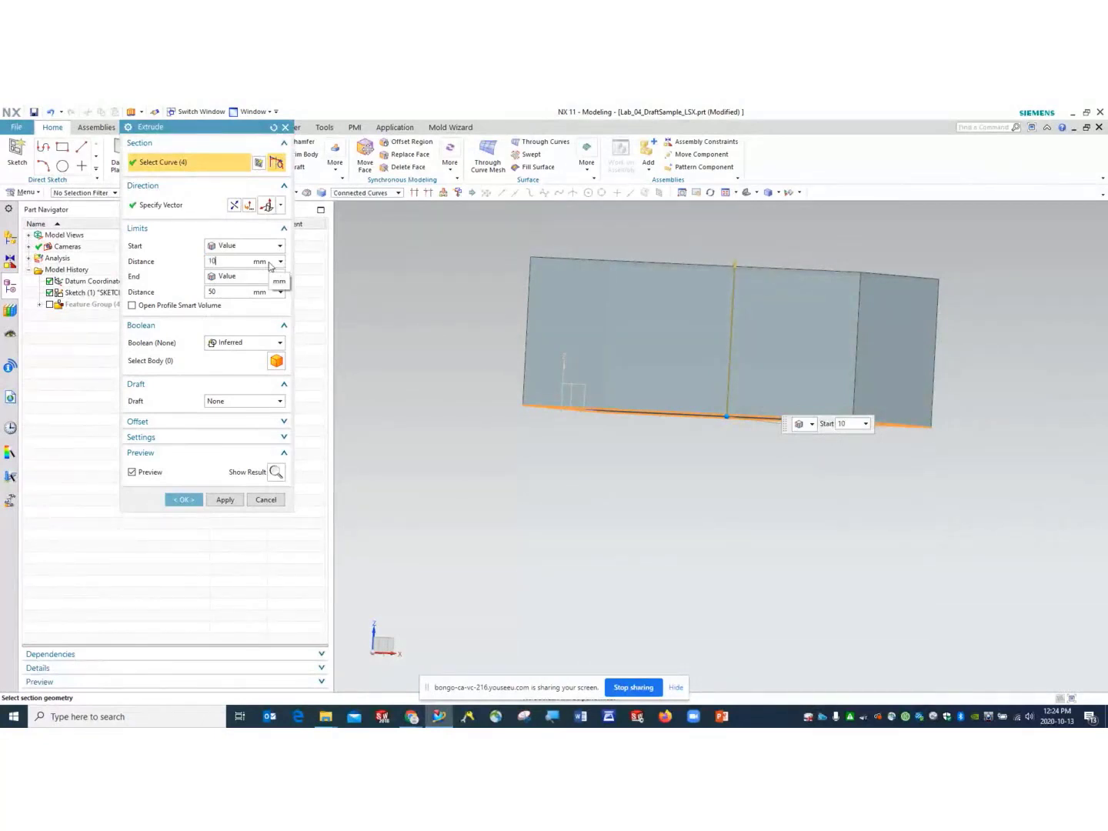
- Keep the start distance at 10 mm and check the direction options without changing them
{"action": "left_click", "coordinate": [226, 292]}
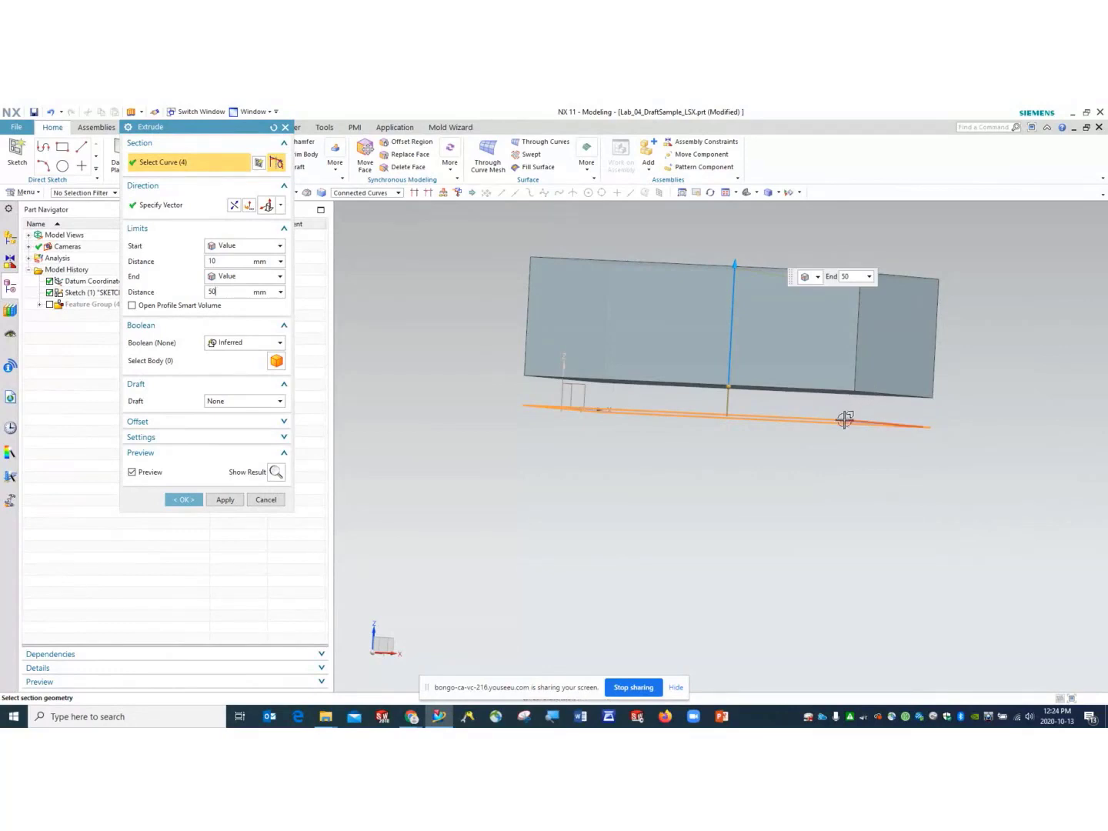
{"action": "mouse_move", "coordinate": [771, 438]}
{"action": "middle_mouse_down"}
{"action": "mouse_move", "coordinate": [769, 450]}
{"action": "mouse_move", "coordinate": [758, 444]}
{"action": "mouse_move", "coordinate": [778, 446]}
{"action": "mouse_move", "coordinate": [770, 440]}
{"action": "middle_mouse_up"}
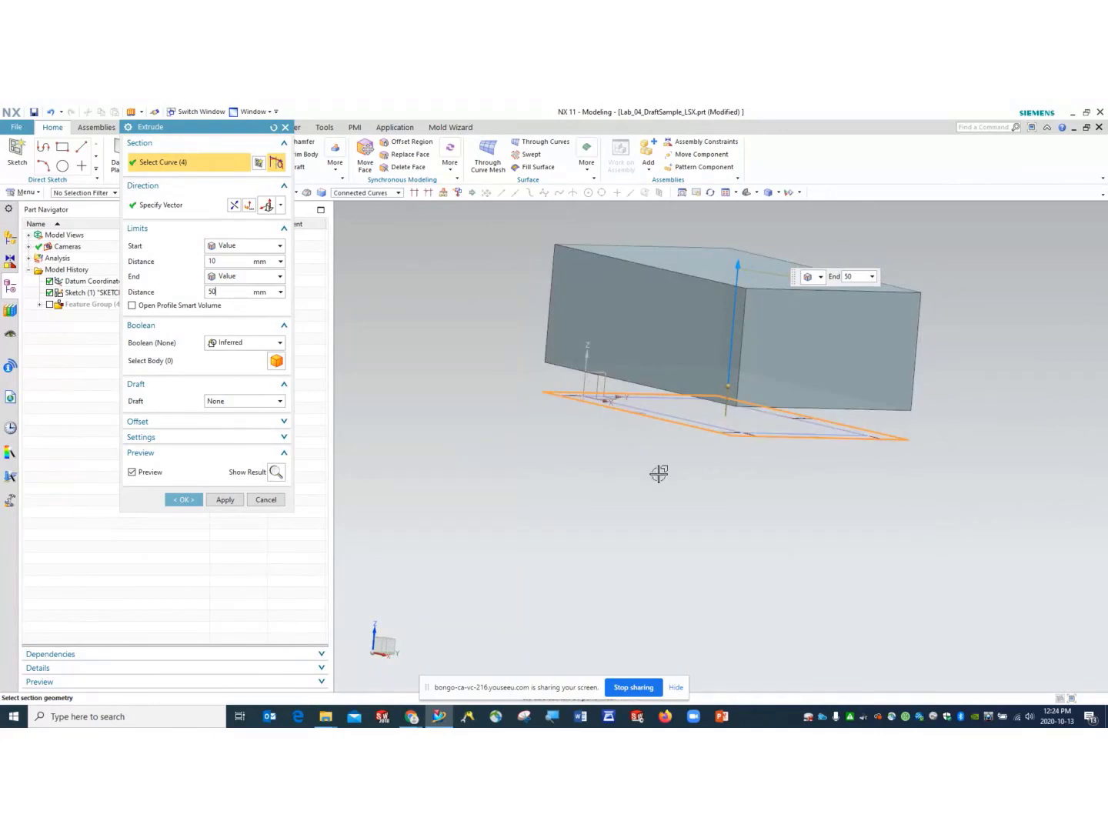
{"action": "middle_click_drag", "start_coordinate": [660, 471], "coordinate": [690, 456]}
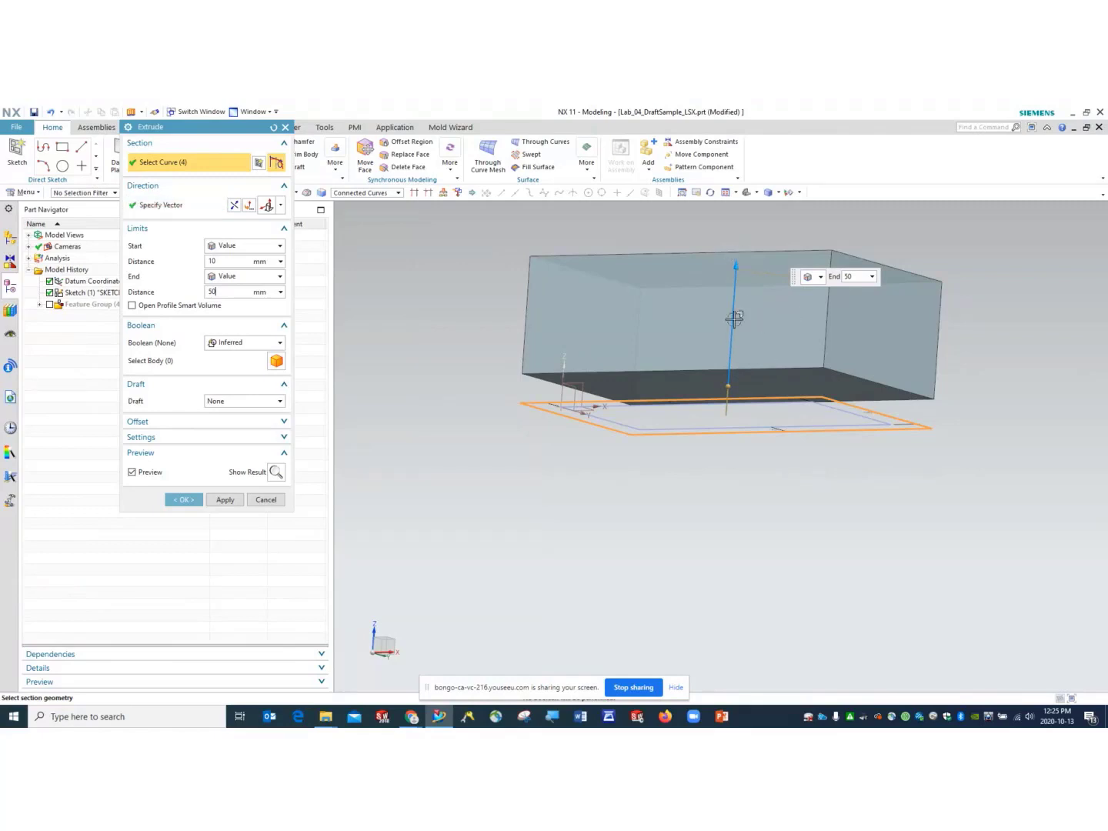
{"action": "left_click", "coordinate": [281, 204]}
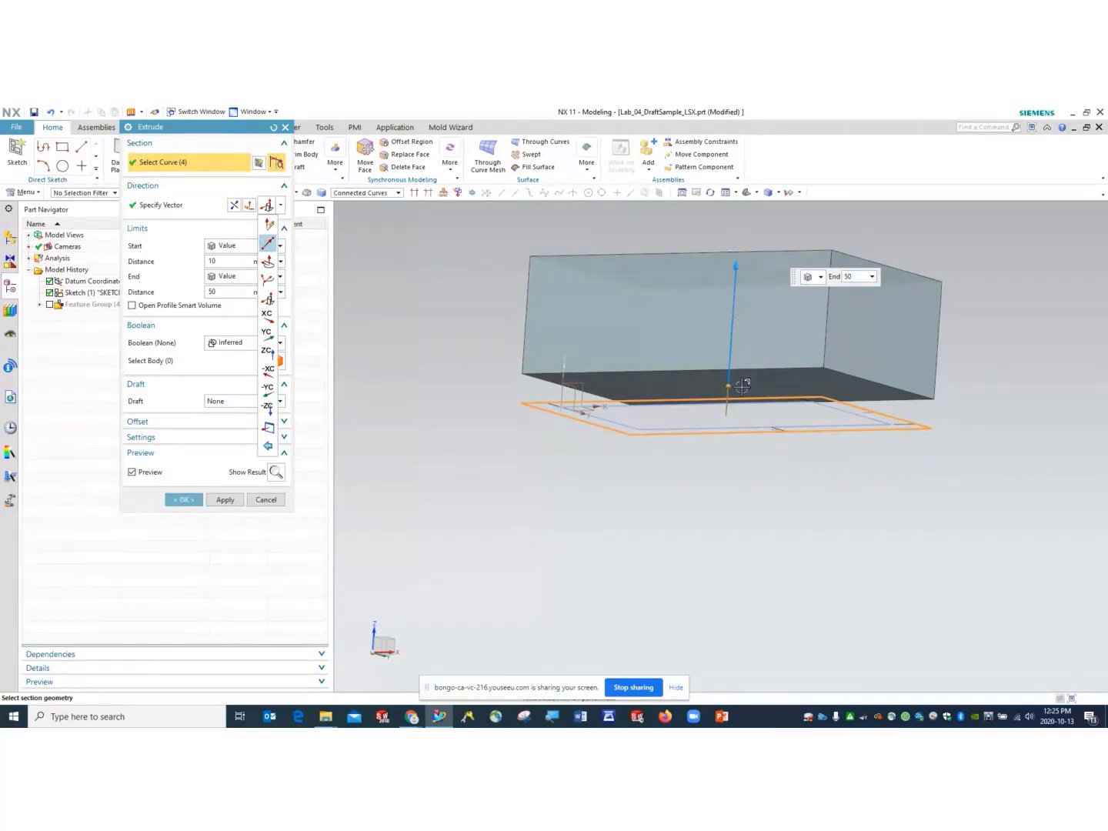
{"action": "left_click", "coordinate": [229, 262]}
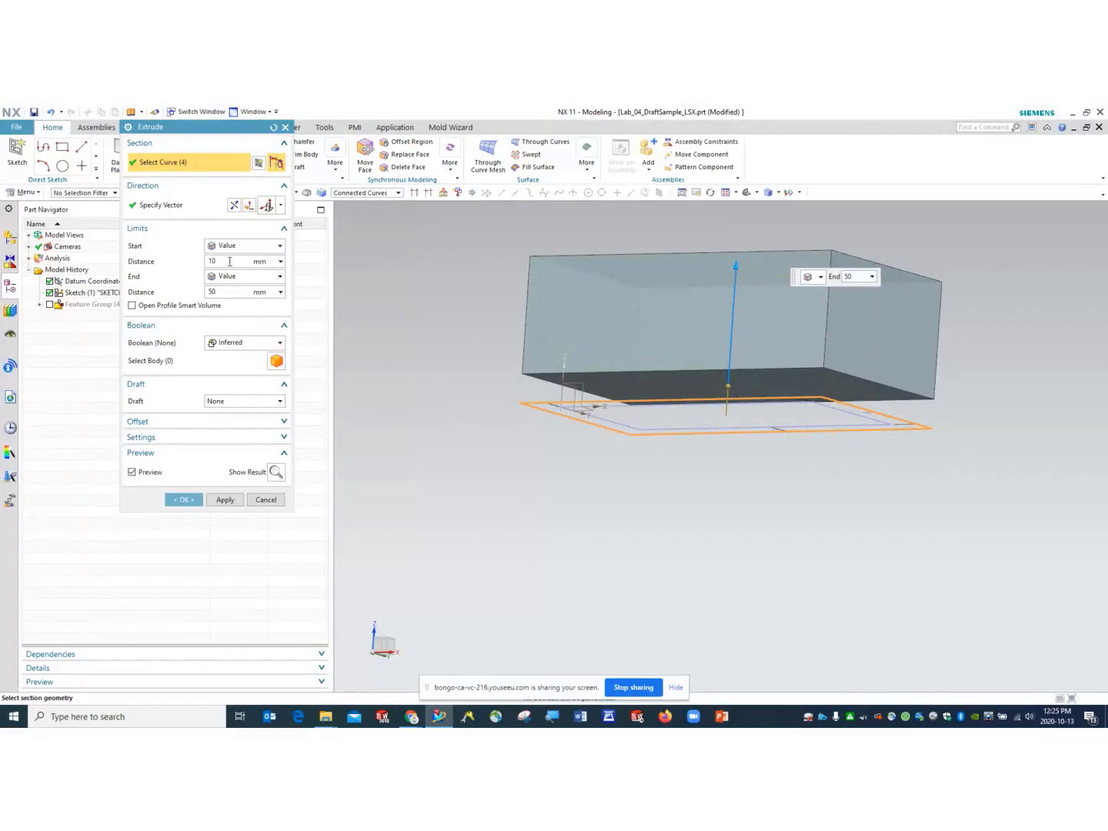
- Set the start distance to -10 mm and create the block as Extrude (5)
{"action": "left_click", "coordinate": [229, 262]}
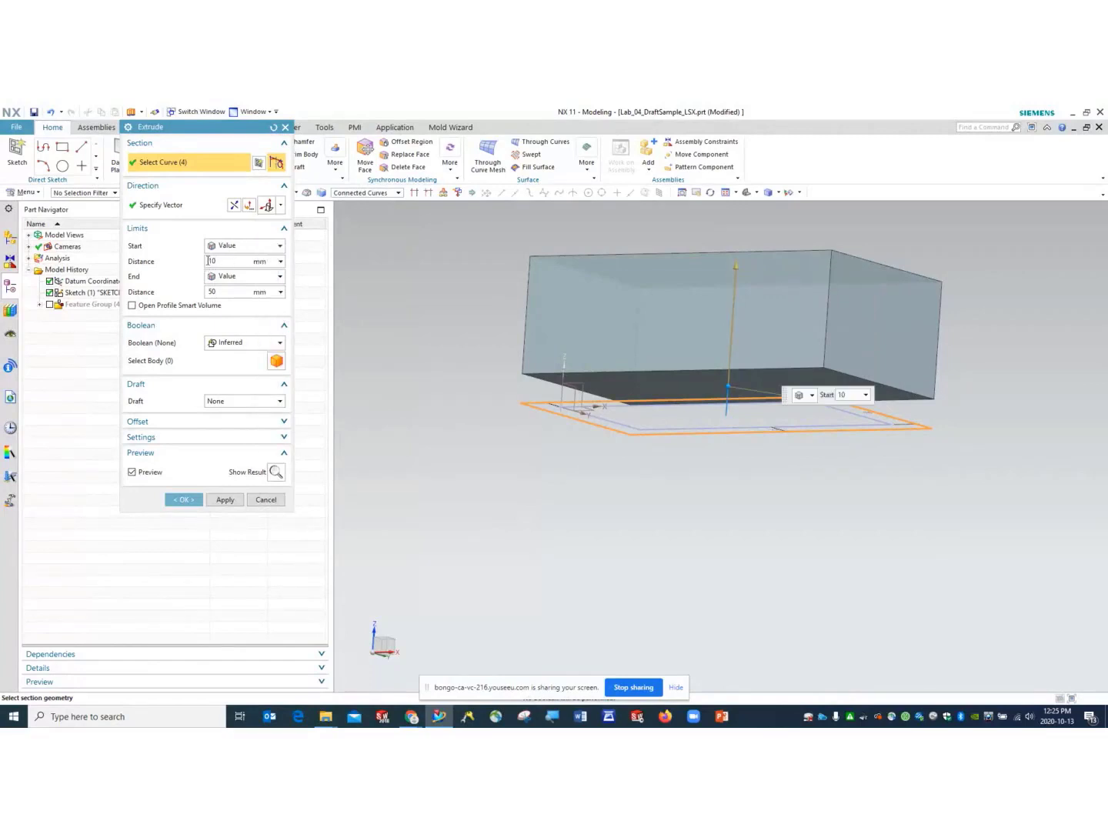
{"action": "type", "text": "-"}
{"action": "key", "text": "Return"}
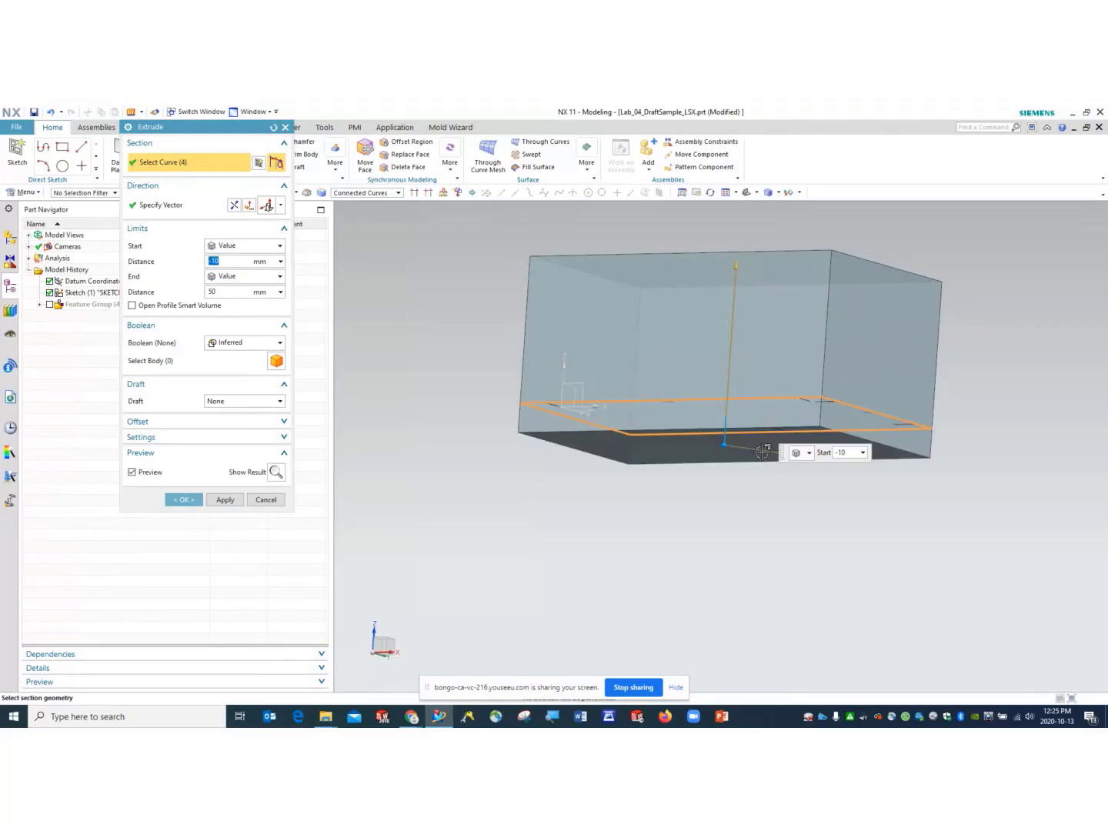
{"action": "mouse_move", "coordinate": [826, 523]}
{"action": "middle_mouse_down"}
{"action": "mouse_move", "coordinate": [835, 552]}
{"action": "mouse_move", "coordinate": [856, 527]}
{"action": "mouse_move", "coordinate": [817, 507]}
{"action": "mouse_move", "coordinate": [806, 524]}
{"action": "middle_mouse_up"}
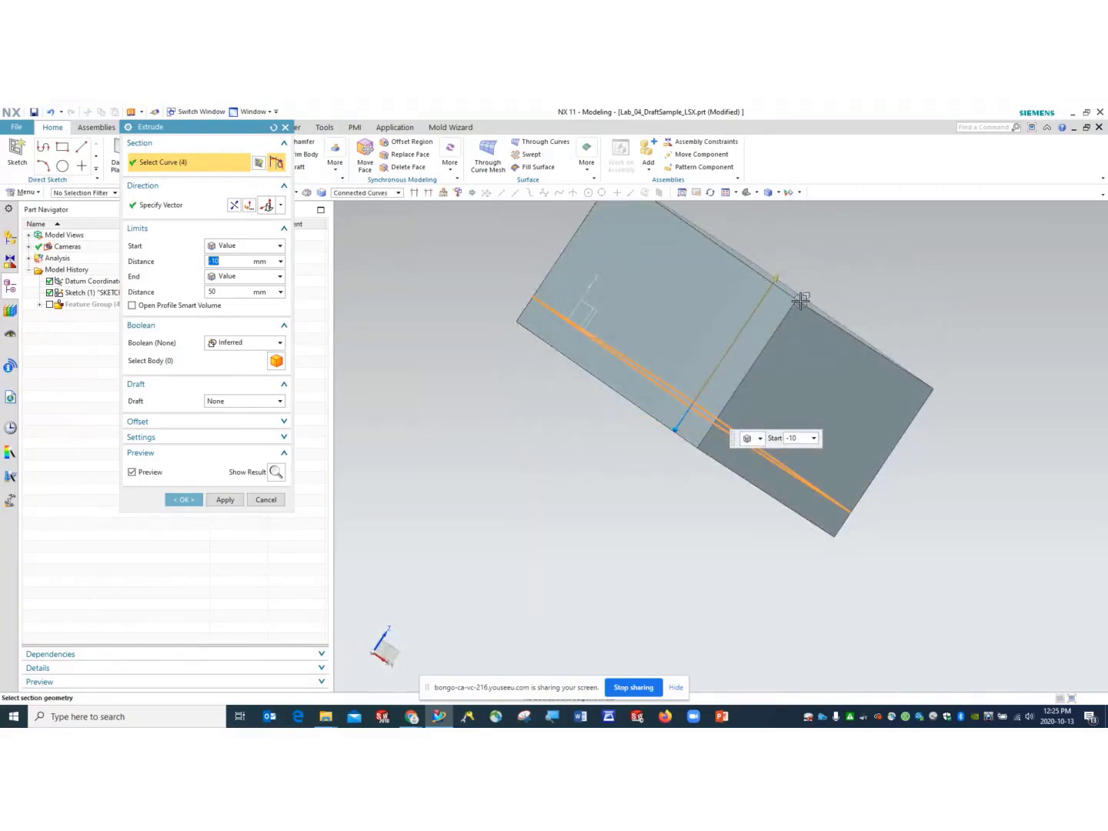
{"action": "middle_click", "coordinate": [667, 475]}
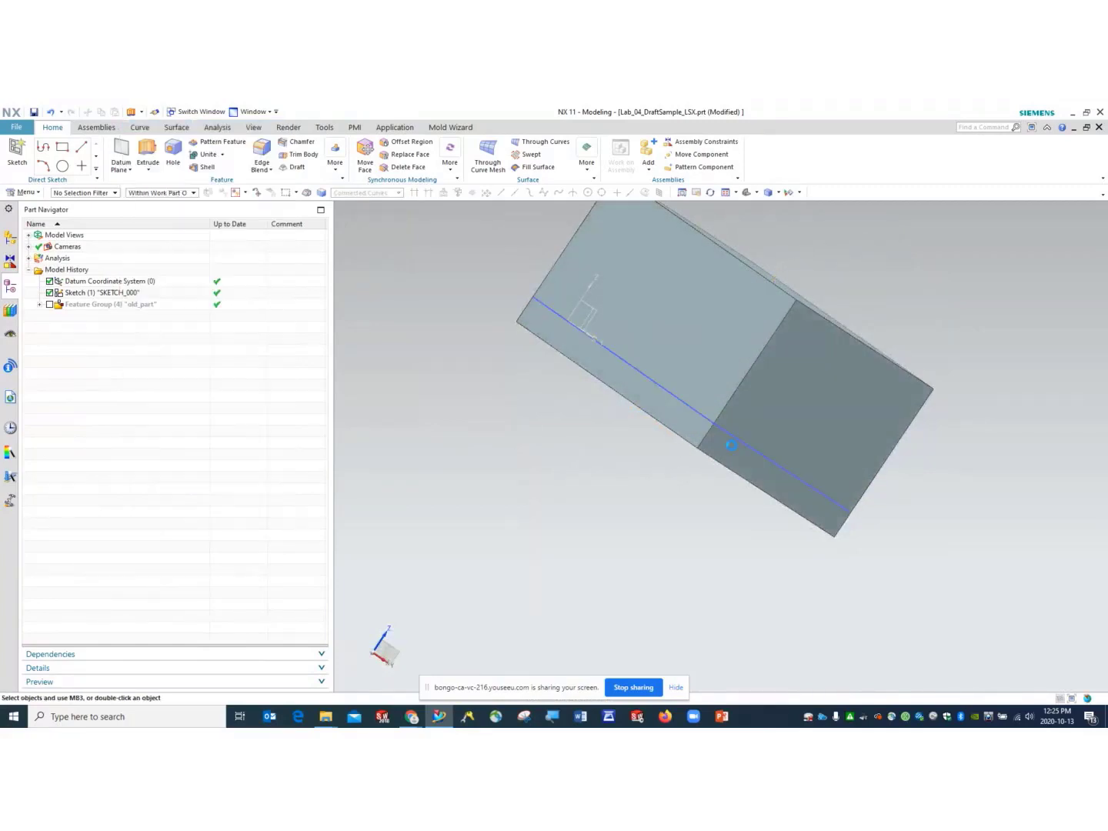
{"action": "mouse_move", "coordinate": [668, 475]}
{"action": "middle_mouse_down"}
{"action": "mouse_move", "coordinate": [752, 464]}
{"action": "mouse_move", "coordinate": [741, 468]}
{"action": "mouse_move", "coordinate": [767, 419]}
{"action": "mouse_move", "coordinate": [795, 465]}
{"action": "mouse_move", "coordinate": [789, 431]}
{"action": "middle_mouse_up"}
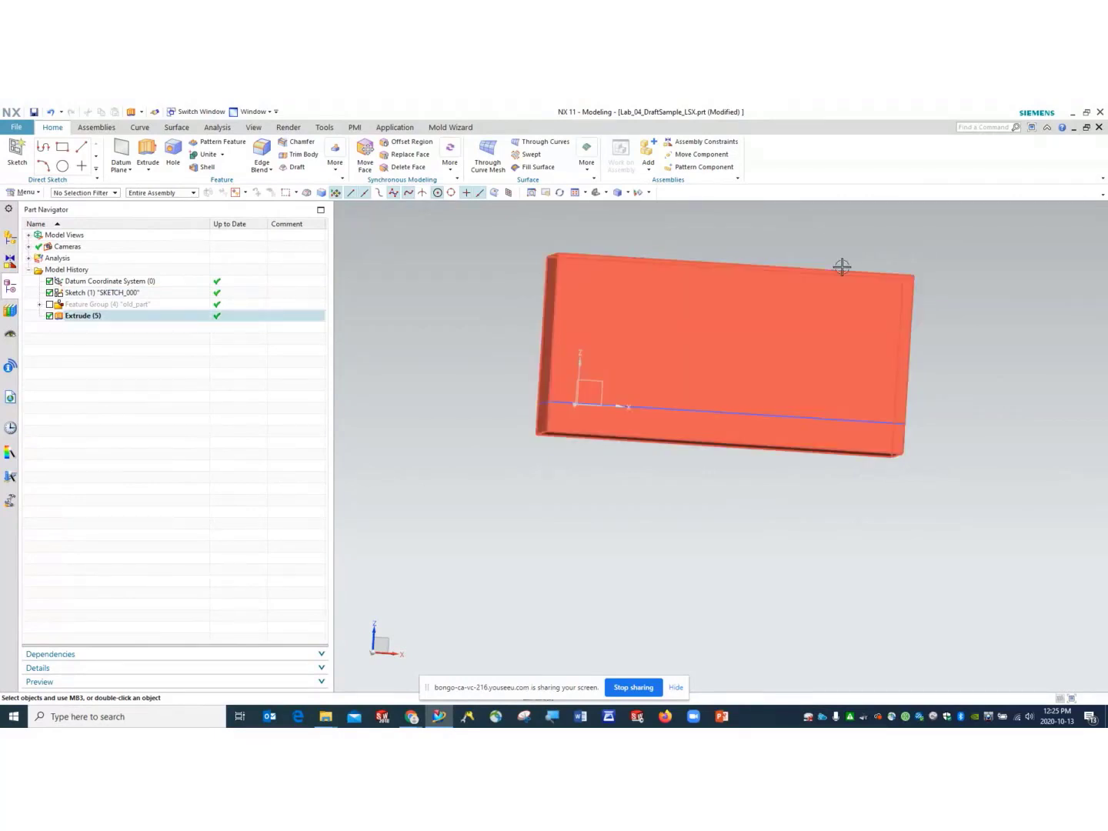
{"action": "middle_click_drag", "start_coordinate": [999, 408], "coordinate": [951, 425]}
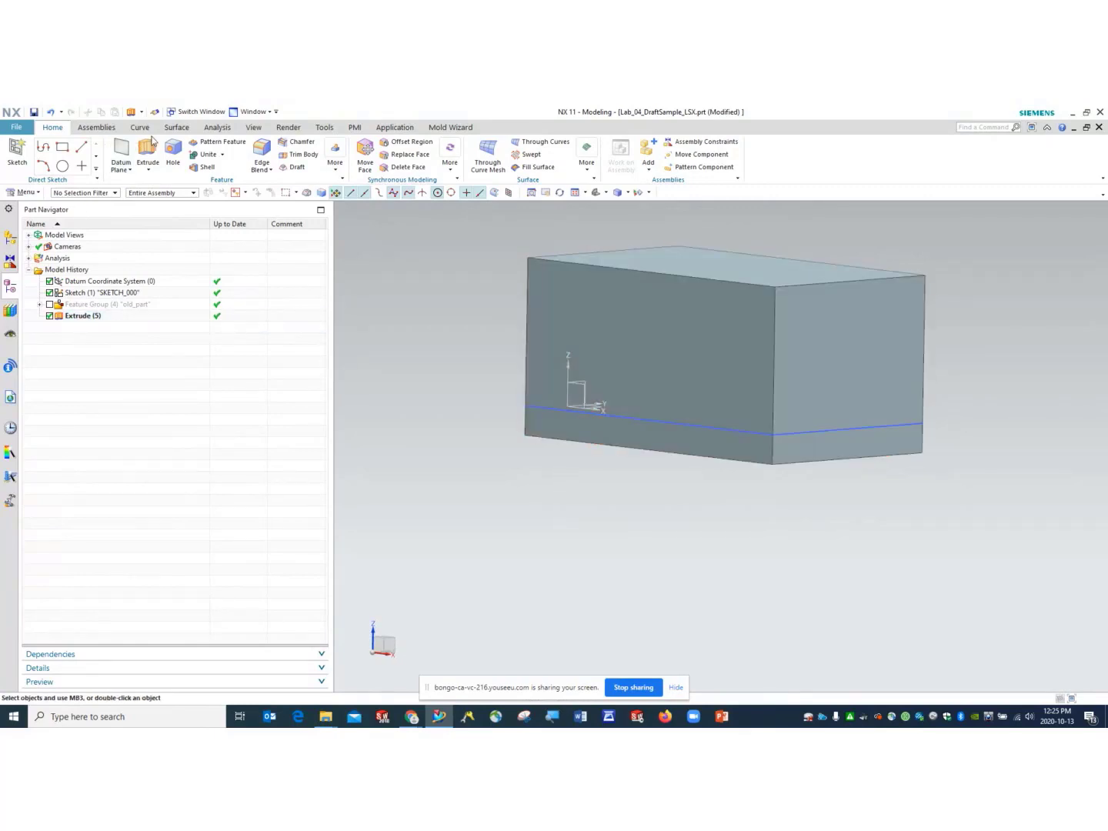
- Measure the block from top face to bottom face with Simple Distance, reading 60 mm
{"action": "left_click", "coordinate": [218, 128]}
{"action": "left_click", "coordinate": [20, 154]}
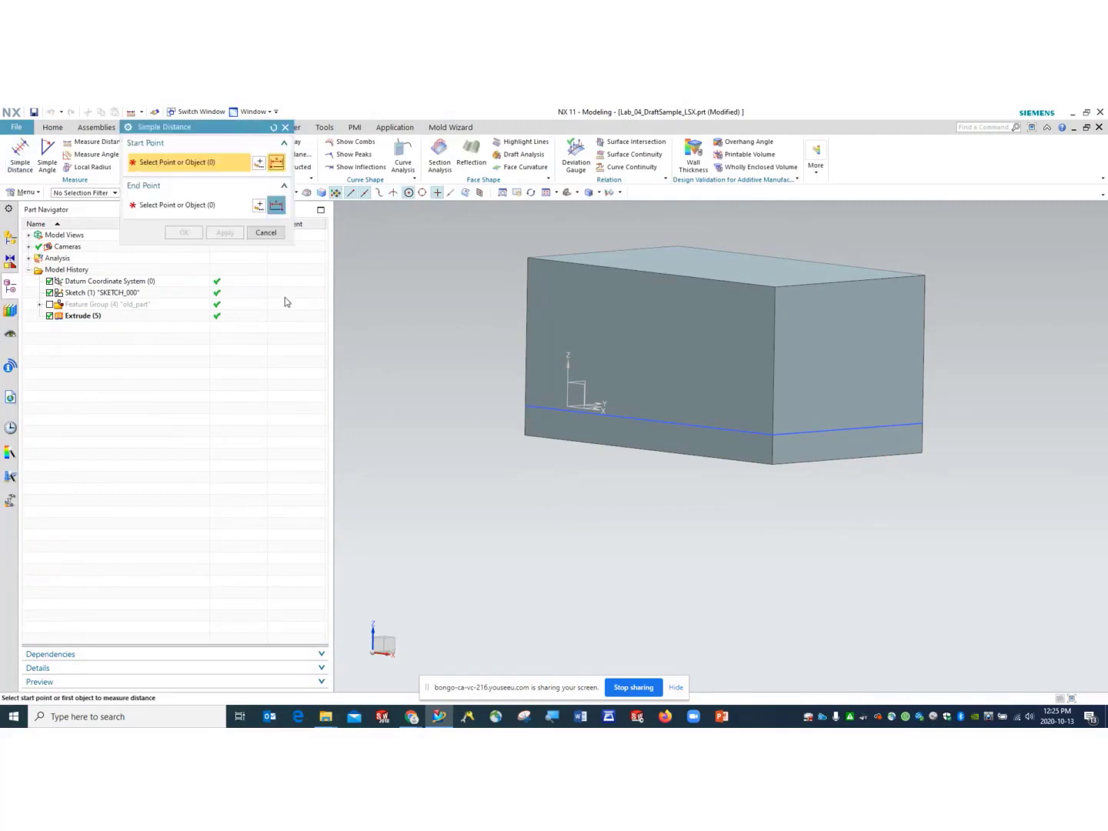
{"action": "left_click", "coordinate": [736, 270]}
{"action": "middle_click_drag", "start_coordinate": [583, 483], "coordinate": [620, 432]}
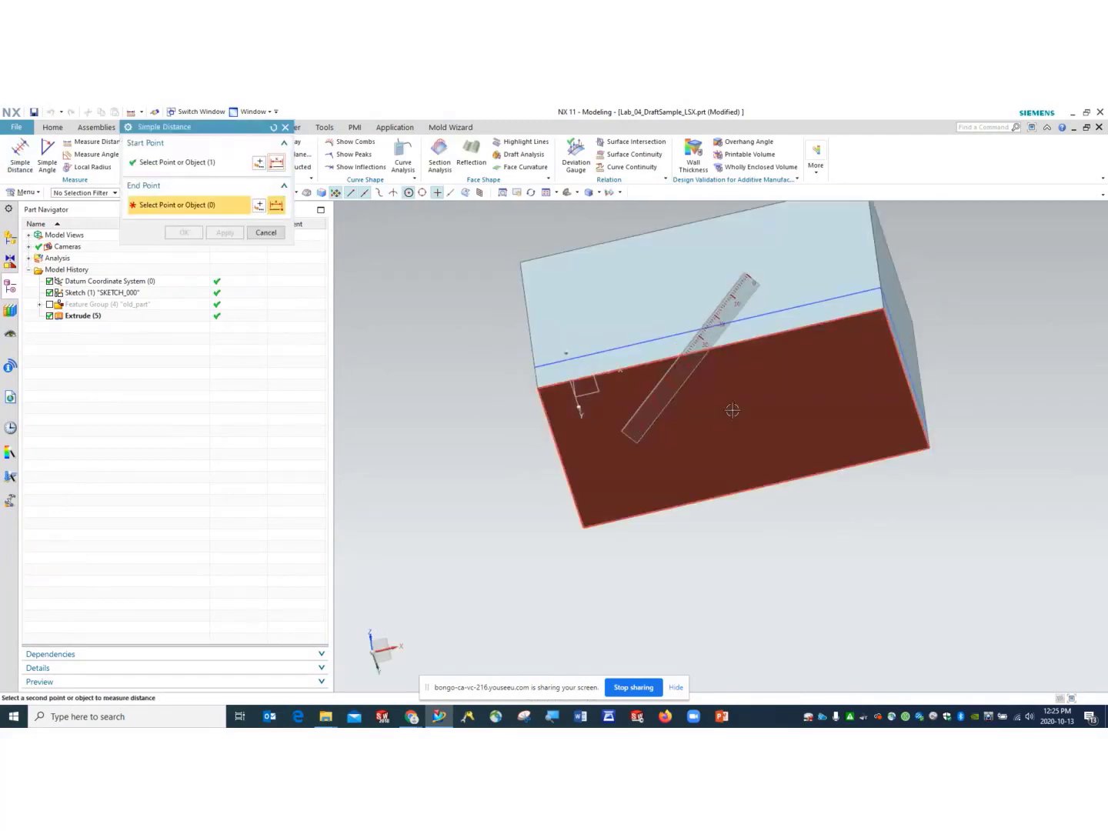
{"action": "left_click", "coordinate": [681, 458]}
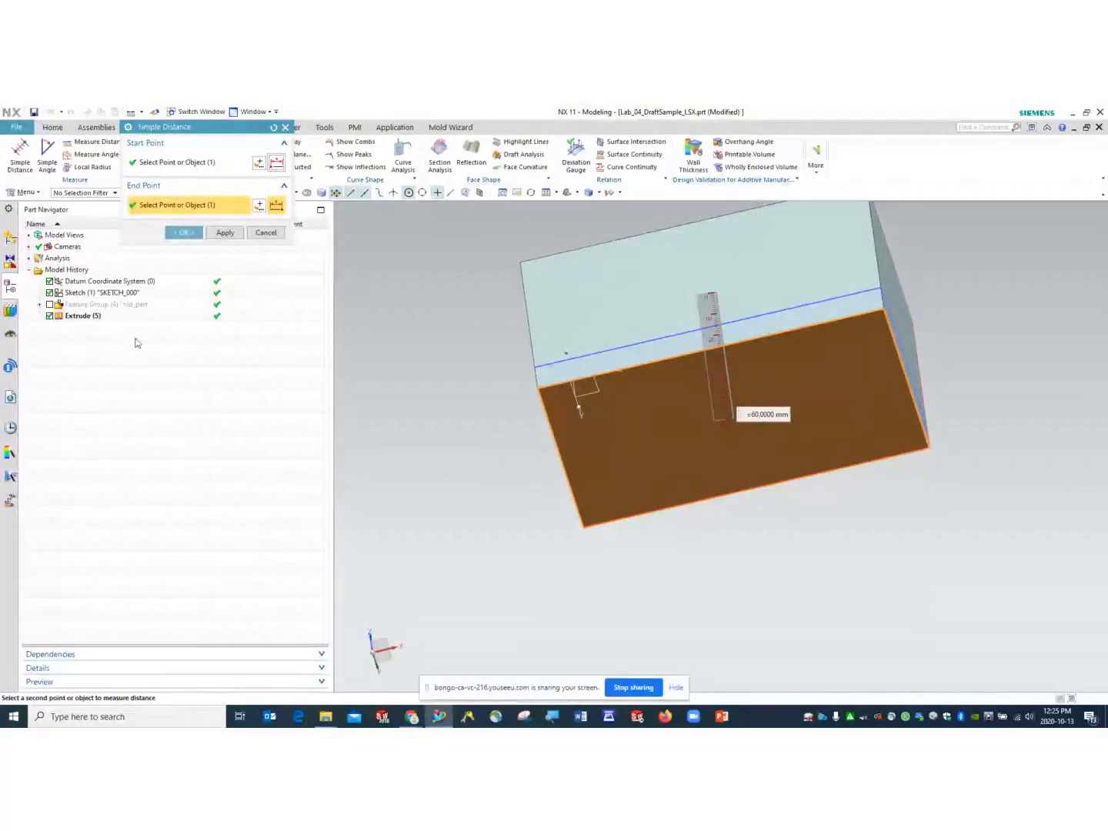
- Close the measurement and reopen Extrude (5) with Edit with Rollback
{"action": "right_click", "coordinate": [80, 316]}
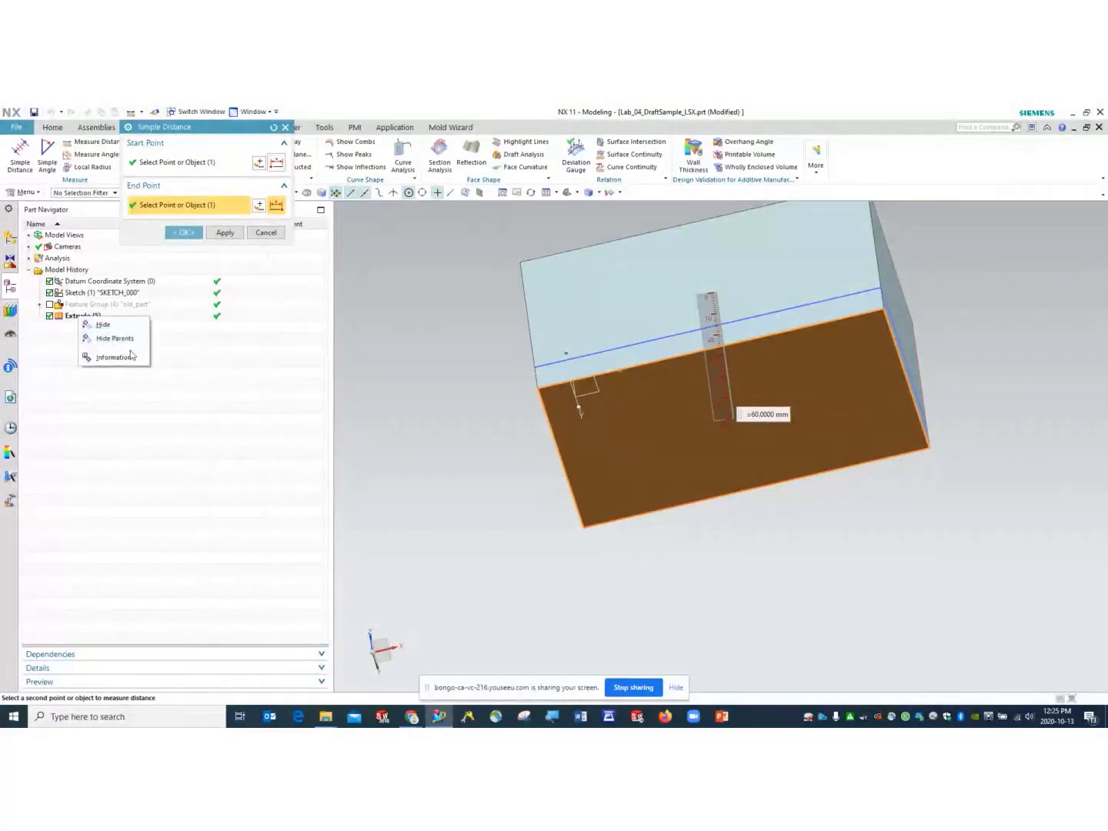
{"action": "left_click", "coordinate": [265, 232]}
{"action": "left_click", "coordinate": [83, 316]}
{"action": "right_click", "coordinate": [83, 317]}
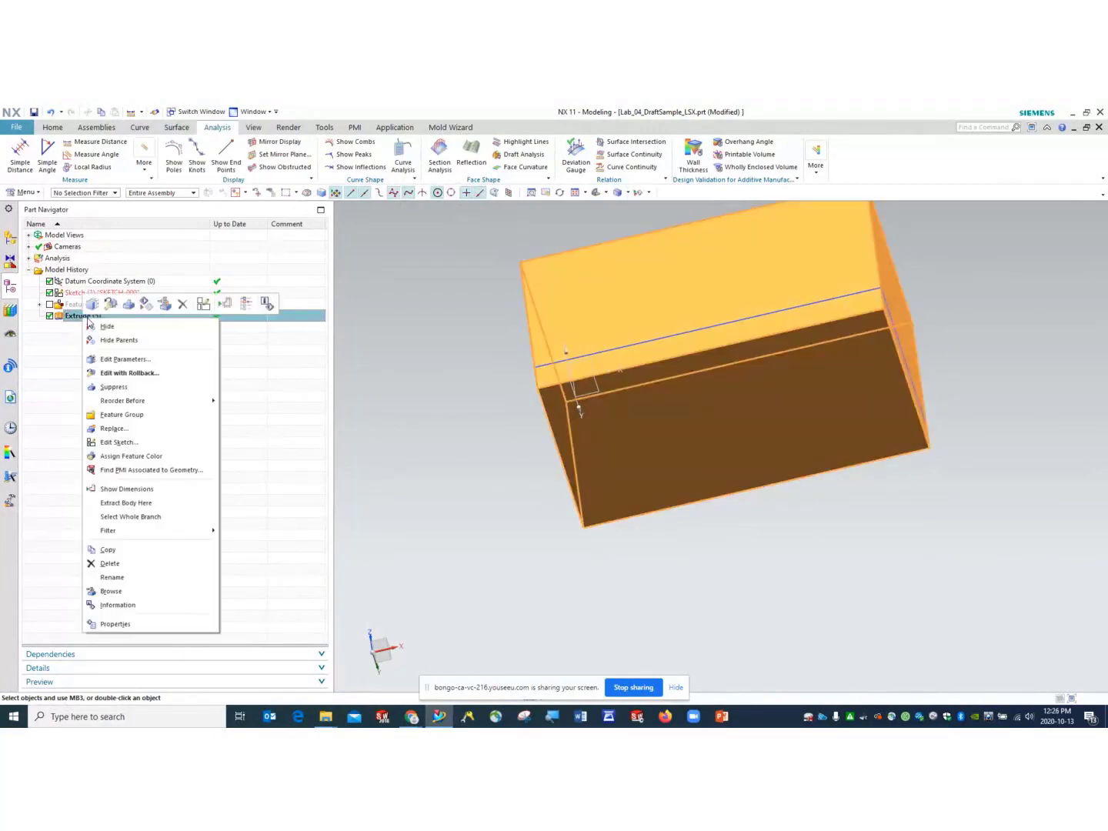
{"action": "left_click", "coordinate": [120, 373]}
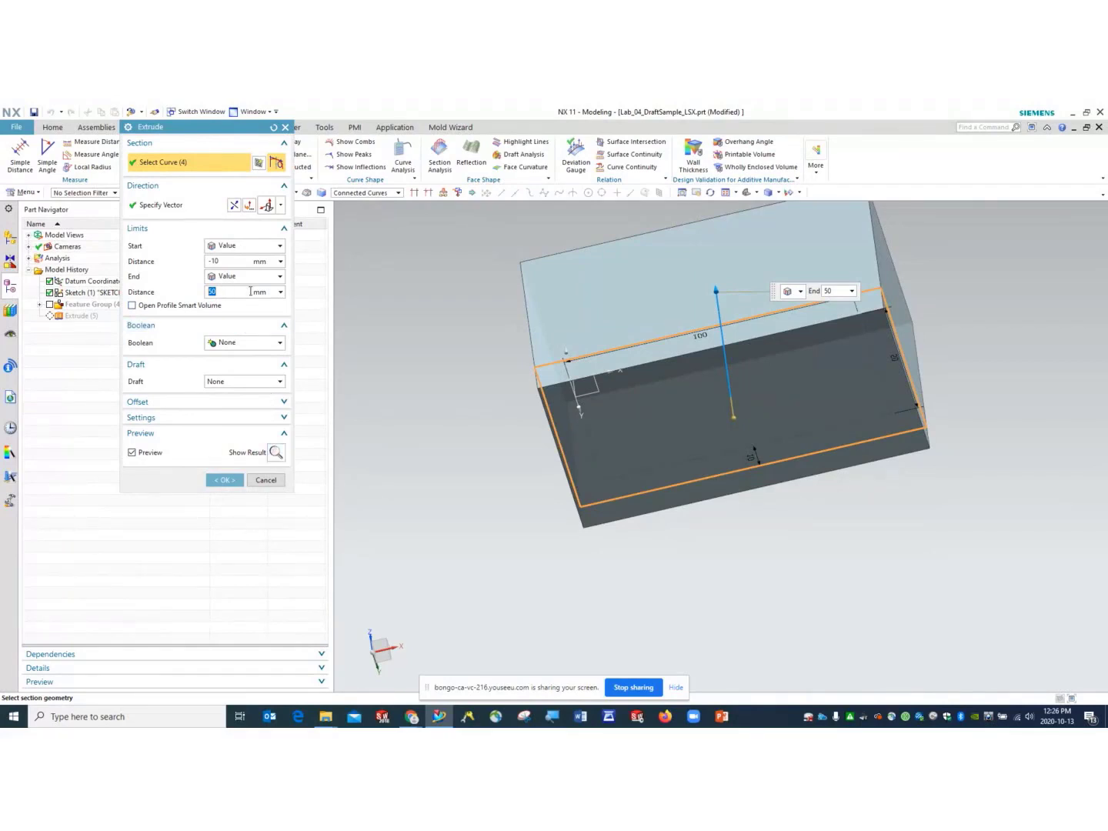
- Return to a trimetric view and change the start distance back to 0 mm
{"action": "left_click", "coordinate": [745, 193]}
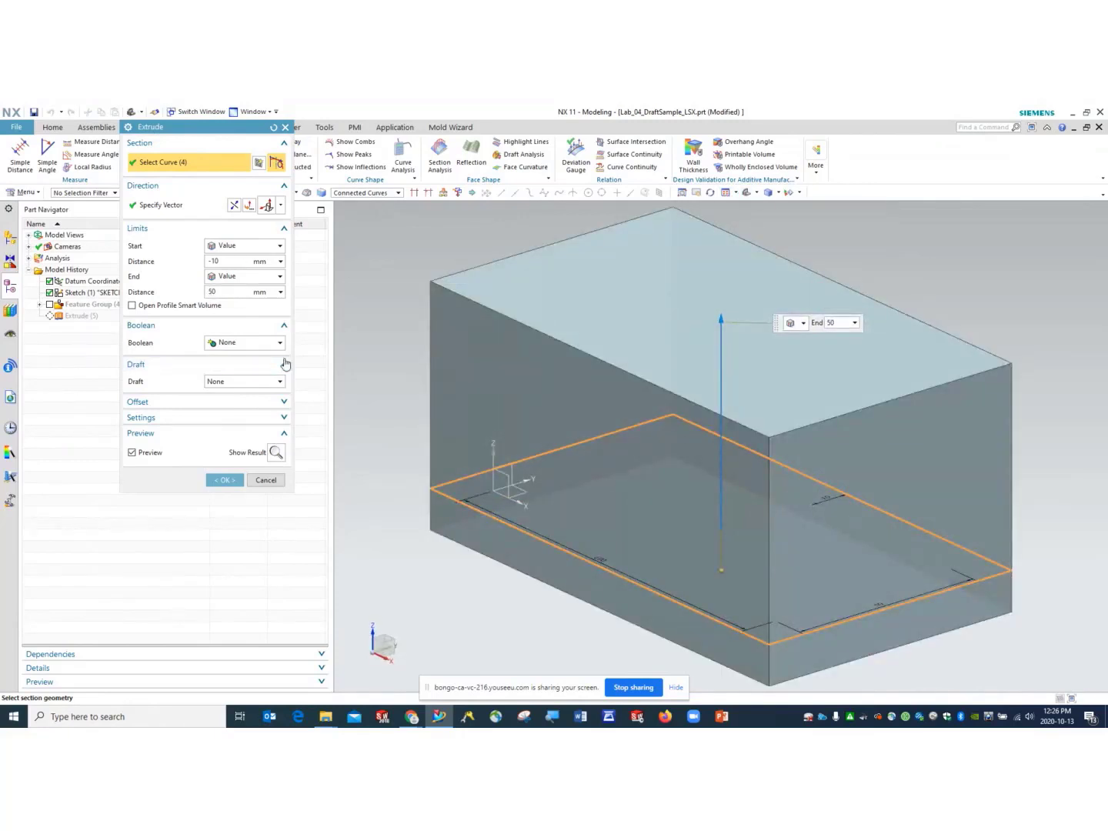
{"action": "left_click", "coordinate": [229, 261]}
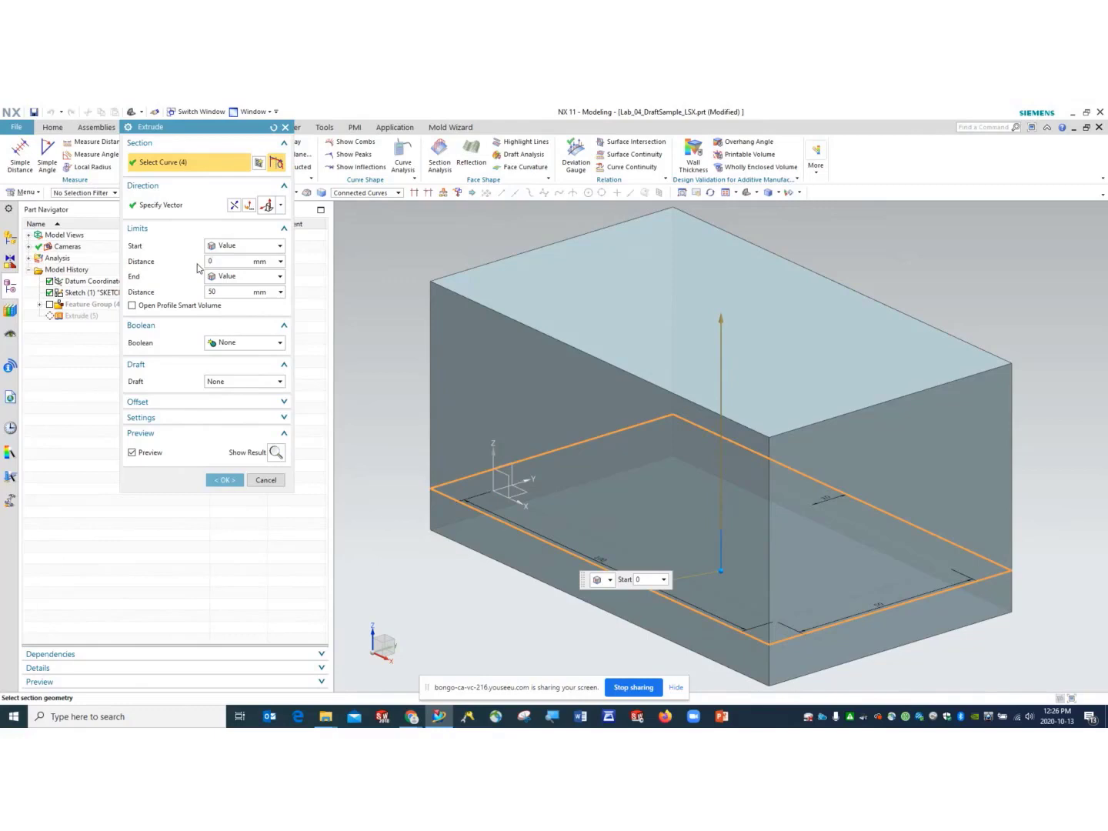
{"action": "type", "text": "0"}
{"action": "left_click", "coordinate": [224, 293]}
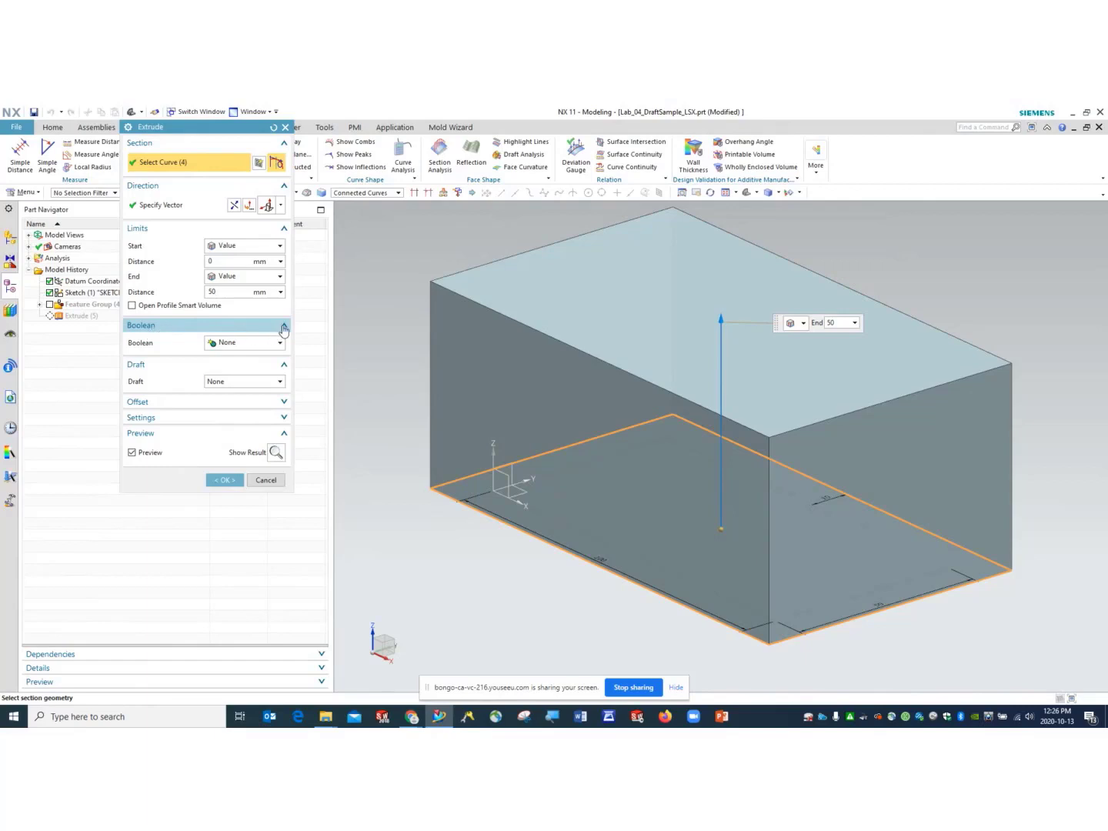
- Set Boolean to None so the extrusion stays a separate body
{"action": "left_click", "coordinate": [270, 343]}
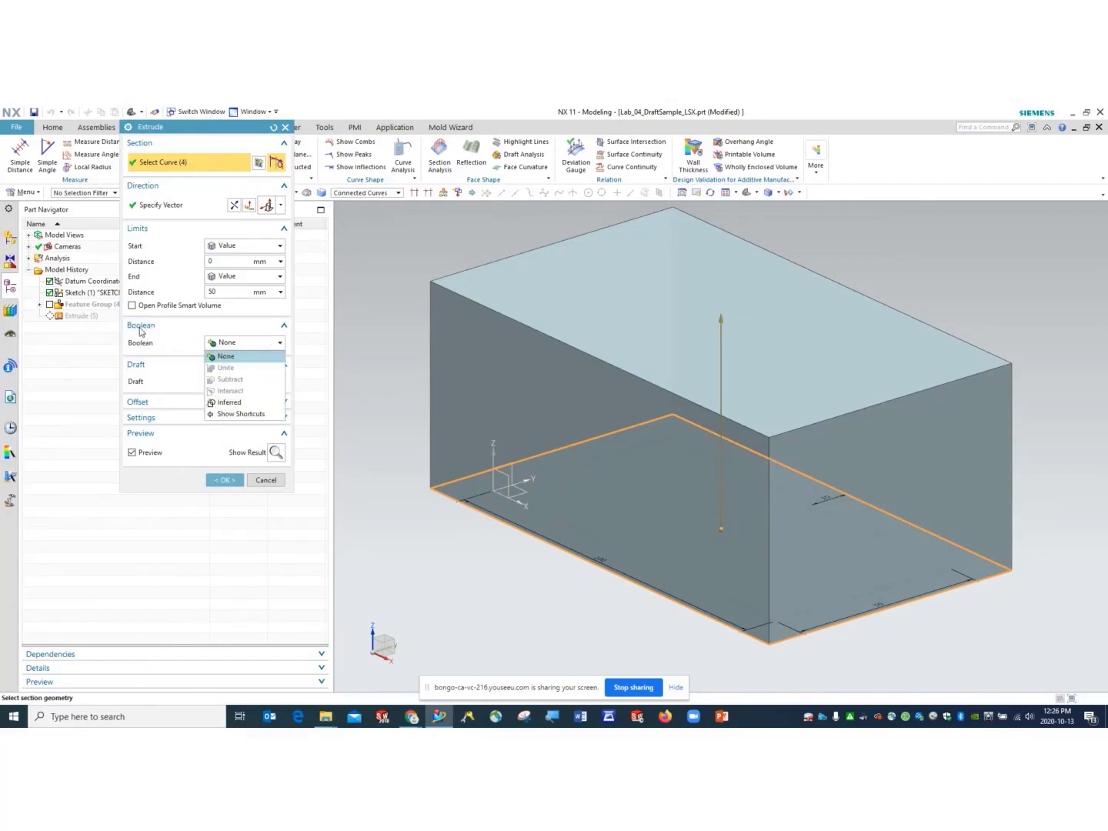
{"action": "left_click", "coordinate": [231, 346]}
{"action": "left_click", "coordinate": [283, 326]}
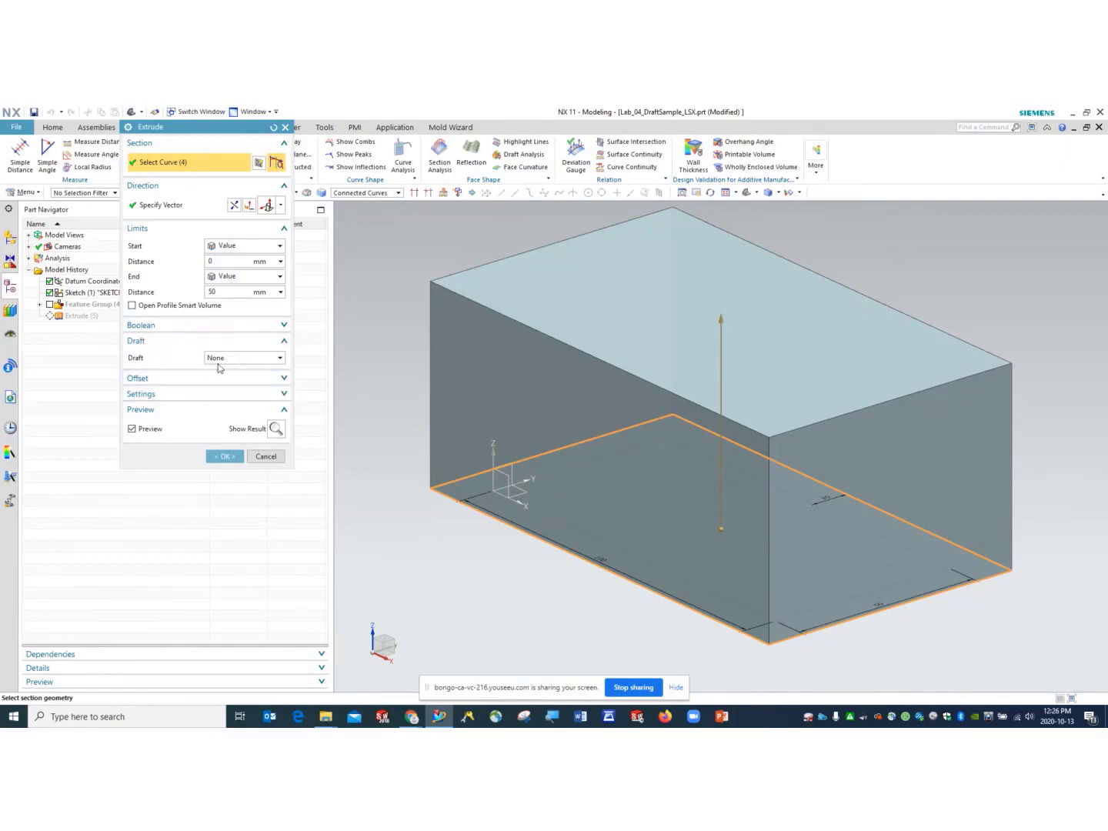
{"action": "left_click", "coordinate": [240, 359]}
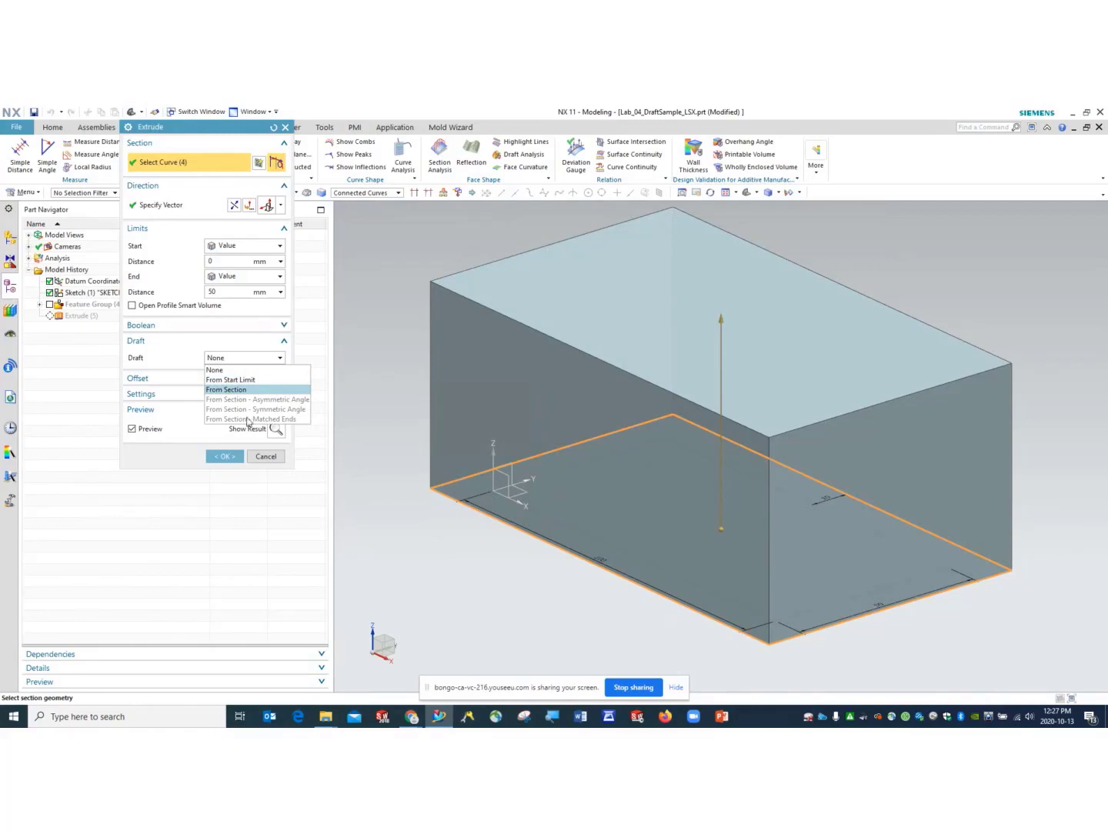
- Apply a 10° From Start Limit draft to the extrusion
{"action": "left_click", "coordinate": [226, 380]}
{"action": "middle_click_drag", "start_coordinate": [578, 614], "coordinate": [603, 598]}
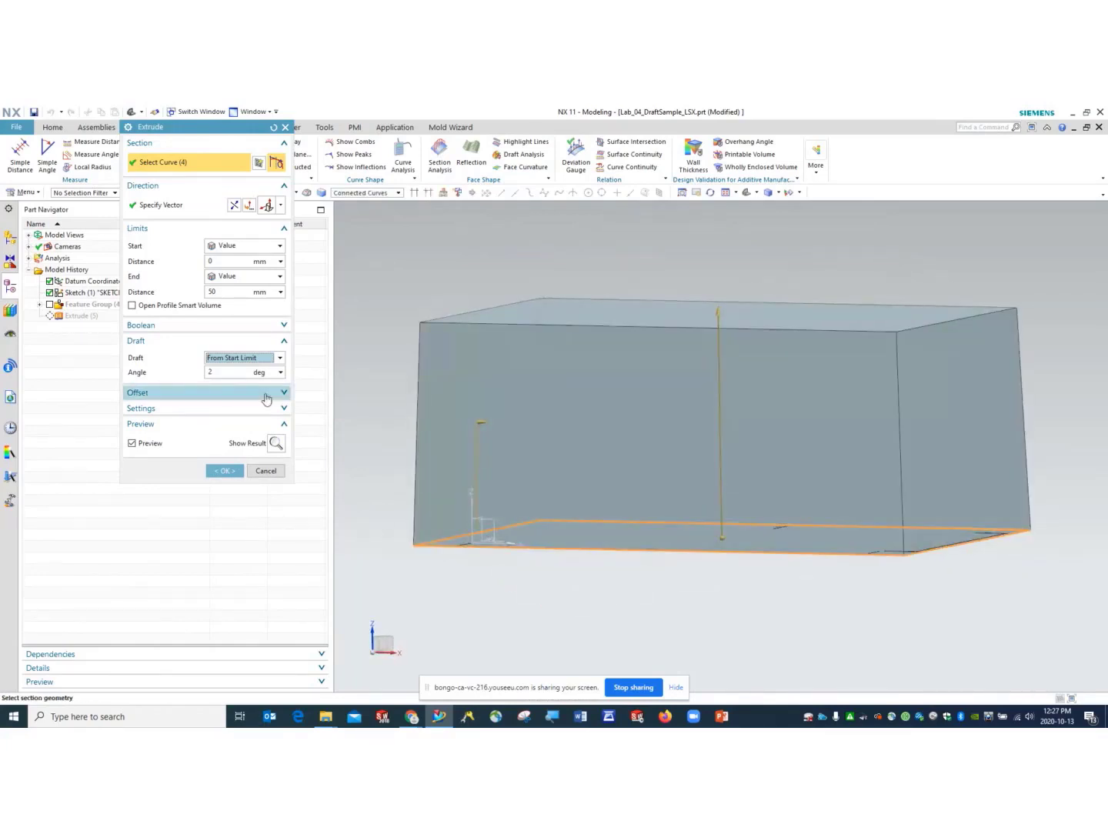
{"action": "left_click", "coordinate": [235, 373]}
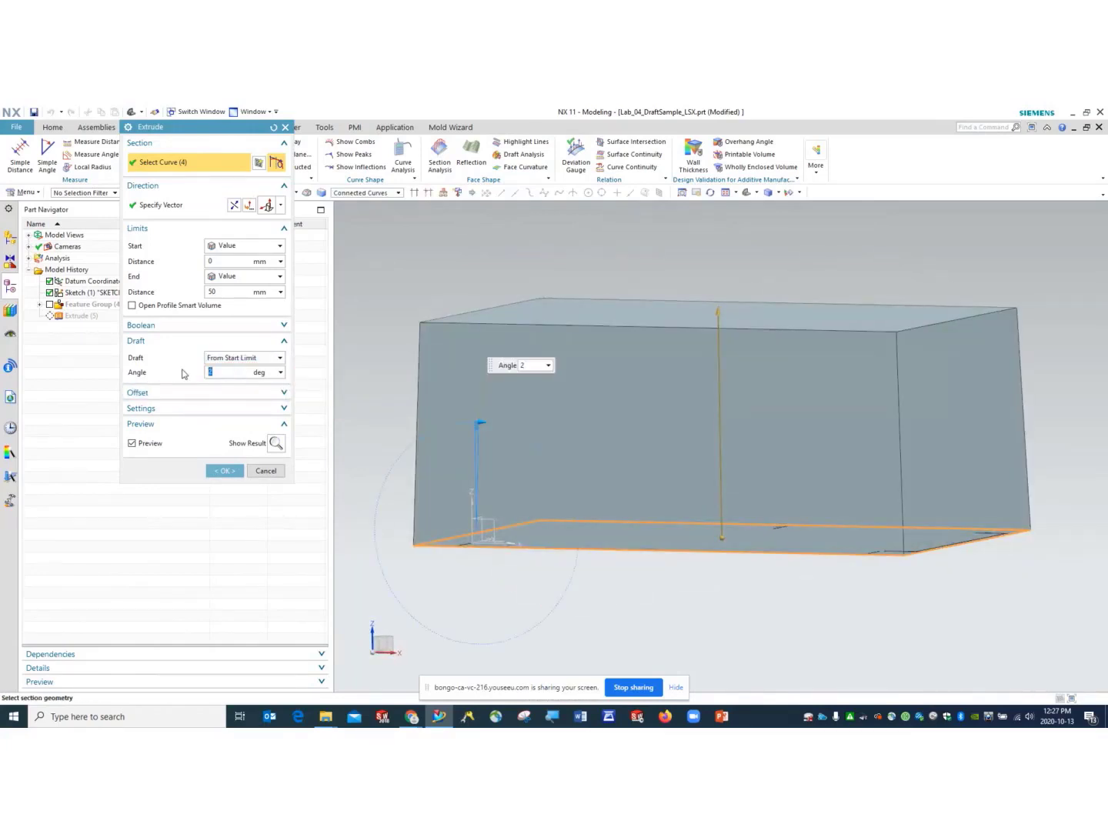
{"action": "key", "text": "Return"}
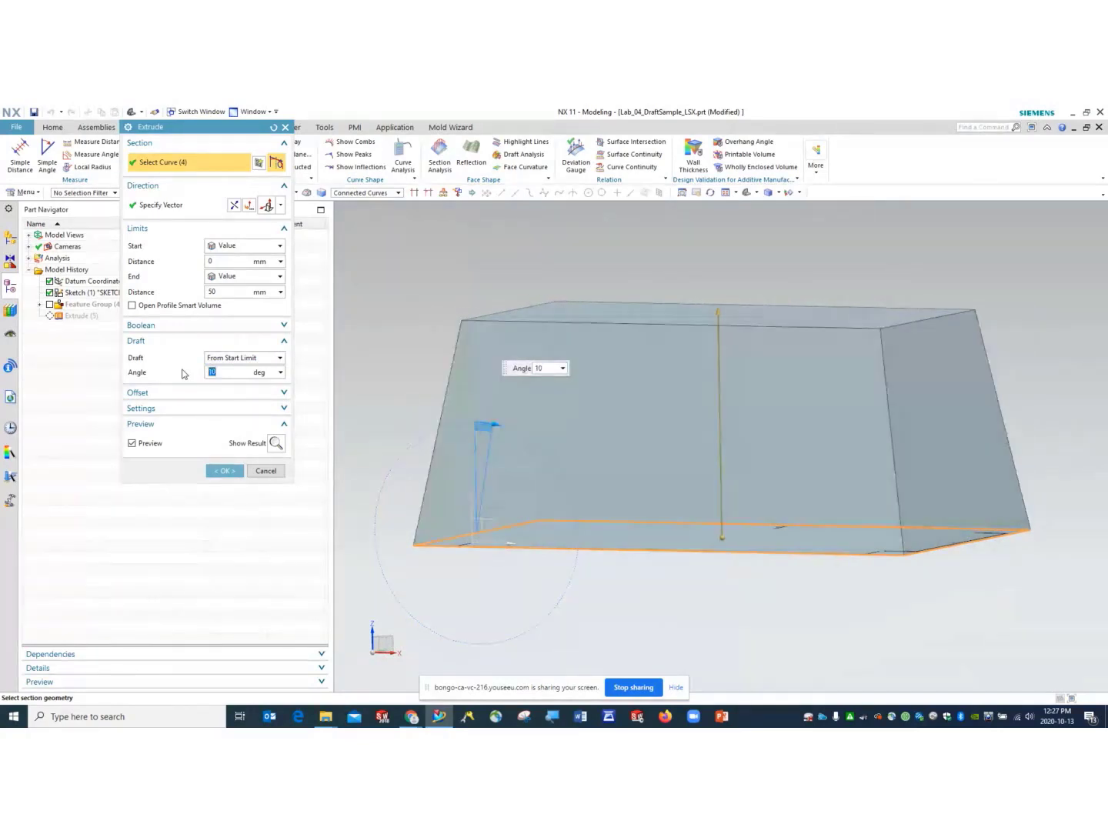
{"action": "mouse_move", "coordinate": [1010, 405]}
{"action": "middle_mouse_down"}
{"action": "mouse_move", "coordinate": [1008, 446]}
{"action": "mouse_move", "coordinate": [1010, 419]}
{"action": "mouse_move", "coordinate": [1000, 427]}
{"action": "middle_mouse_up"}
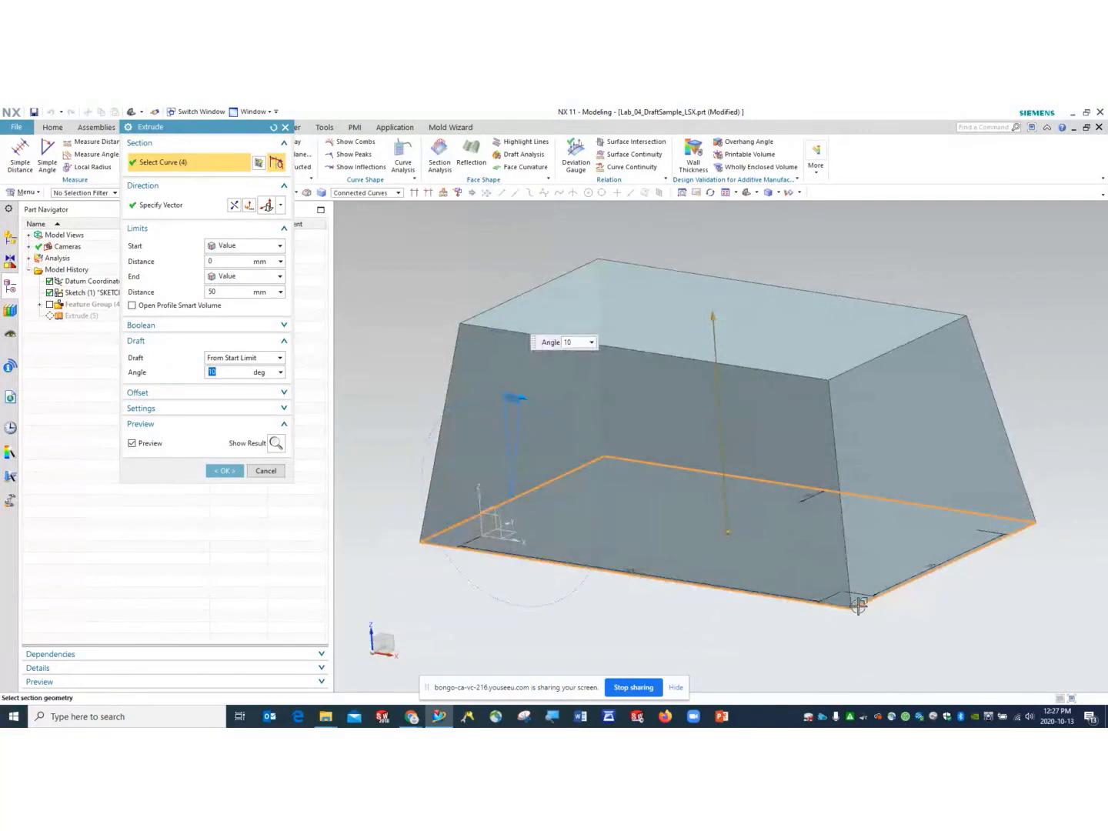
- Switch the draft to From Section with start distance 10 mm and end 50 mm
{"action": "left_click", "coordinate": [253, 357]}
{"action": "left_click", "coordinate": [230, 389]}
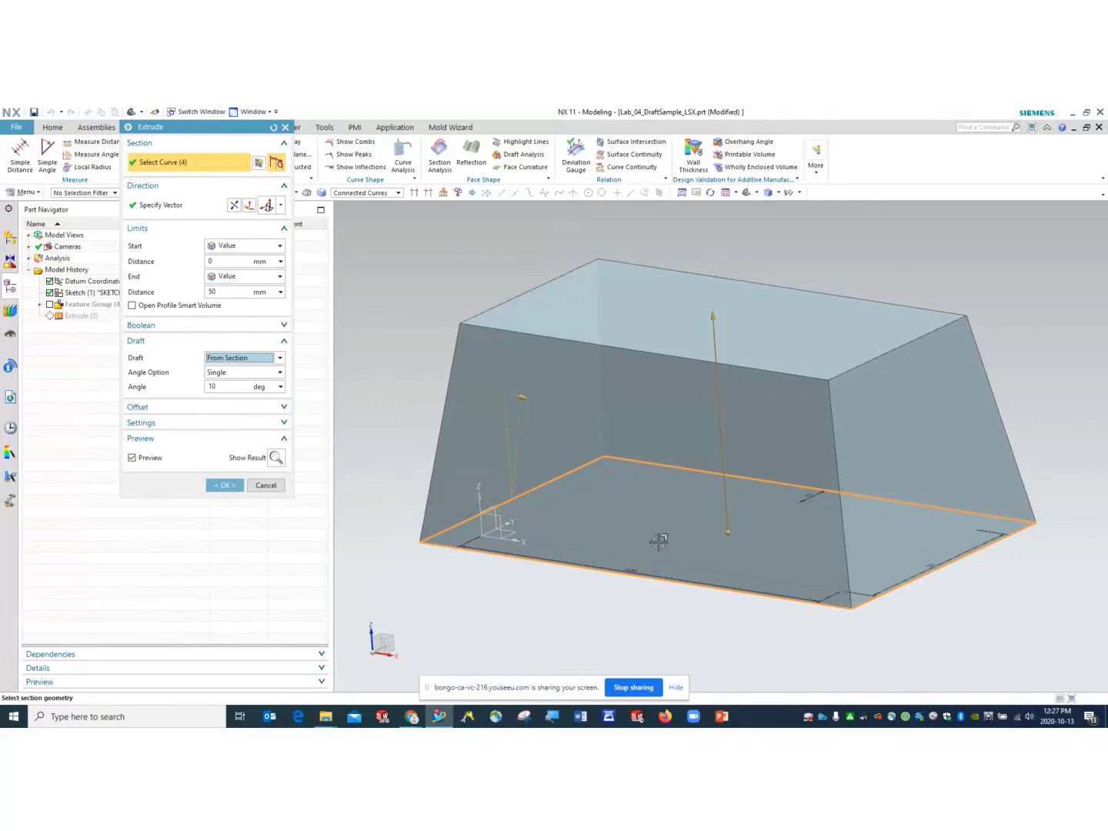
{"action": "left_click", "coordinate": [209, 261]}
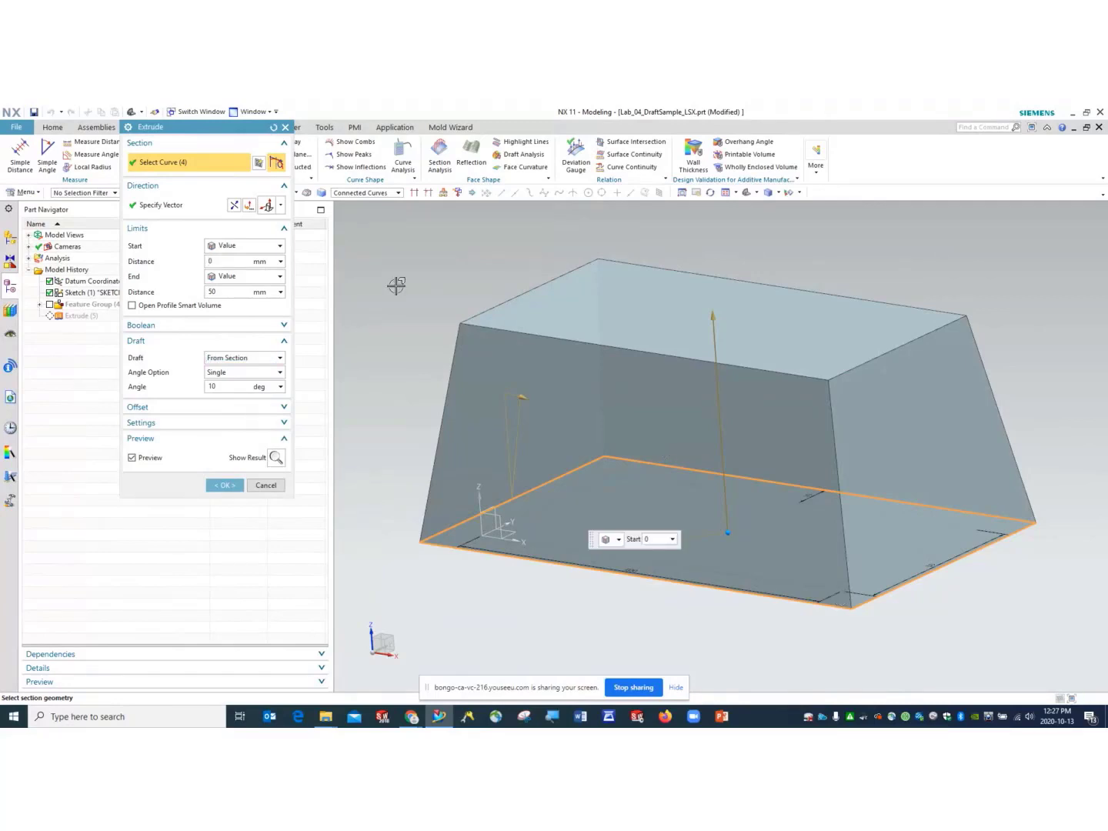
{"action": "type", "text": "1"}
{"action": "left_click", "coordinate": [232, 291]}
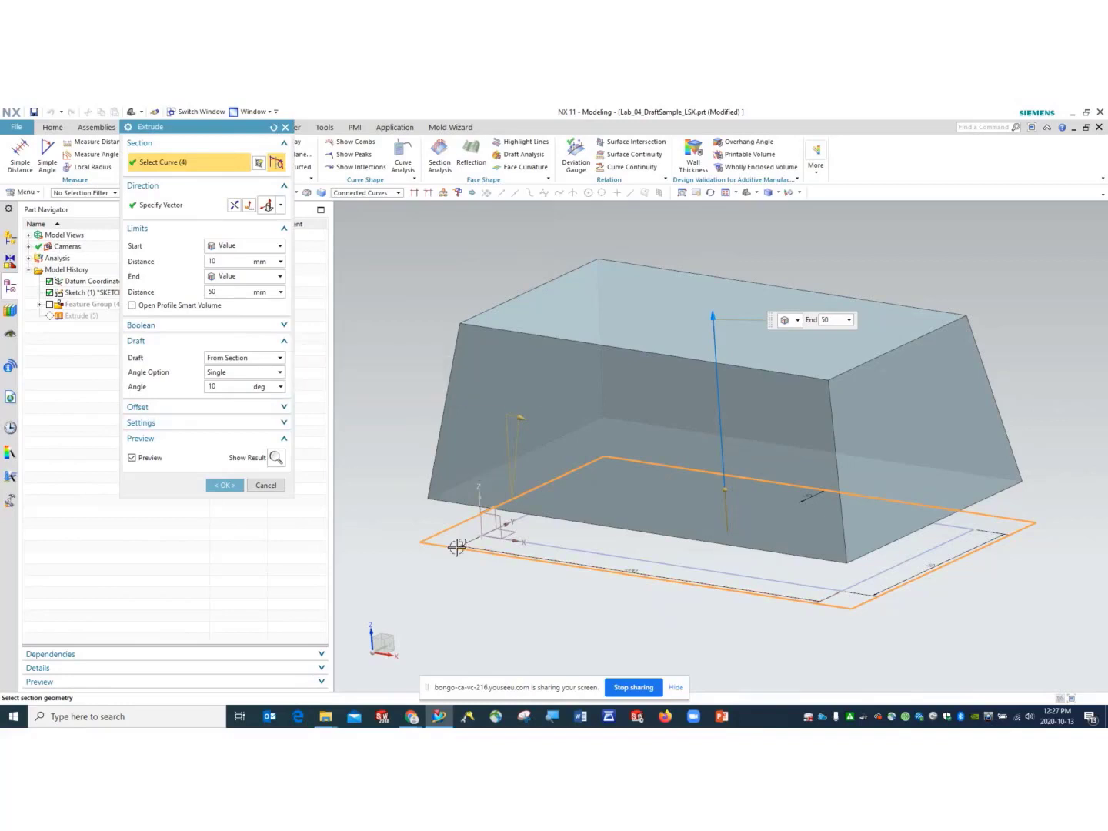
{"action": "middle_click_drag", "start_coordinate": [470, 554], "coordinate": [506, 537]}
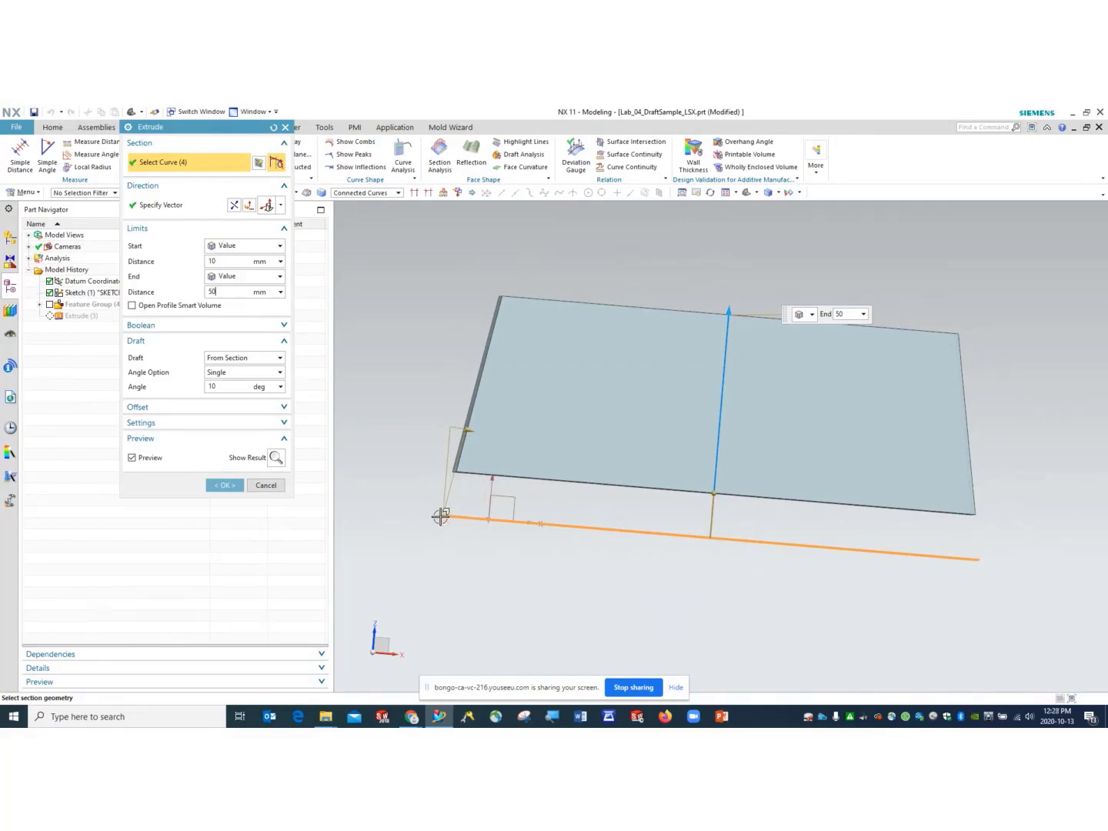
- Change the draft back to From Start Limit and check the preview in trimetric and front views
{"action": "left_click", "coordinate": [254, 360]}
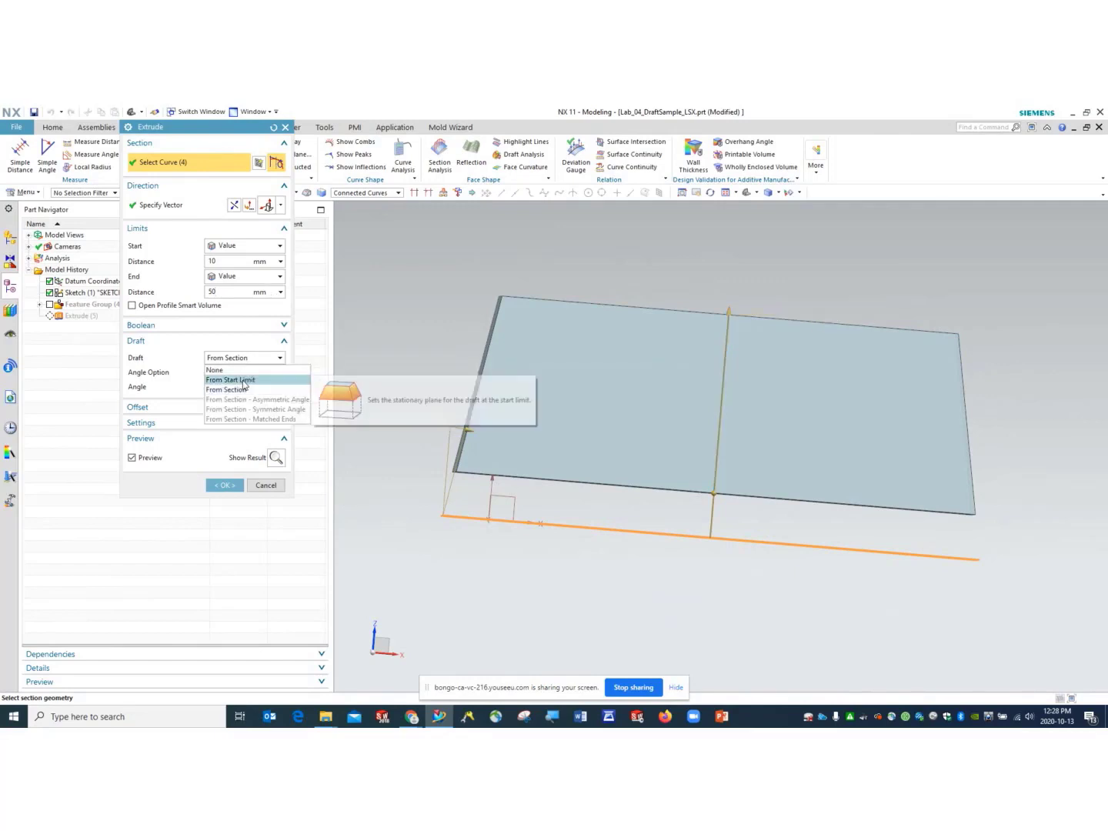
{"action": "left_click", "coordinate": [244, 381]}
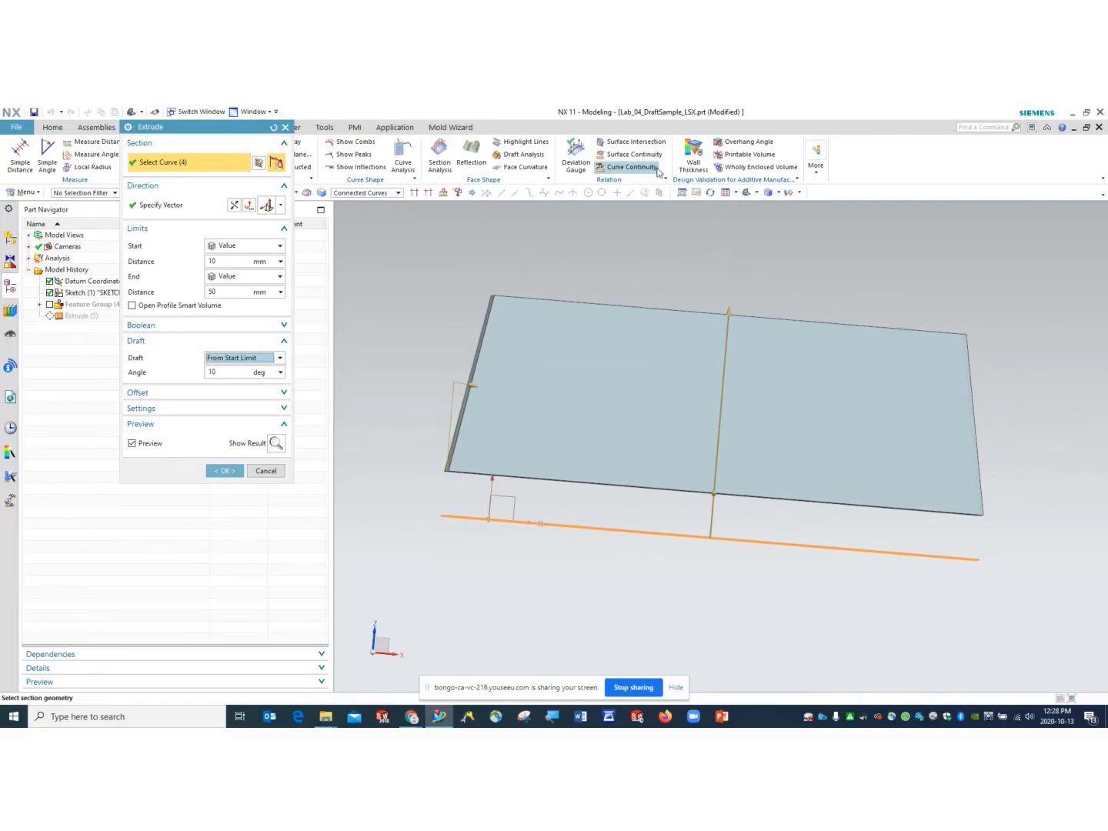
{"action": "left_click", "coordinate": [746, 193]}
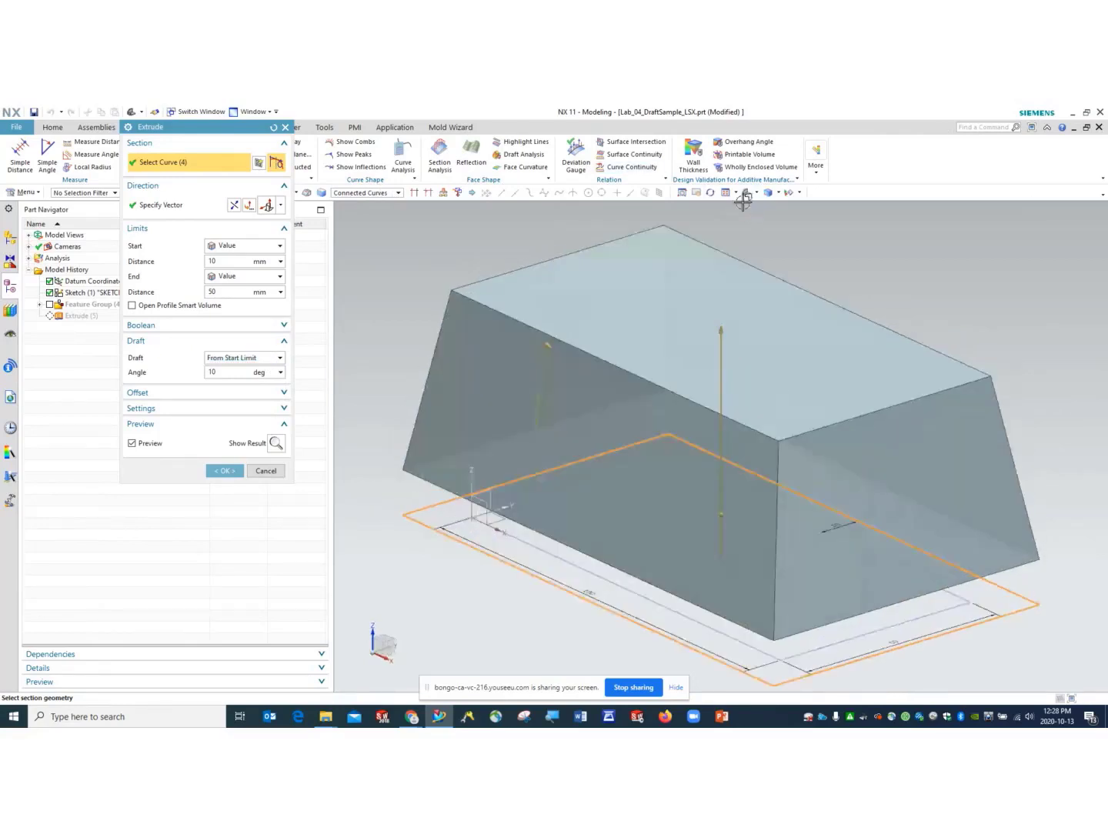
{"action": "left_click", "coordinate": [755, 193]}
{"action": "left_click", "coordinate": [769, 230]}
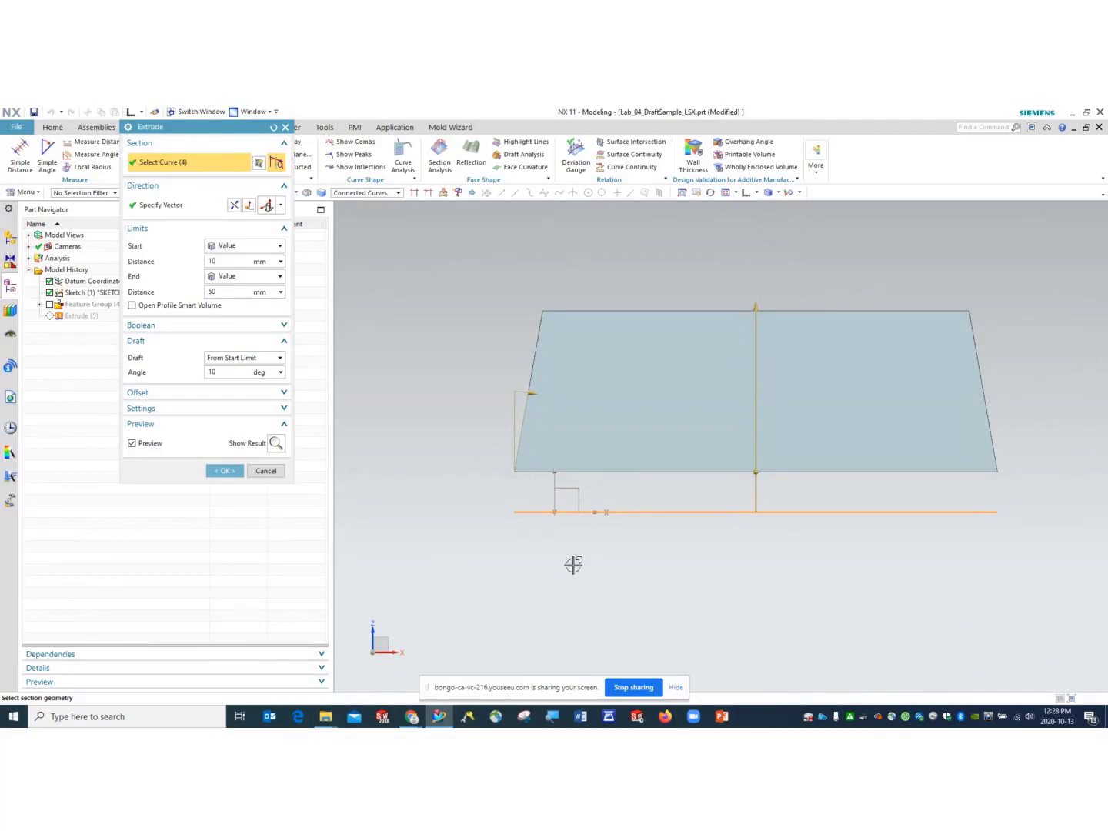
{"action": "middle_click_drag", "start_coordinate": [567, 574], "coordinate": [579, 521]}
- Create the drafted extrusion and inspect it from the Top view
{"action": "middle_click", "coordinate": [579, 521]}
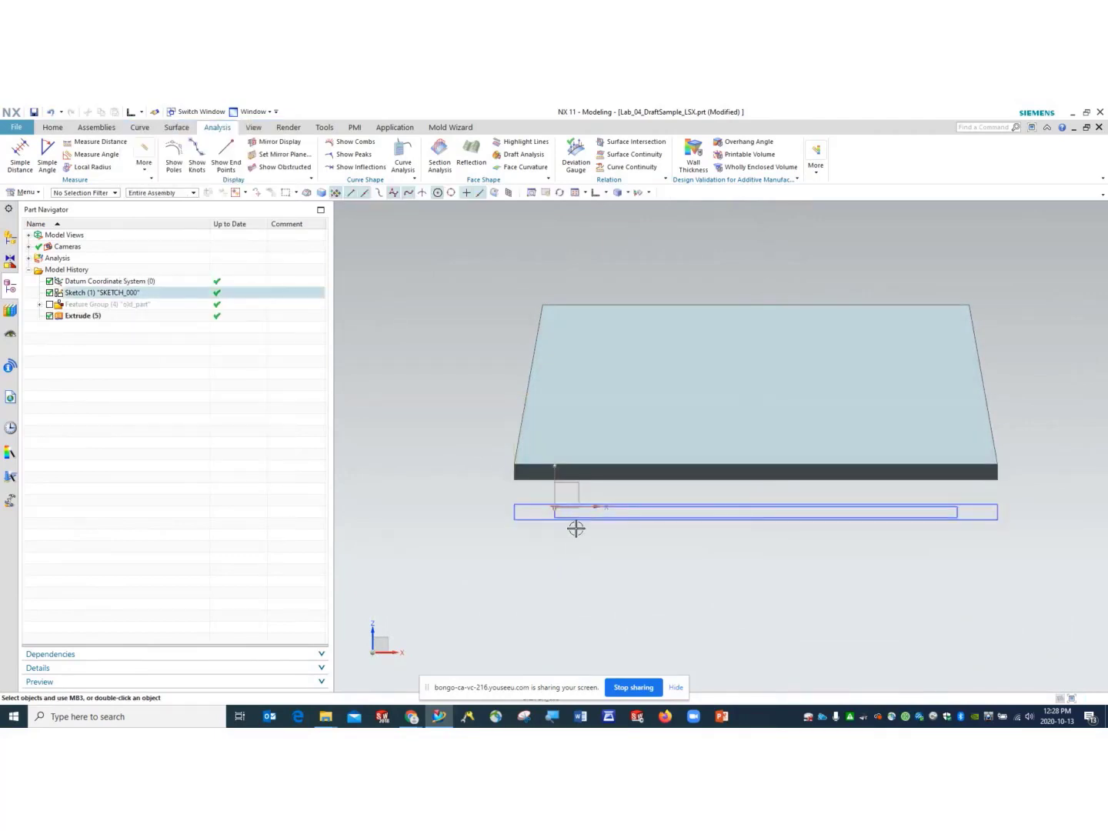
{"action": "left_click", "coordinate": [605, 192]}
{"action": "left_click", "coordinate": [618, 210]}
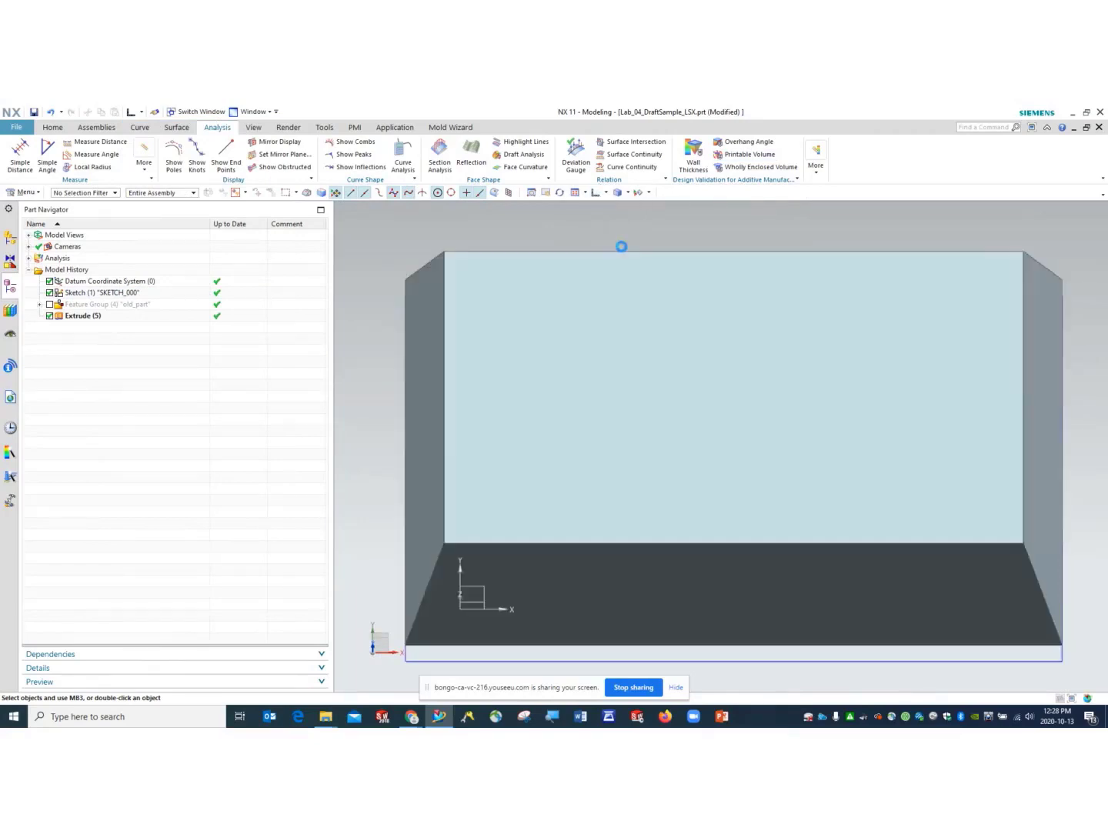
{"action": "left_click", "coordinate": [531, 259]}
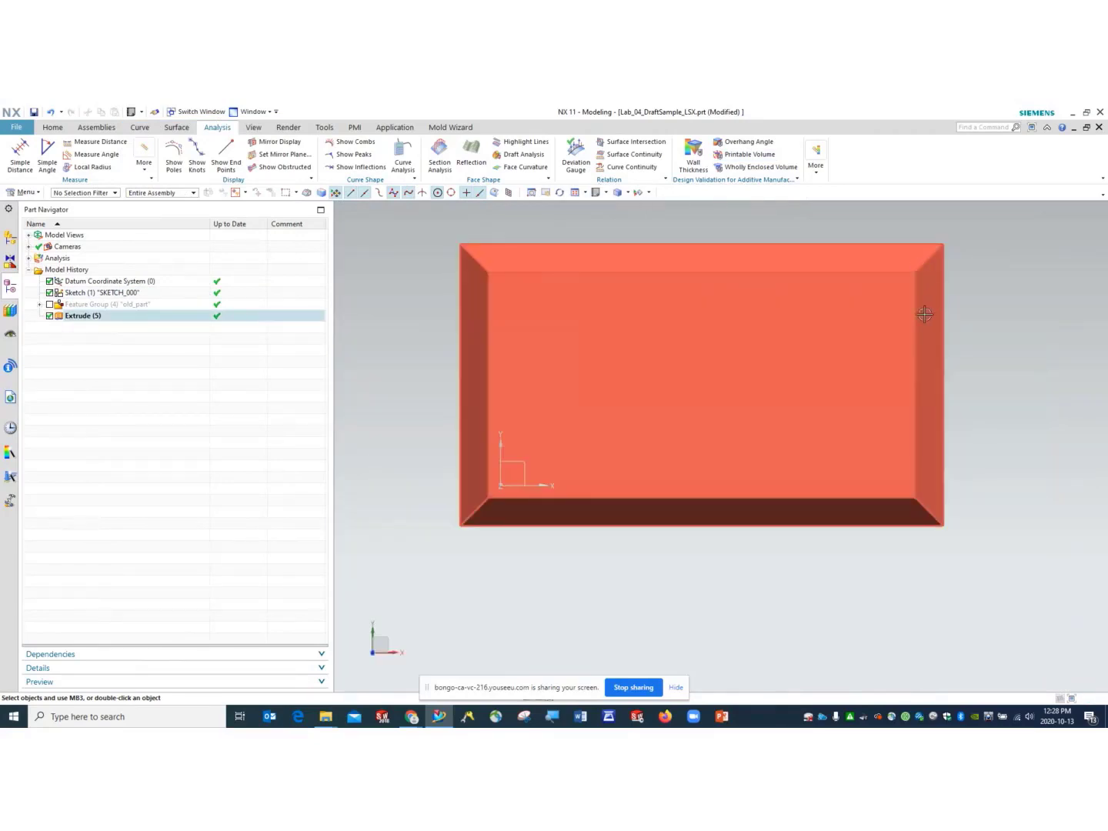
- Re-edit Extrude (5), keep its 10° From Start Limit draft, and confirm it unchanged
{"action": "right_click", "coordinate": [85, 317]}
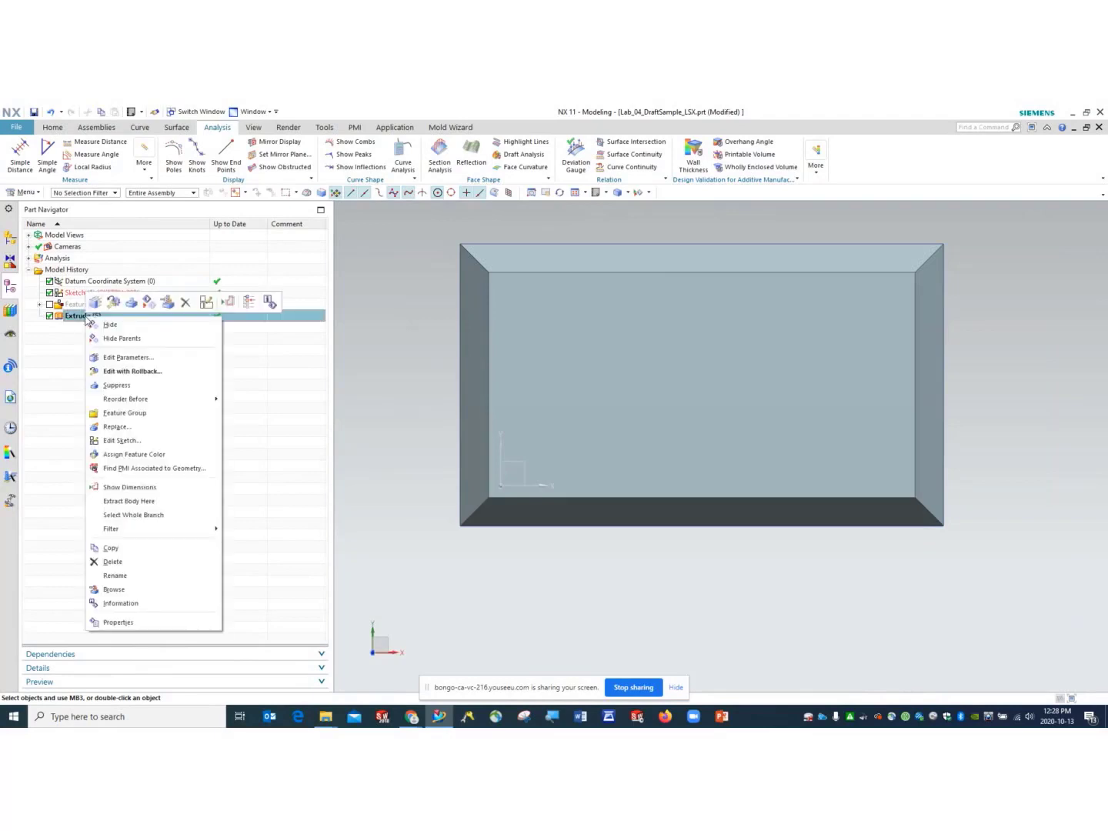
{"action": "left_click", "coordinate": [124, 373]}
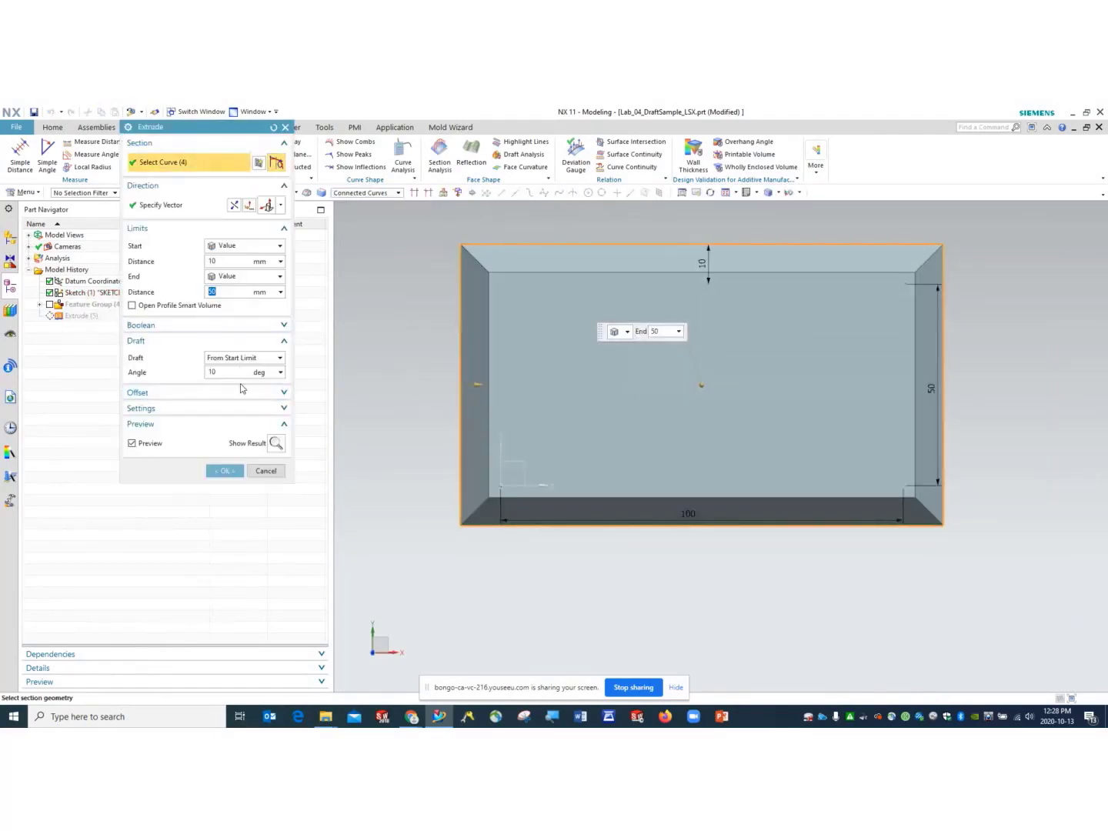
{"action": "left_click", "coordinate": [247, 358]}
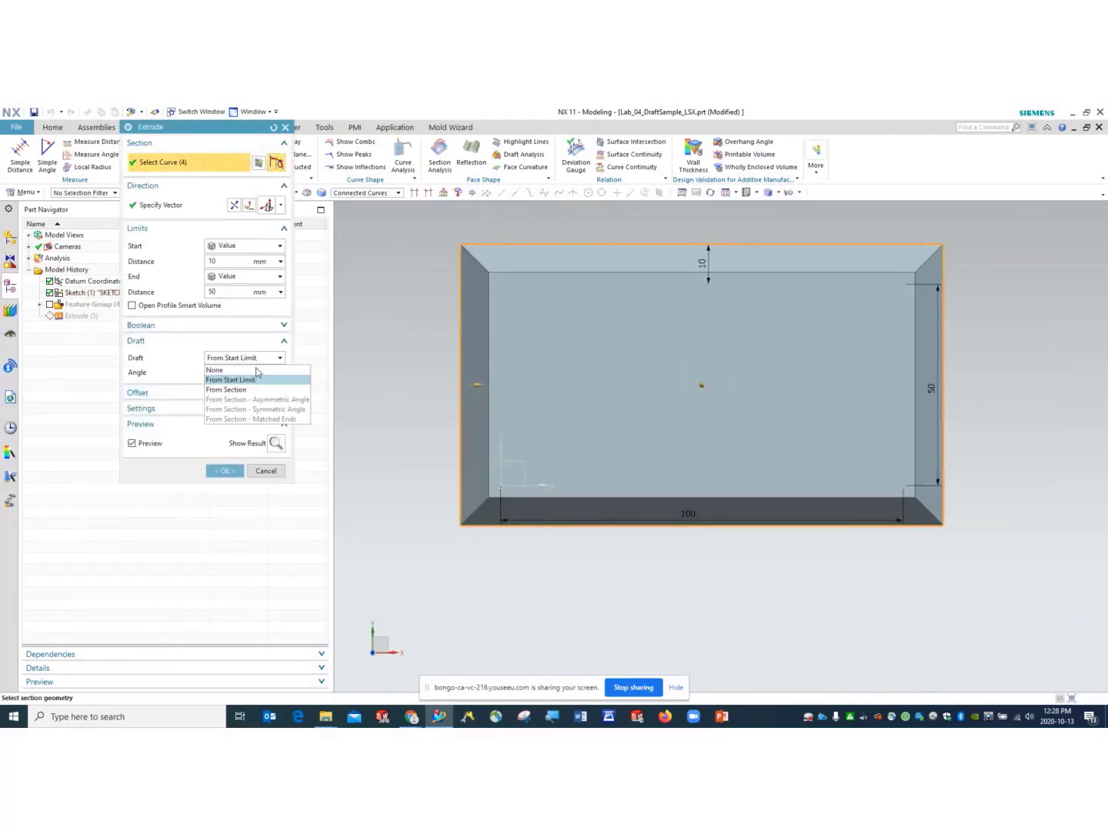
{"action": "left_click", "coordinate": [235, 384]}
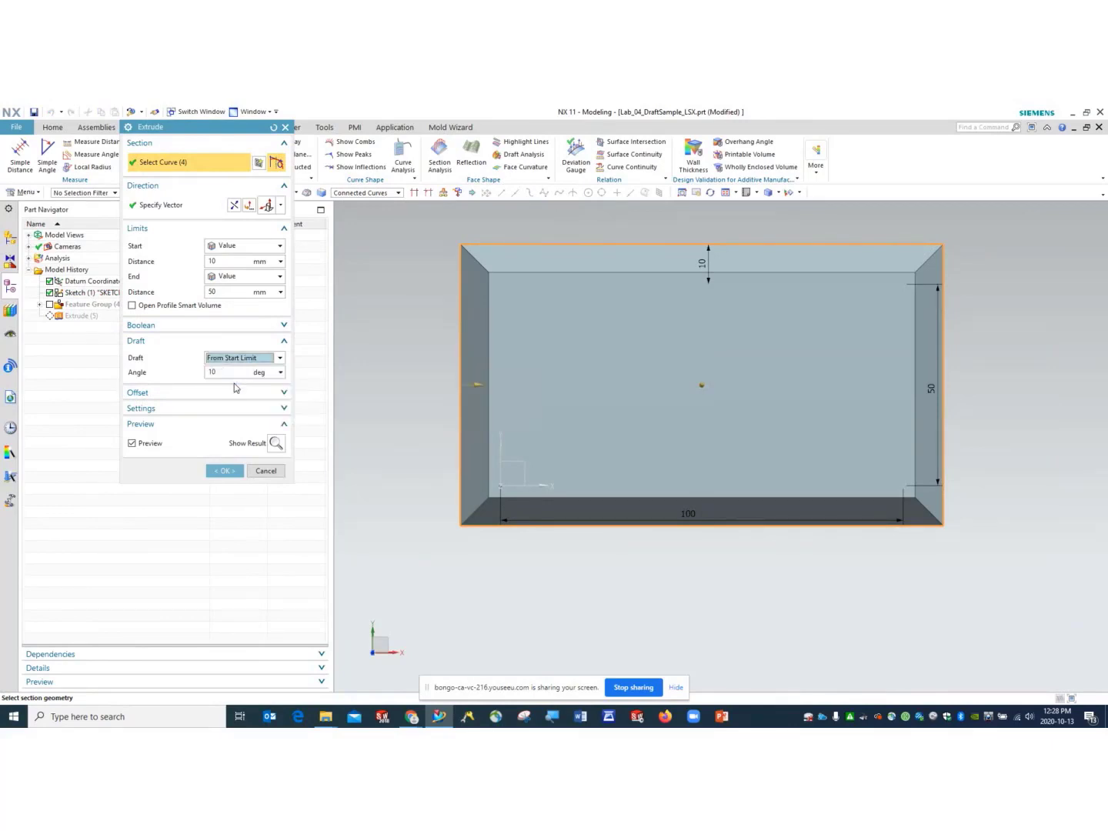
{"action": "left_click", "coordinate": [230, 373]}
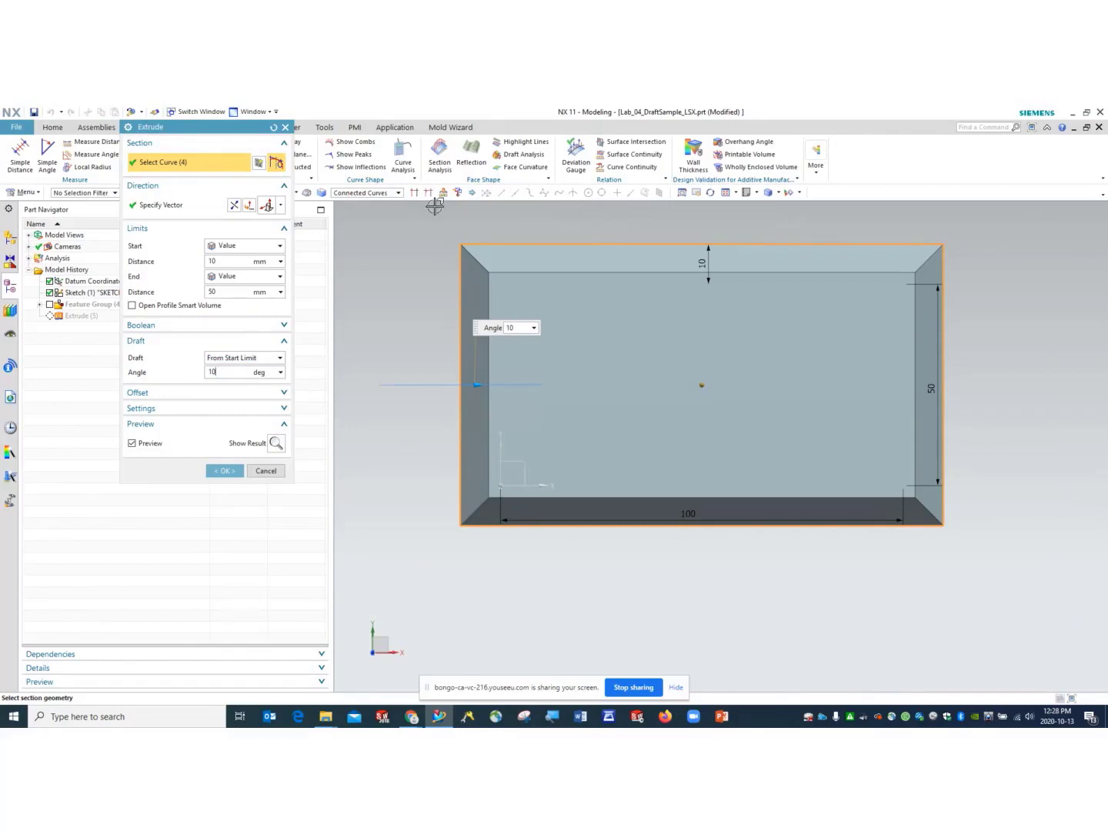
{"action": "left_click", "coordinate": [756, 192]}
{"action": "left_click", "coordinate": [765, 226]}
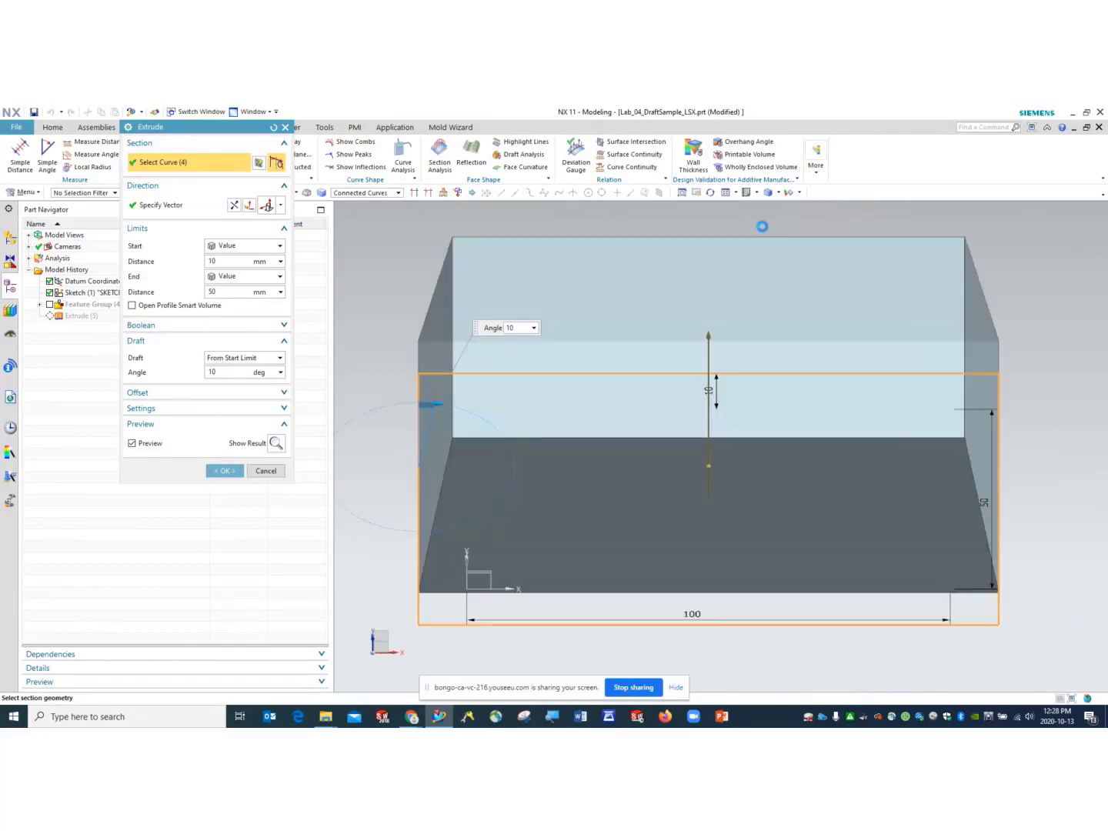
{"action": "left_click", "coordinate": [225, 470]}
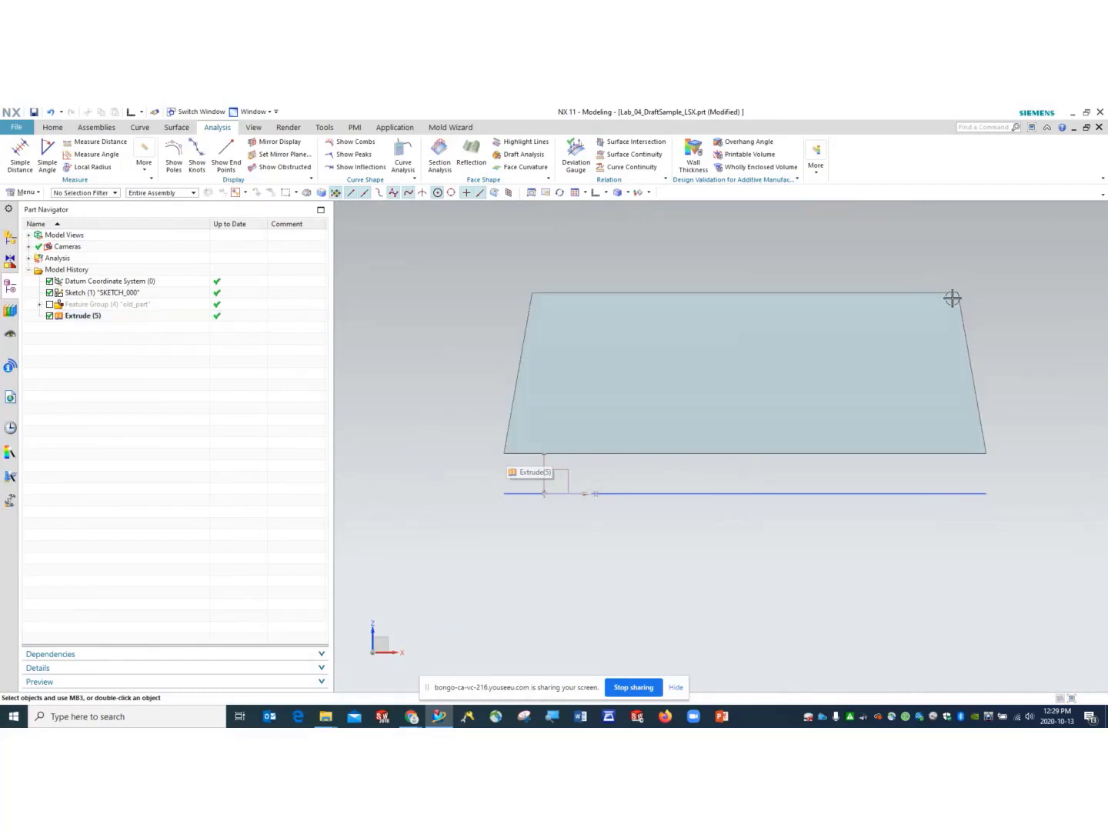
{"action": "left_click", "coordinate": [57, 129]}
{"action": "left_click", "coordinate": [148, 170]}
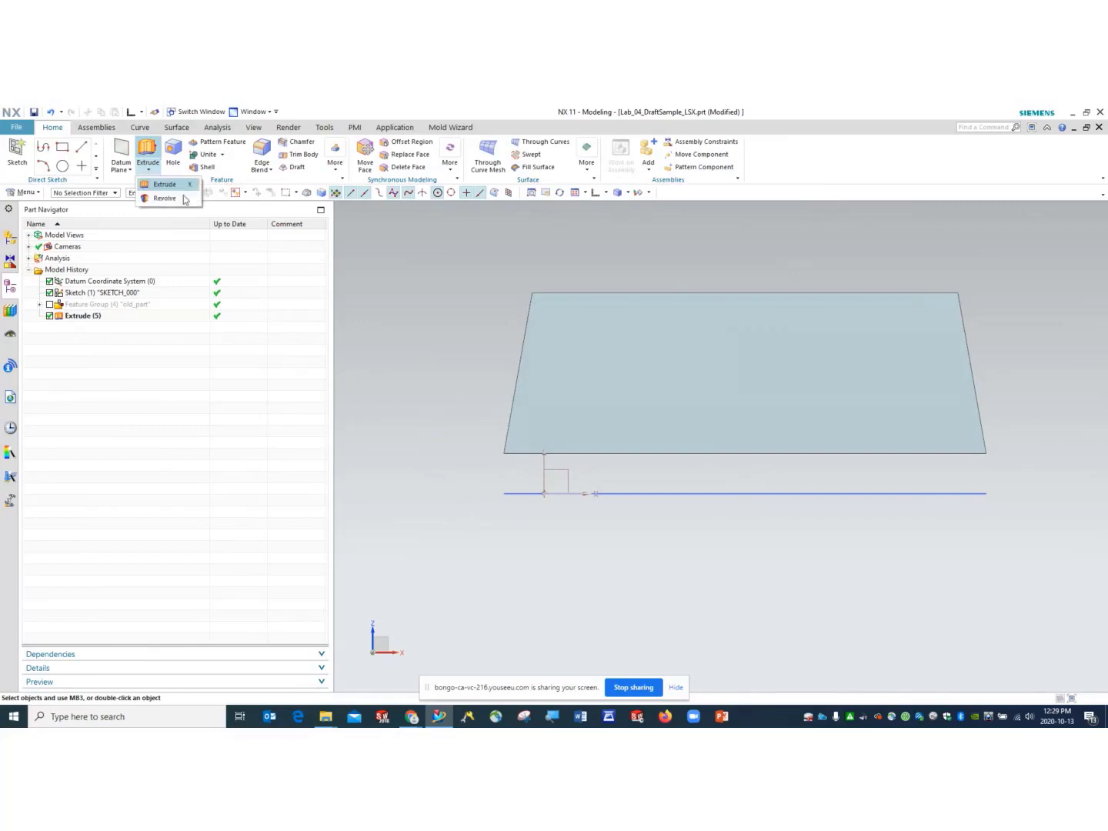
- Start a new extrusion and review its offset, settings and draft options, leaving draft at None
{"action": "left_click", "coordinate": [160, 187]}
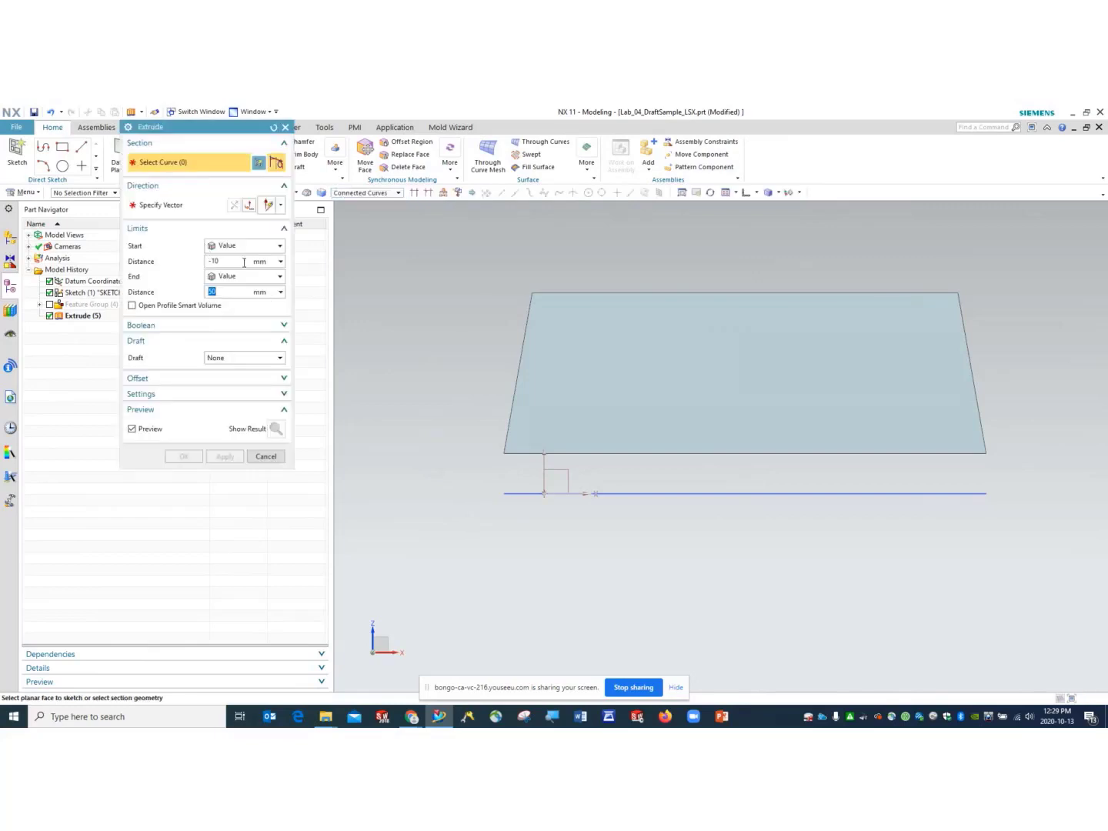
{"action": "left_click", "coordinate": [212, 377]}
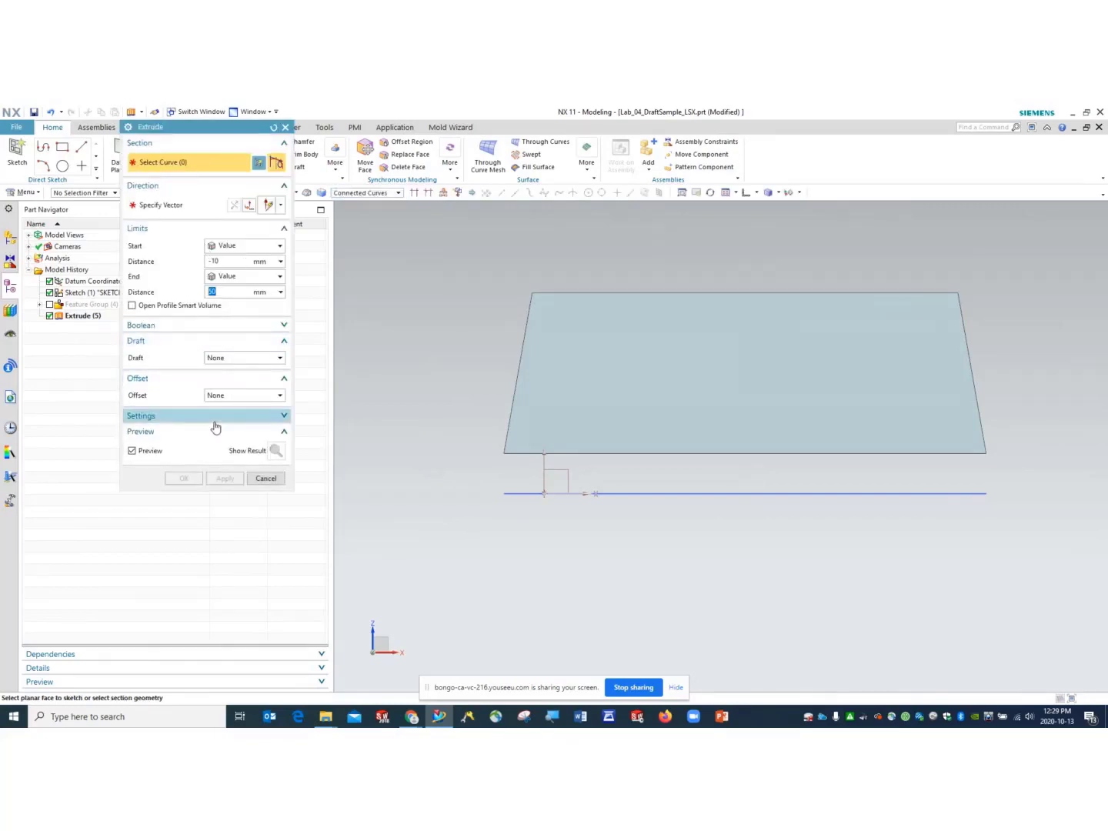
{"action": "left_click", "coordinate": [283, 379]}
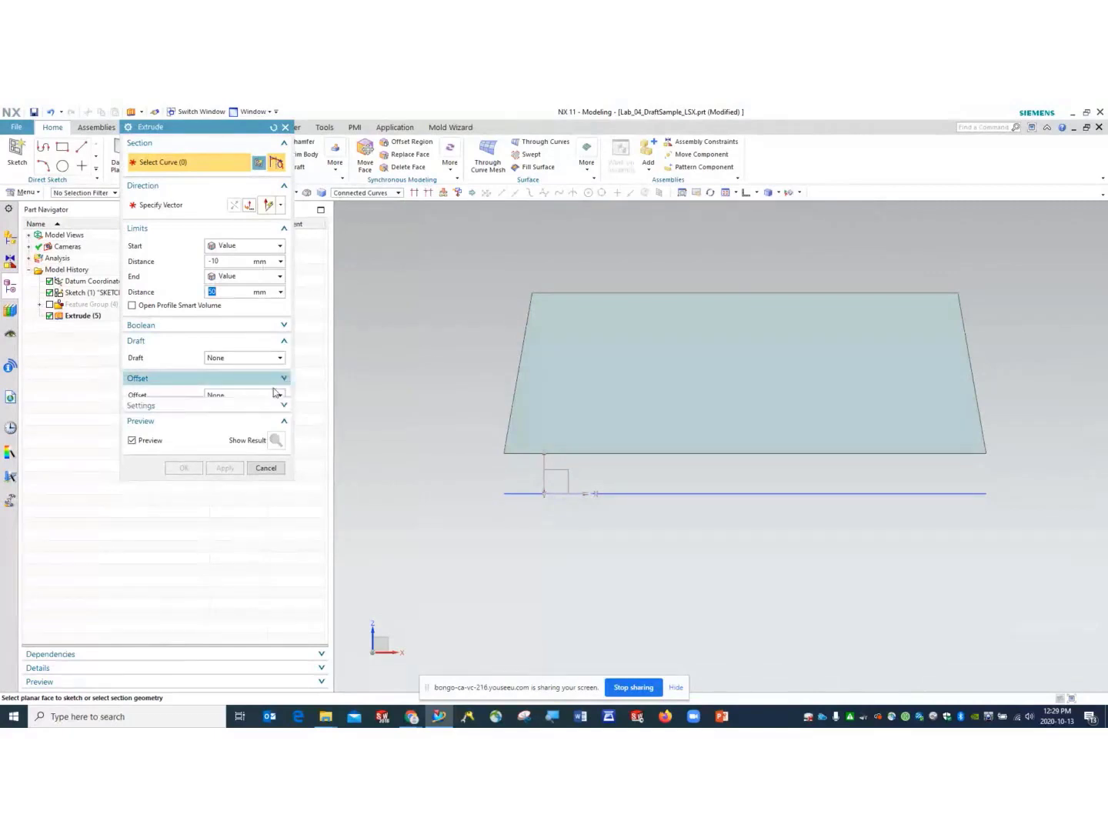
{"action": "left_click", "coordinate": [244, 397]}
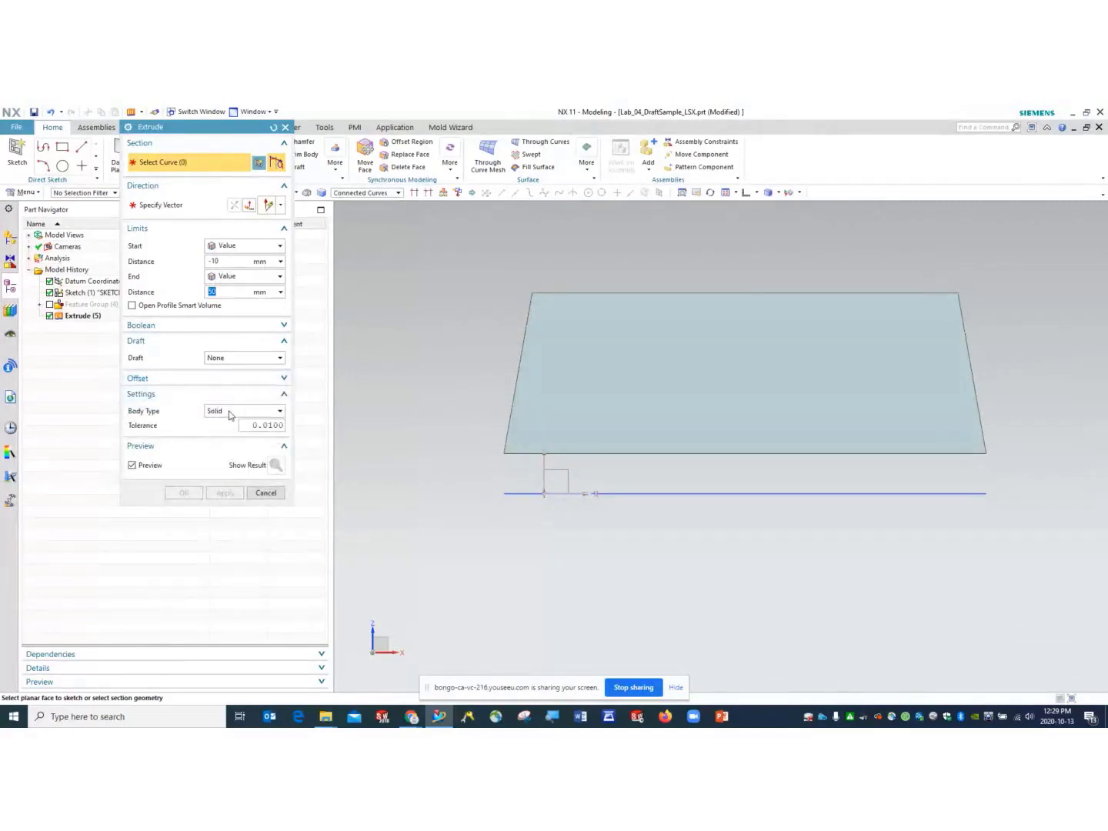
{"action": "left_click", "coordinate": [255, 360]}
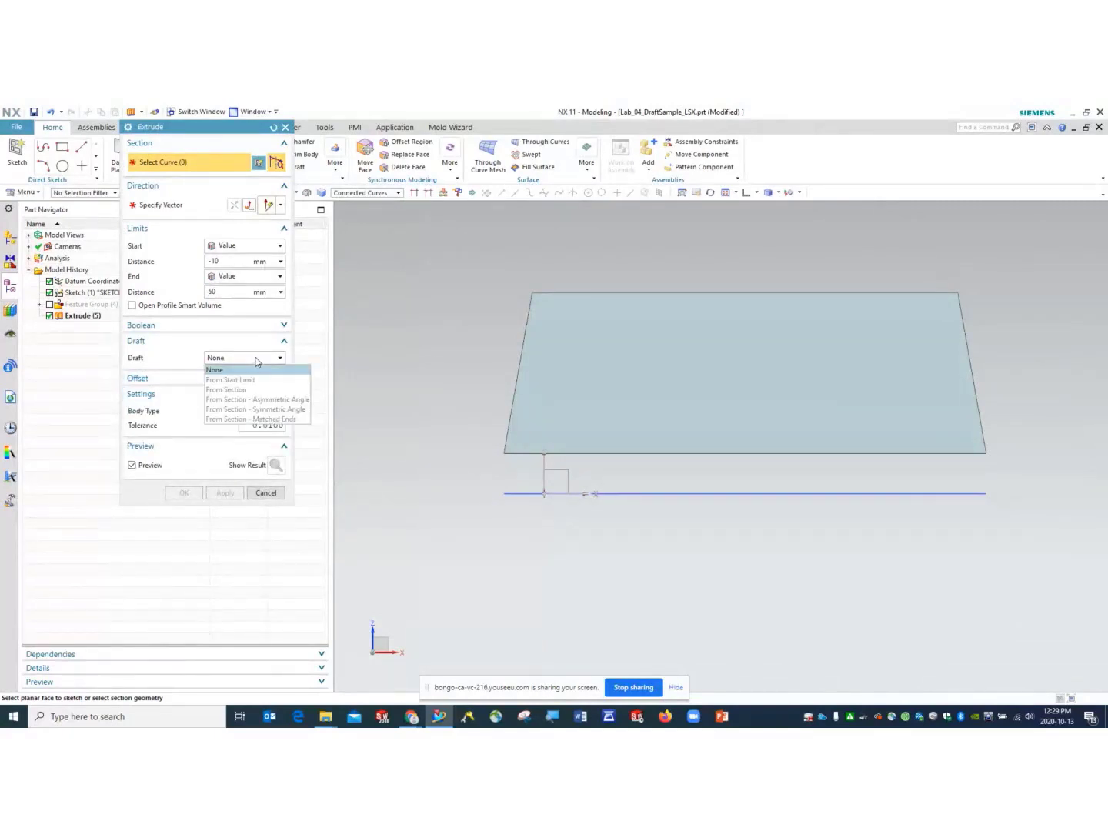
{"action": "left_click", "coordinate": [170, 345]}
{"action": "left_click", "coordinate": [260, 360]}
{"action": "left_click", "coordinate": [179, 361]}
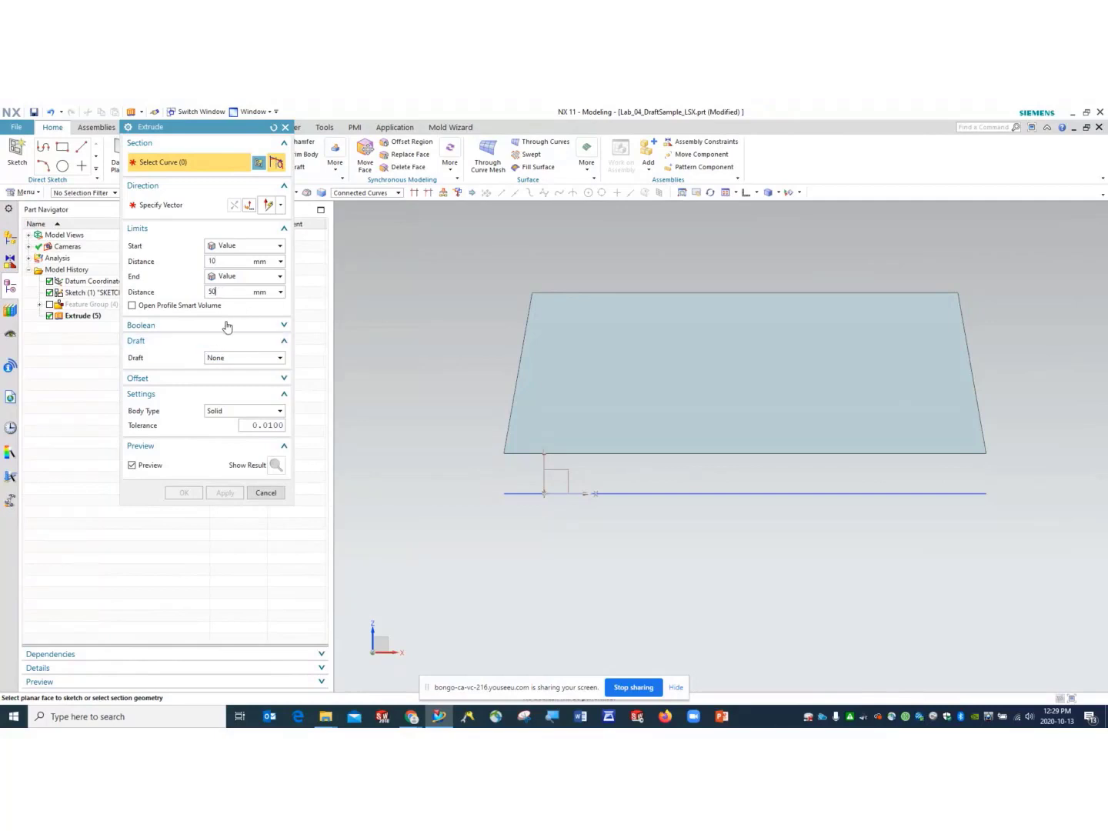
{"action": "left_click", "coordinate": [234, 363]}
{"action": "left_click", "coordinate": [233, 364]}
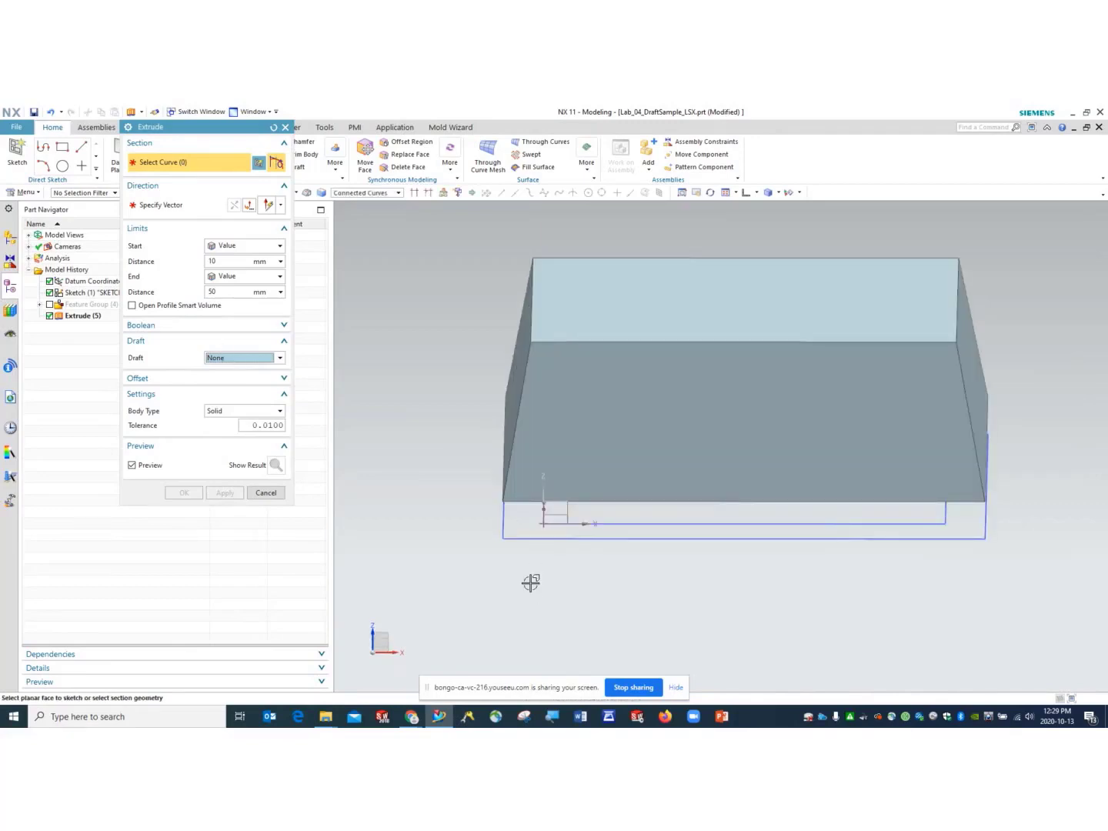
- Select the bottom rectangle loop, draft it 10° From Section, preview, and create Extrude (6)
{"action": "left_click", "coordinate": [524, 533]}
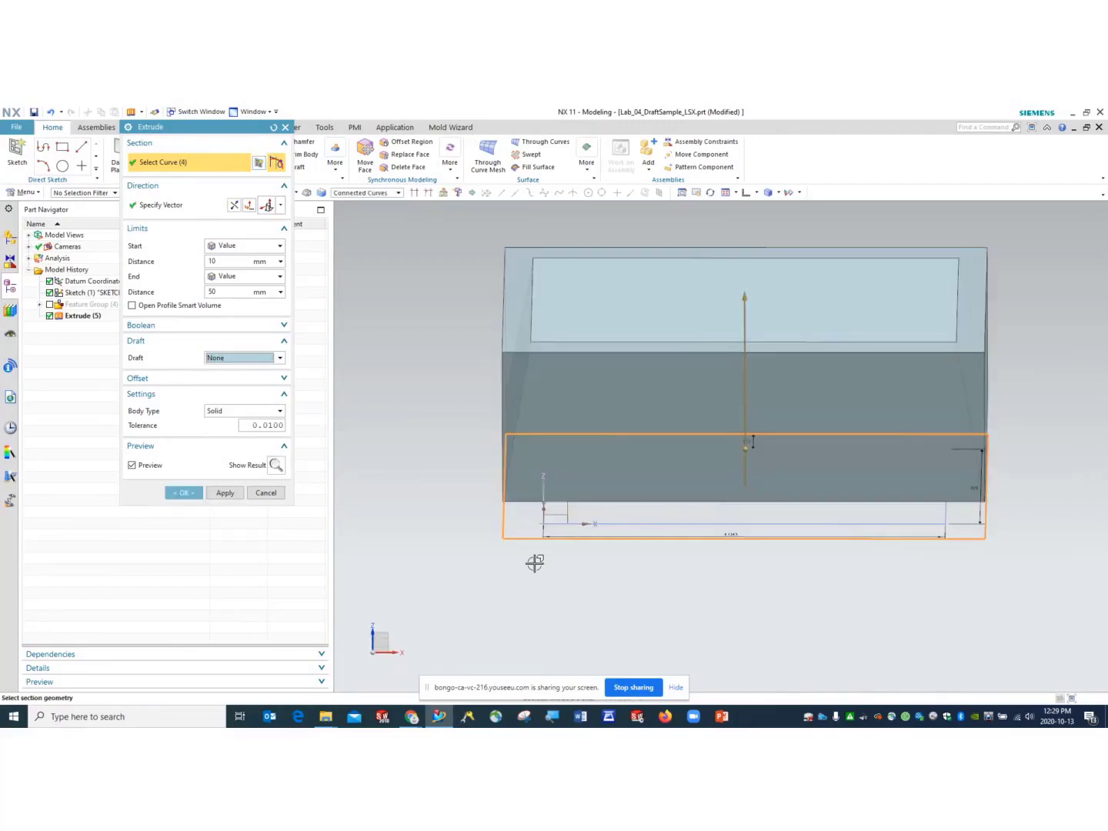
{"action": "left_click", "coordinate": [260, 364]}
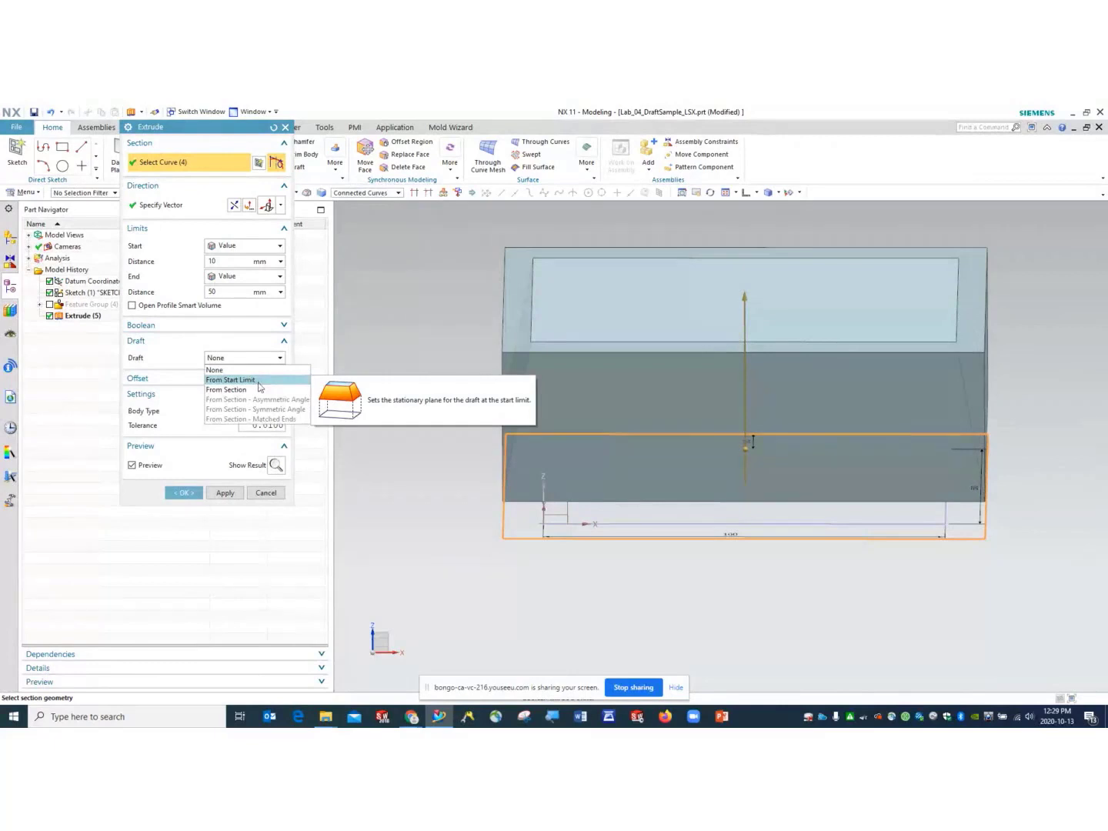
{"action": "left_click", "coordinate": [257, 389]}
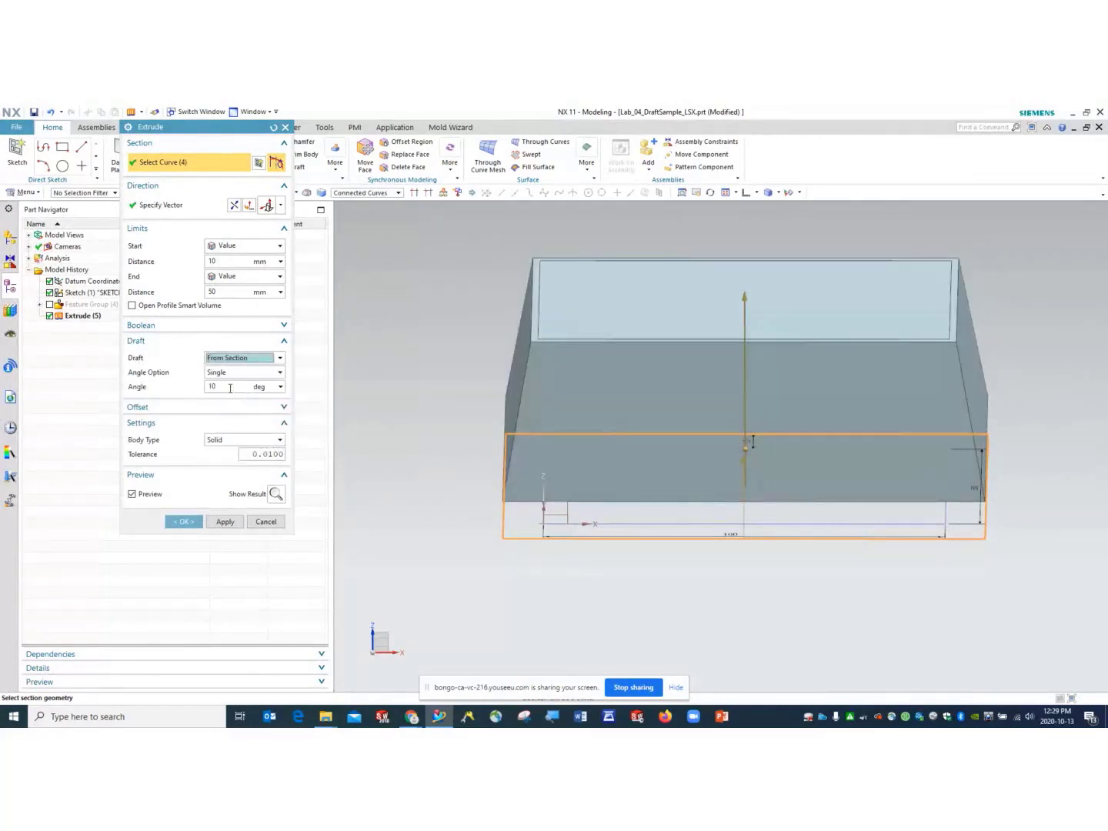
{"action": "left_click", "coordinate": [755, 196]}
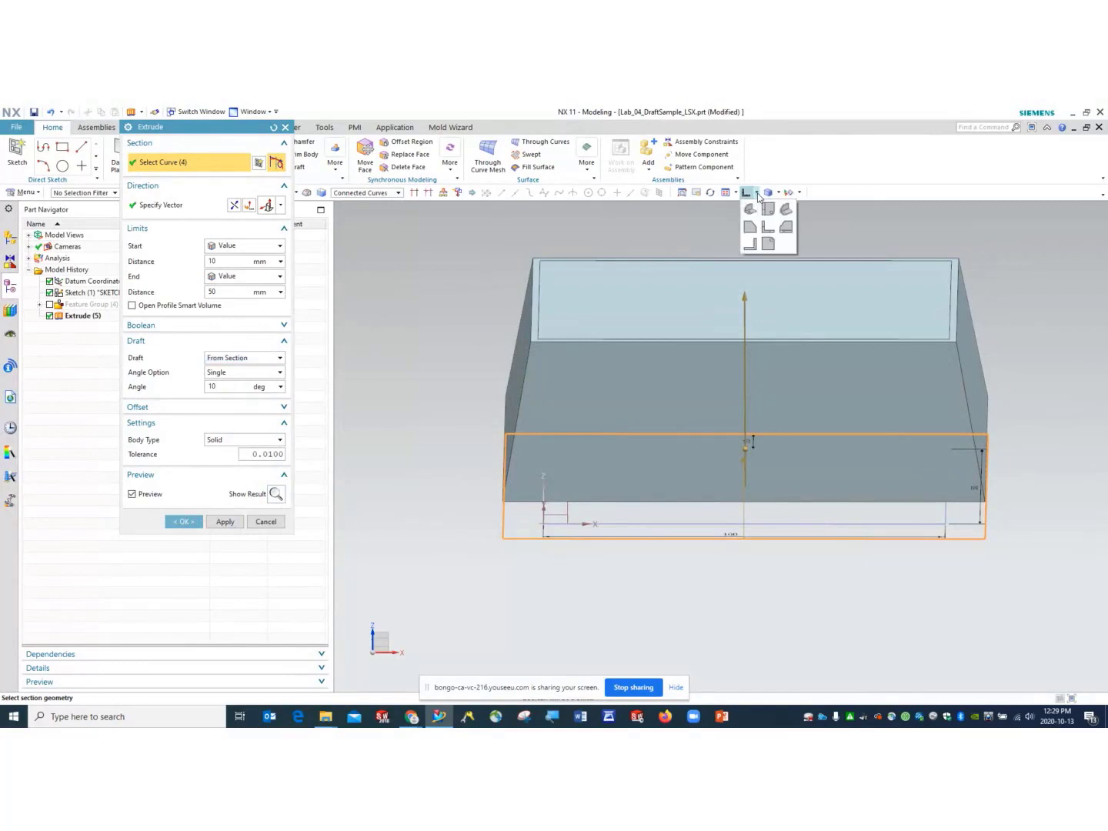
{"action": "left_click", "coordinate": [821, 160]}
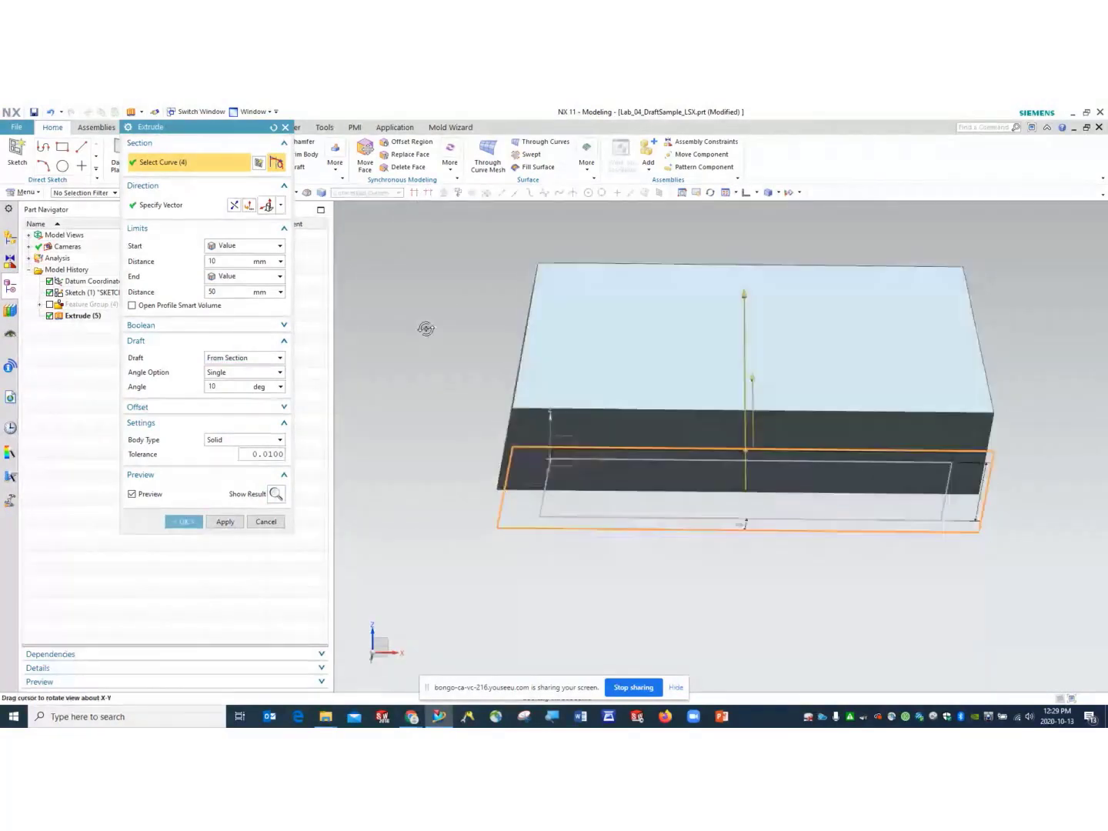
{"action": "left_click_drag", "start_coordinate": [223, 260], "coordinate": [205, 260]}
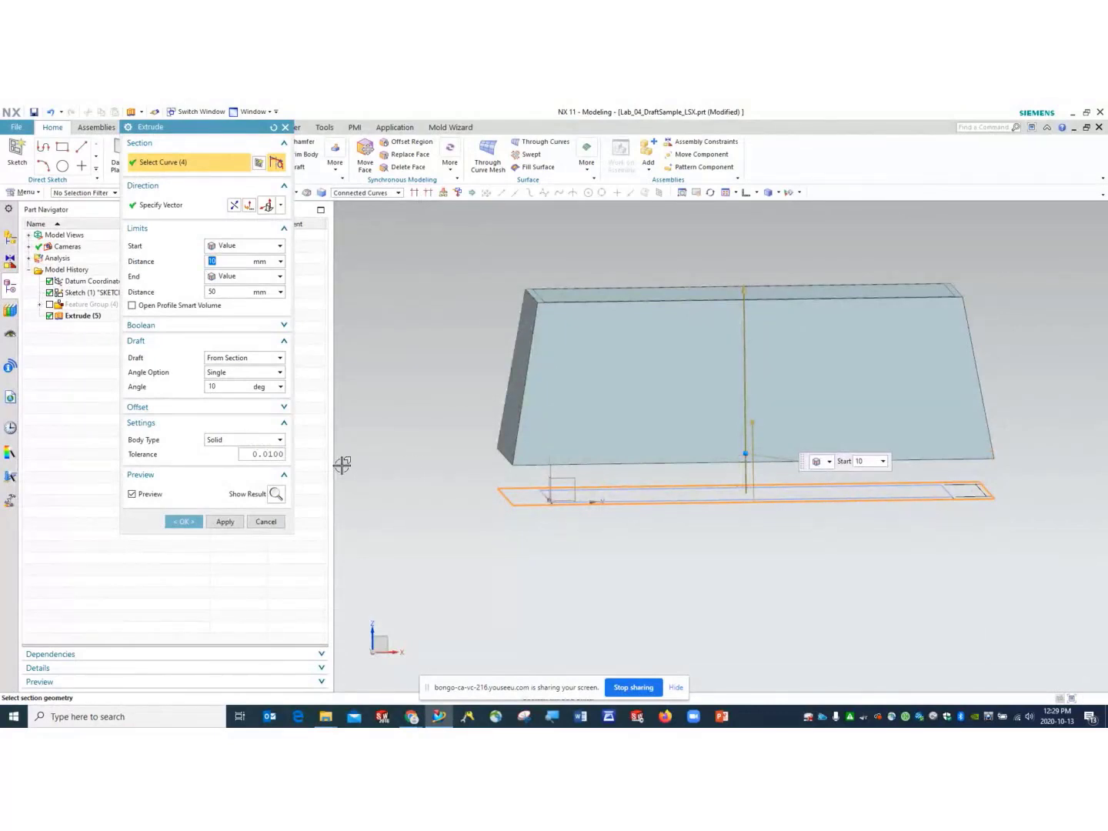
{"action": "left_click", "coordinate": [275, 494]}
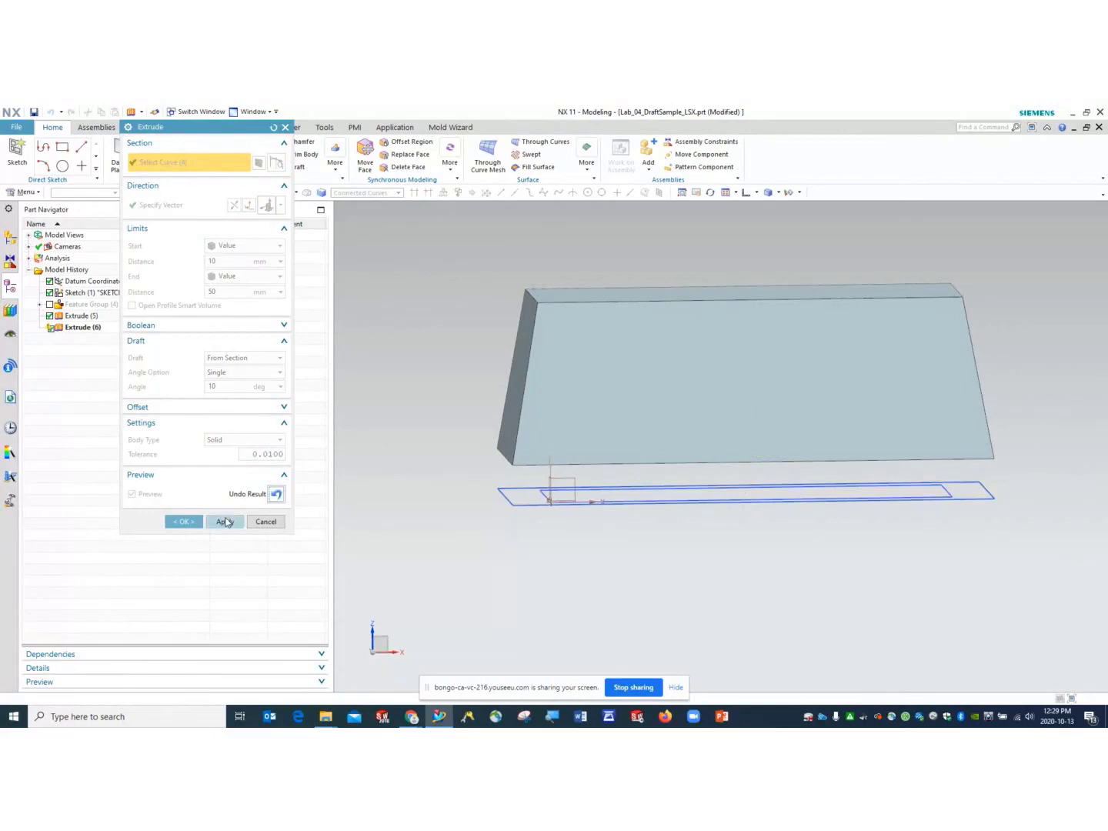
{"action": "left_click", "coordinate": [185, 521]}
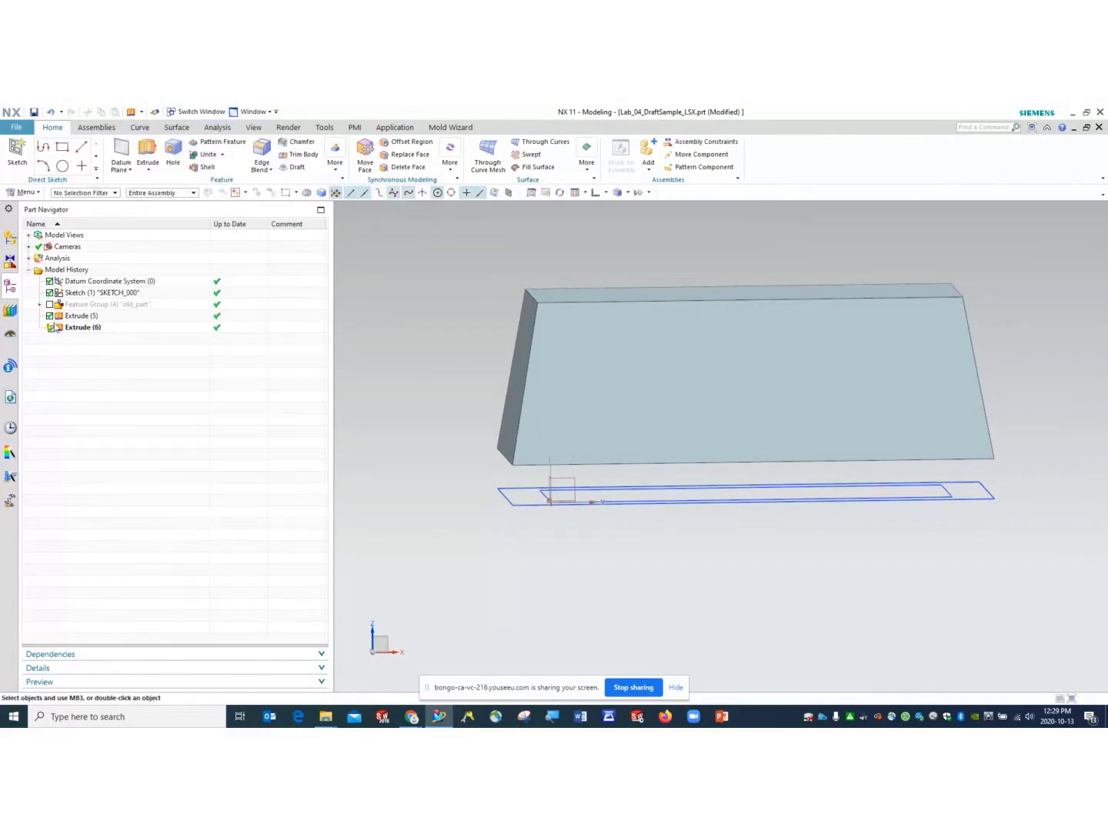
- Reopen Extrude (6) with Edit with Rollback, look it over, and confirm without changes
{"action": "left_click", "coordinate": [76, 329]}
{"action": "right_click", "coordinate": [75, 330]}
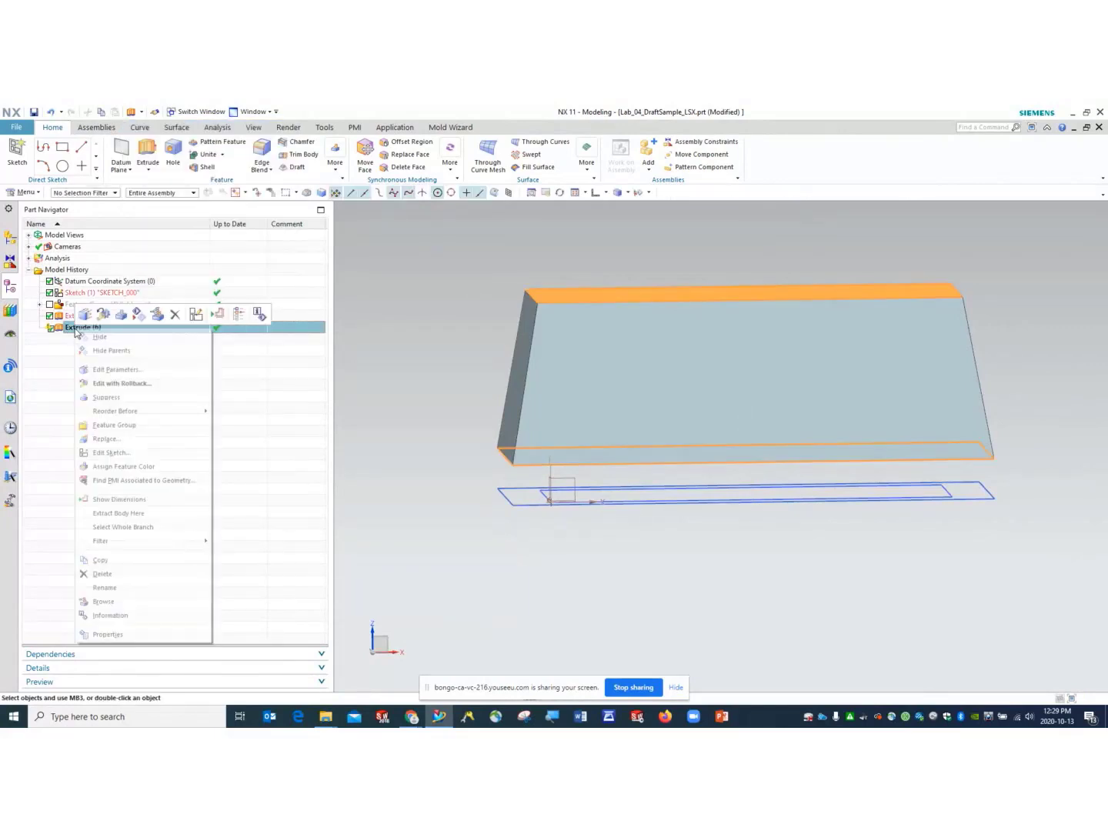
{"action": "left_click", "coordinate": [121, 383]}
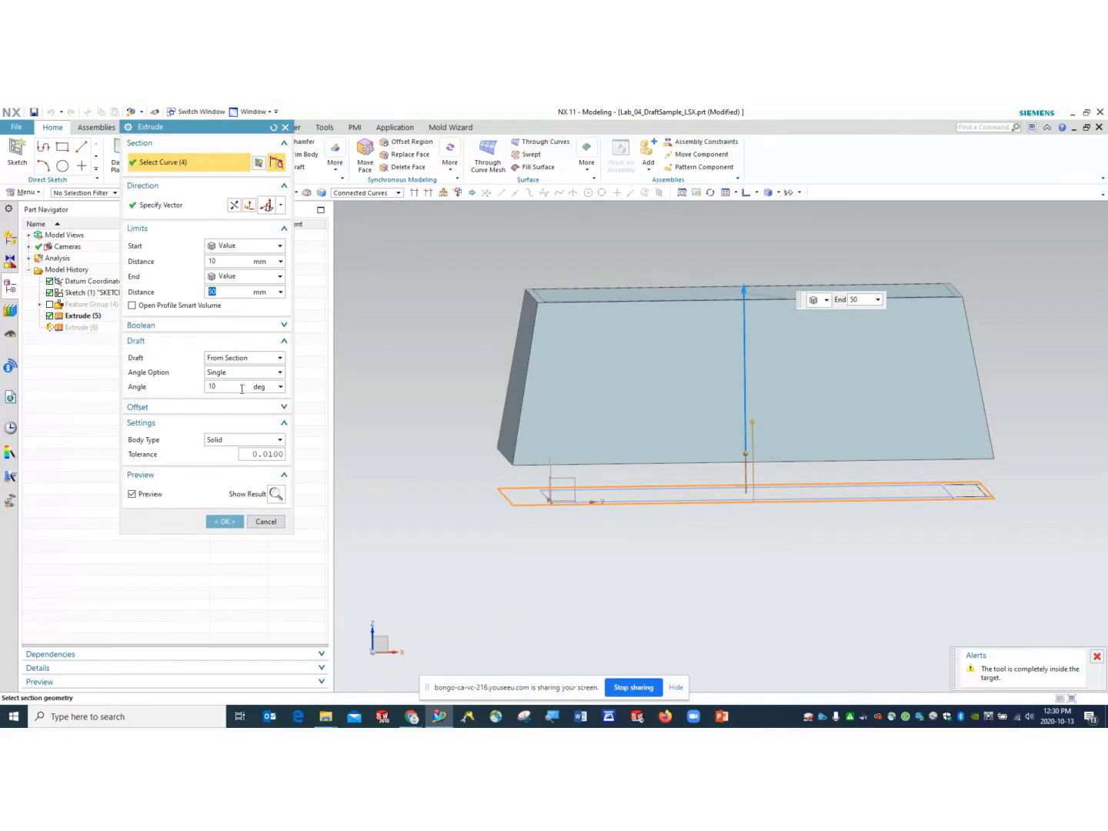
{"action": "left_click", "coordinate": [244, 262]}
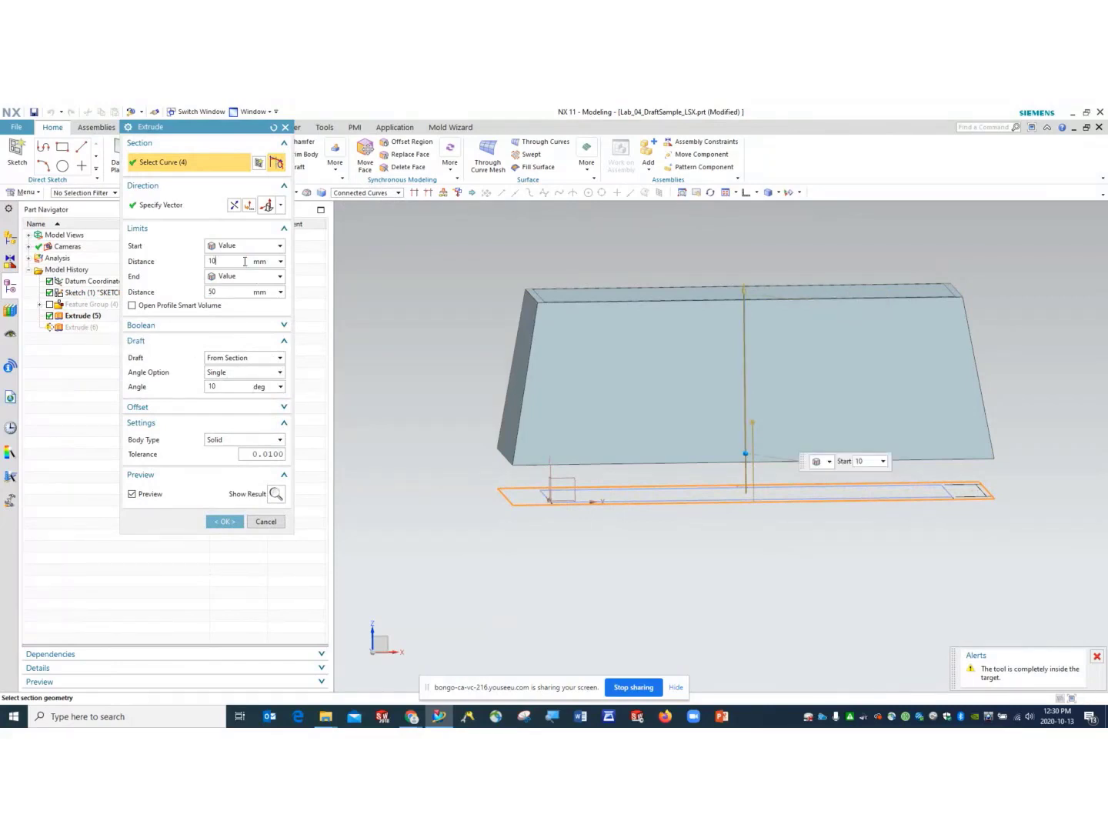
{"action": "middle_click_drag", "start_coordinate": [472, 492], "coordinate": [470, 457]}
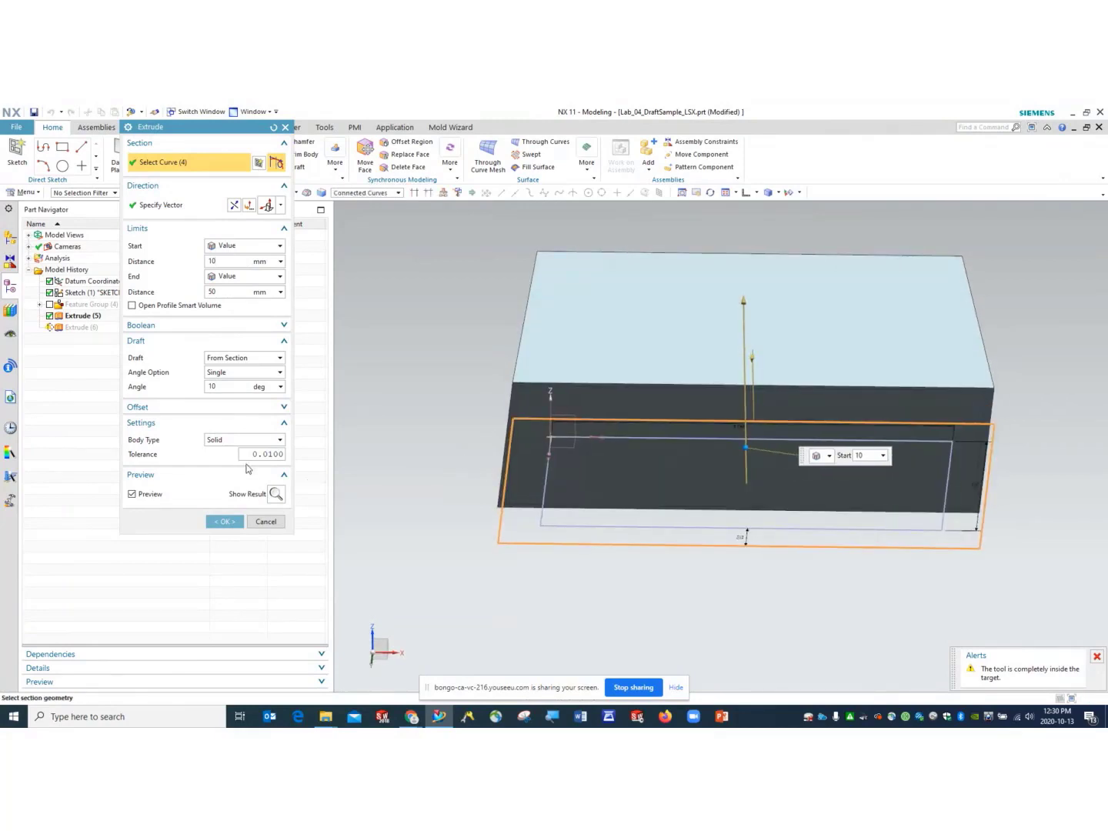
{"action": "left_click", "coordinate": [232, 522]}
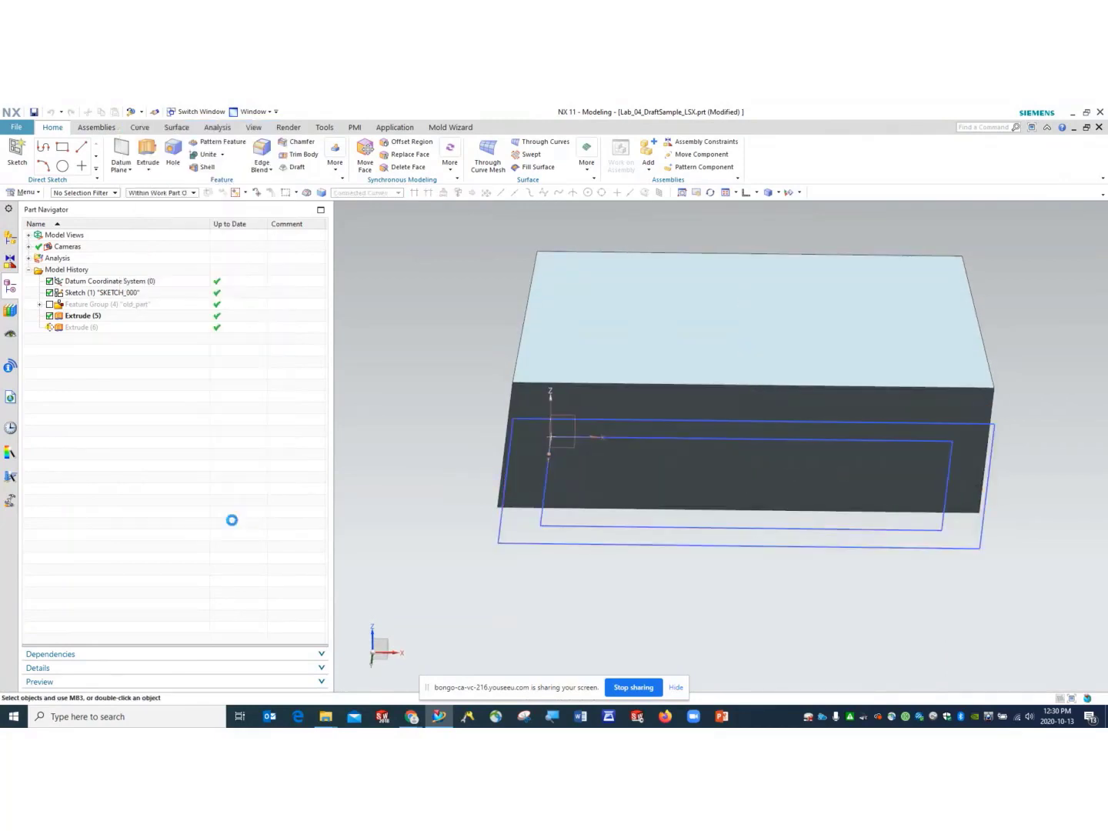
- Edit Extrude (6) again and change its Boolean from Unite to None
{"action": "left_click", "coordinate": [83, 327]}
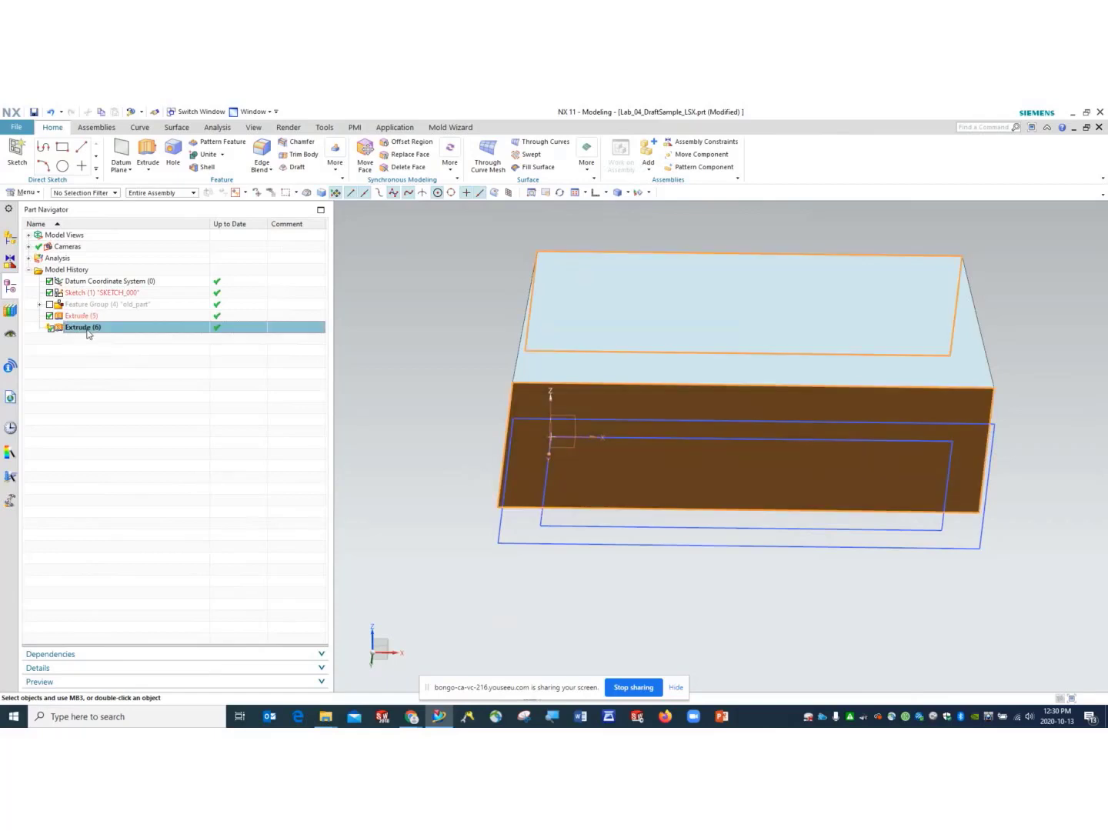
{"action": "right_click", "coordinate": [89, 333]}
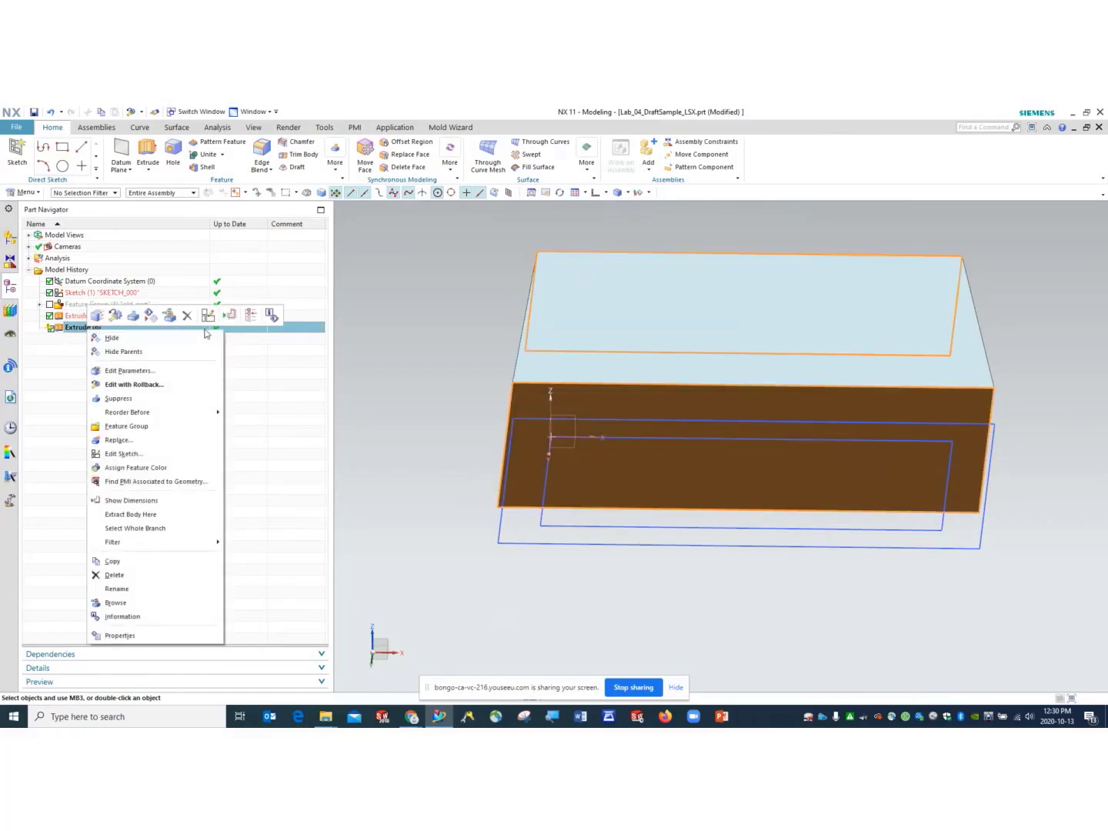
{"action": "left_click", "coordinate": [60, 315]}
{"action": "right_click", "coordinate": [75, 330]}
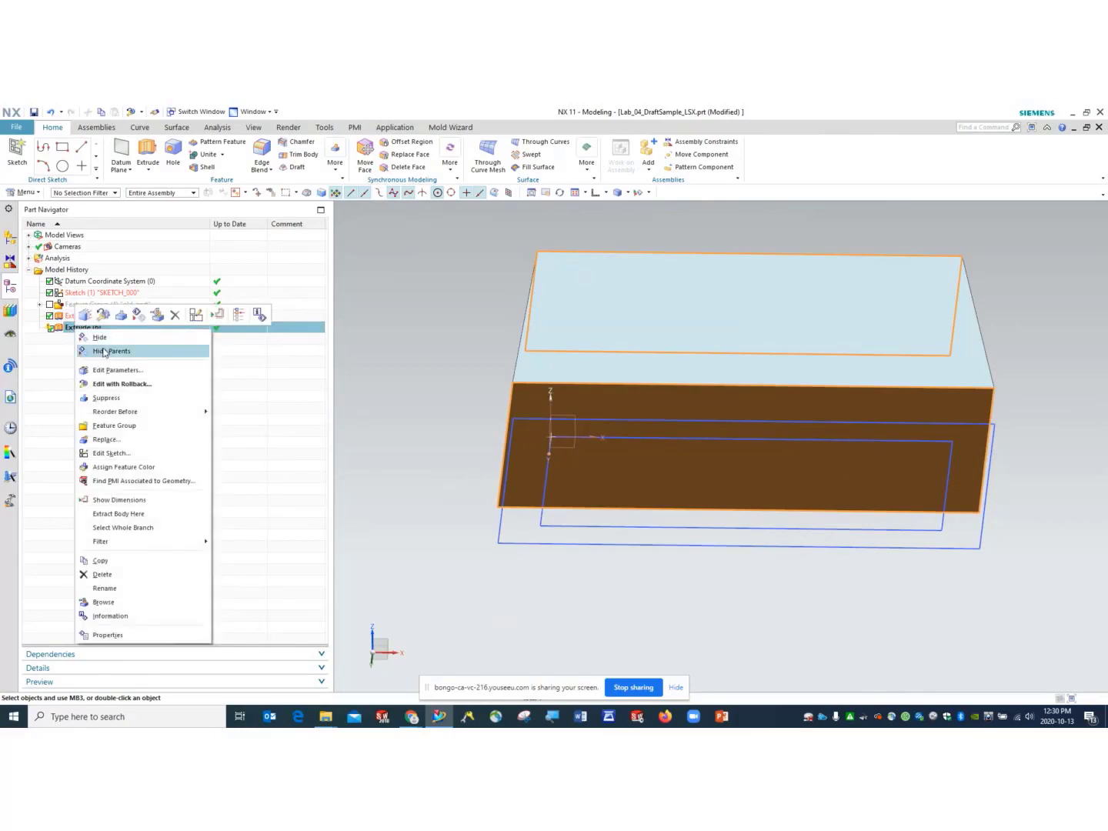
{"action": "left_click", "coordinate": [129, 384]}
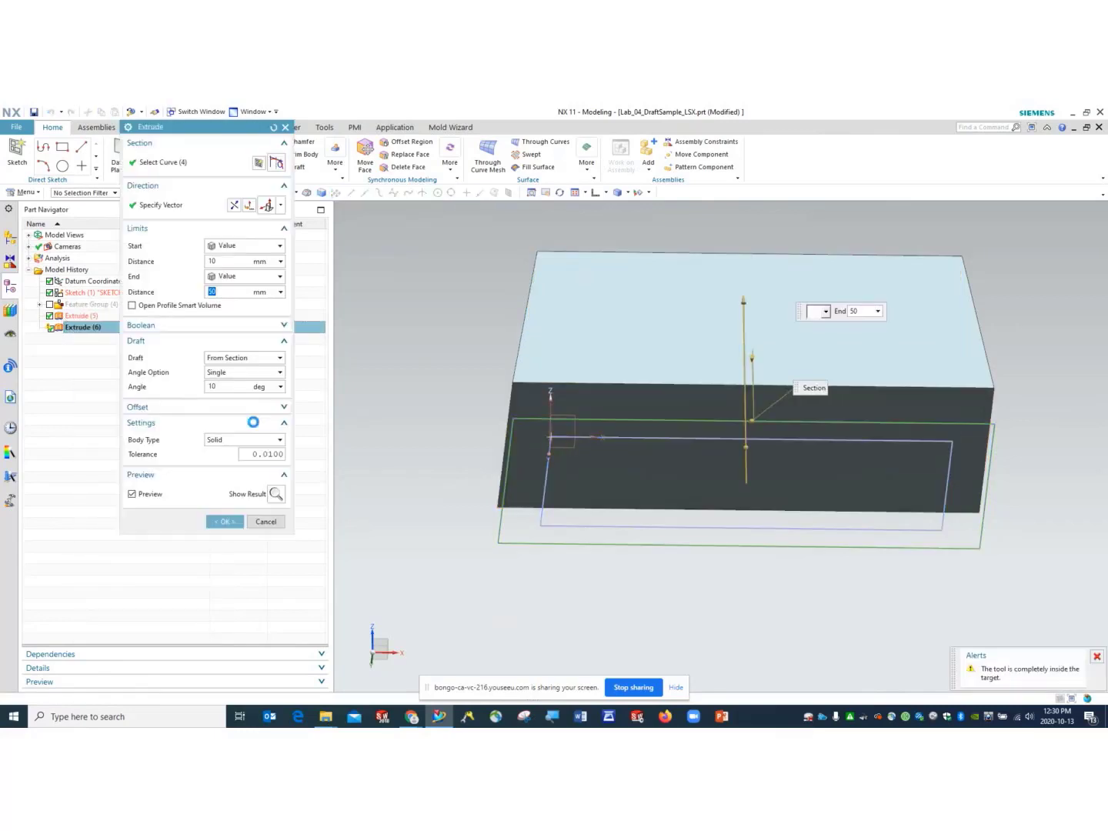
{"action": "left_click", "coordinate": [280, 342]}
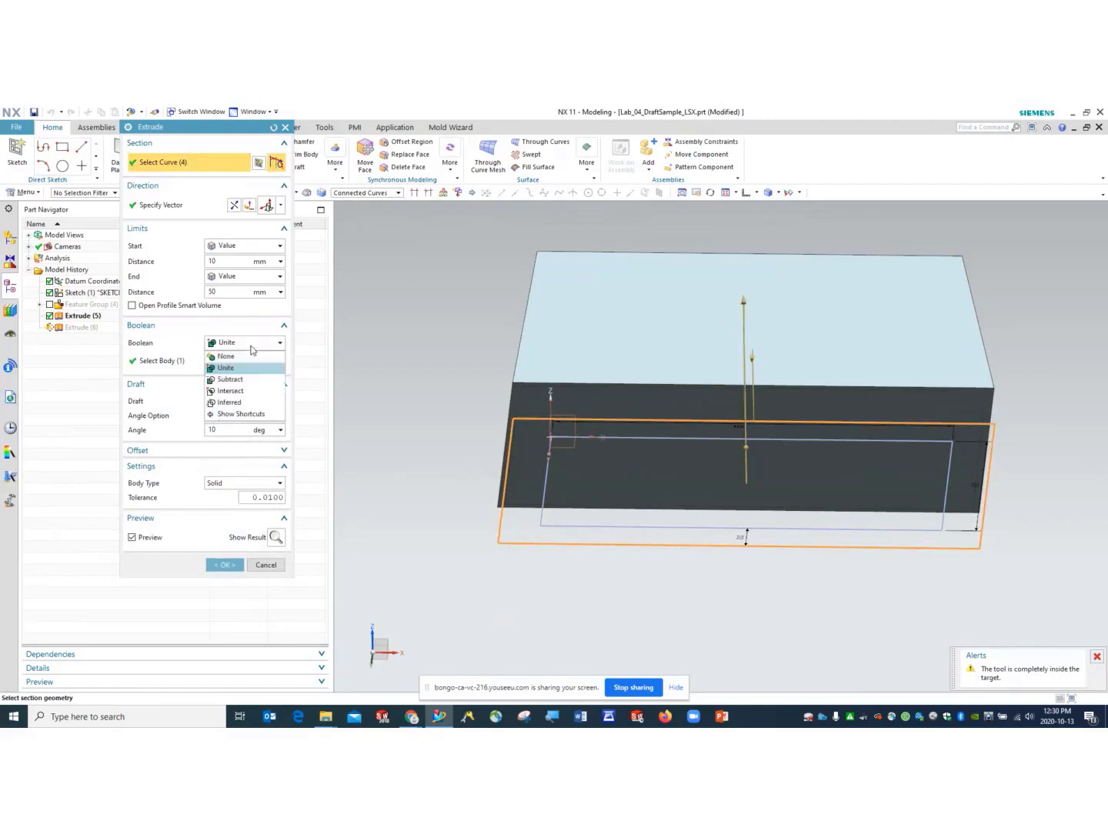
{"action": "left_click", "coordinate": [231, 360]}
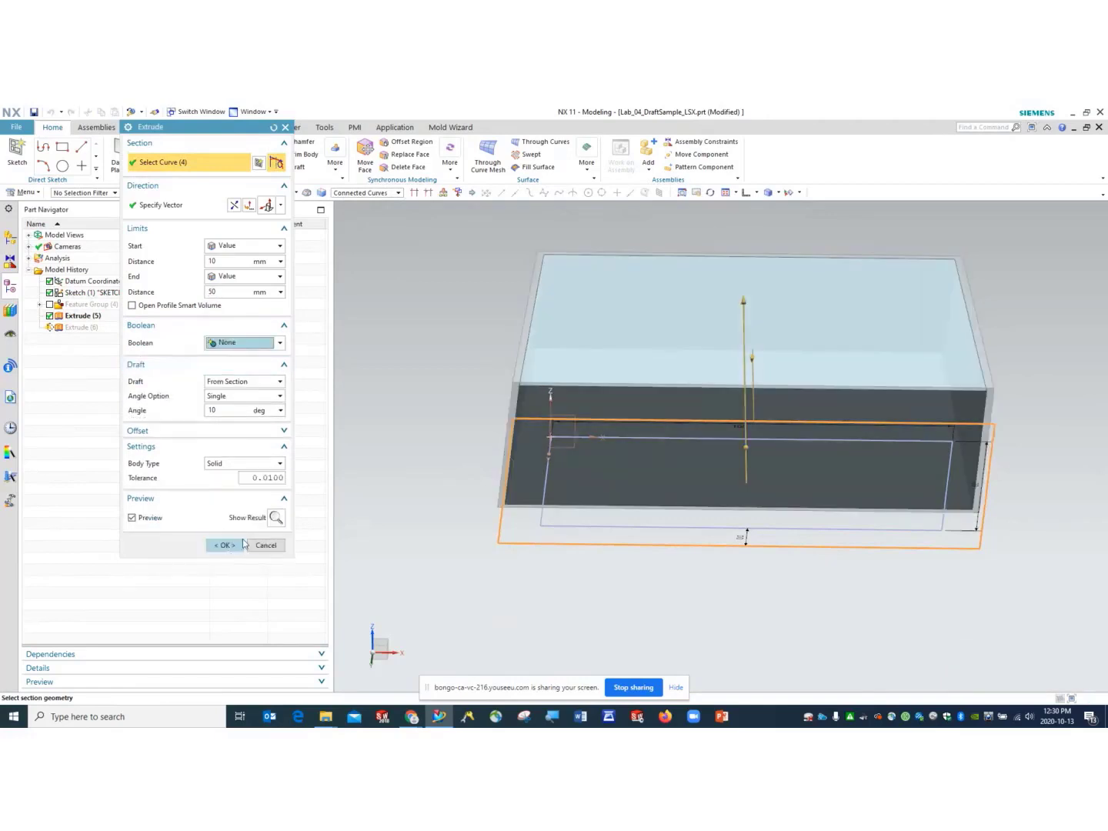
{"action": "left_click", "coordinate": [225, 544]}
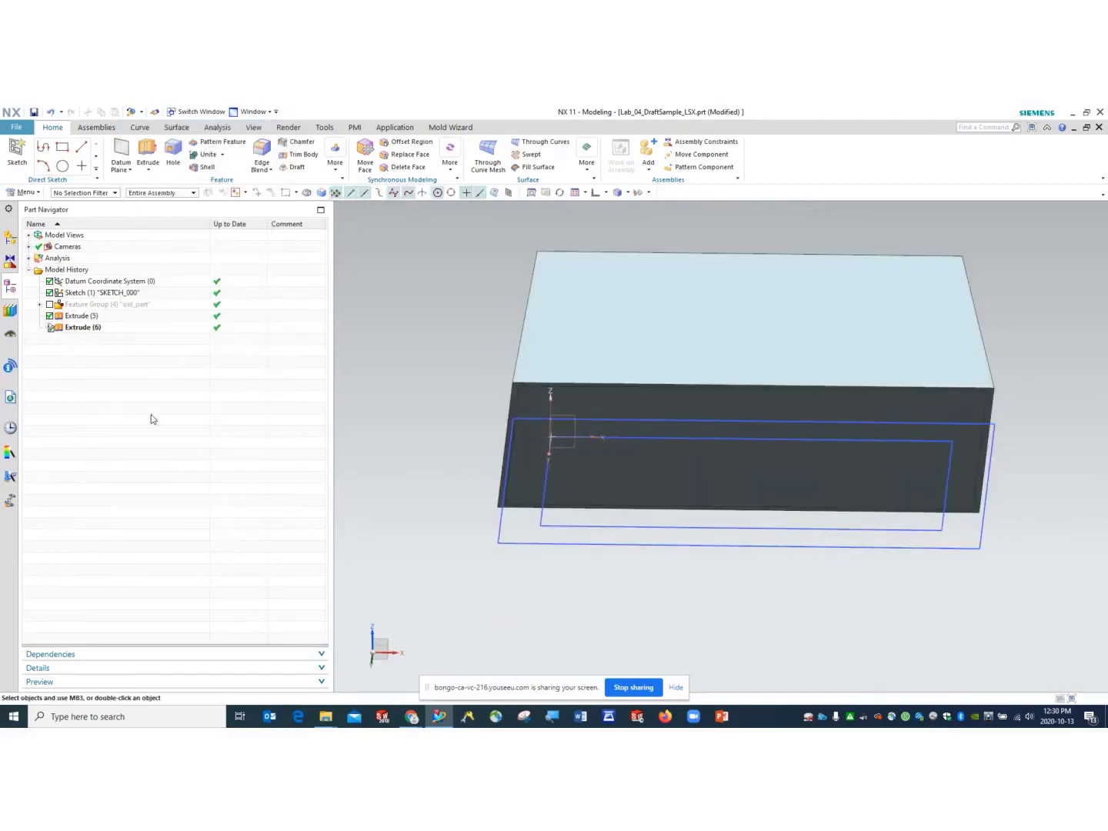
- Open the display settings for Extrude (6) and apply roughly 63% translucency
{"action": "right_click", "coordinate": [87, 332]}
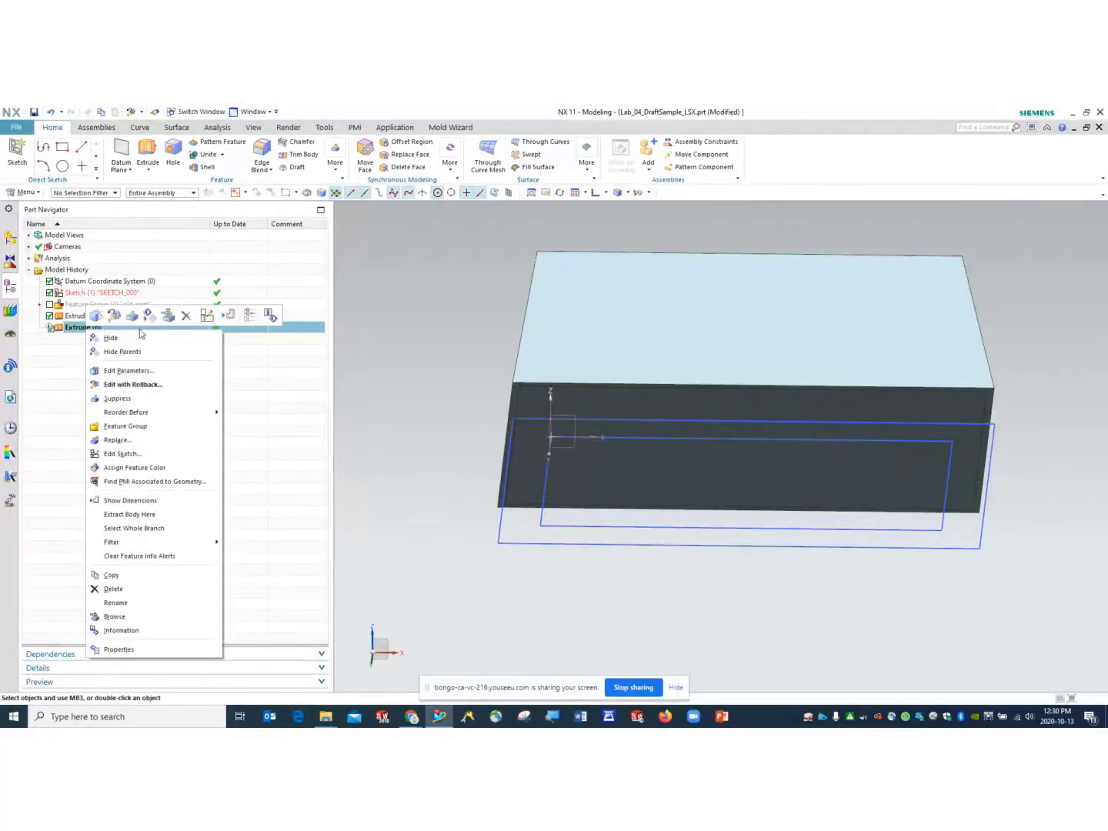
{"action": "key", "text": "Escape"}
{"action": "left_click", "coordinate": [253, 127]}
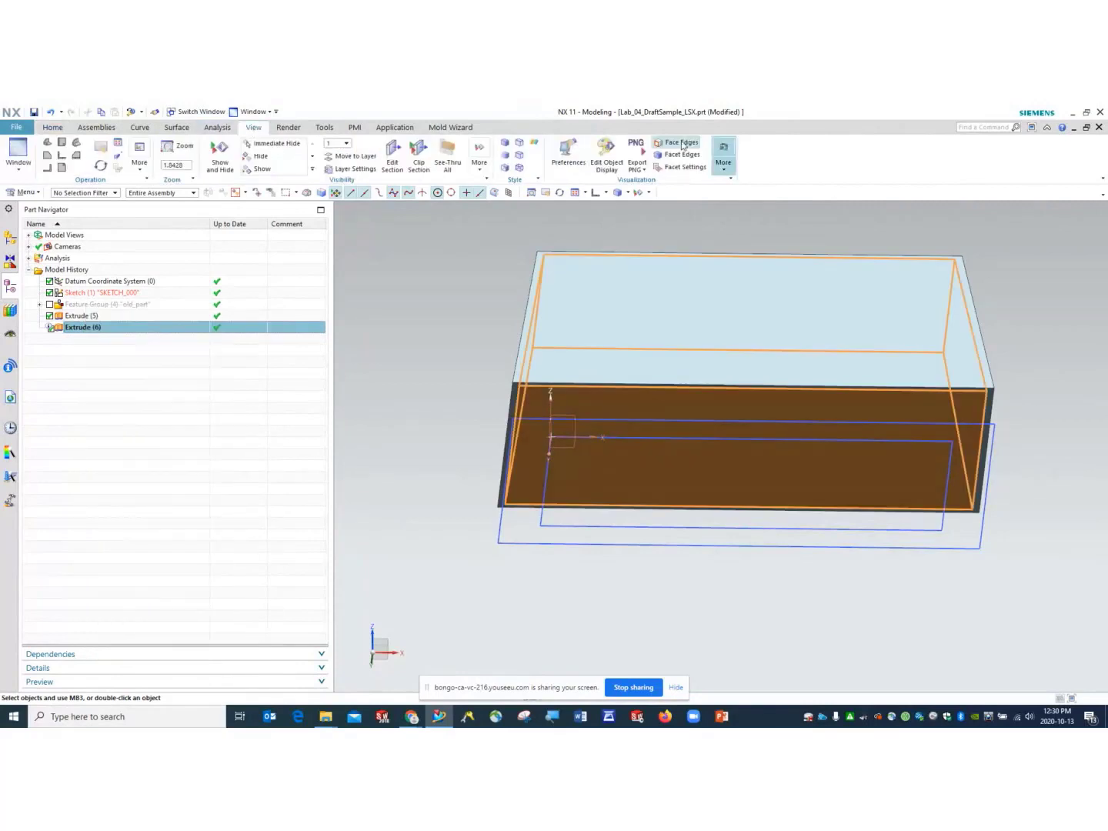
{"action": "left_click", "coordinate": [607, 157]}
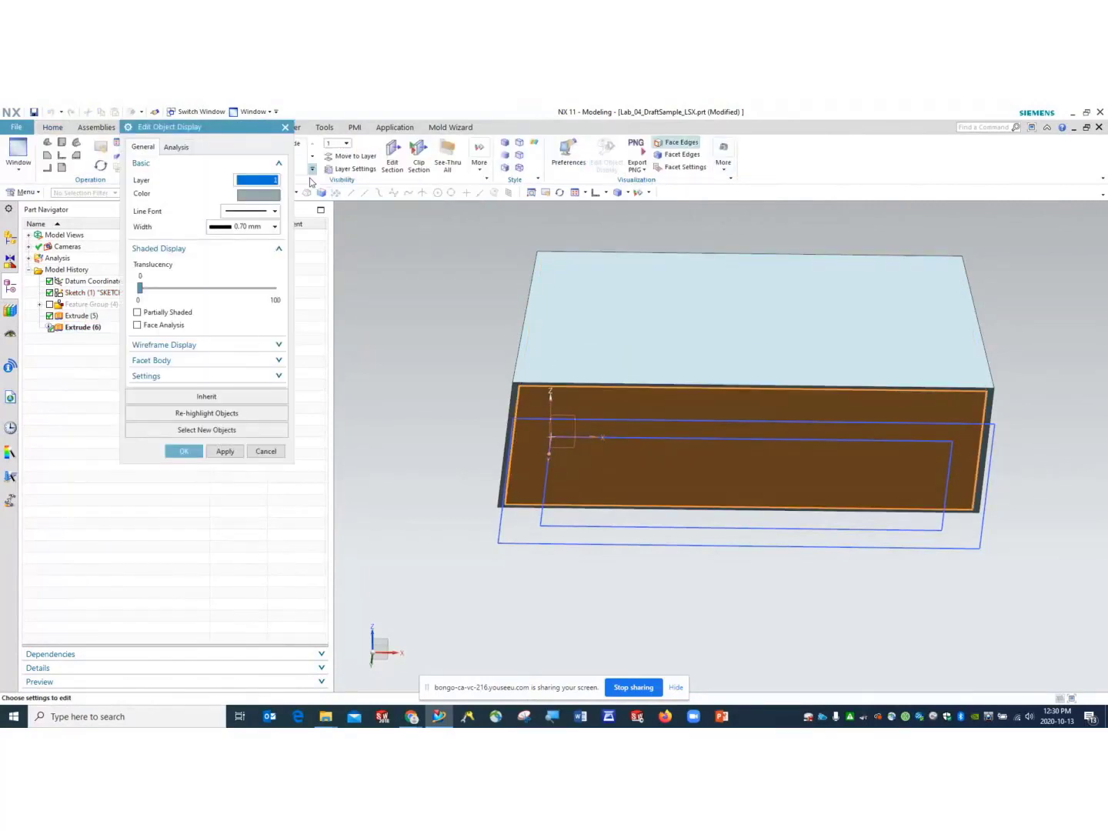
{"action": "left_click_drag", "start_coordinate": [141, 290], "coordinate": [228, 304]}
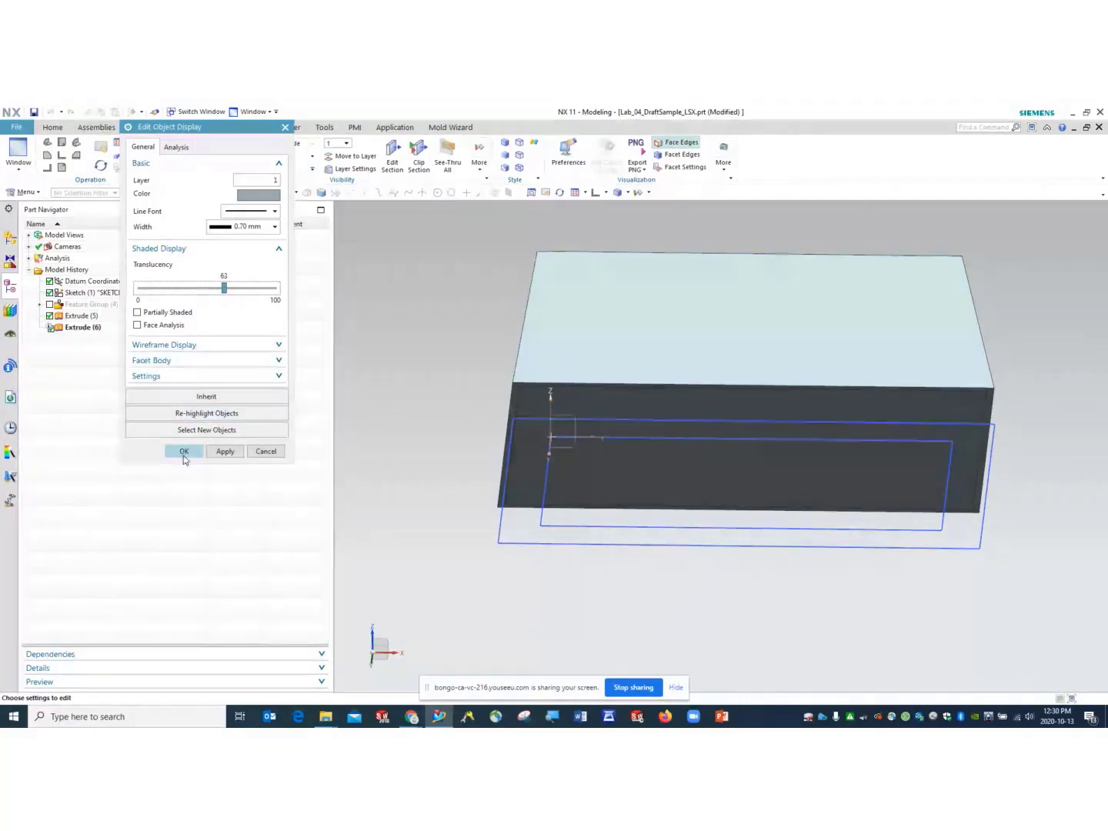
{"action": "left_click", "coordinate": [228, 453]}
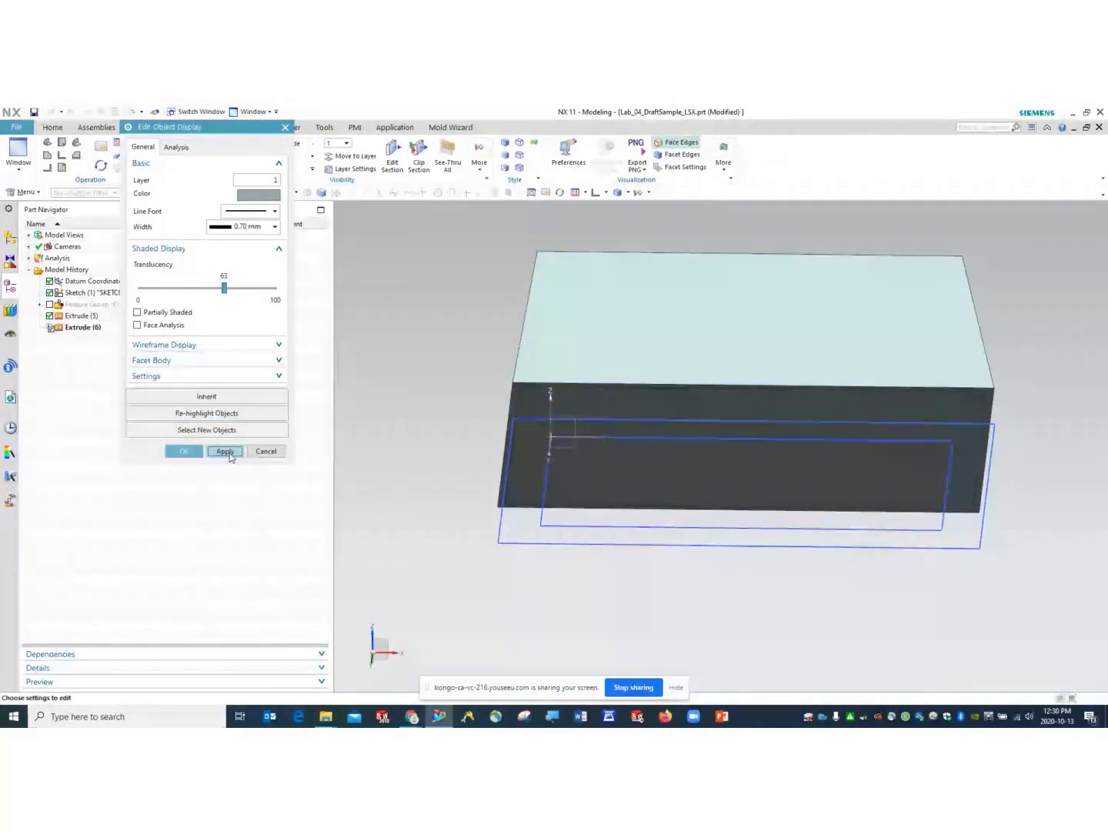
- Change the box to cyan at 56 translucency, apply it and close the dialog
{"action": "mouse_move", "coordinate": [225, 290]}
{"action": "left_mouse_down"}
{"action": "mouse_move", "coordinate": [243, 292]}
{"action": "mouse_move", "coordinate": [158, 298]}
{"action": "mouse_move", "coordinate": [217, 301]}
{"action": "left_mouse_up"}
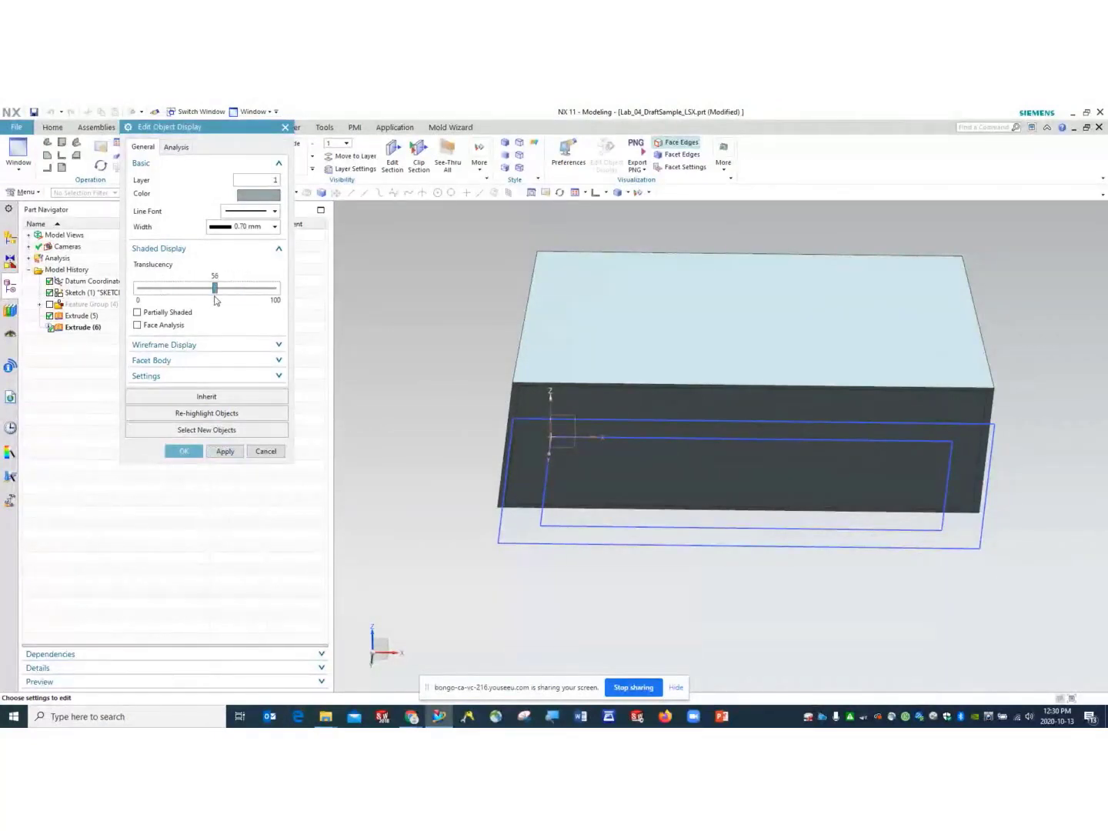
{"action": "left_click", "coordinate": [274, 197]}
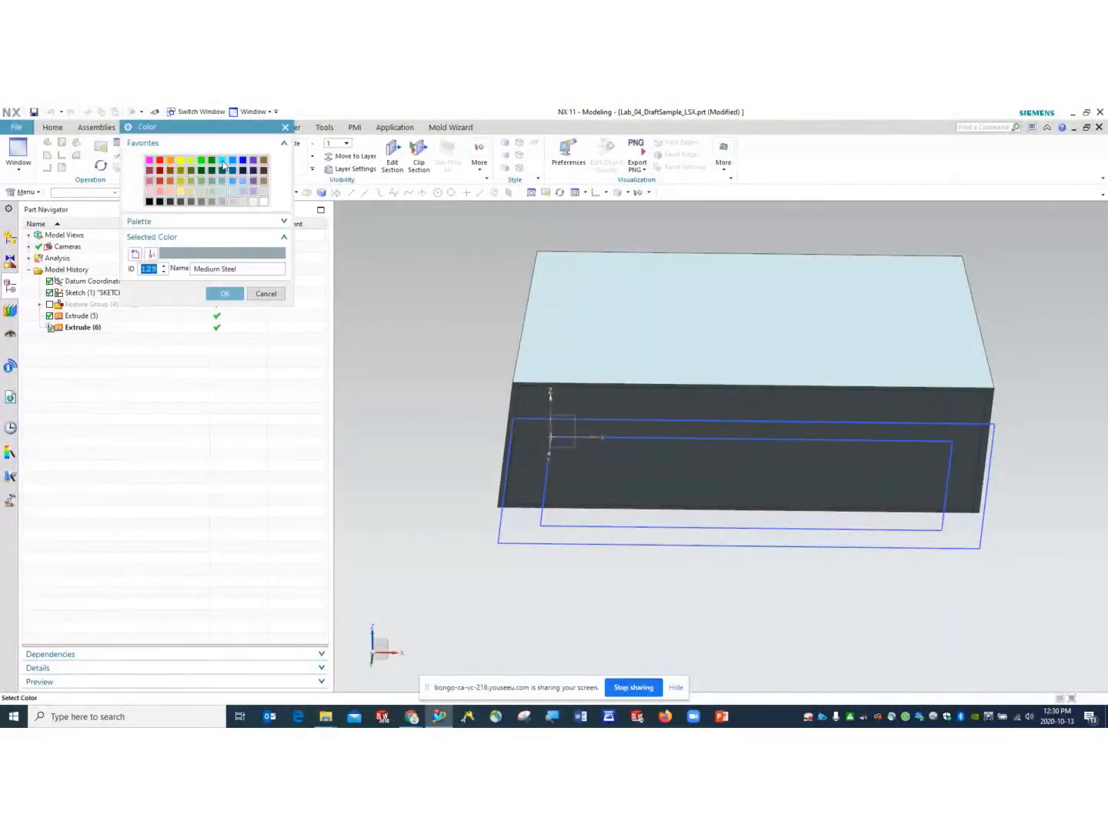
{"action": "left_click", "coordinate": [222, 161]}
{"action": "left_click", "coordinate": [224, 293]}
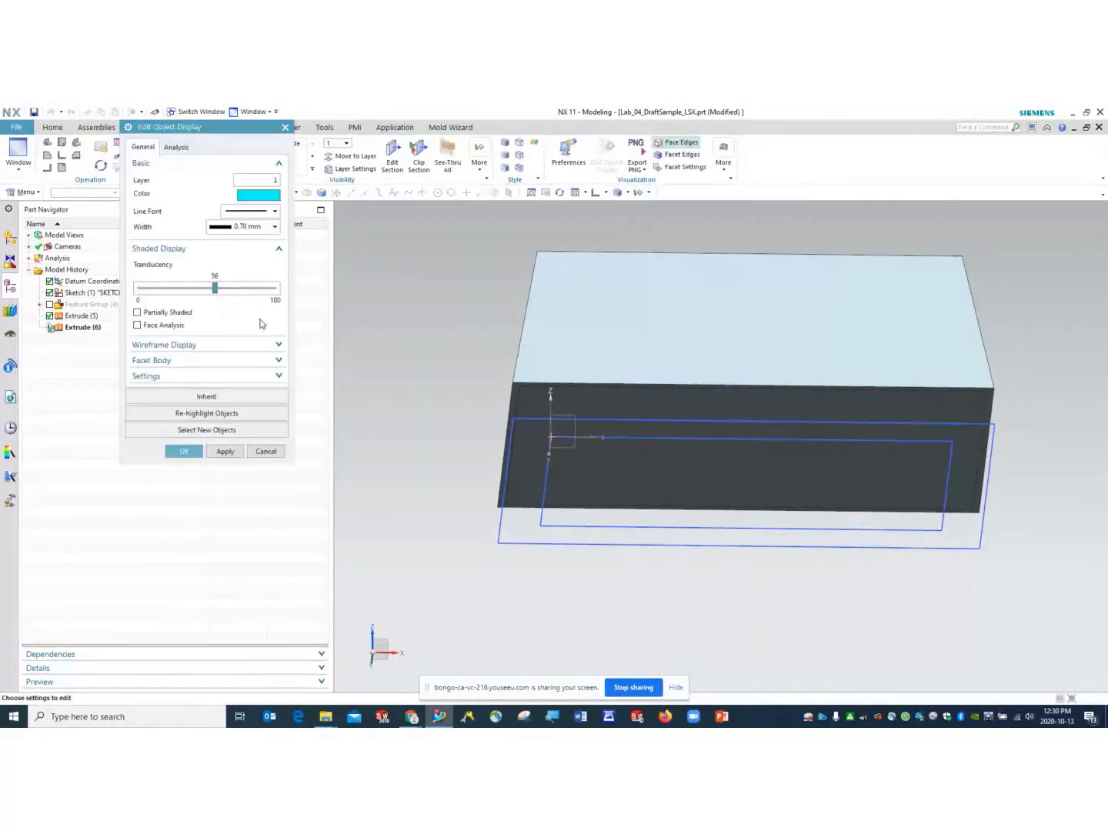
{"action": "left_click", "coordinate": [226, 452]}
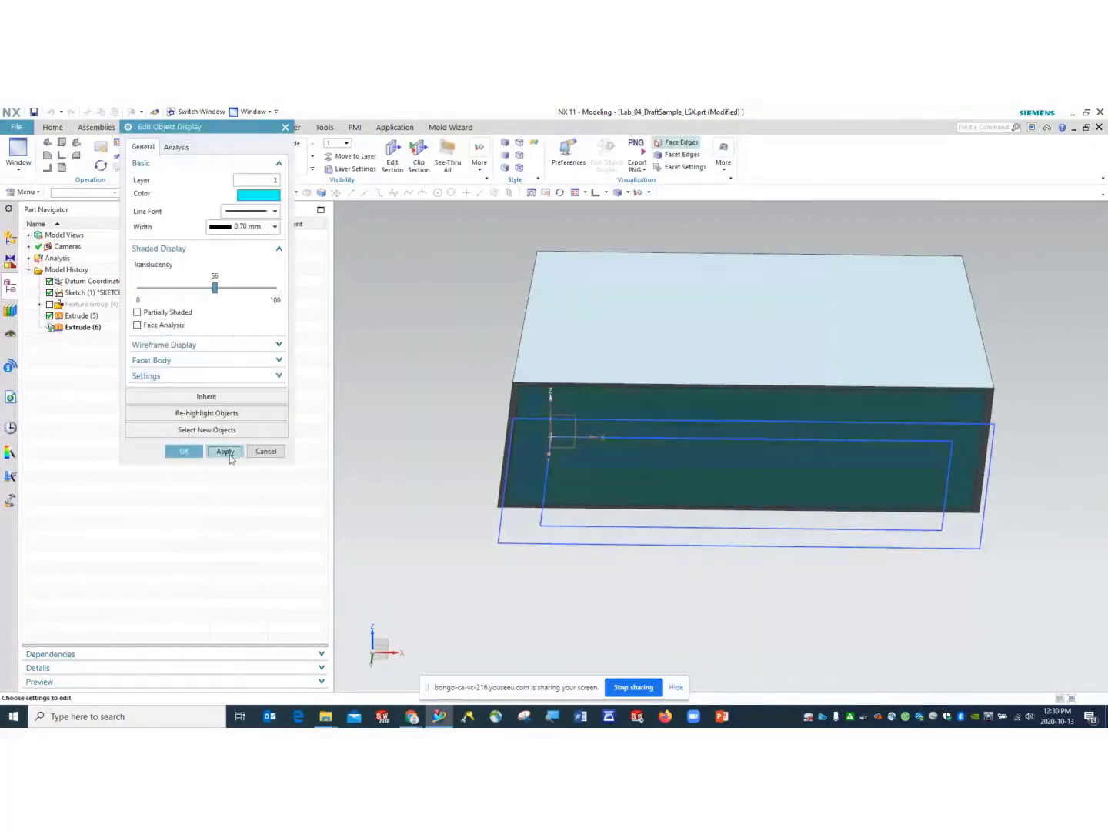
{"action": "left_click", "coordinate": [184, 451]}
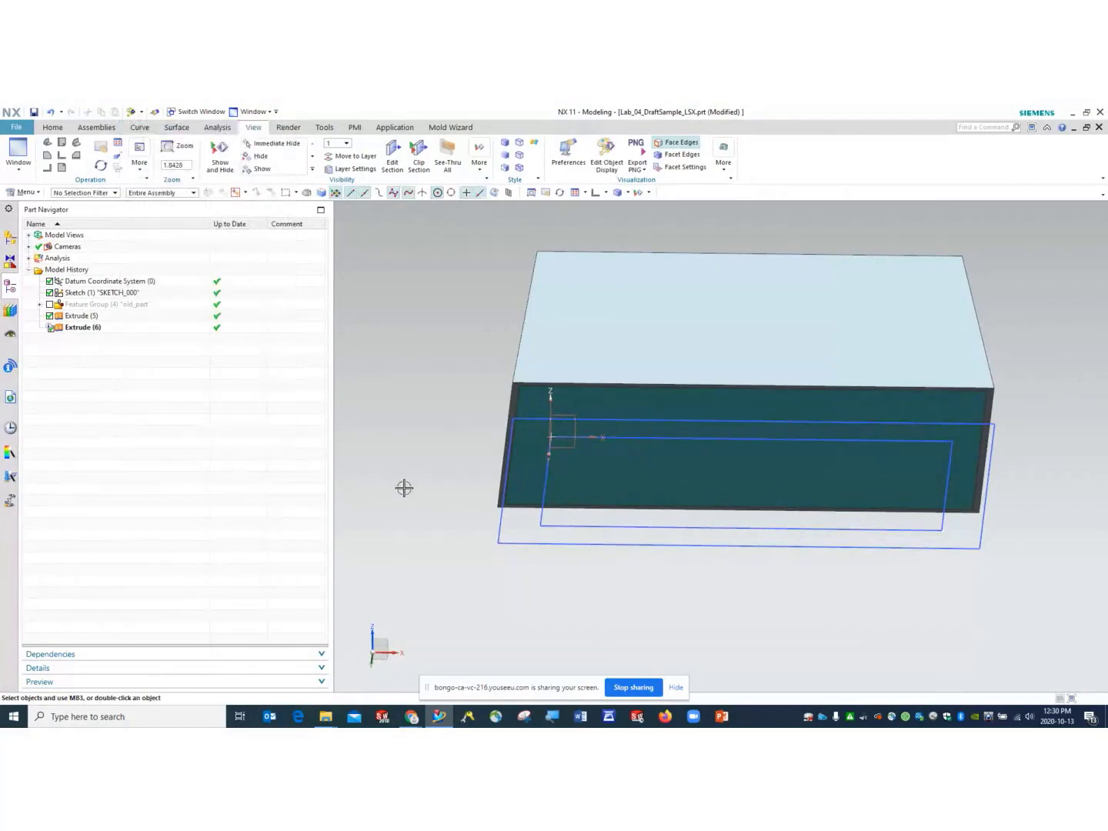
{"action": "mouse_move", "coordinate": [403, 487]}
{"action": "middle_mouse_down"}
{"action": "mouse_move", "coordinate": [413, 435]}
{"action": "mouse_move", "coordinate": [403, 445]}
{"action": "mouse_move", "coordinate": [435, 448]}
{"action": "mouse_move", "coordinate": [411, 484]}
{"action": "mouse_move", "coordinate": [413, 517]}
{"action": "mouse_move", "coordinate": [420, 487]}
{"action": "middle_mouse_up"}
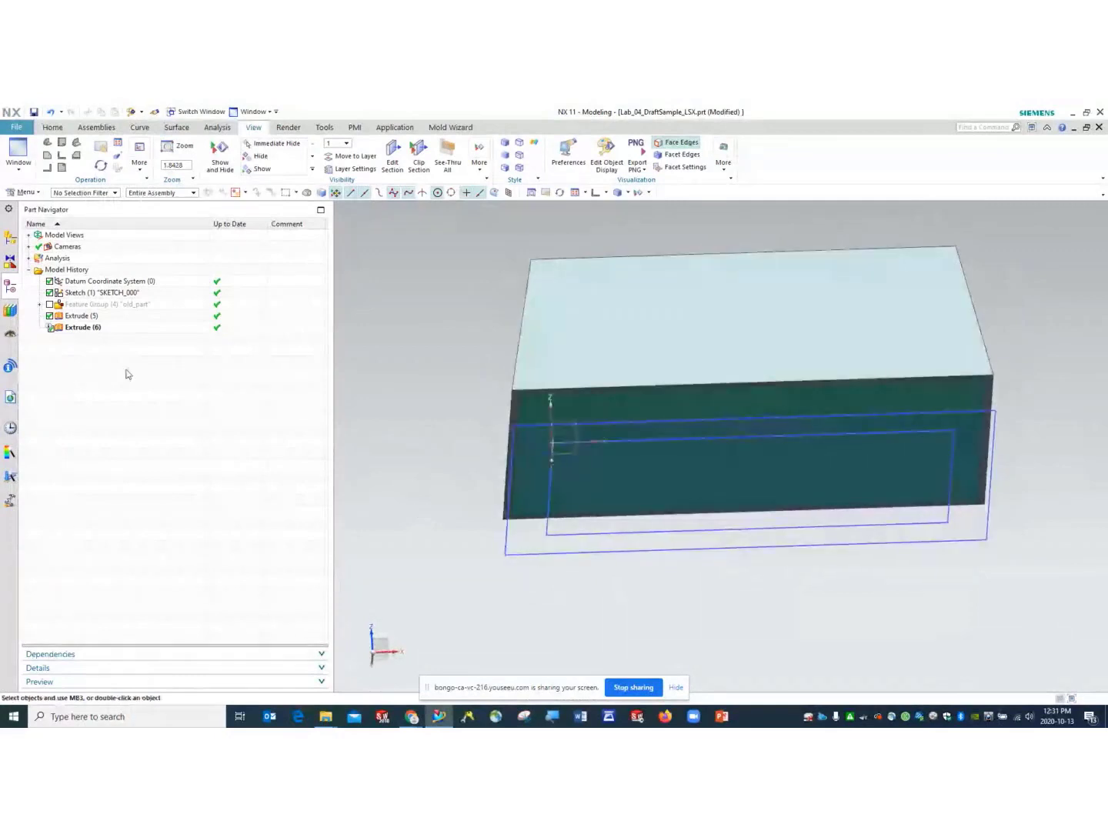
{"action": "left_click", "coordinate": [75, 329]}
- Edit Extrude (6) with rollback, keep its single 10° From Section draft, preview and recommit it
{"action": "right_click", "coordinate": [76, 328]}
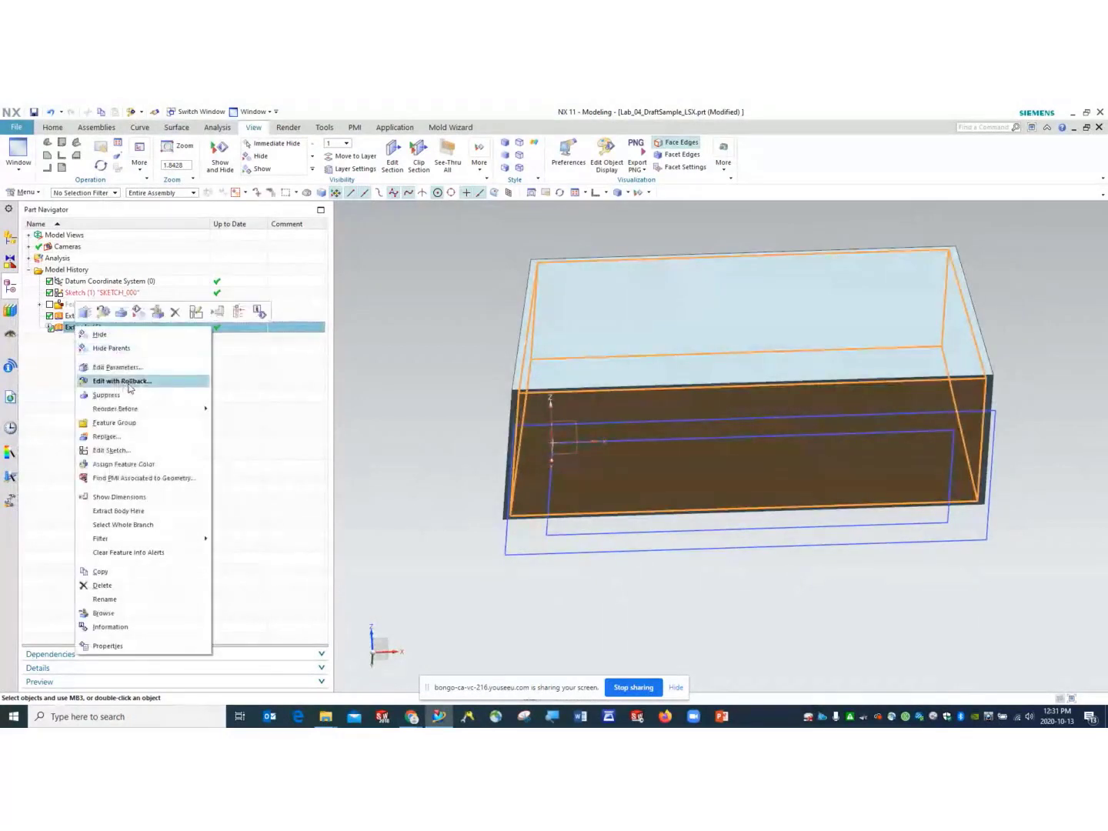
{"action": "left_click", "coordinate": [128, 385]}
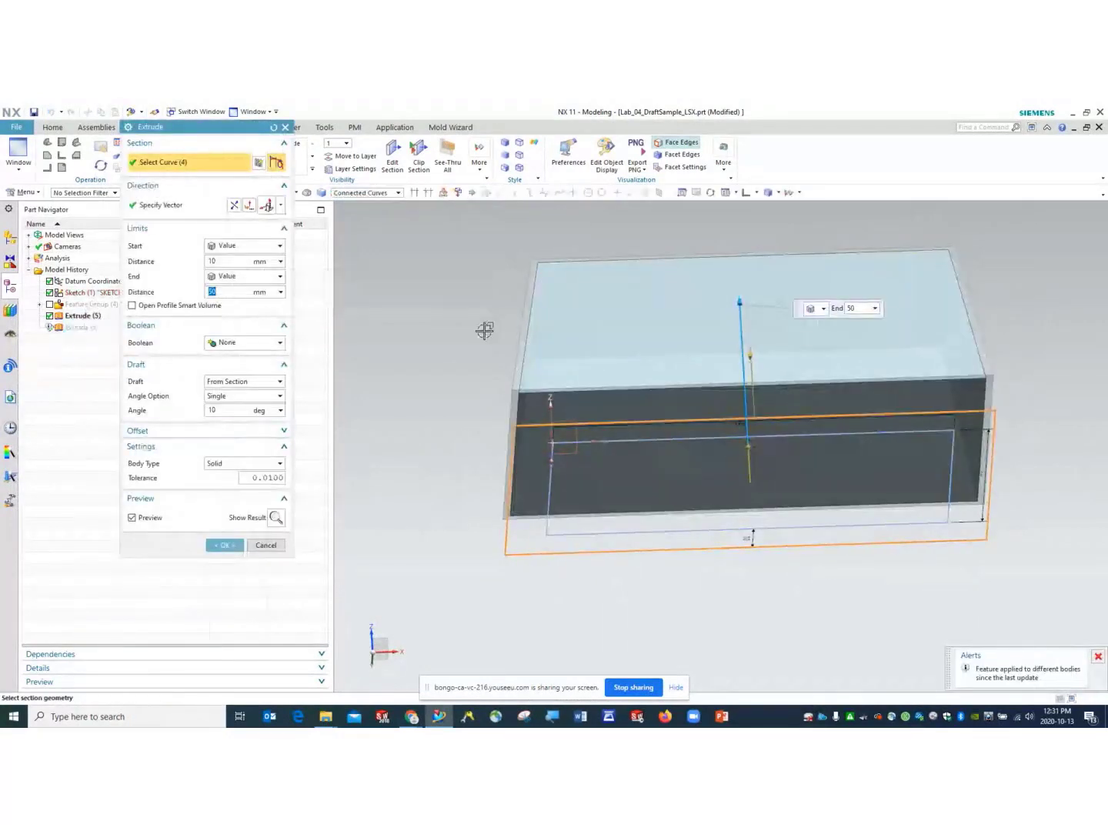
{"action": "middle_click_drag", "start_coordinate": [513, 465], "coordinate": [492, 530]}
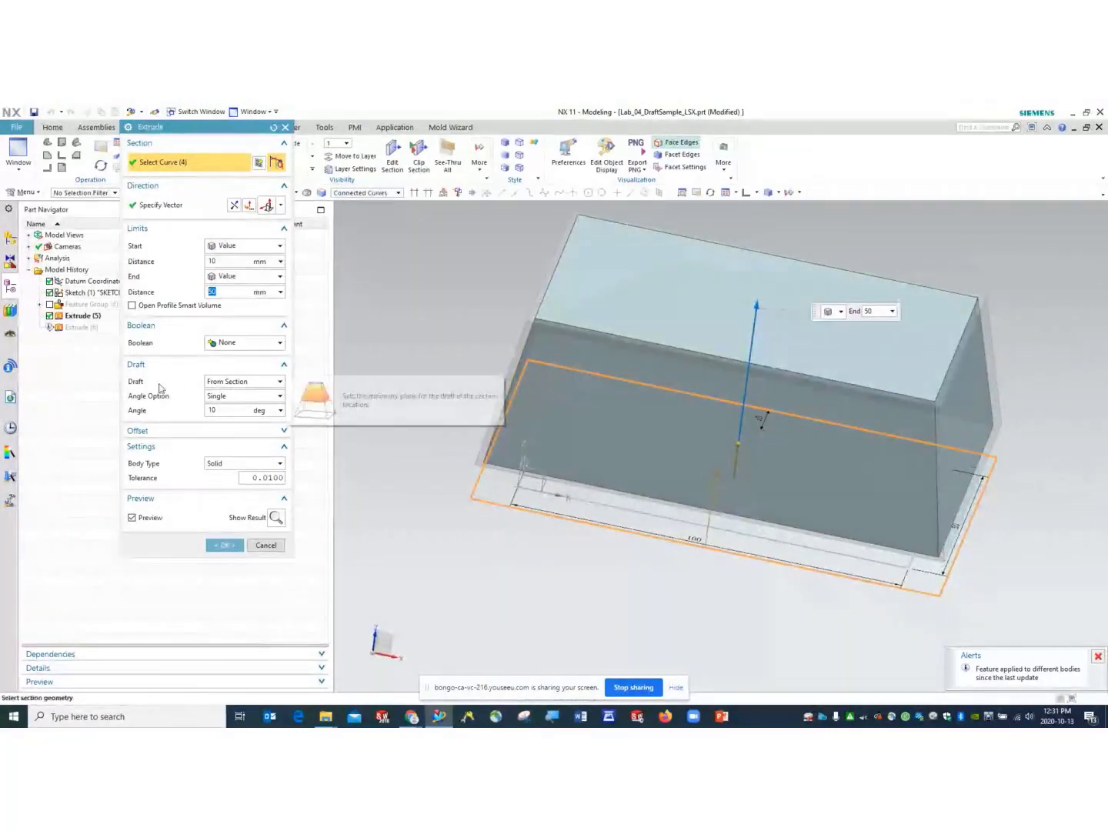
{"action": "left_click", "coordinate": [256, 382]}
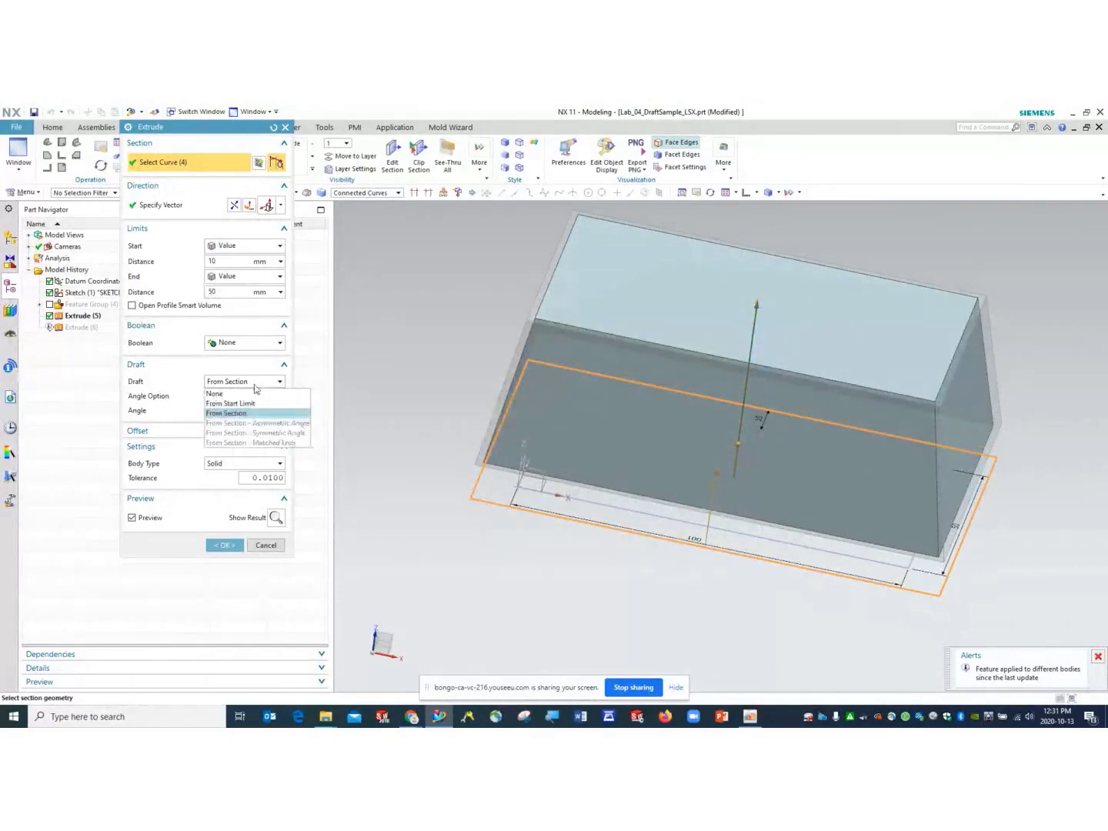
{"action": "left_click", "coordinate": [247, 414]}
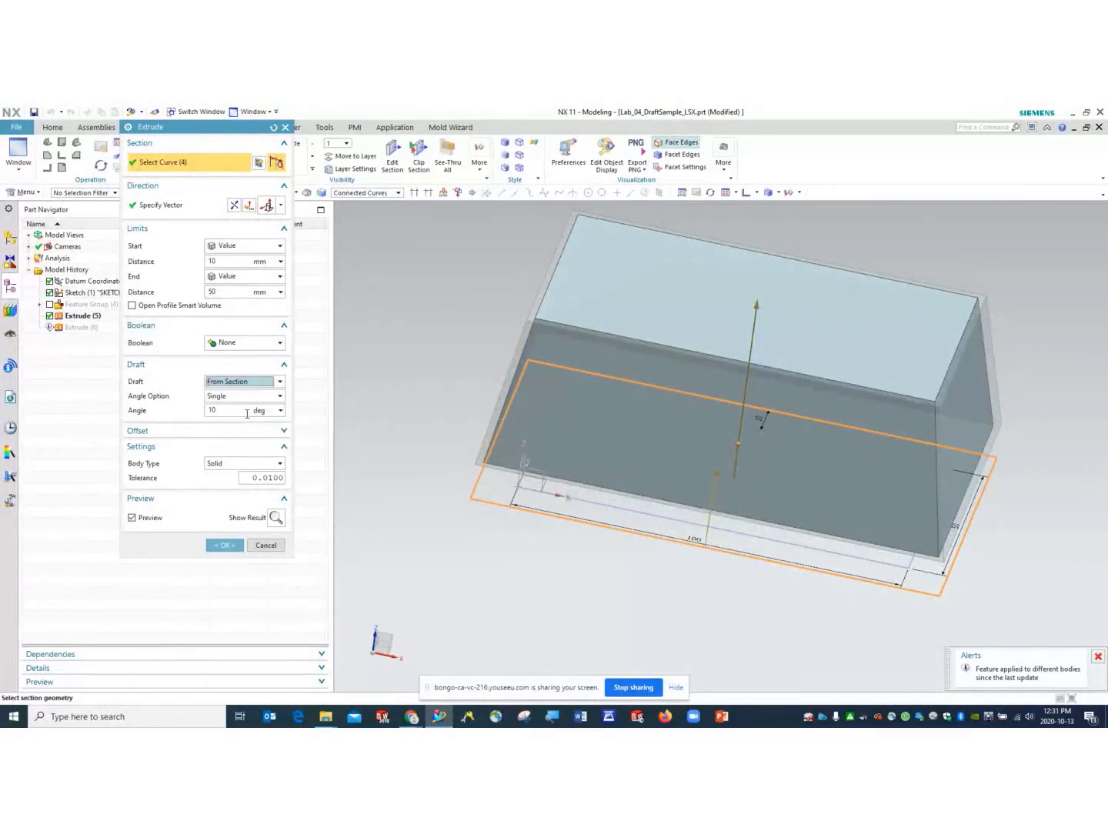
{"action": "left_click", "coordinate": [247, 398]}
{"action": "left_click", "coordinate": [239, 408]}
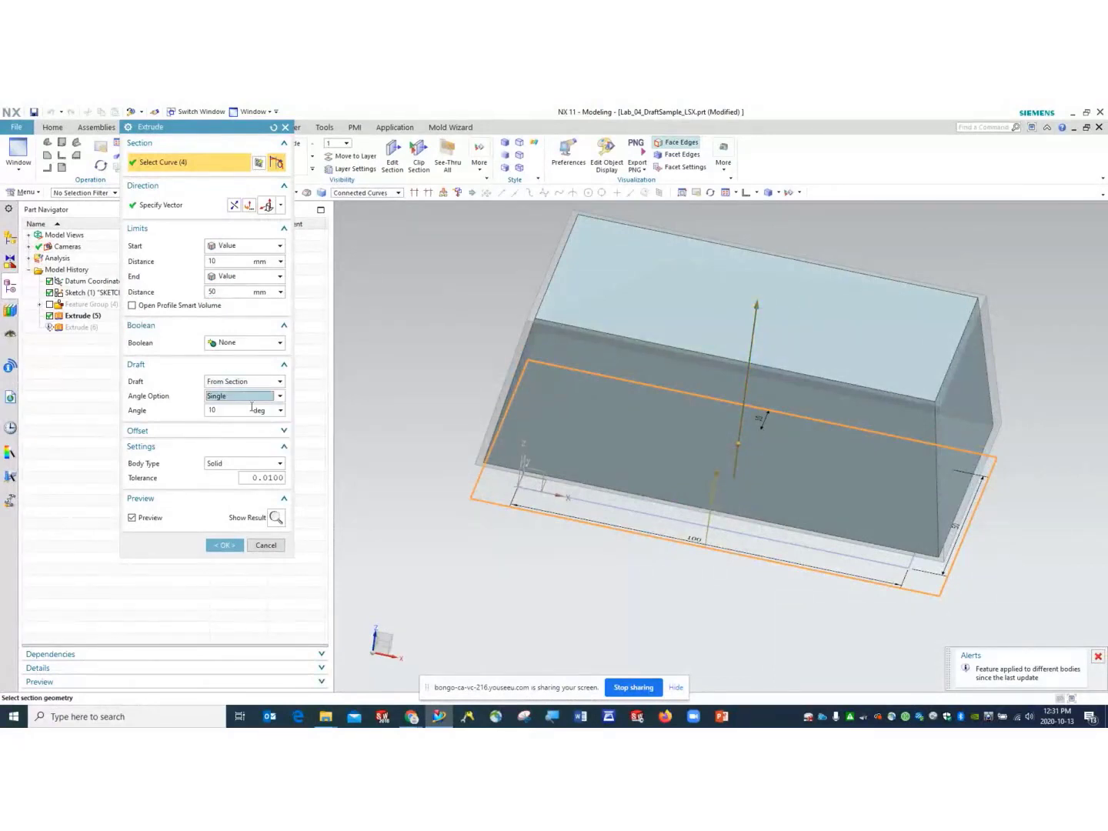
{"action": "middle_click_drag", "start_coordinate": [512, 531], "coordinate": [519, 491]}
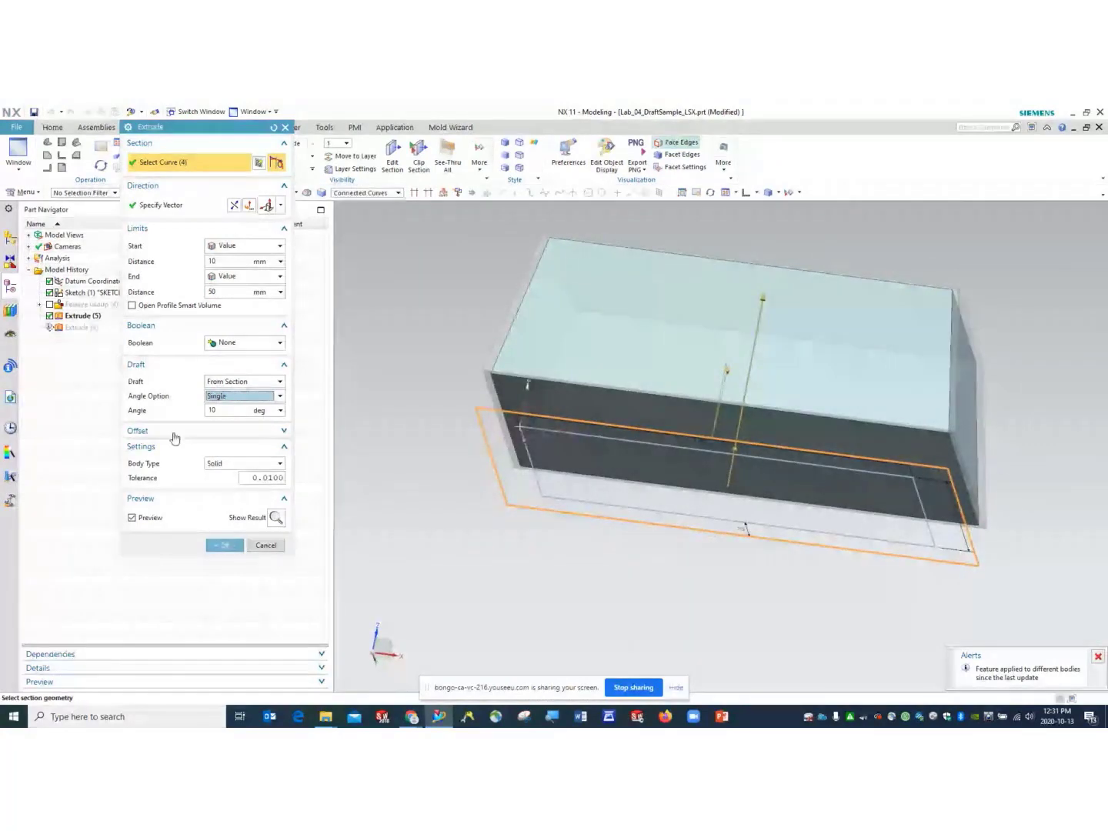
{"action": "left_click", "coordinate": [275, 518]}
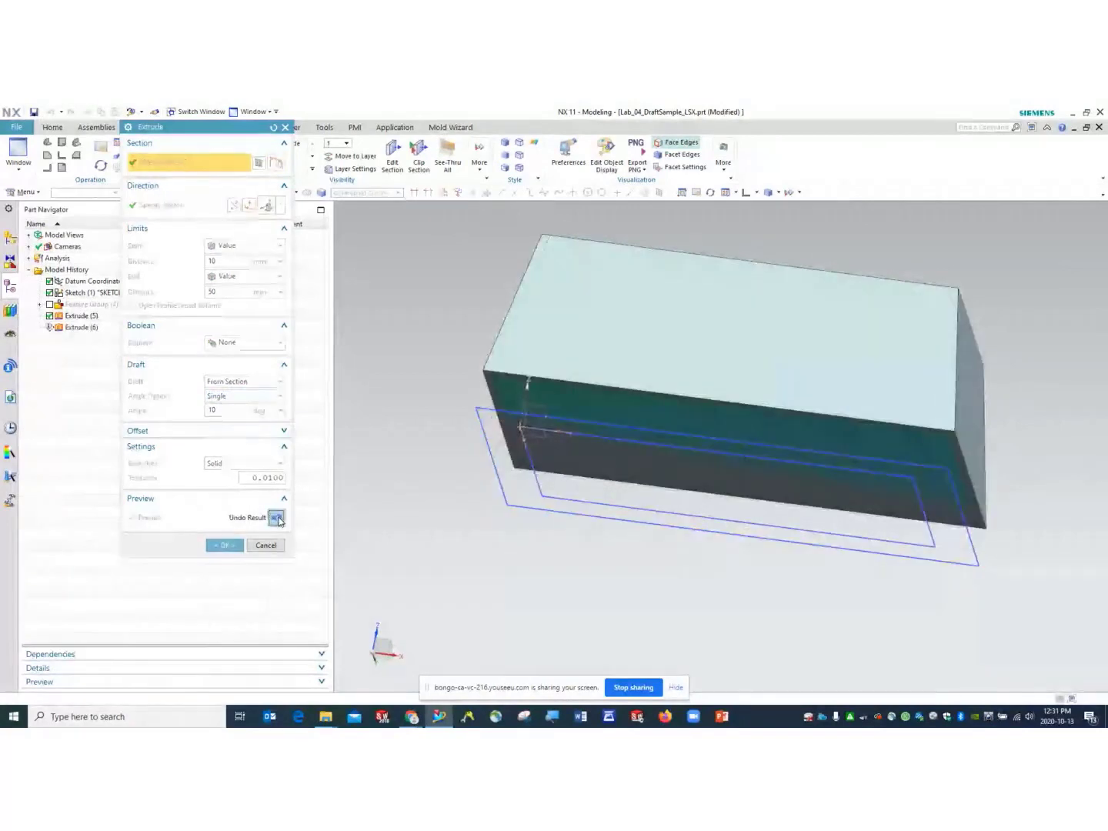
{"action": "left_click", "coordinate": [237, 546]}
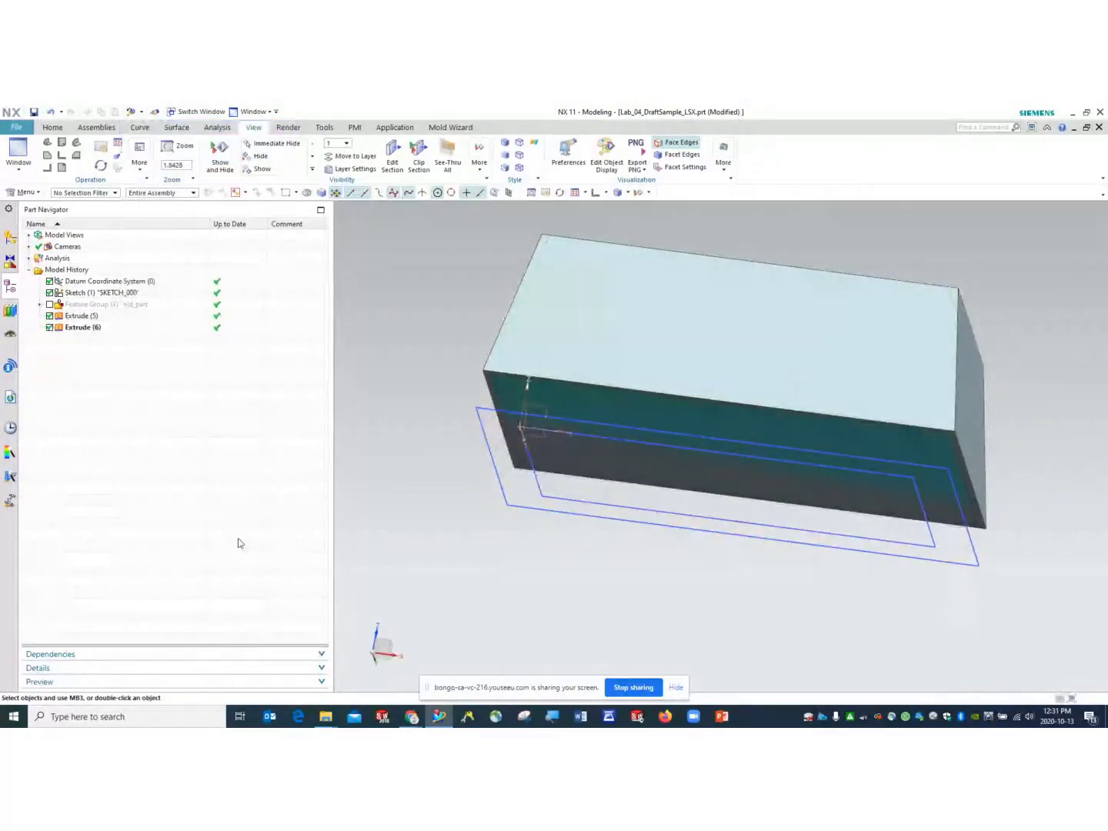
- Save the part and switch to the isometric view
{"action": "left_click", "coordinate": [33, 112]}
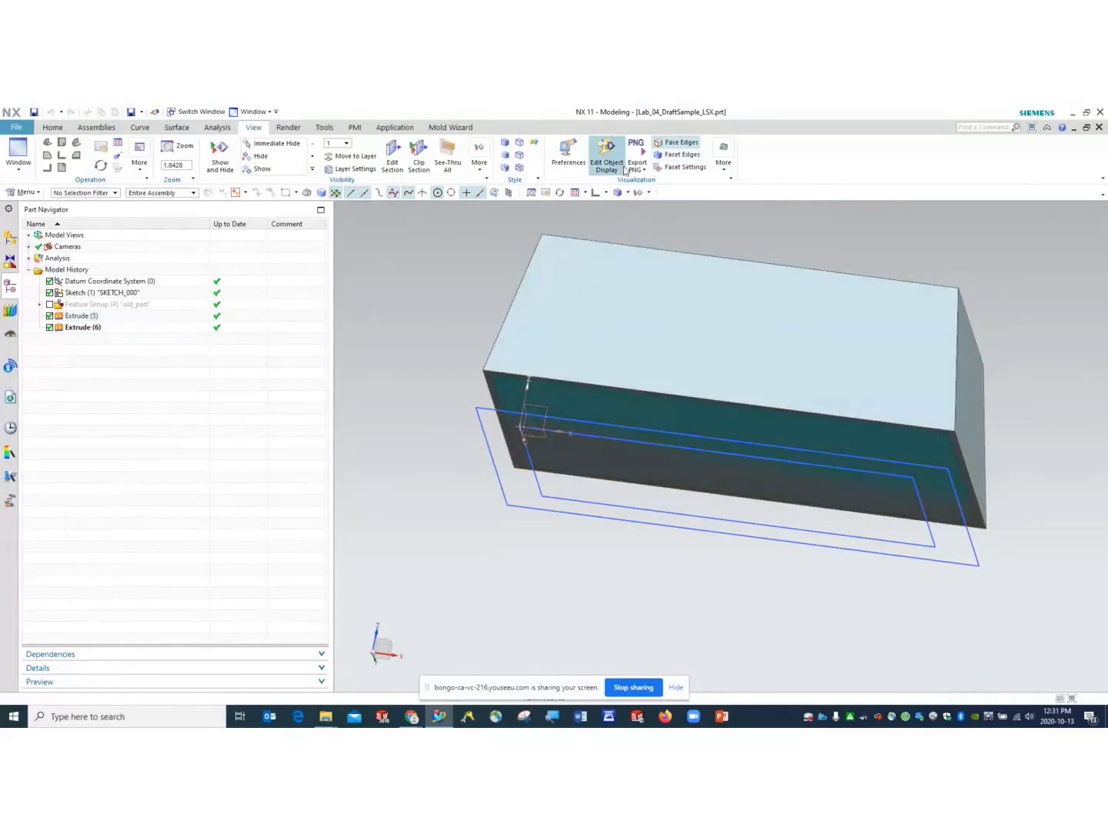
{"action": "left_click", "coordinate": [606, 193]}
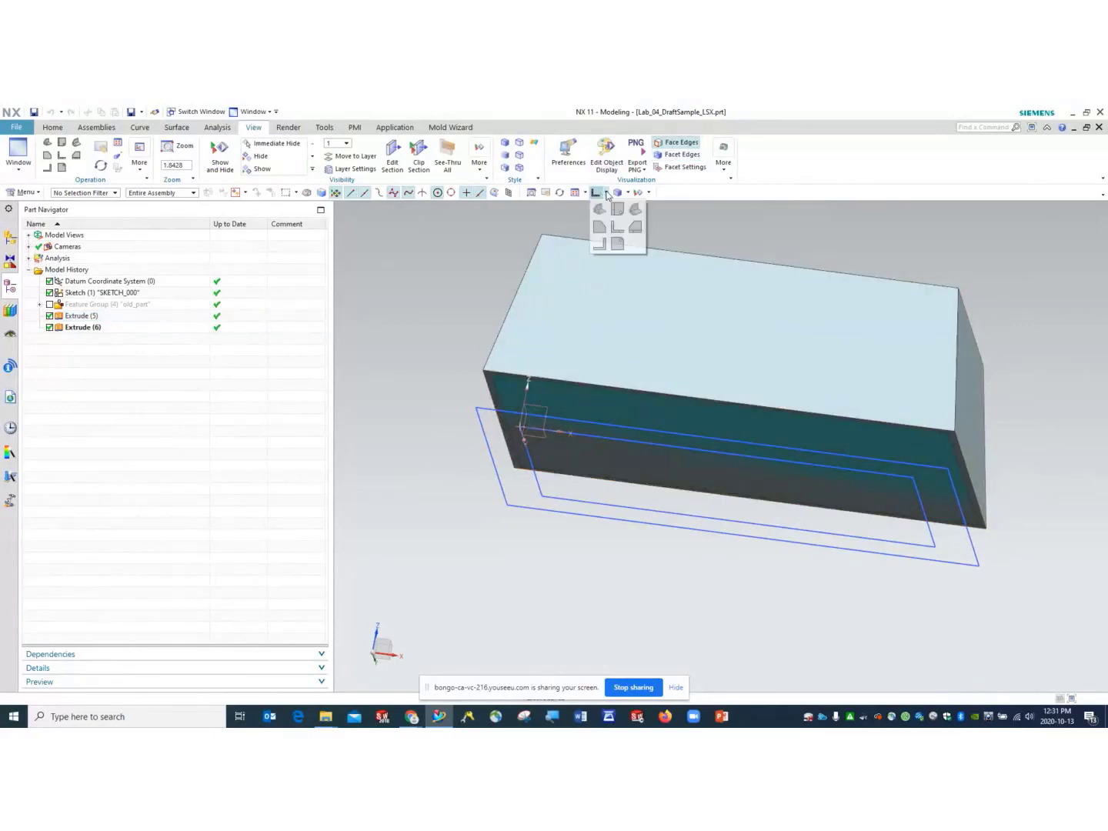
{"action": "left_click", "coordinate": [634, 208]}
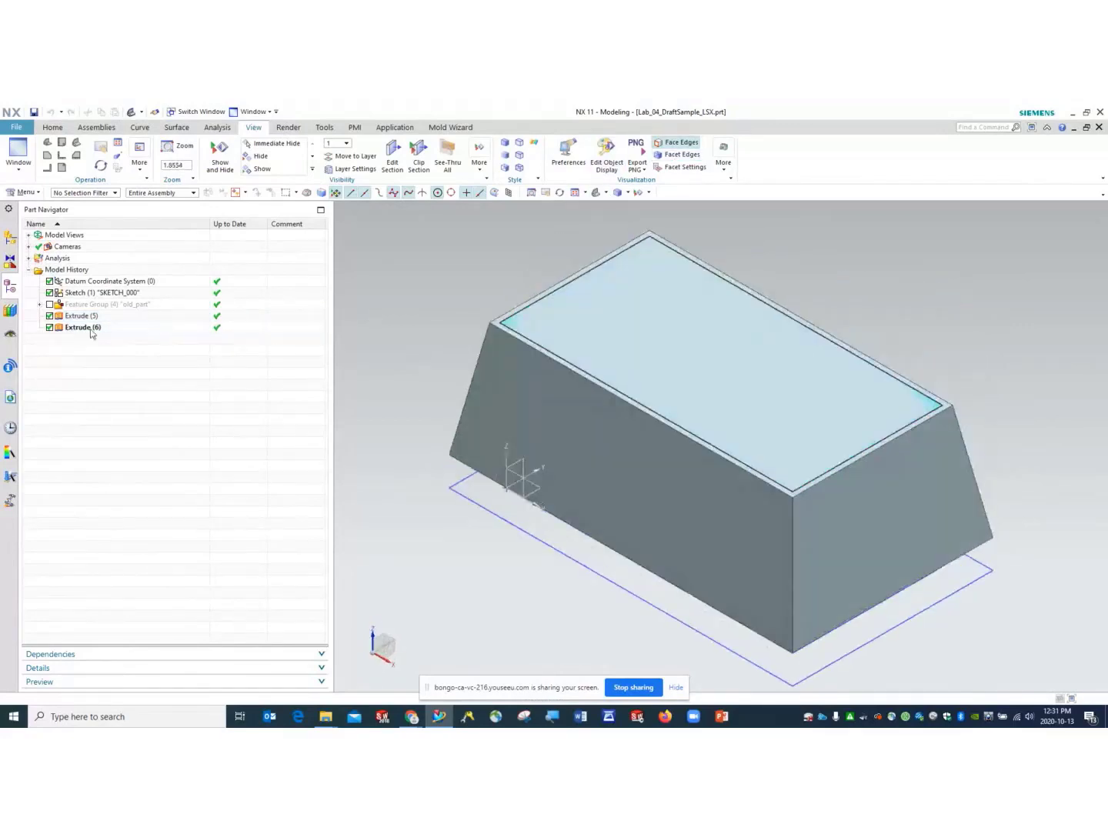
- Reopen Extrude (6) with rollback, review its draft options, then cancel without changes
{"action": "left_click", "coordinate": [89, 328]}
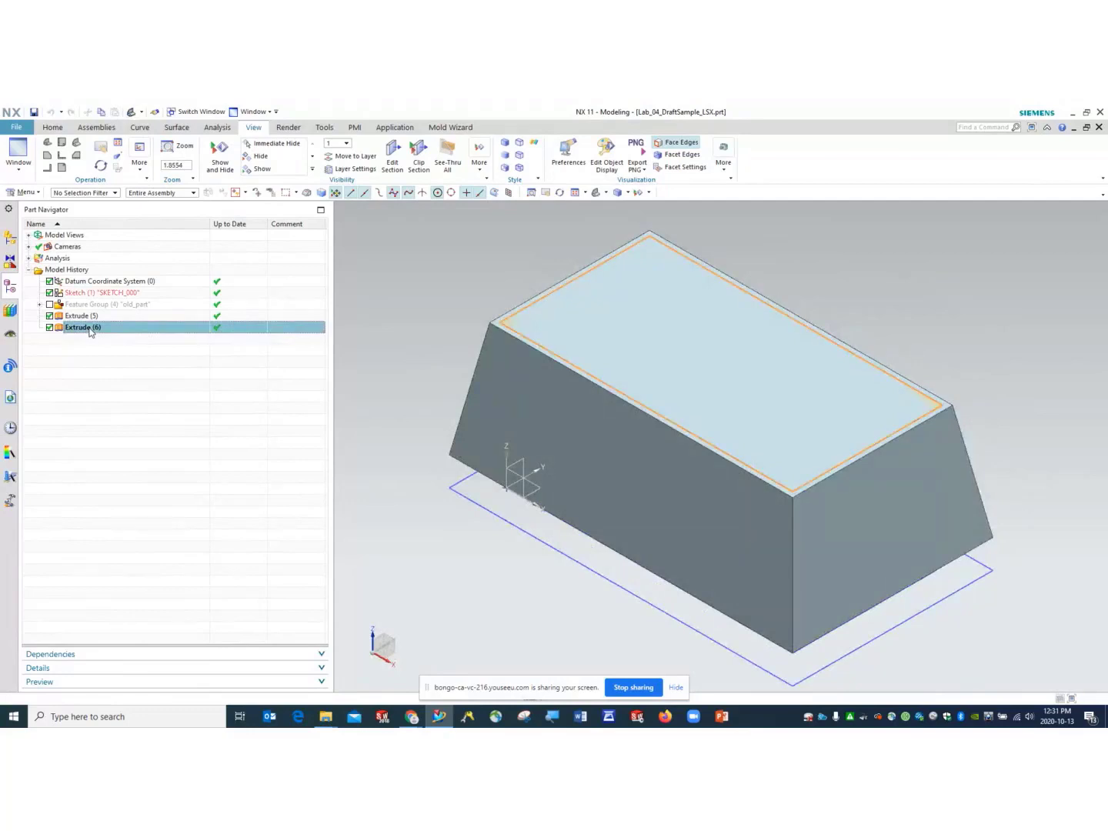
{"action": "right_click", "coordinate": [90, 332]}
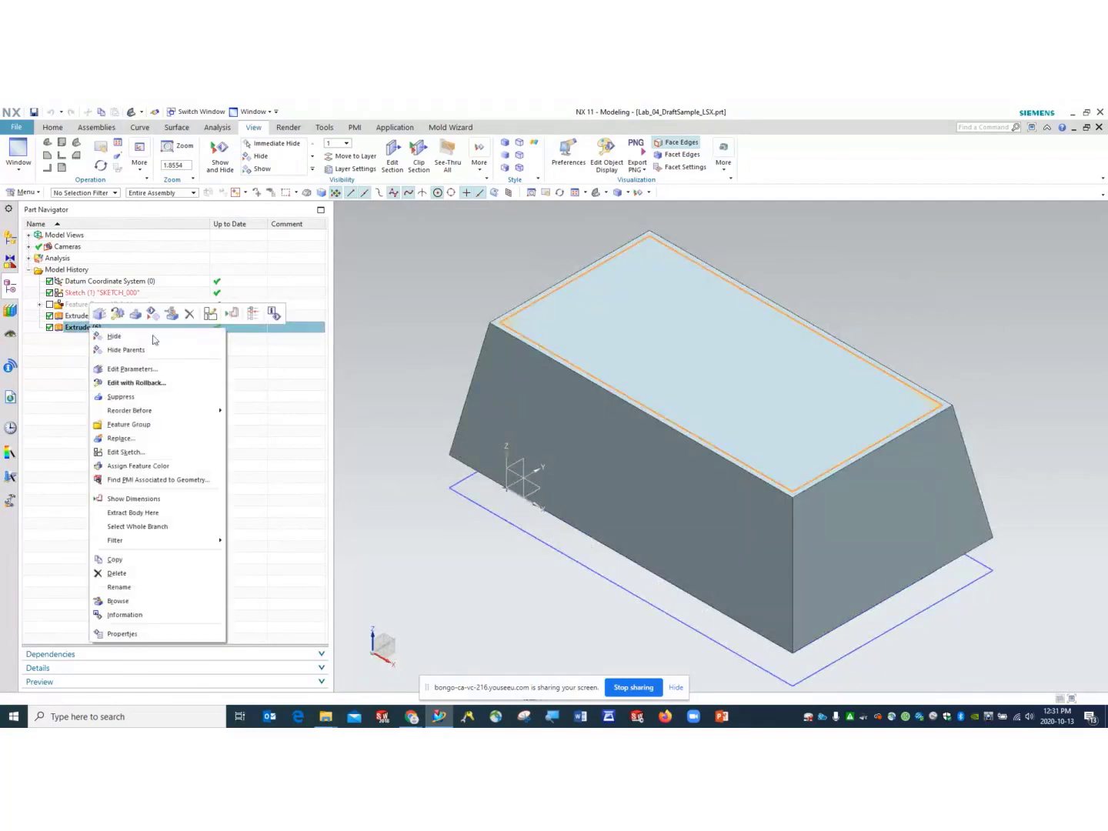
{"action": "left_click", "coordinate": [165, 382]}
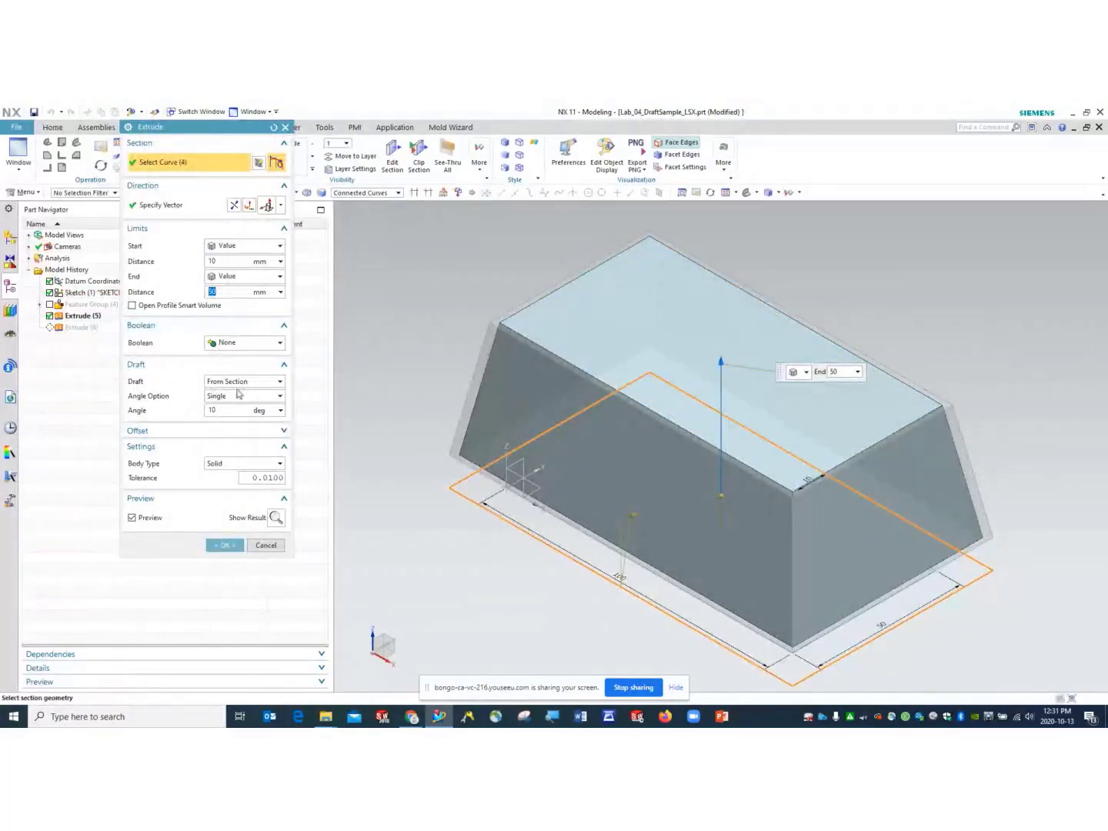
{"action": "left_click", "coordinate": [272, 384]}
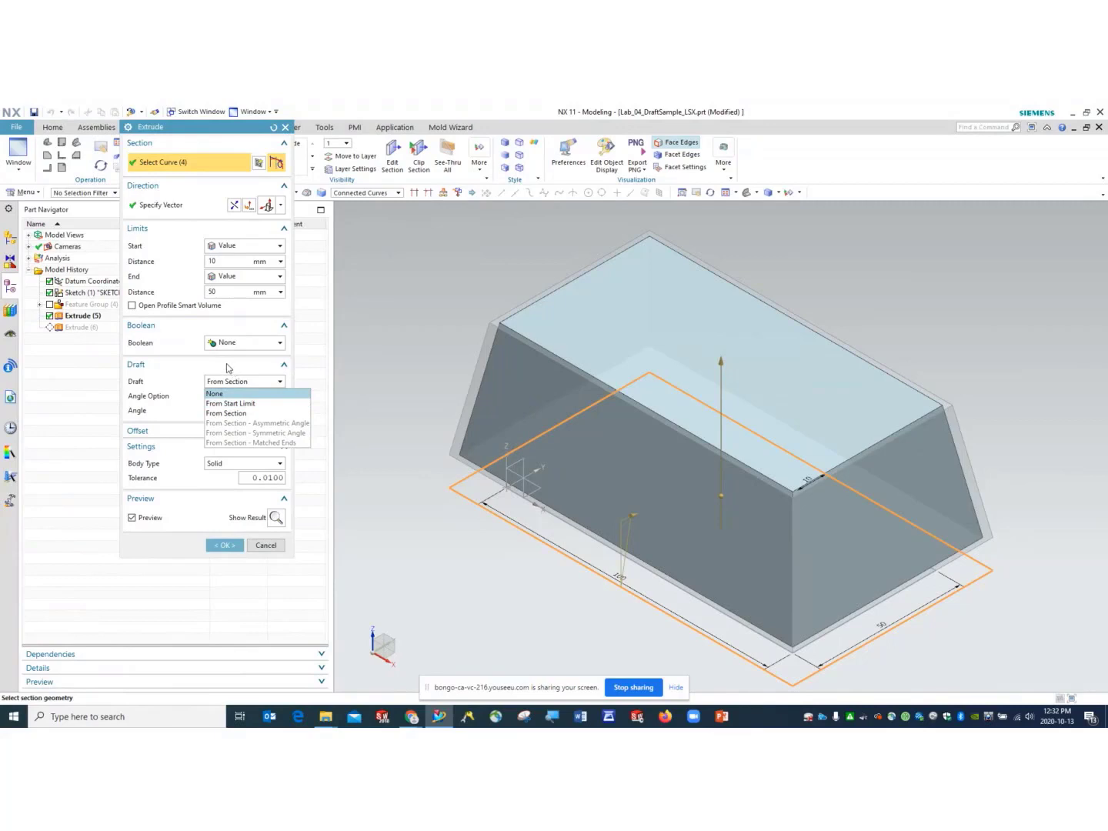
{"action": "key", "text": "Escape"}
{"action": "key", "text": "Escape"}
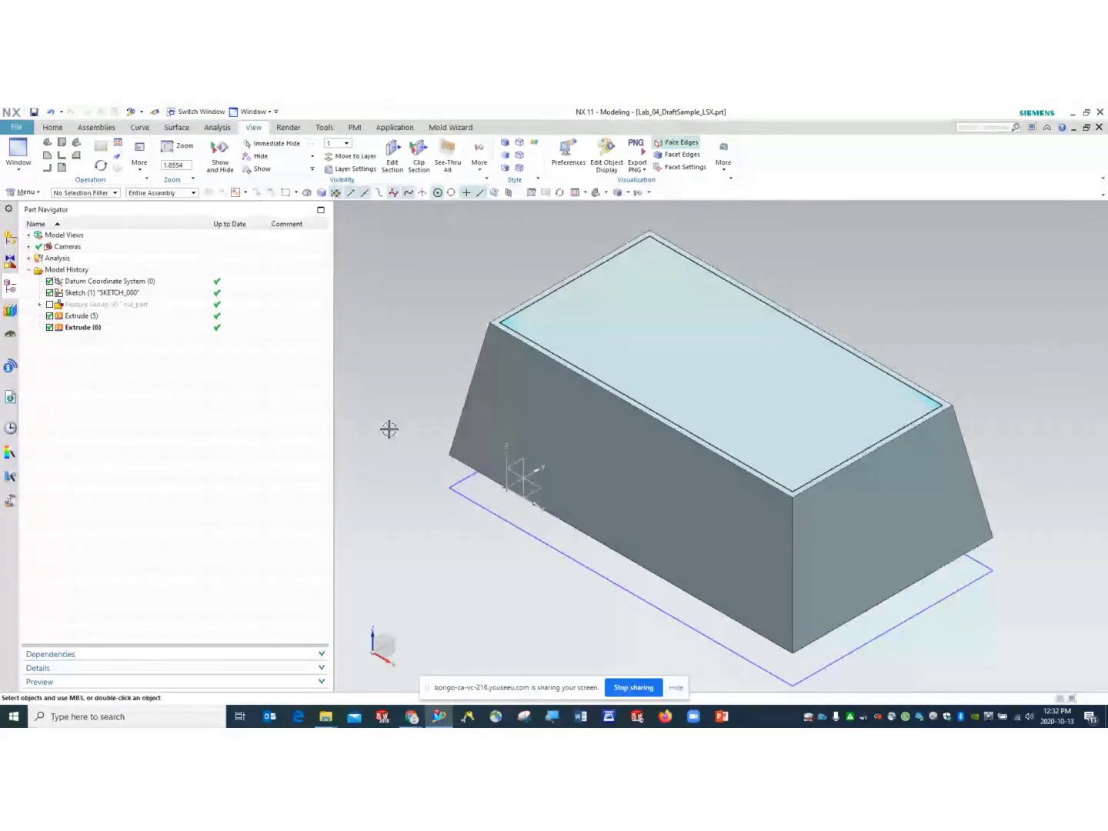
- Group Extrude (5) and (6) into the feature group 'one_direction' and hide it
{"action": "left_click", "coordinate": [91, 323]}
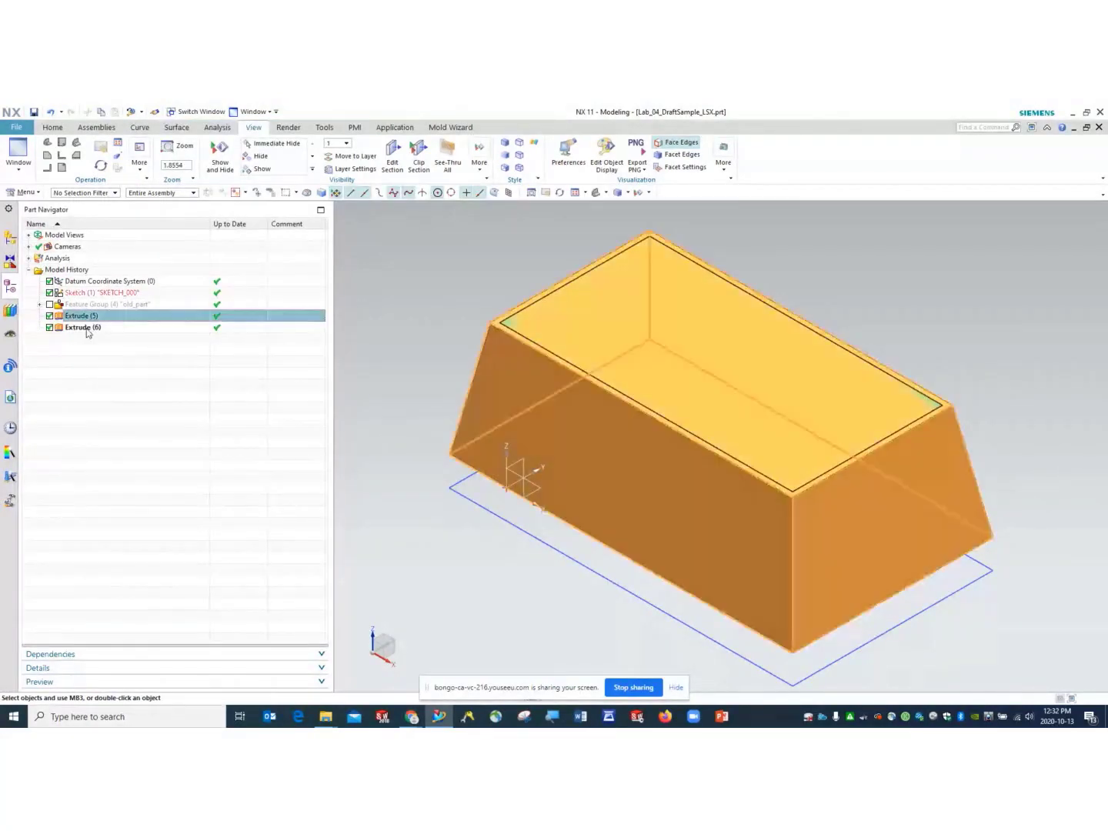
{"action": "right_click", "coordinate": [88, 330]}
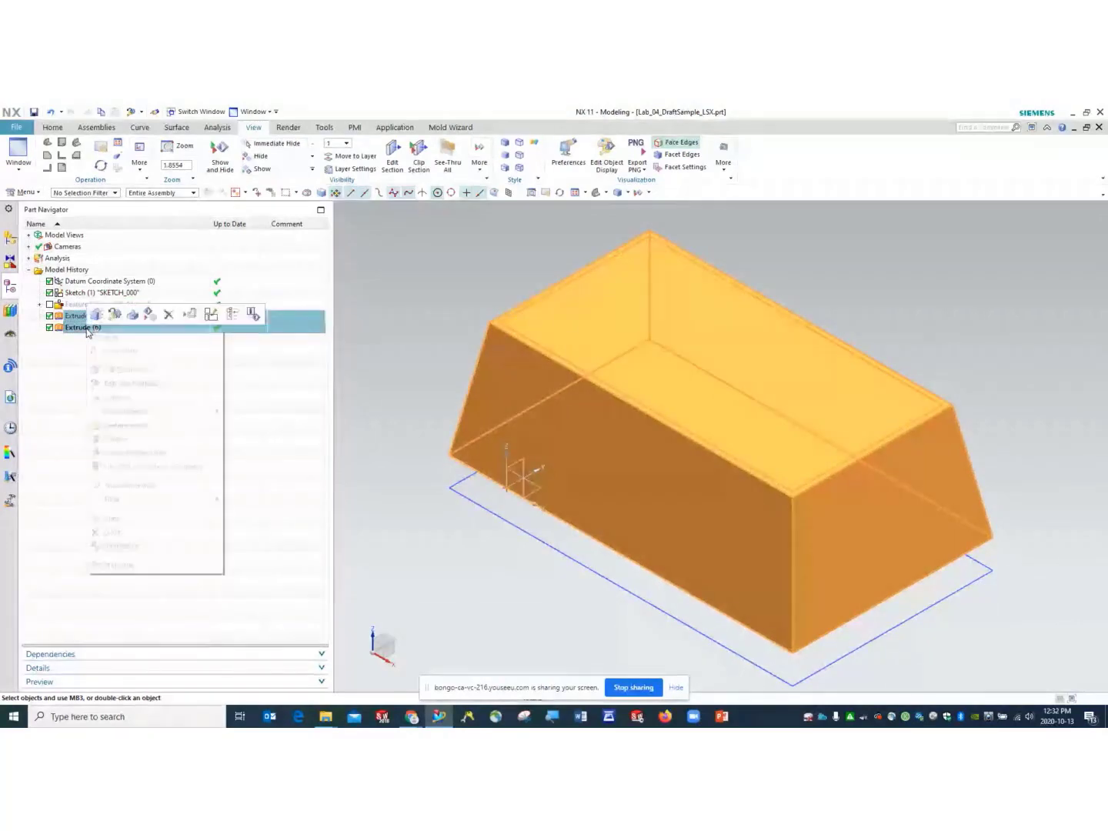
{"action": "left_click", "coordinate": [132, 427]}
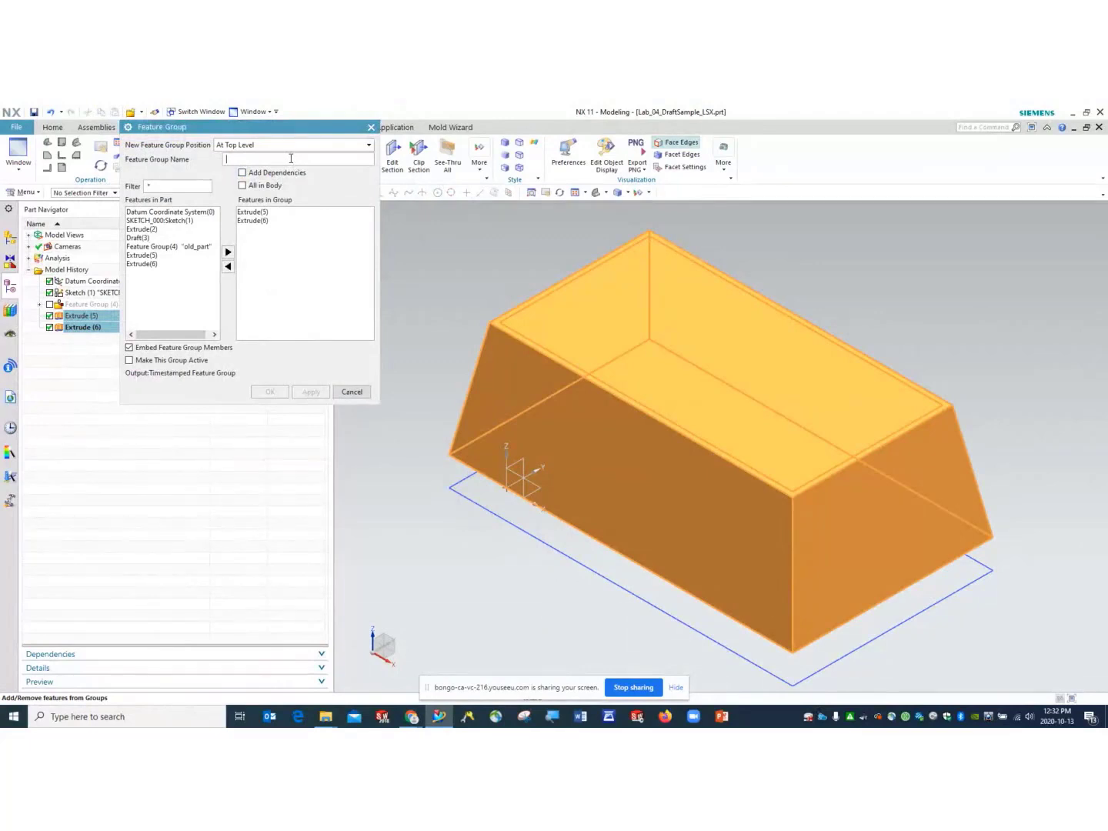
{"action": "type", "text": "one_direction"}
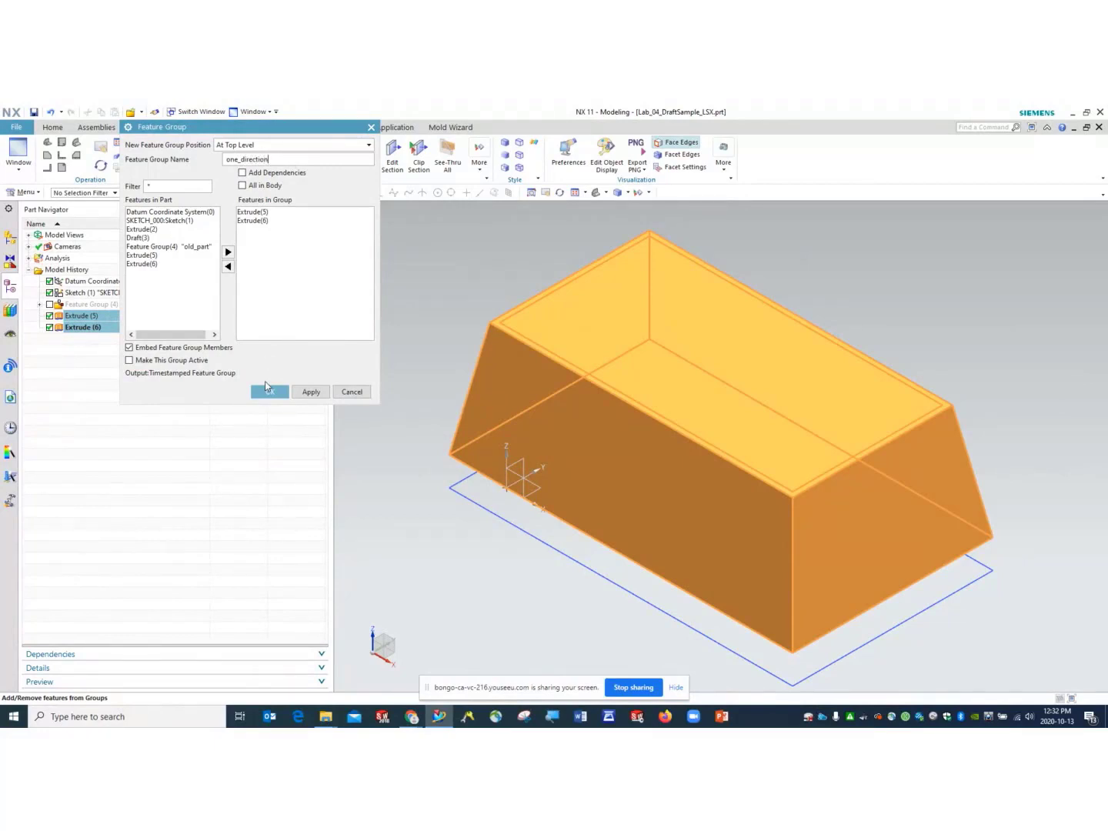
{"action": "left_click", "coordinate": [266, 389]}
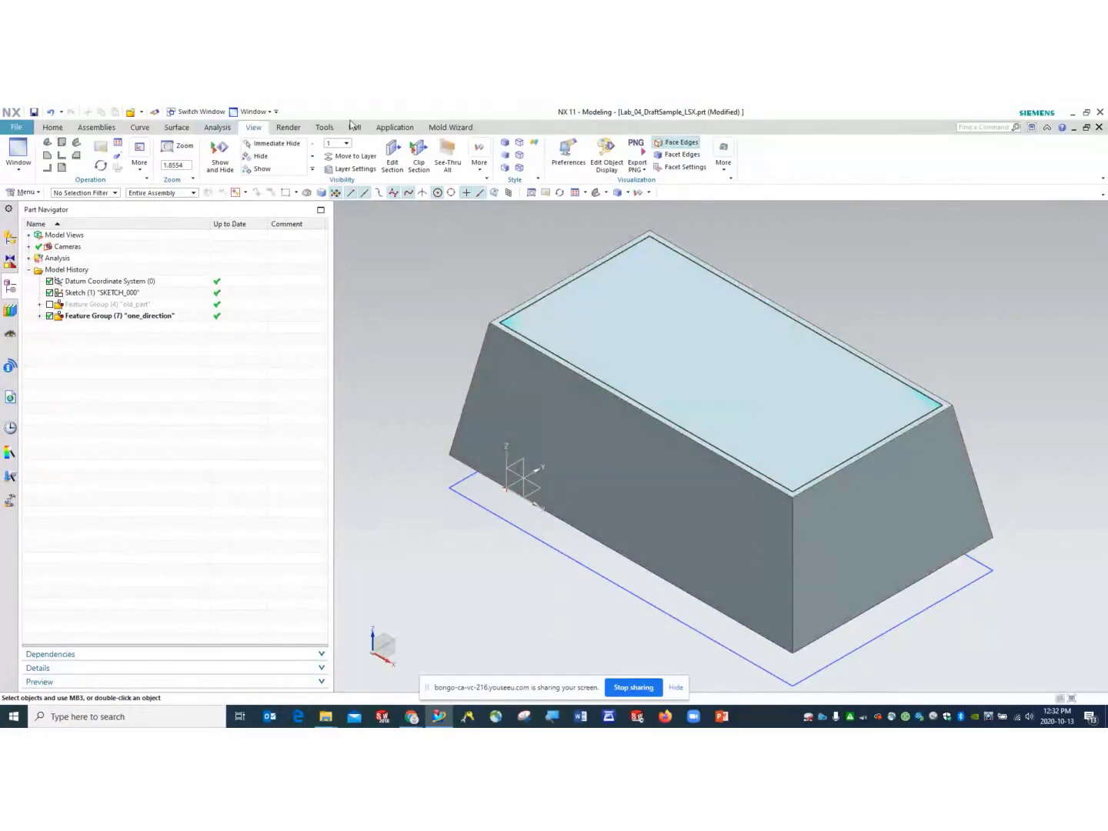
{"action": "left_click", "coordinate": [49, 315]}
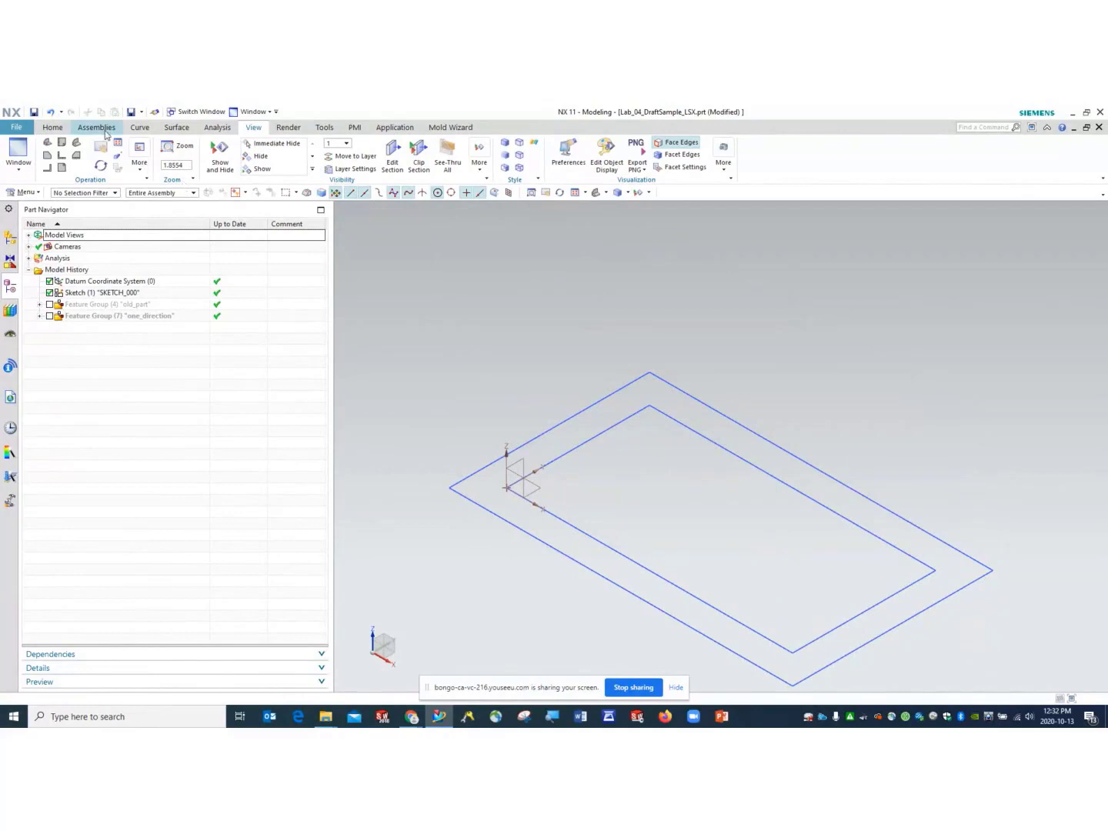
- Start a new extrude on the sketch's outer rectangle with no draft
{"action": "left_click", "coordinate": [52, 129]}
{"action": "left_click", "coordinate": [150, 154]}
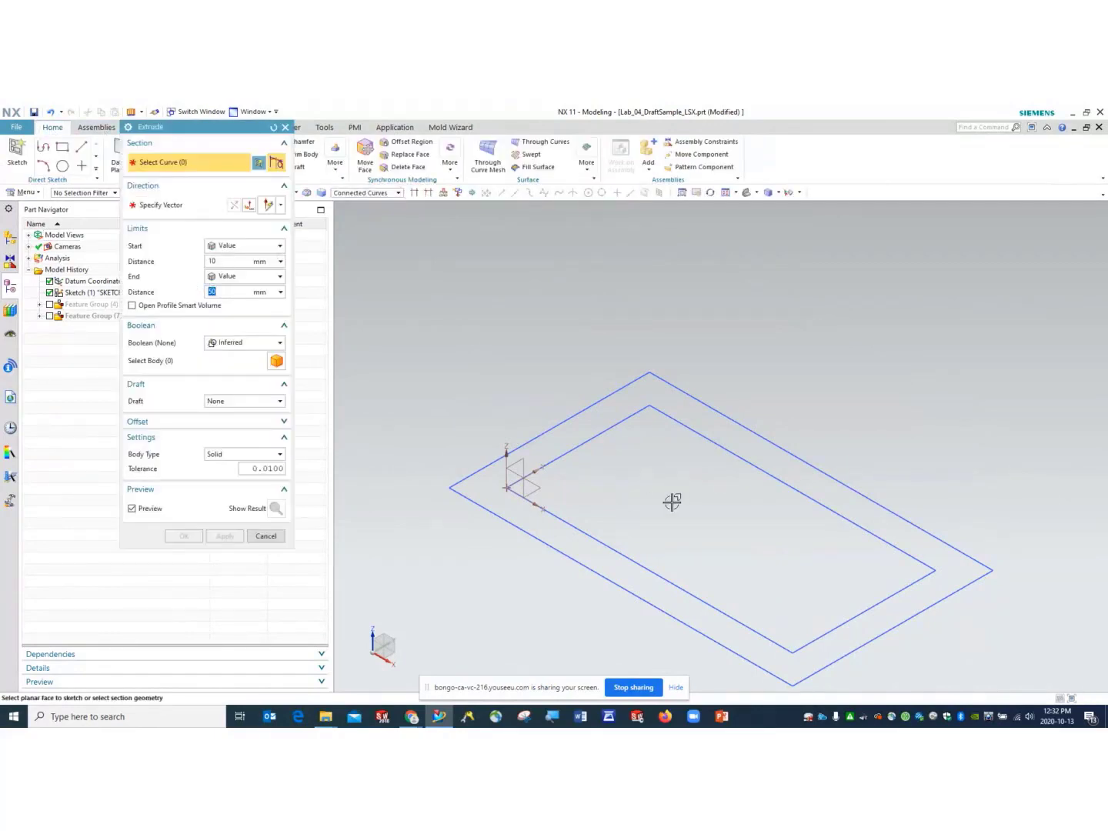
{"action": "middle_click_drag", "start_coordinate": [667, 502], "coordinate": [605, 519]}
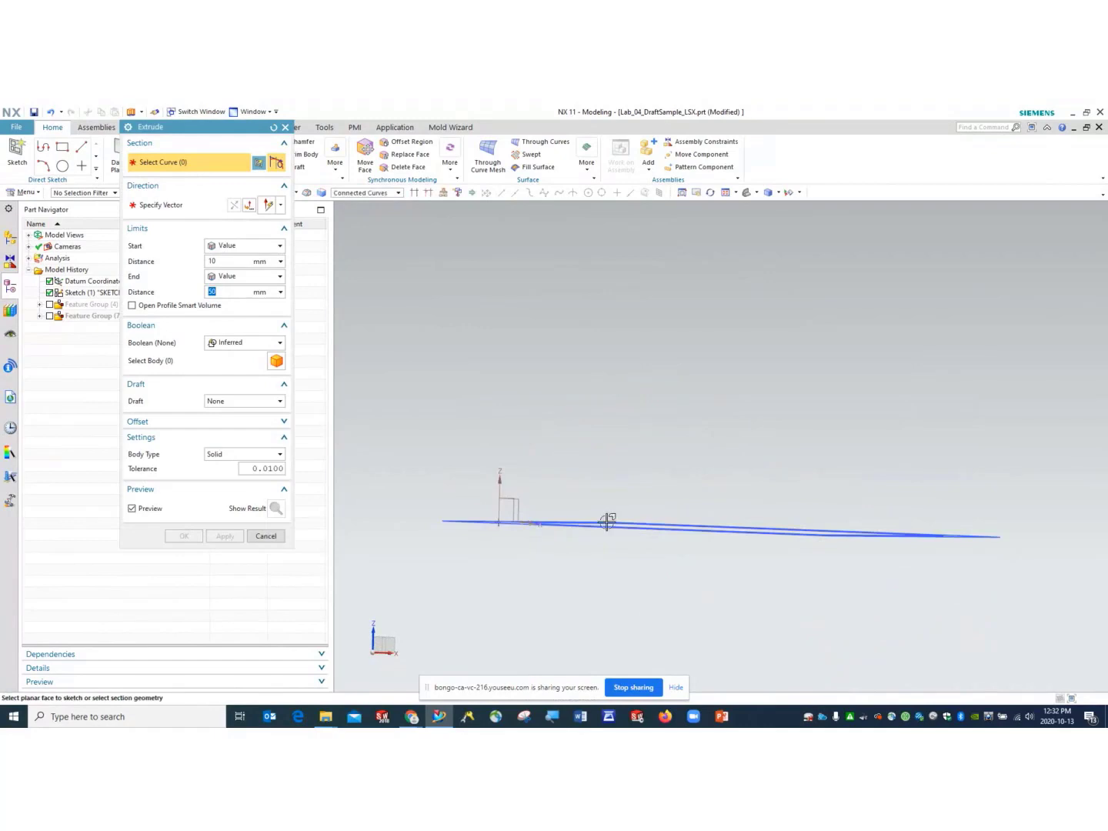
{"action": "left_click", "coordinate": [210, 261]}
{"action": "type", "text": "-"}
{"action": "mouse_move", "coordinate": [436, 495]}
{"action": "middle_mouse_down"}
{"action": "mouse_move", "coordinate": [451, 457]}
{"action": "mouse_move", "coordinate": [446, 495]}
{"action": "middle_mouse_up"}
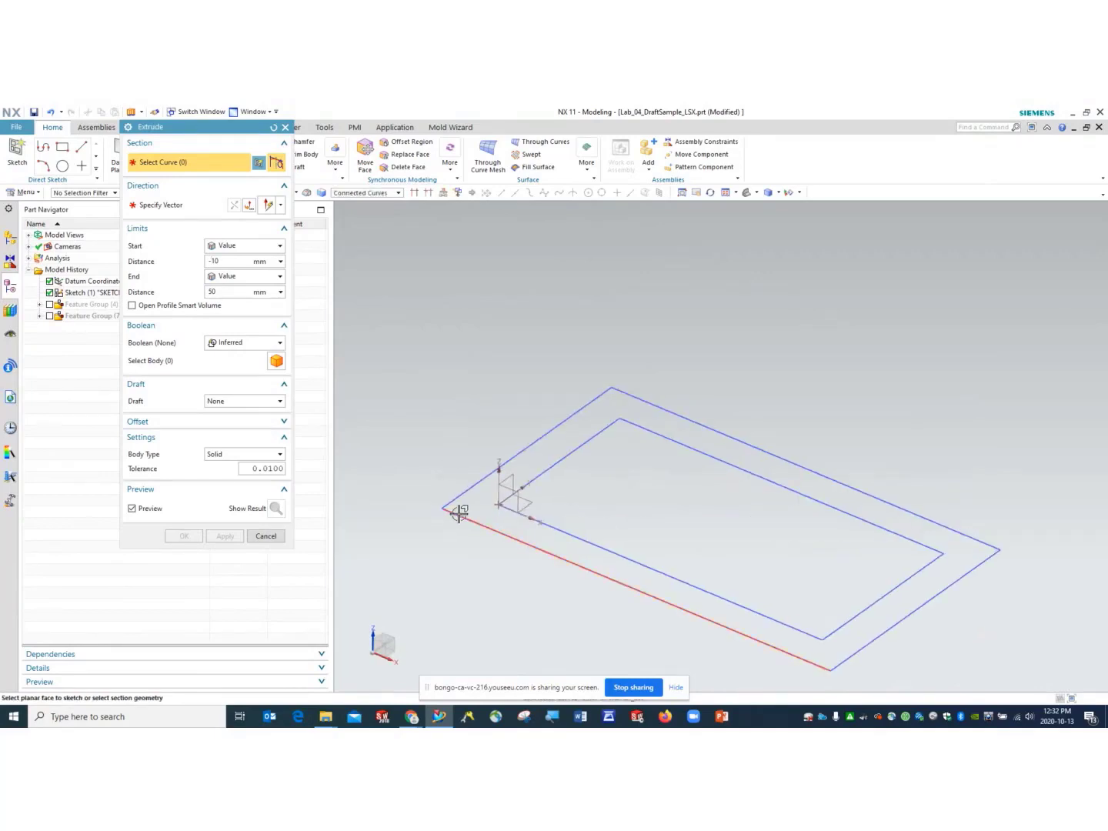
{"action": "left_click", "coordinate": [458, 514]}
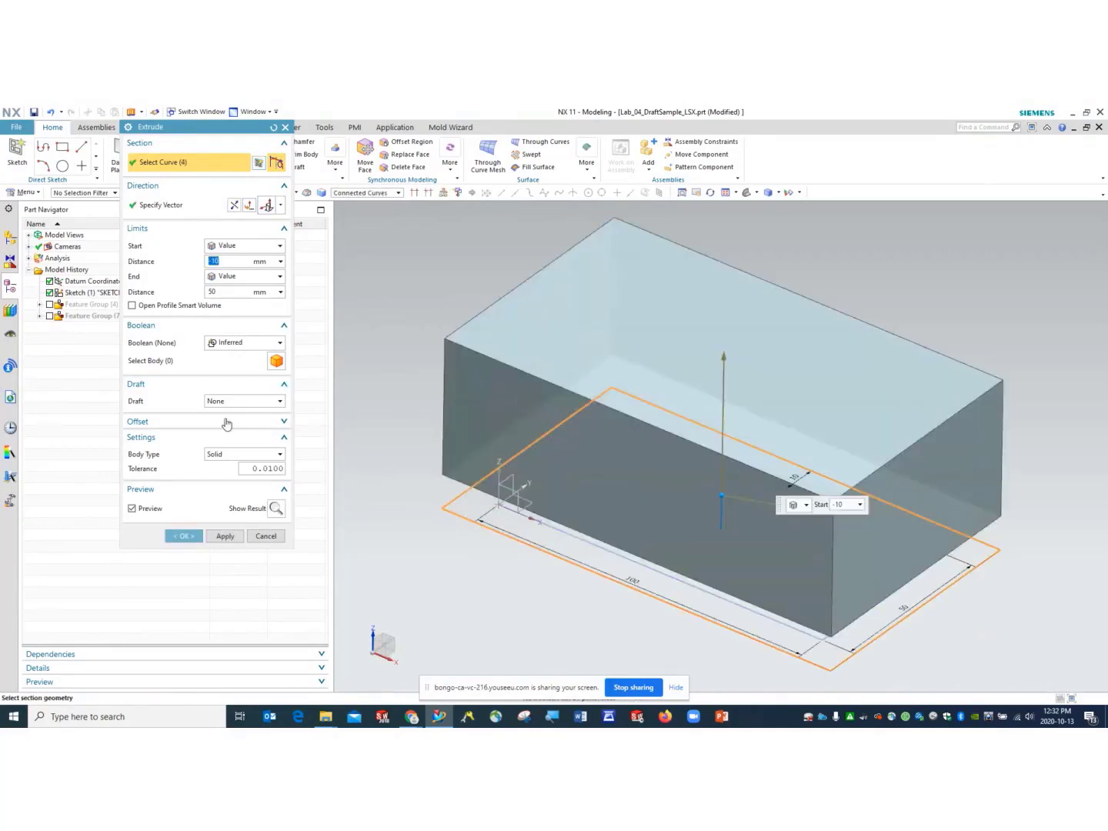
{"action": "left_click", "coordinate": [253, 403]}
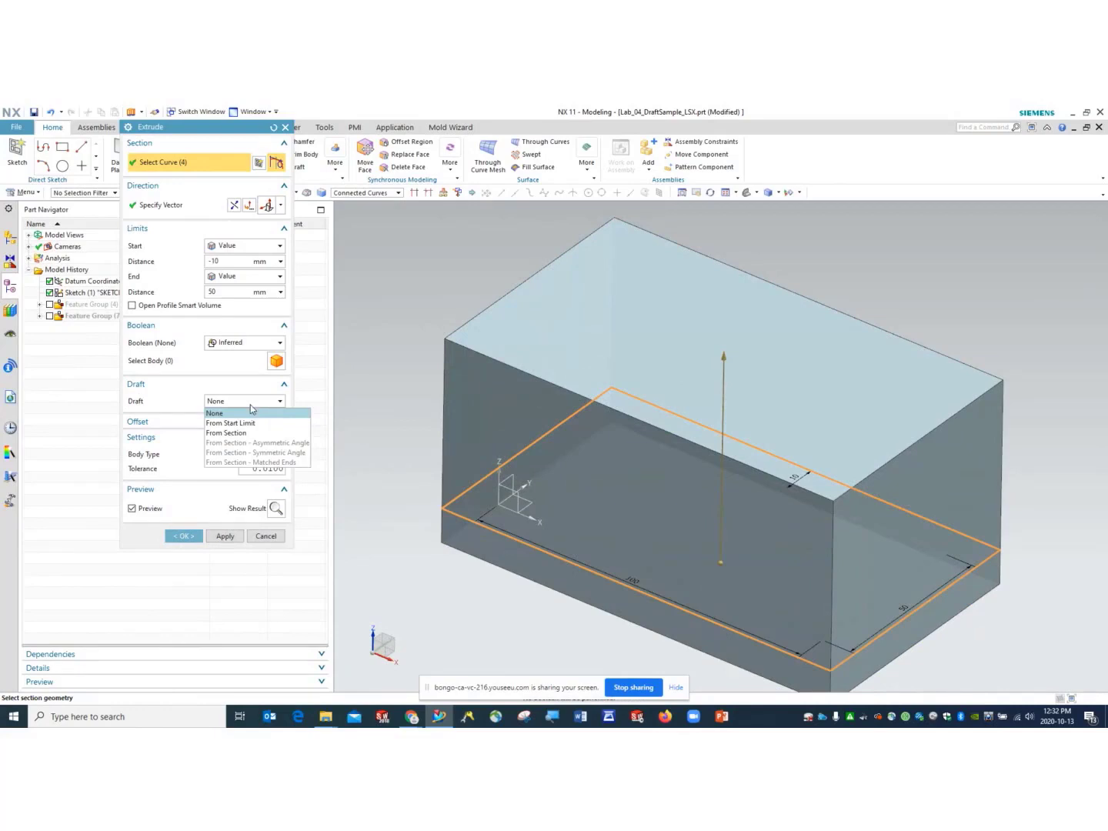
{"action": "left_click", "coordinate": [239, 292]}
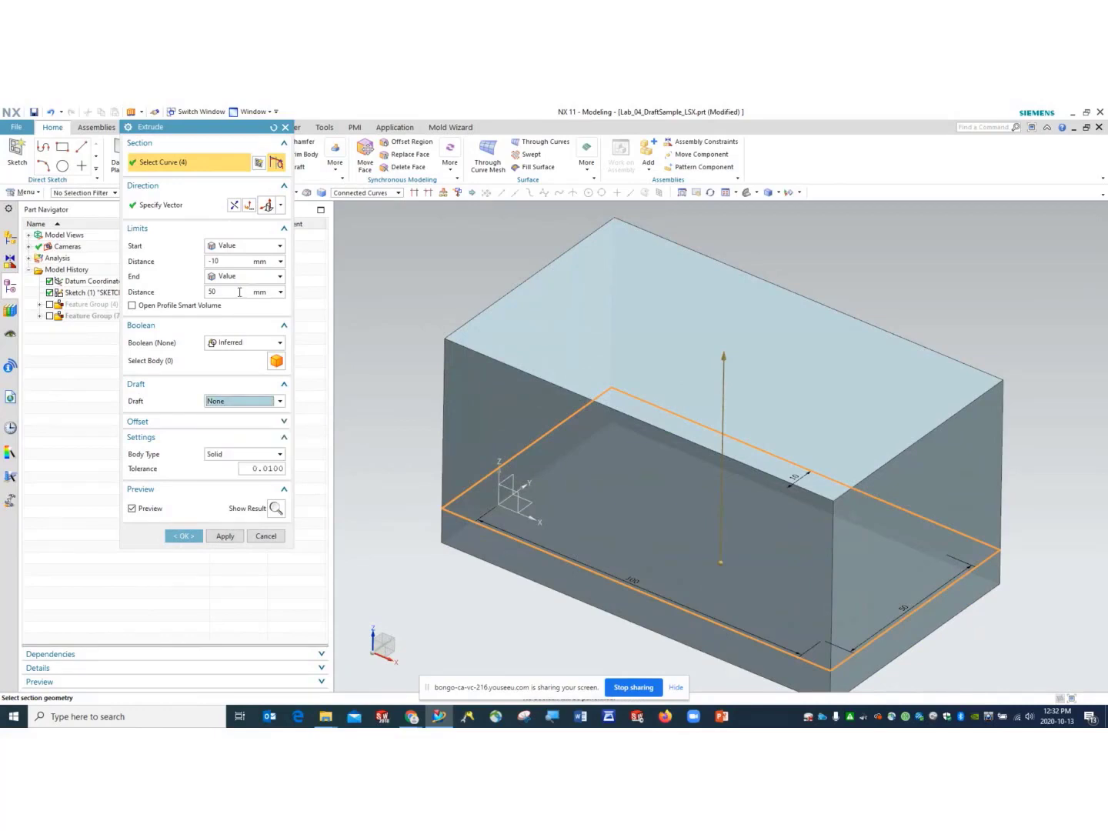
- Re-enter the start distance as -10 mm and the end distance as 50 mm
{"action": "left_click", "coordinate": [219, 261]}
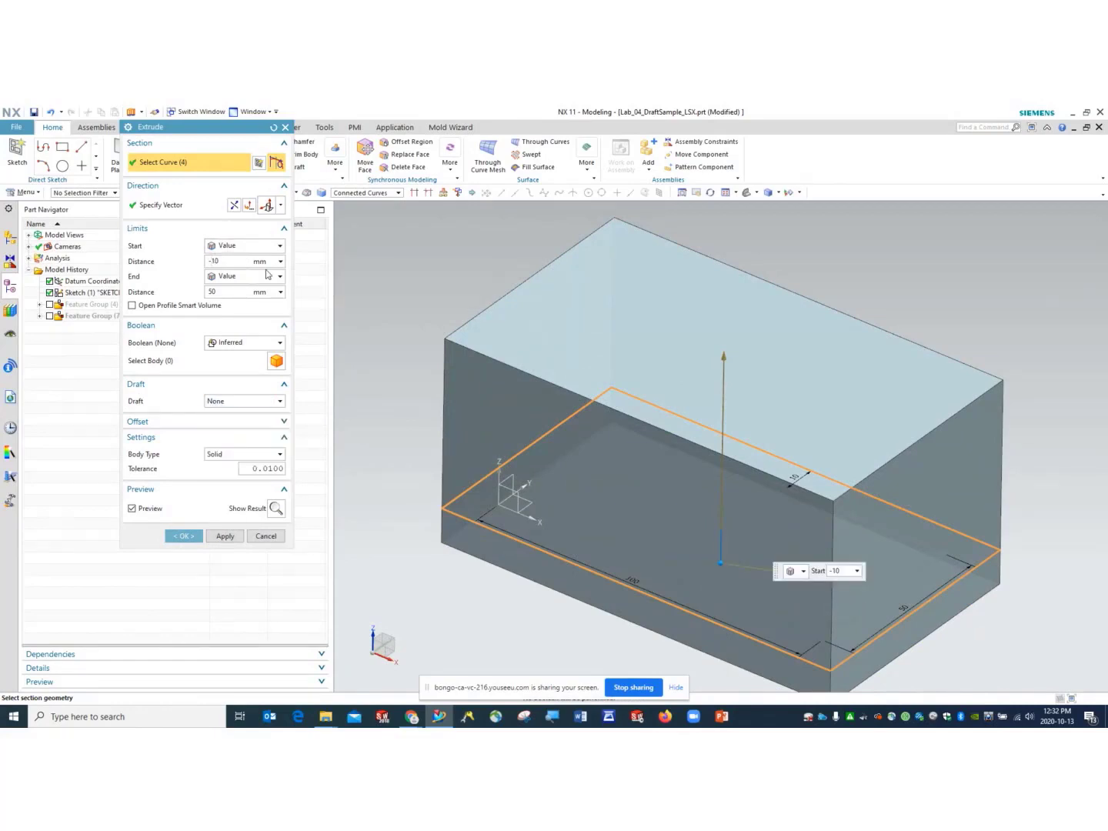
{"action": "key", "text": "BackSpace"}
{"action": "type", "text": "-"}
{"action": "left_click", "coordinate": [235, 291]}
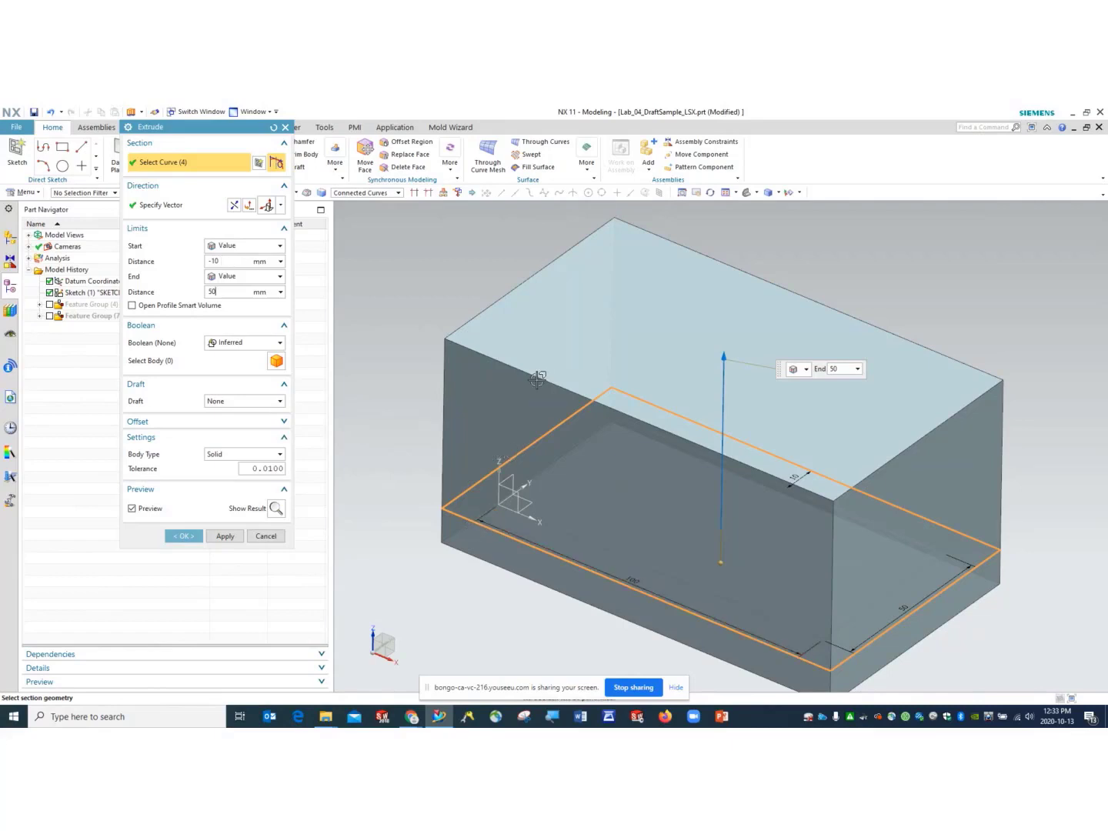
{"action": "left_click", "coordinate": [227, 401]}
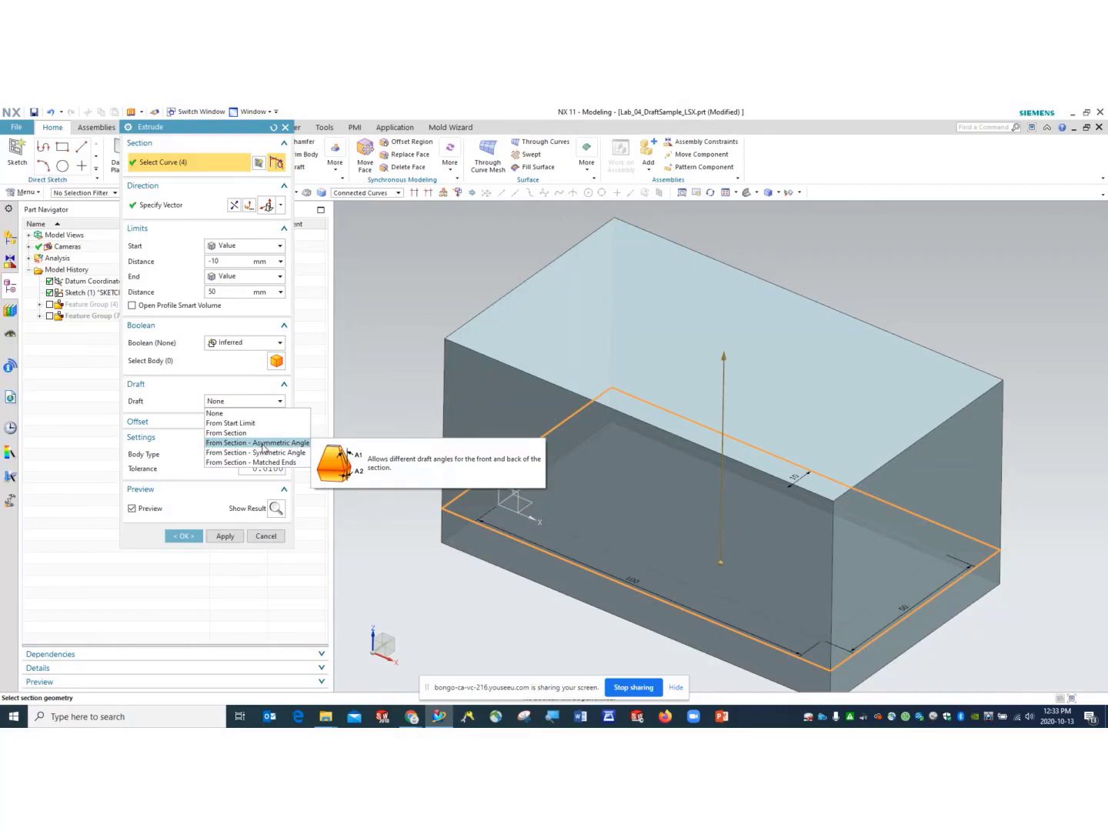
- Set the draft to From Section – Asymmetric Angle, view from the front, and edit the 10° back angle
{"action": "left_click", "coordinate": [270, 445]}
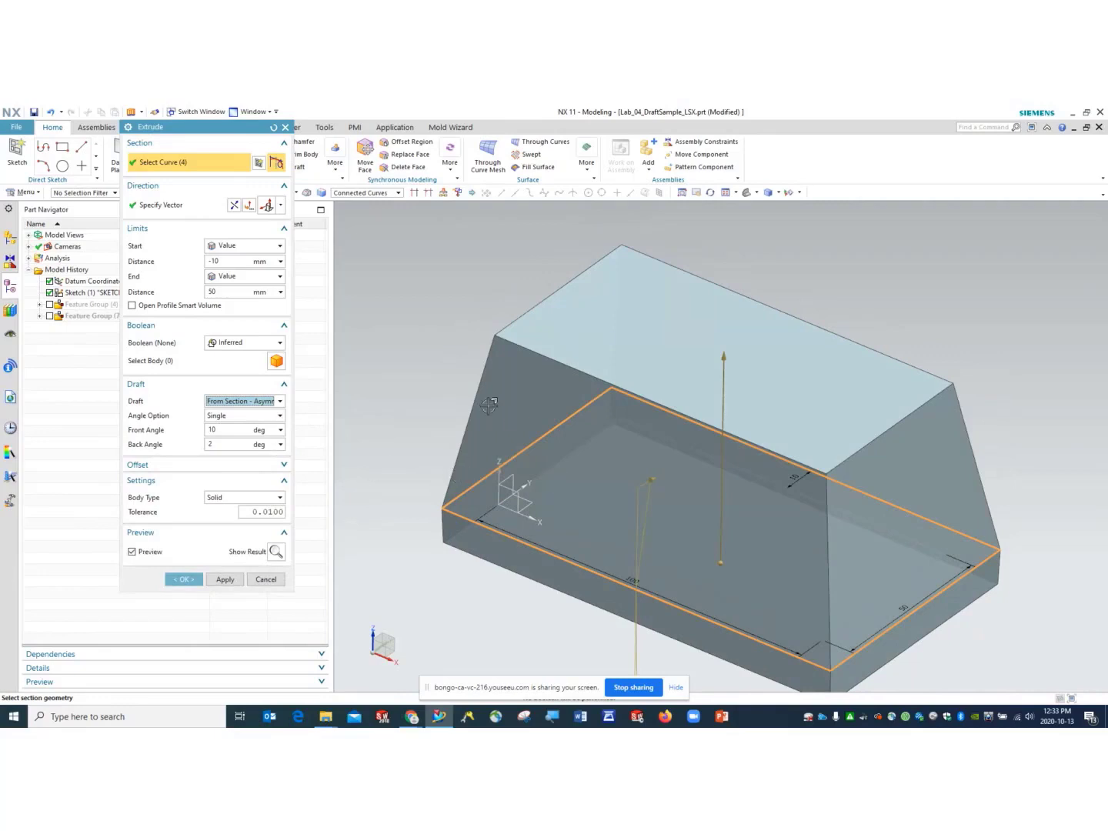
{"action": "left_click", "coordinate": [757, 192]}
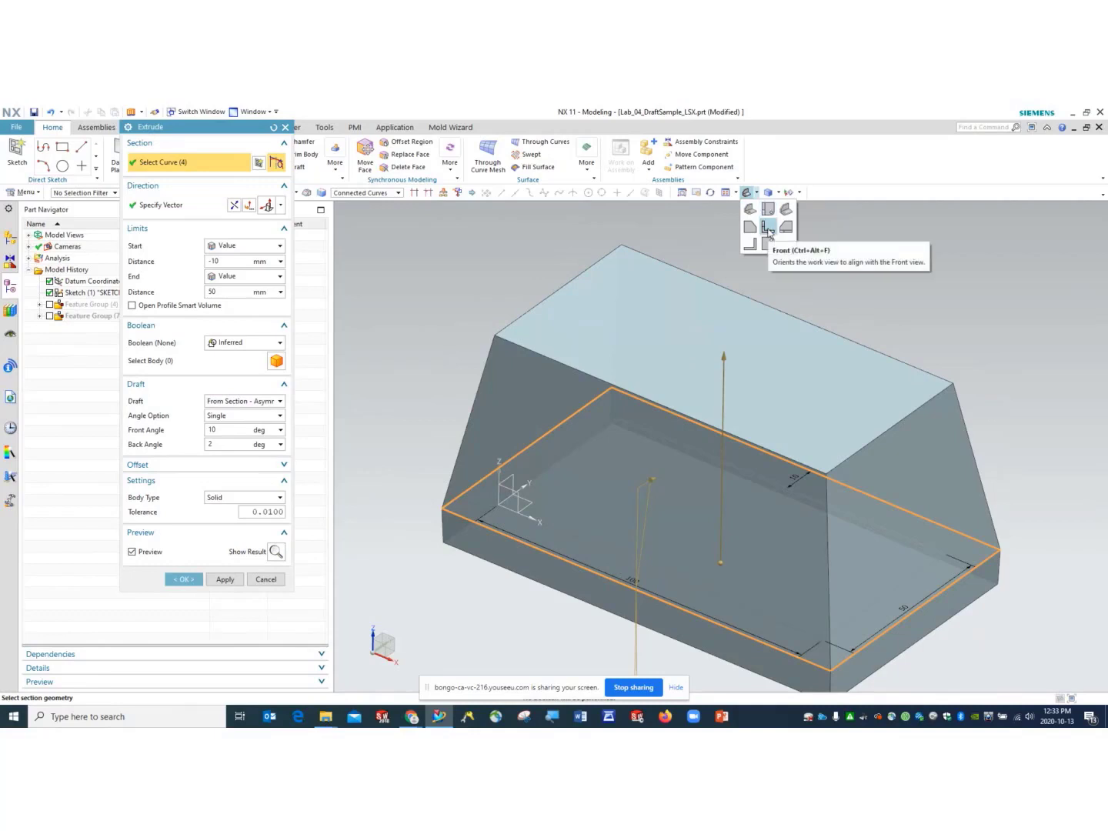
{"action": "left_click", "coordinate": [767, 227]}
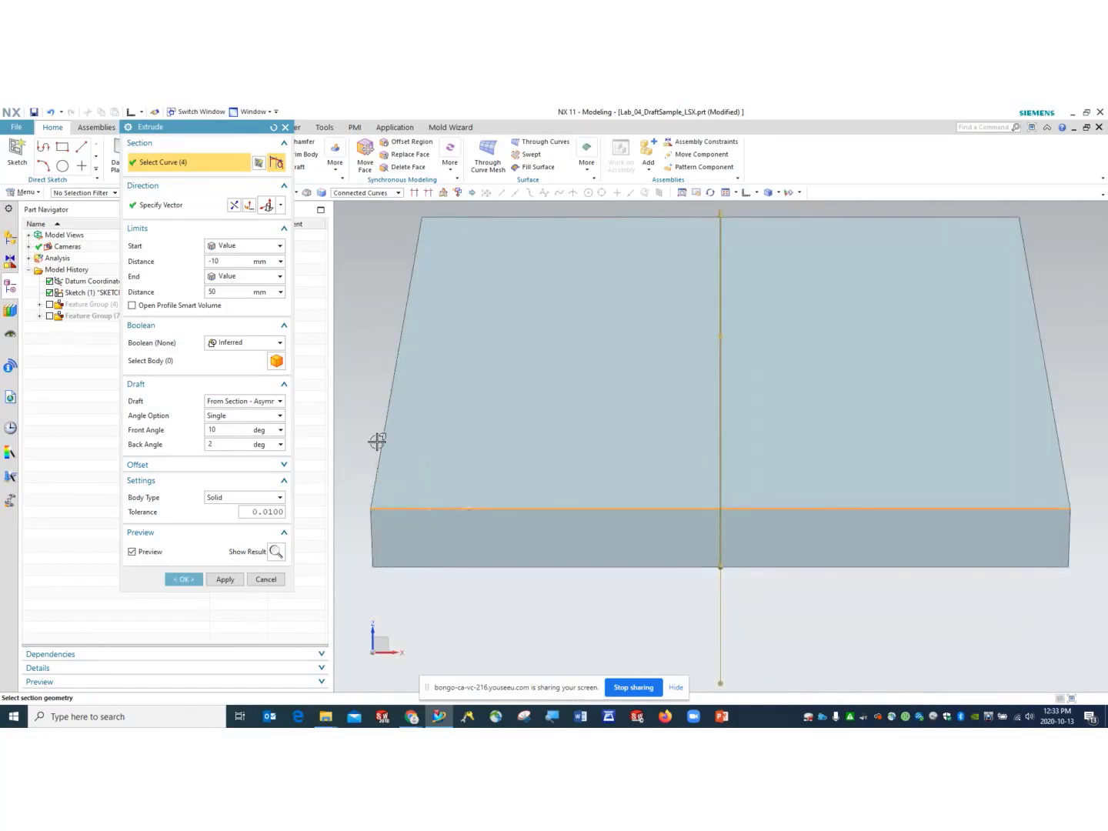
{"action": "left_click", "coordinate": [211, 444]}
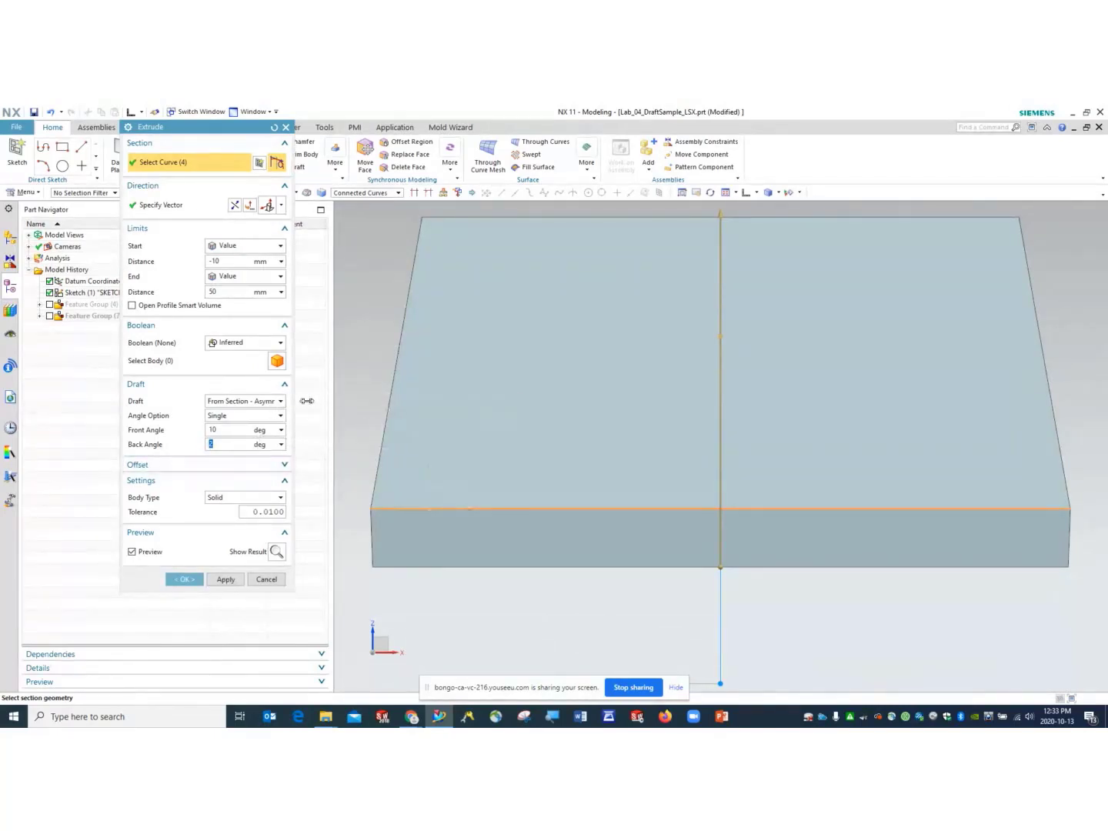
{"action": "left_click_drag", "start_coordinate": [292, 400], "coordinate": [325, 401]}
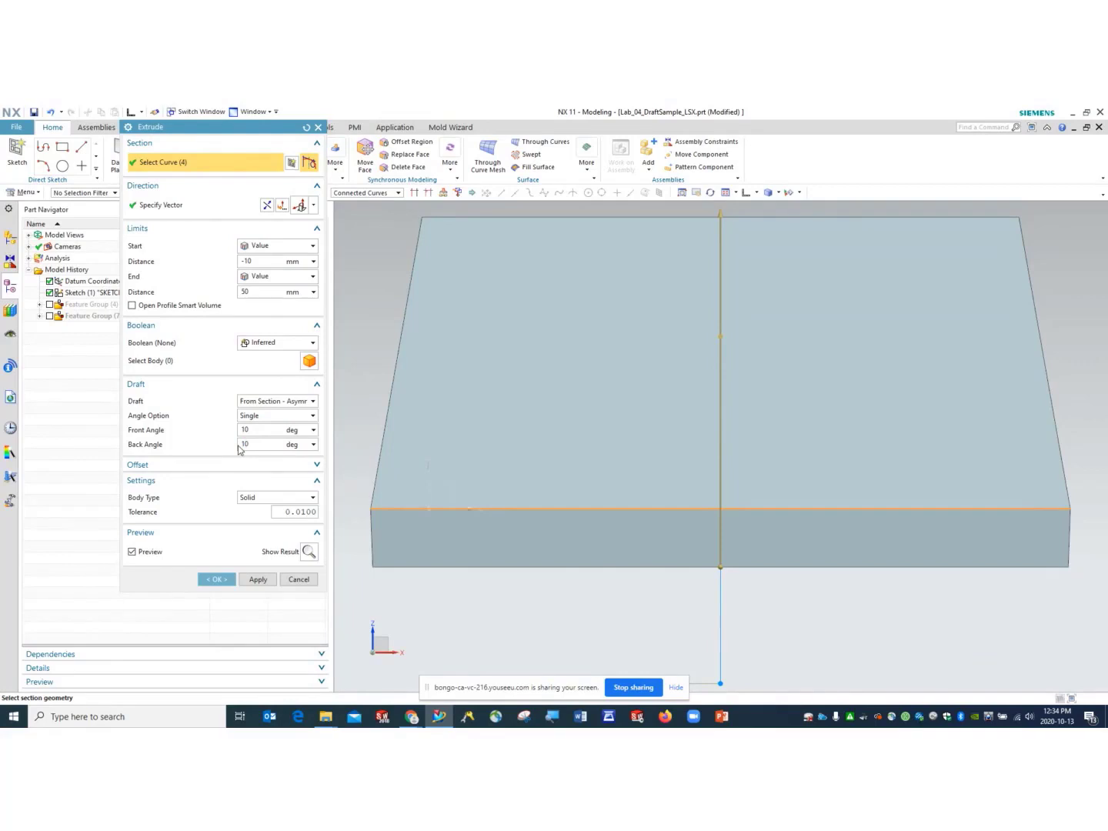
- Adjust the front draft angle while keeping the From Section asymmetric-angle draft
{"action": "left_click", "coordinate": [276, 429]}
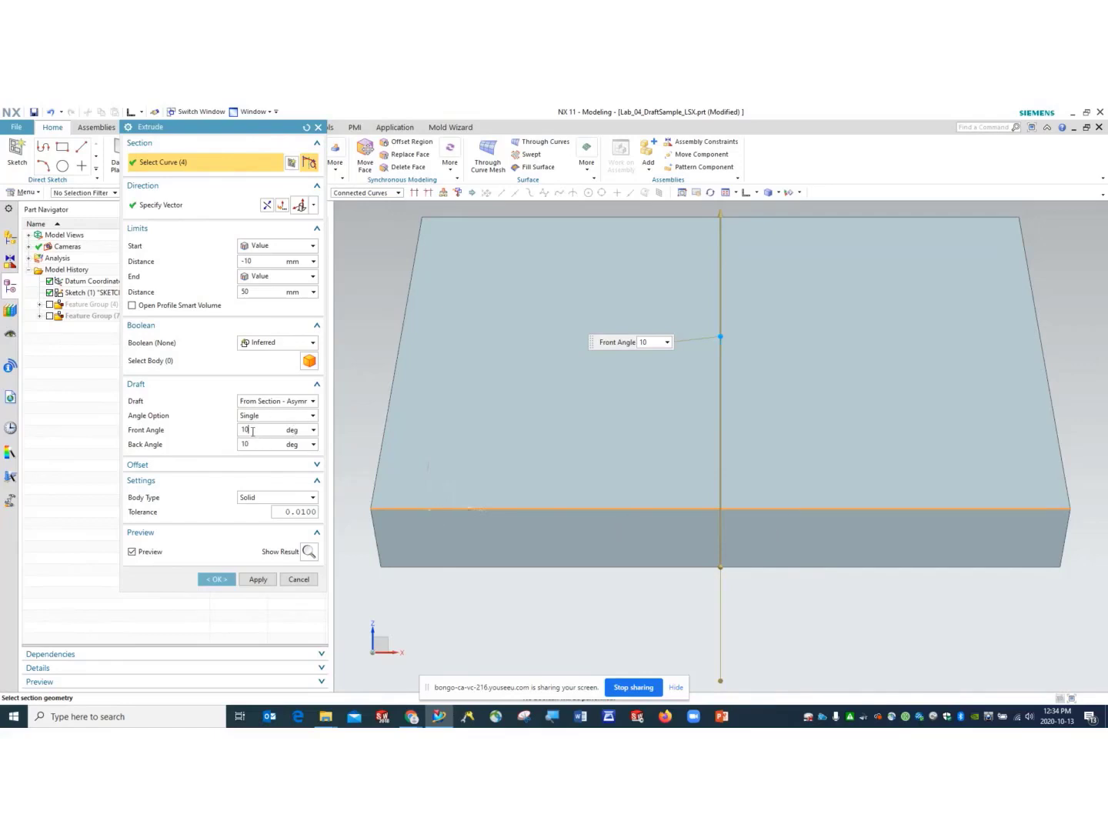
{"action": "left_click_drag", "start_coordinate": [250, 447], "coordinate": [242, 434]}
{"action": "left_click", "coordinate": [296, 406]}
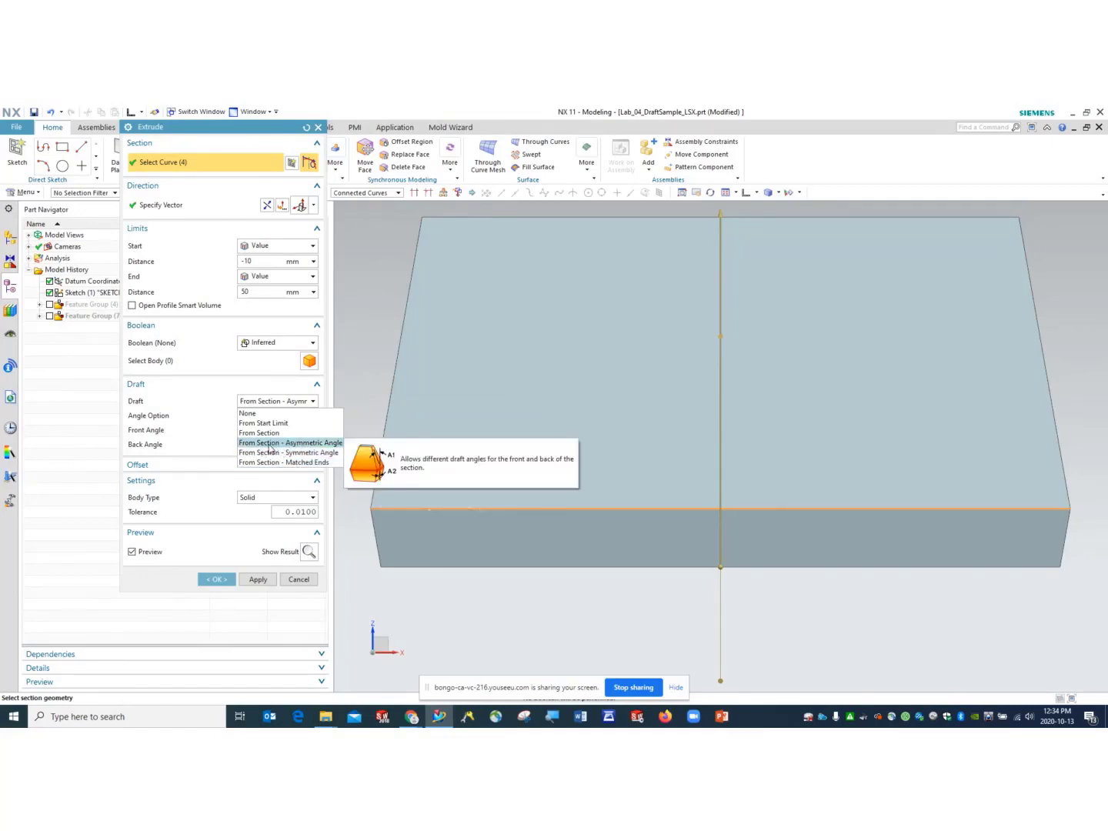
{"action": "left_click", "coordinate": [269, 443]}
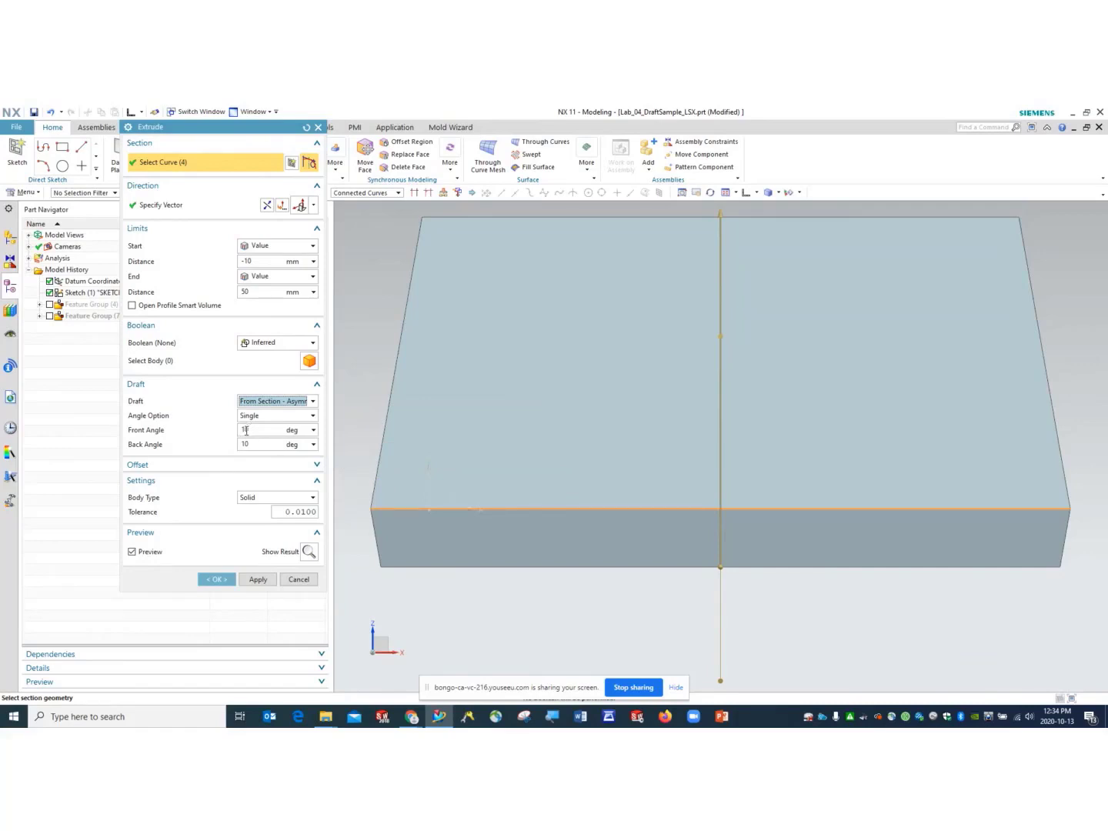
{"action": "left_click", "coordinate": [291, 414]}
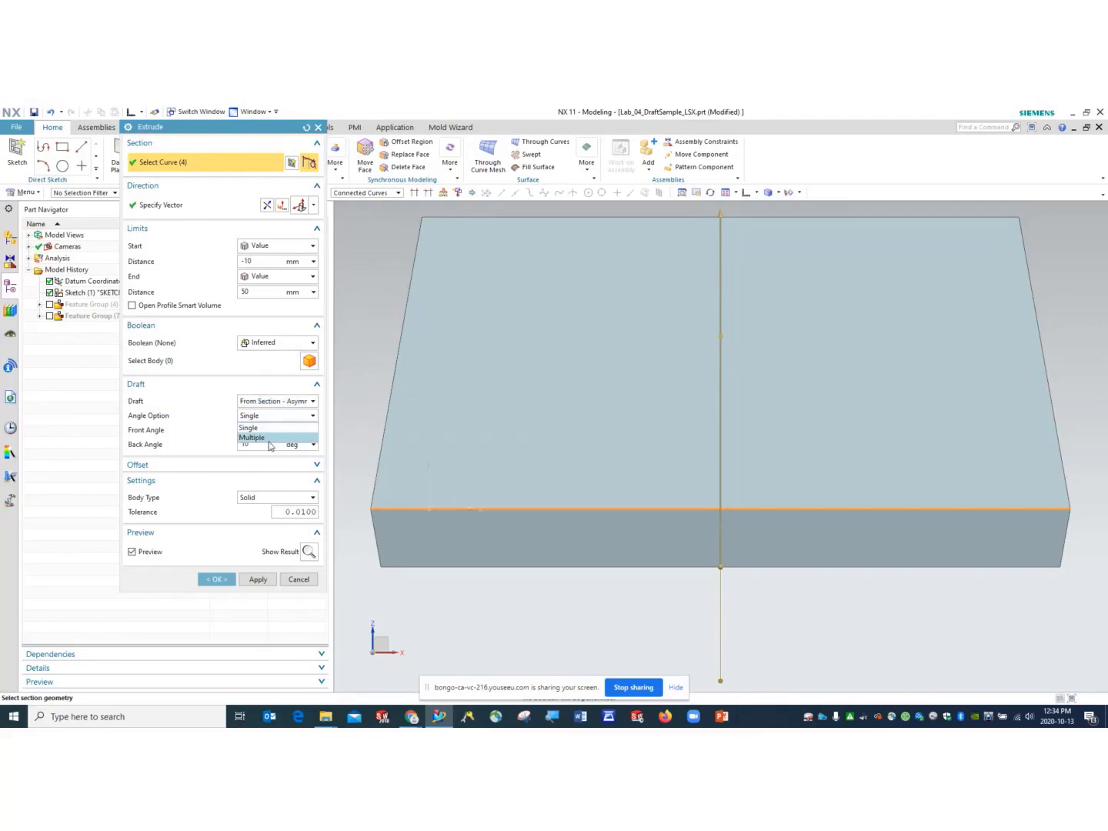
{"action": "left_click", "coordinate": [300, 415]}
{"action": "left_click", "coordinate": [313, 403]}
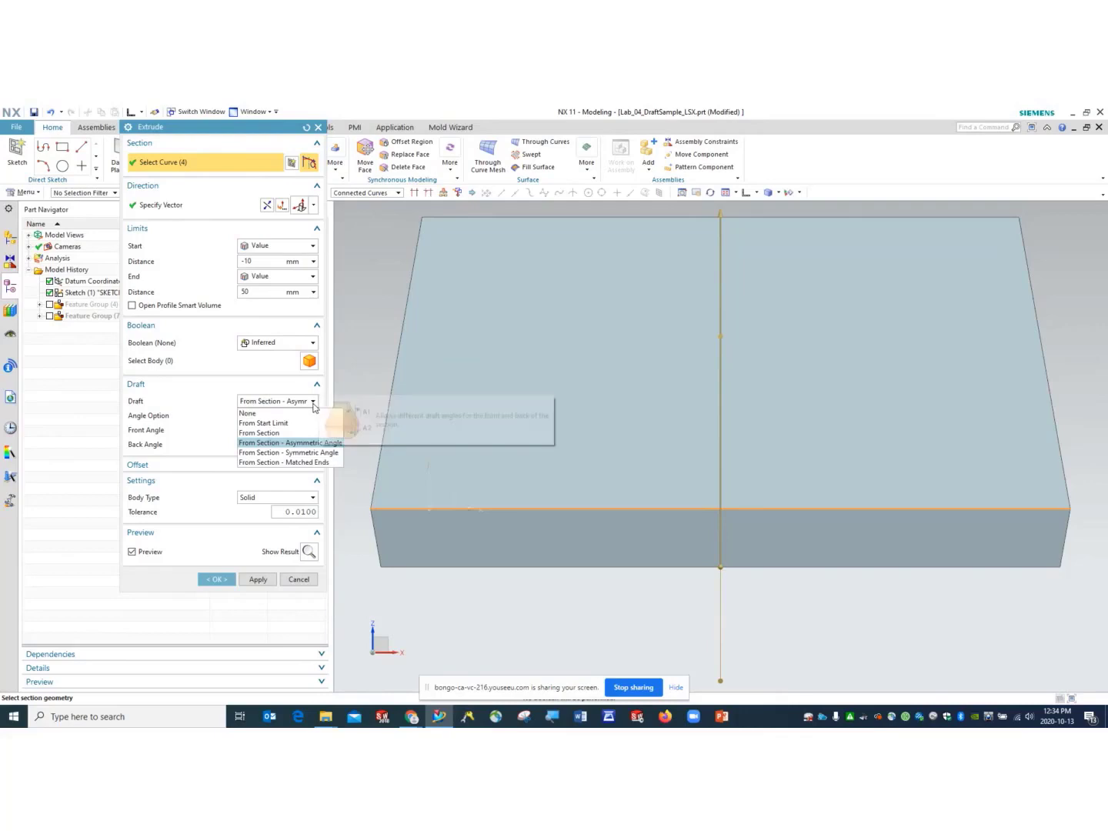
{"action": "left_click", "coordinate": [313, 405]}
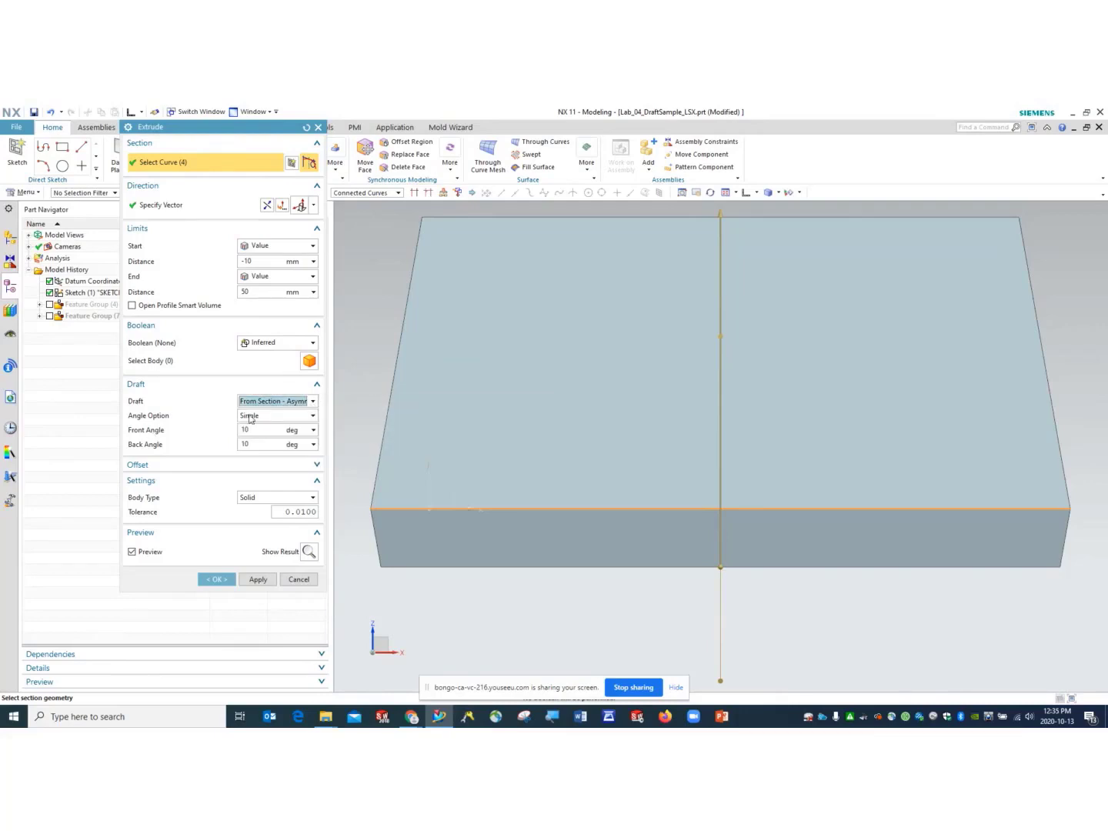
- Switch the angle option to Multiple and review the per-edge 2° angles, selecting Front Angle 3
{"action": "left_click", "coordinate": [291, 420]}
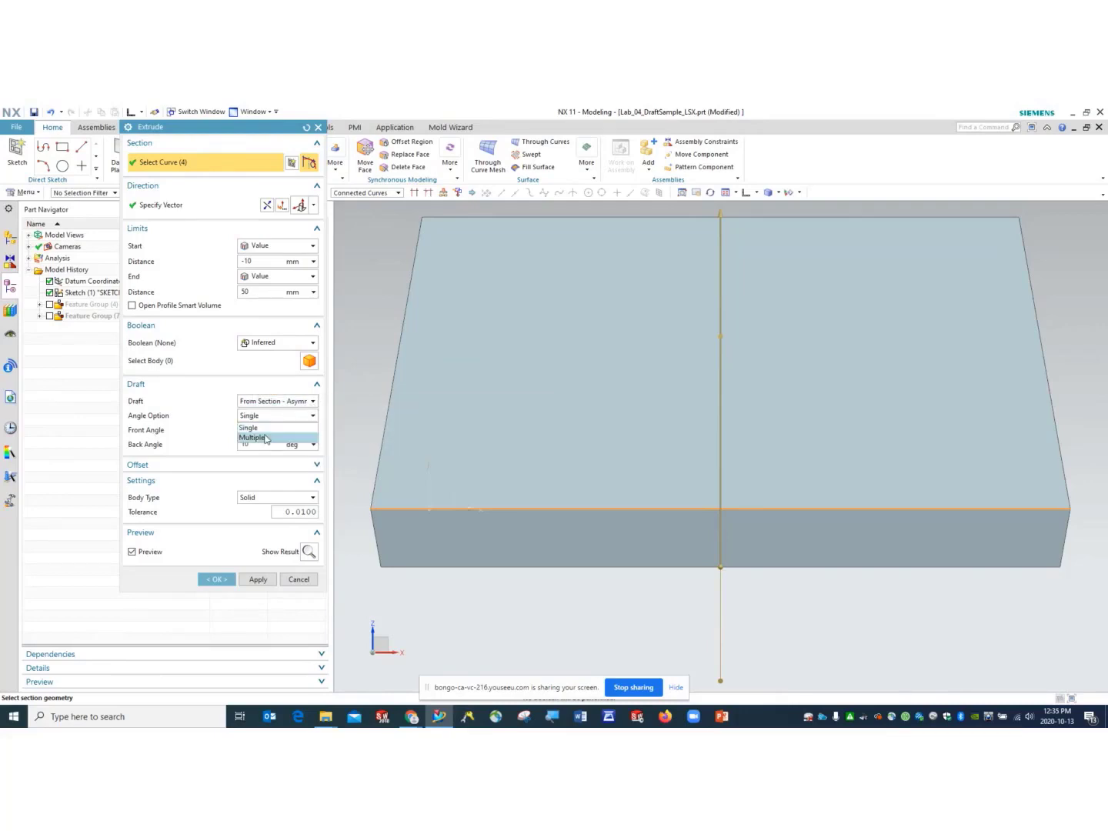
{"action": "left_click", "coordinate": [268, 437]}
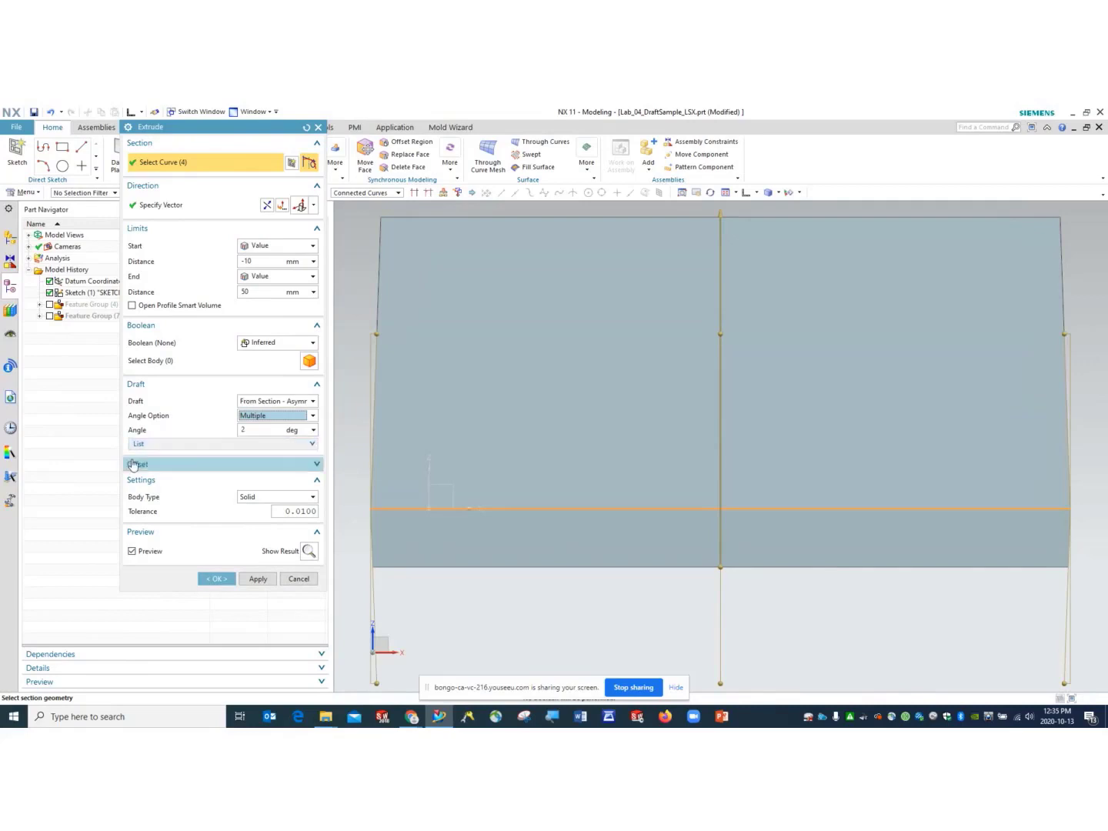
{"action": "left_click", "coordinate": [289, 445]}
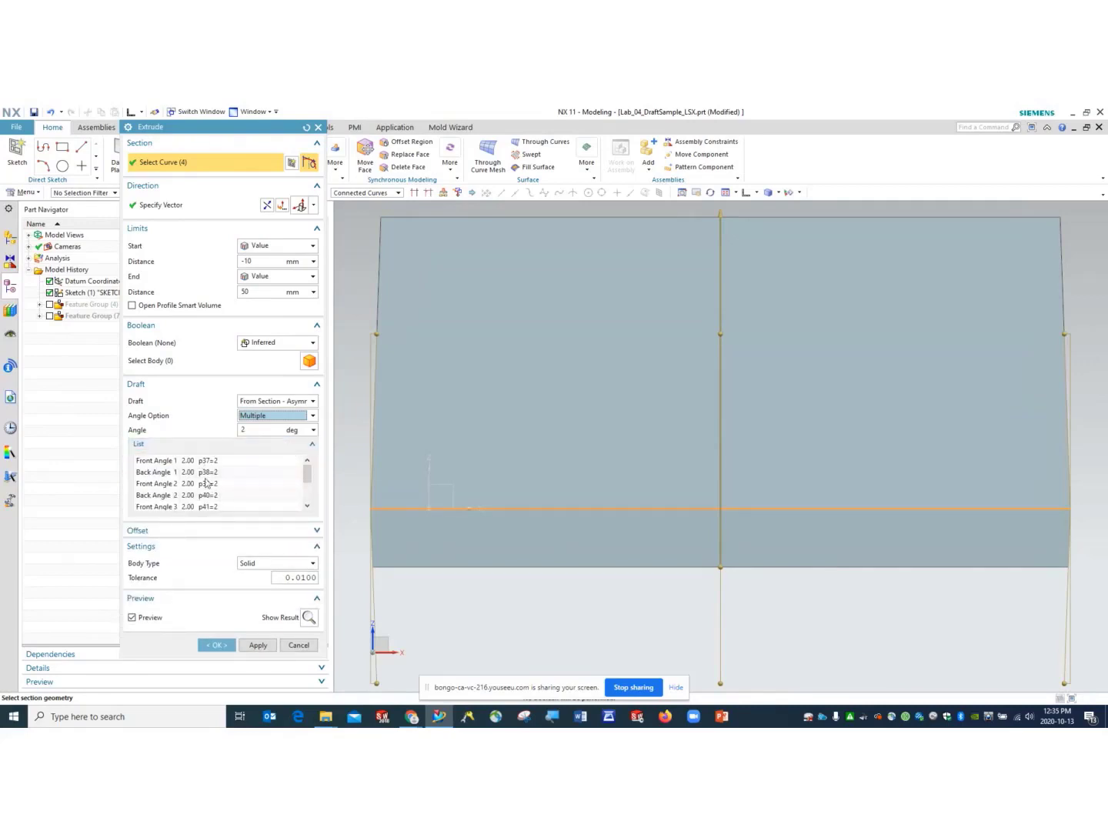
{"action": "scroll", "coordinate": [223, 481], "scroll_direction": "down", "scroll_amount": 2}
{"action": "mouse_move", "coordinate": [568, 480]}
{"action": "middle_mouse_down"}
{"action": "mouse_move", "coordinate": [559, 522]}
{"action": "mouse_move", "coordinate": [587, 543]}
{"action": "mouse_move", "coordinate": [544, 514]}
{"action": "mouse_move", "coordinate": [569, 489]}
{"action": "middle_mouse_up"}
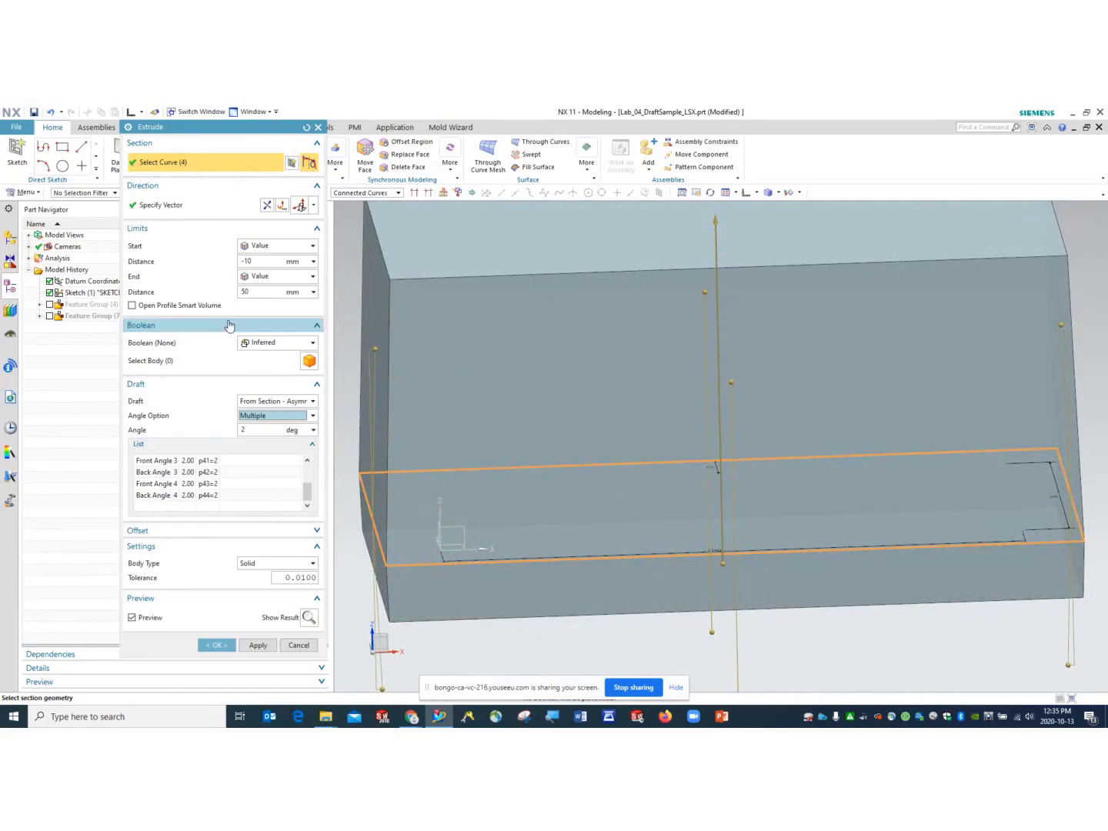
{"action": "left_click", "coordinate": [208, 461]}
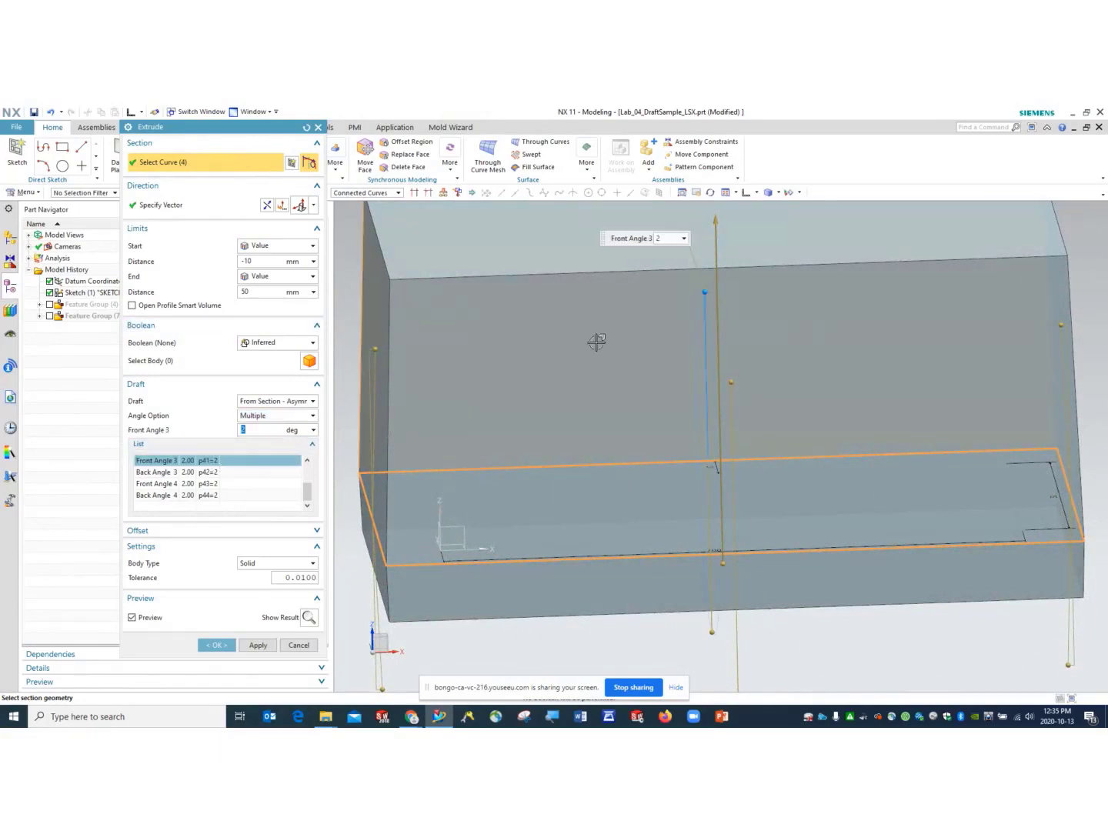
{"action": "scroll", "coordinate": [593, 383], "scroll_direction": "down", "scroll_amount": 2}
{"action": "scroll", "coordinate": [589, 373], "scroll_direction": "down", "scroll_amount": 2}
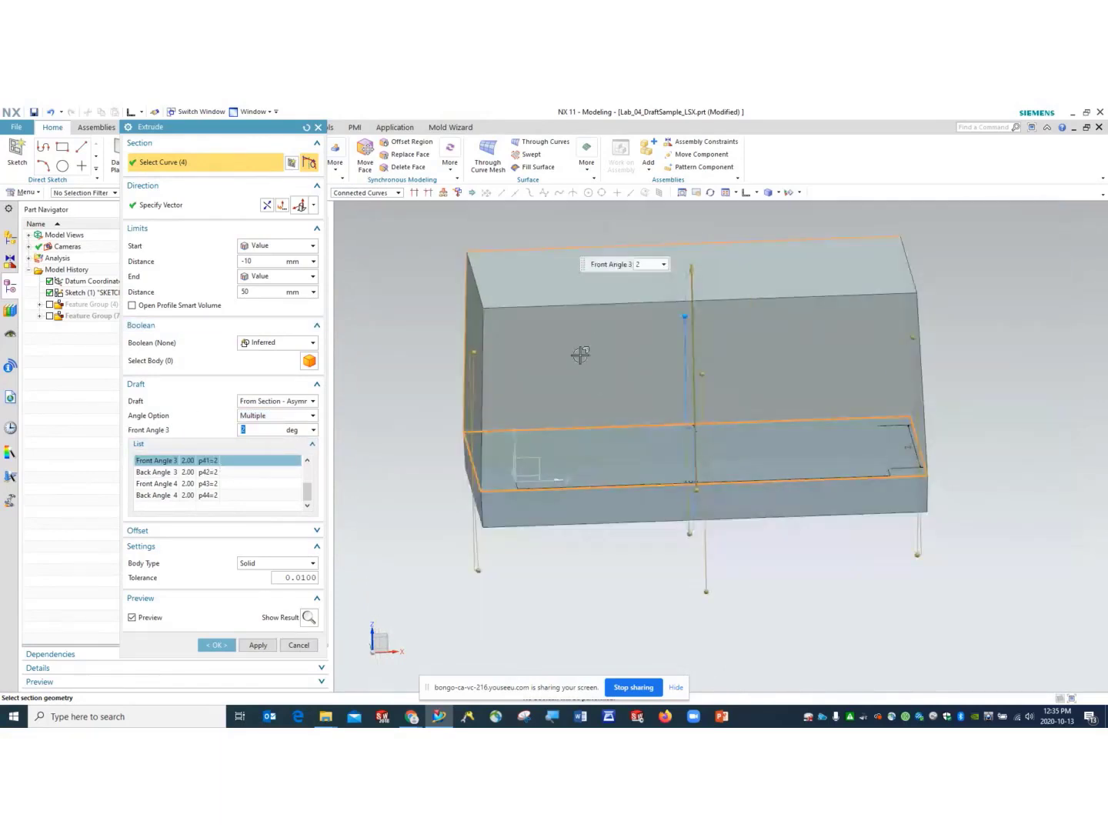
{"action": "middle_click_drag", "start_coordinate": [952, 367], "coordinate": [890, 367]}
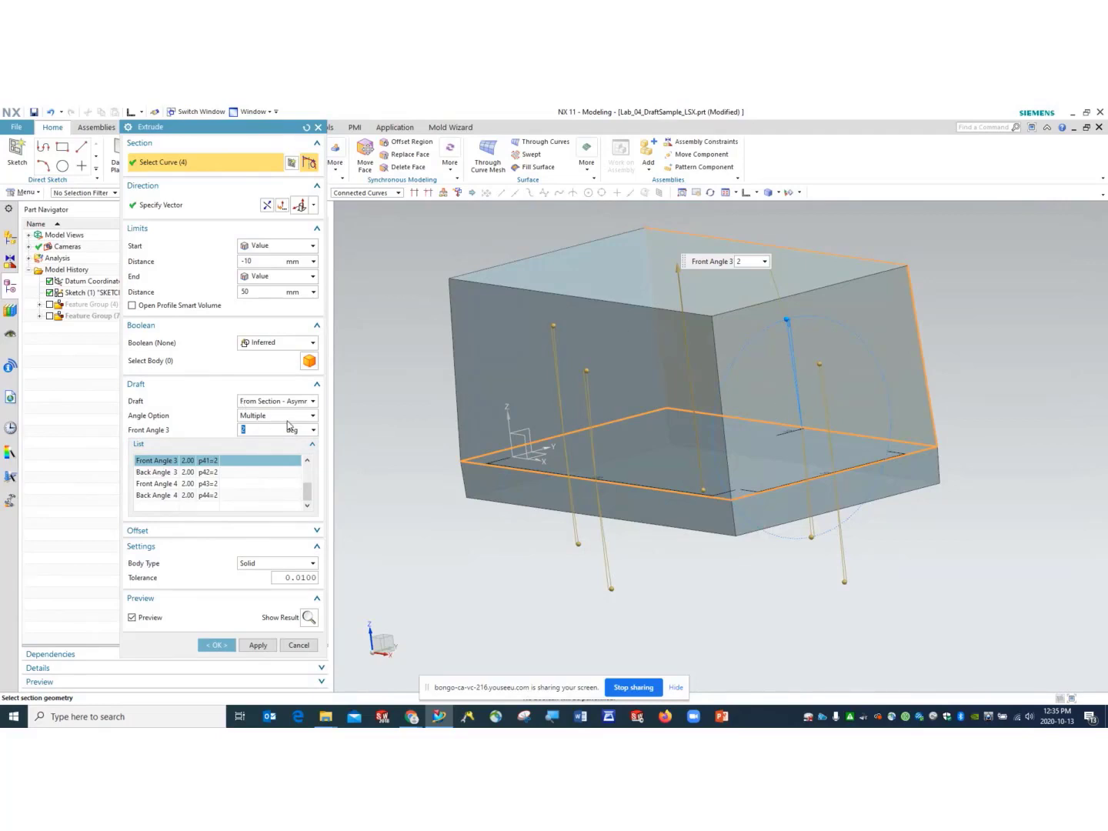
{"action": "left_click", "coordinate": [312, 416]}
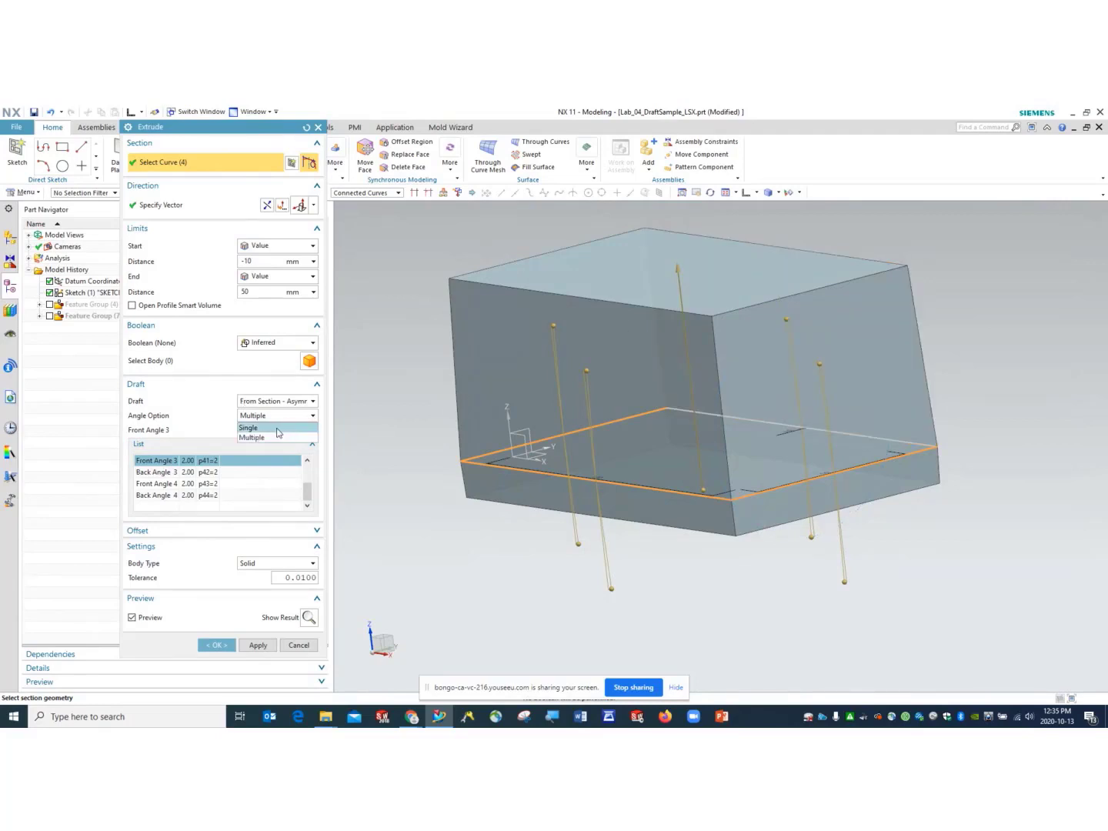
- Return the draft to a Single 10° angle option and view the part from the front
{"action": "left_click", "coordinate": [277, 428]}
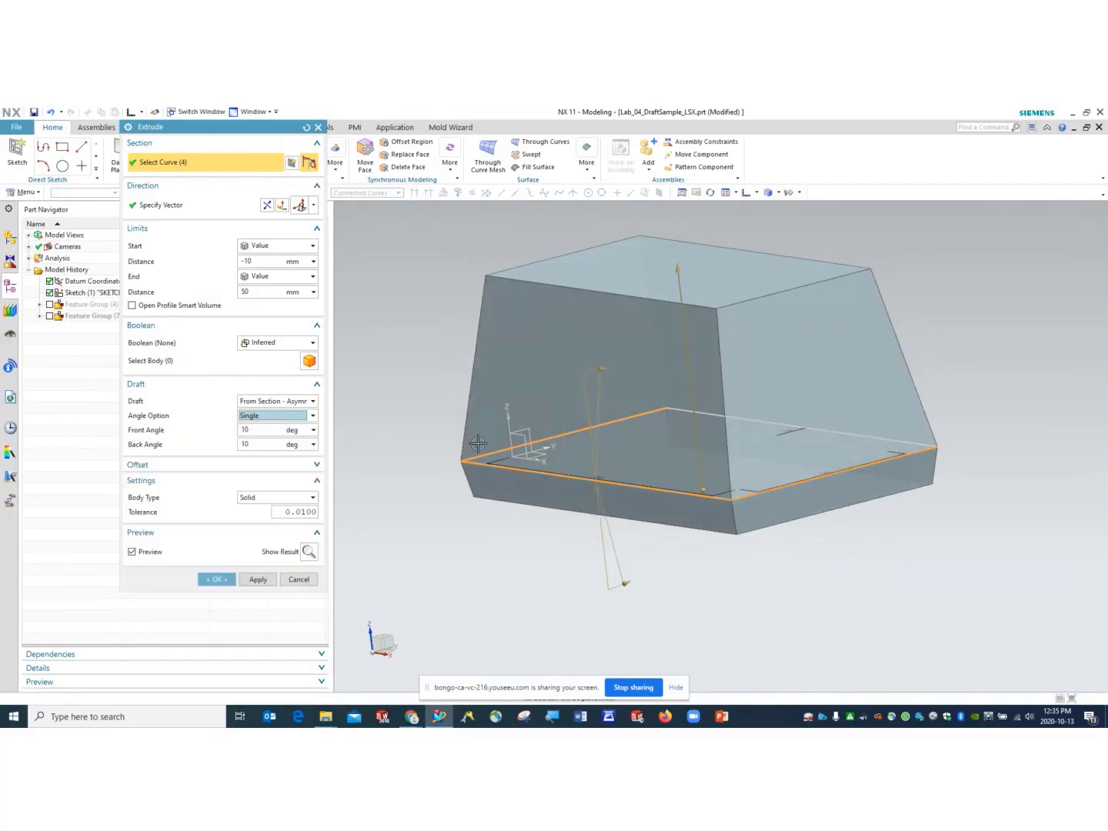
{"action": "middle_click_drag", "start_coordinate": [496, 466], "coordinate": [539, 456]}
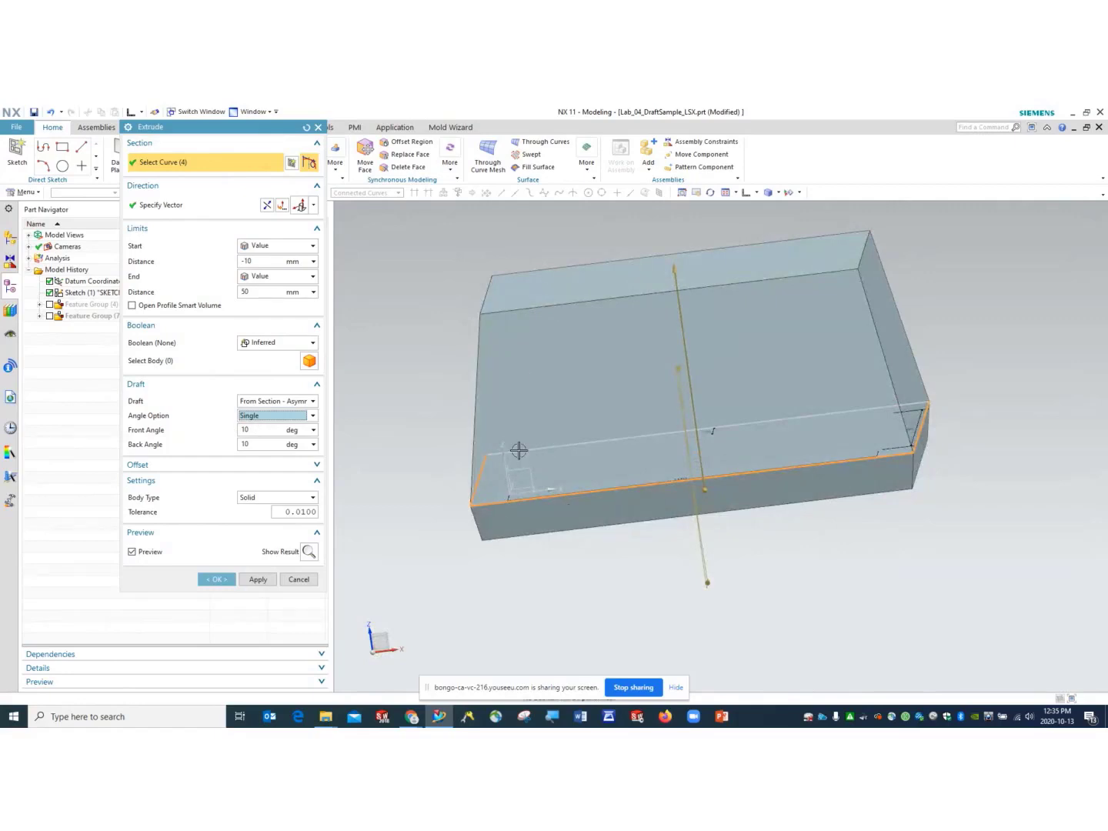
{"action": "left_click", "coordinate": [749, 194]}
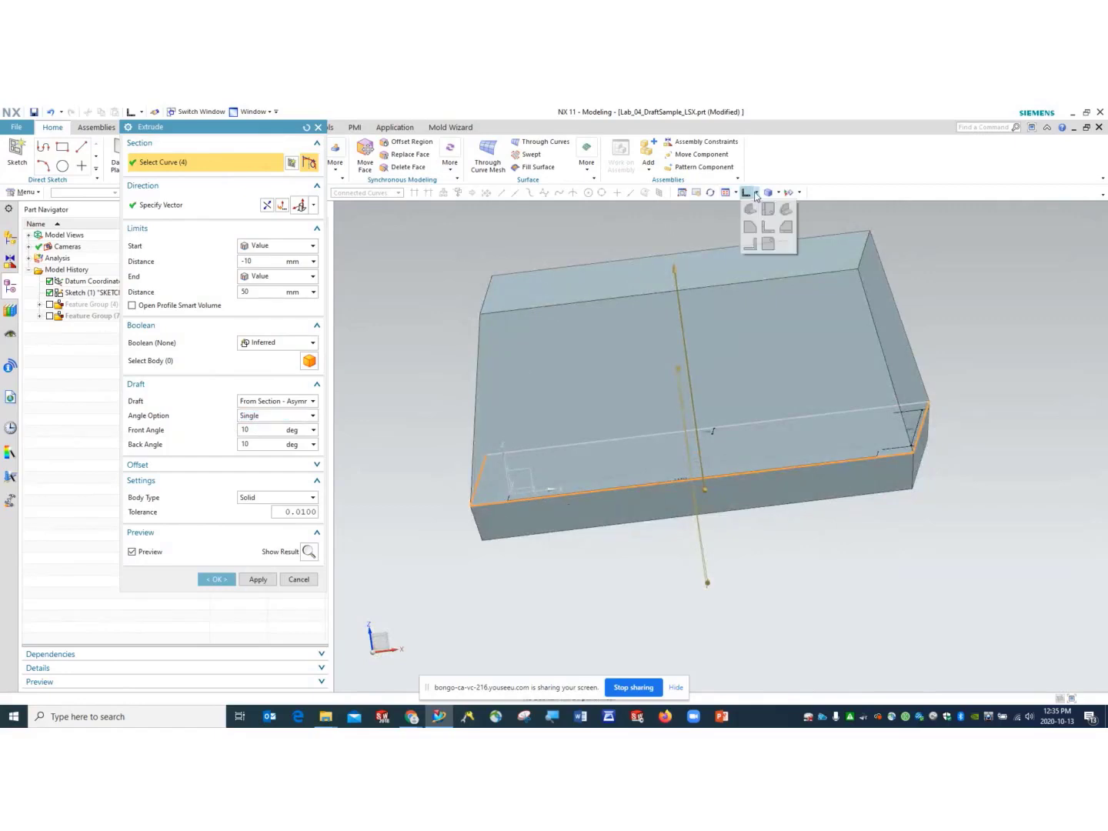
{"action": "left_click", "coordinate": [769, 230]}
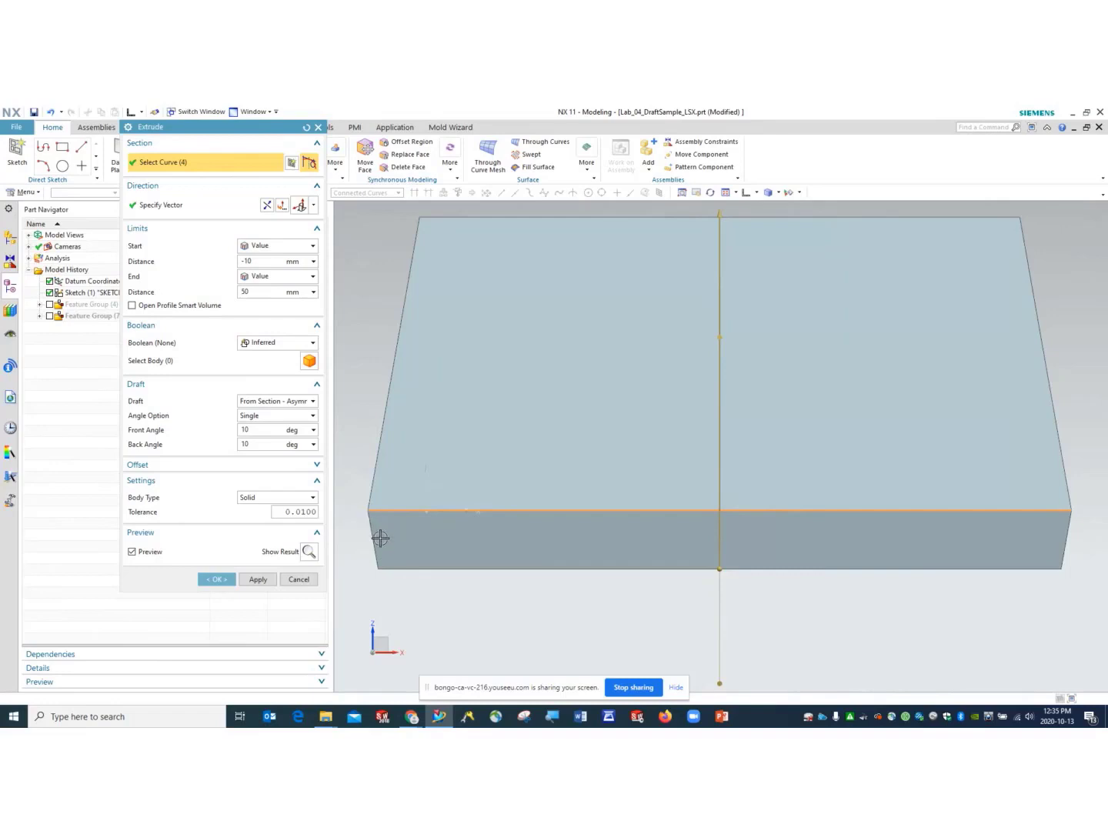
- Set the extrude's end distance to 50 mm
{"action": "left_click", "coordinate": [253, 291]}
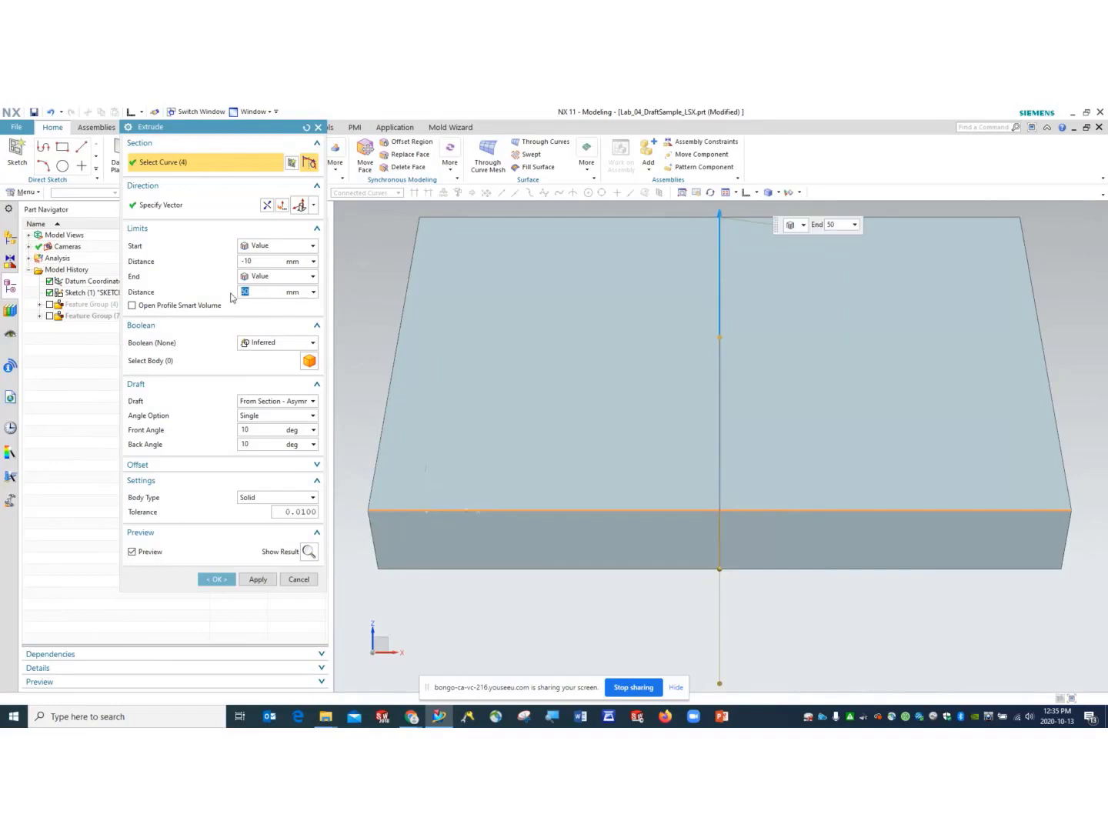
{"action": "key", "text": "Return"}
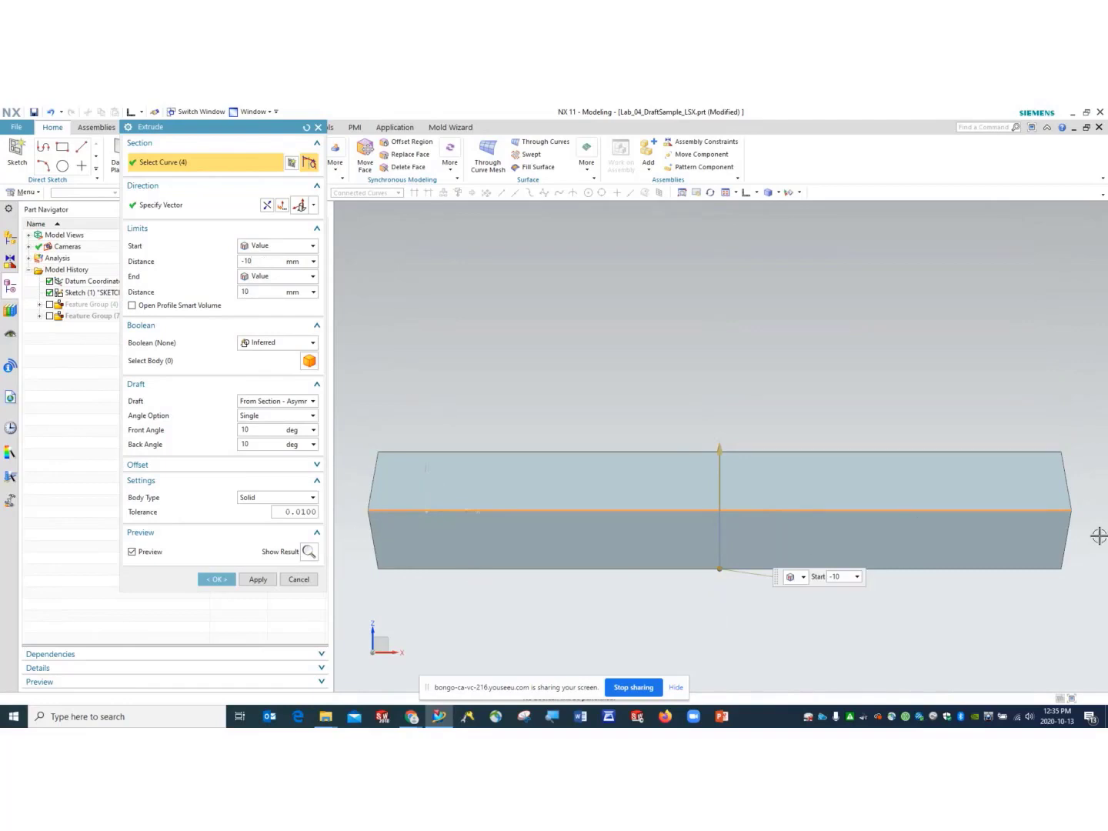
{"action": "left_click", "coordinate": [240, 292]}
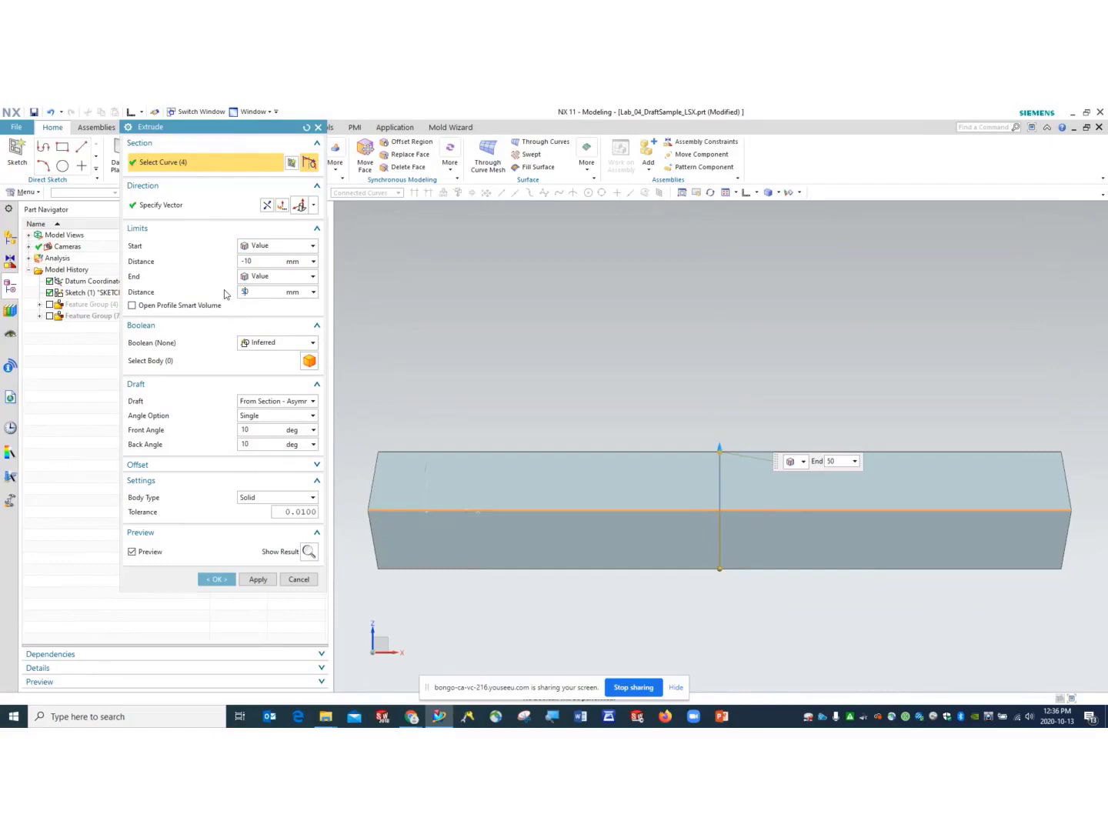
{"action": "type", "text": "50"}
{"action": "key", "text": "Return"}
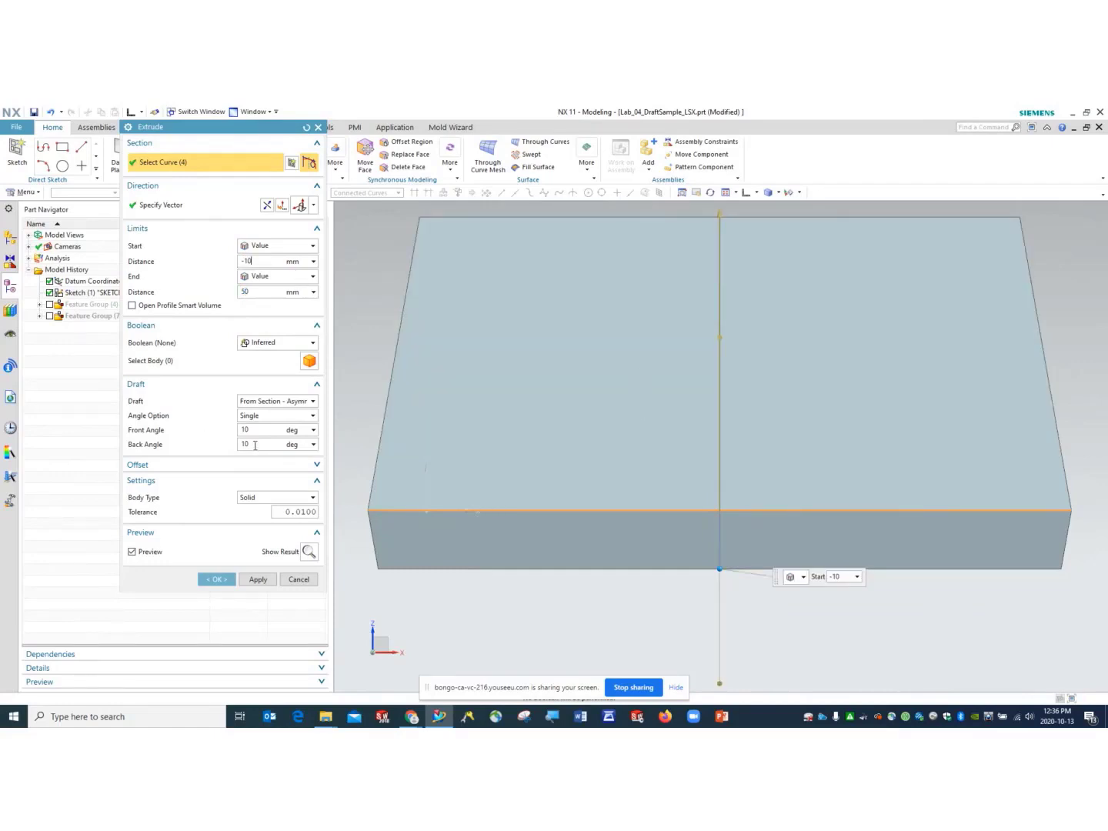
- Use a From Section symmetric 10° draft and change the start distance to -50 mm
{"action": "left_click", "coordinate": [297, 401]}
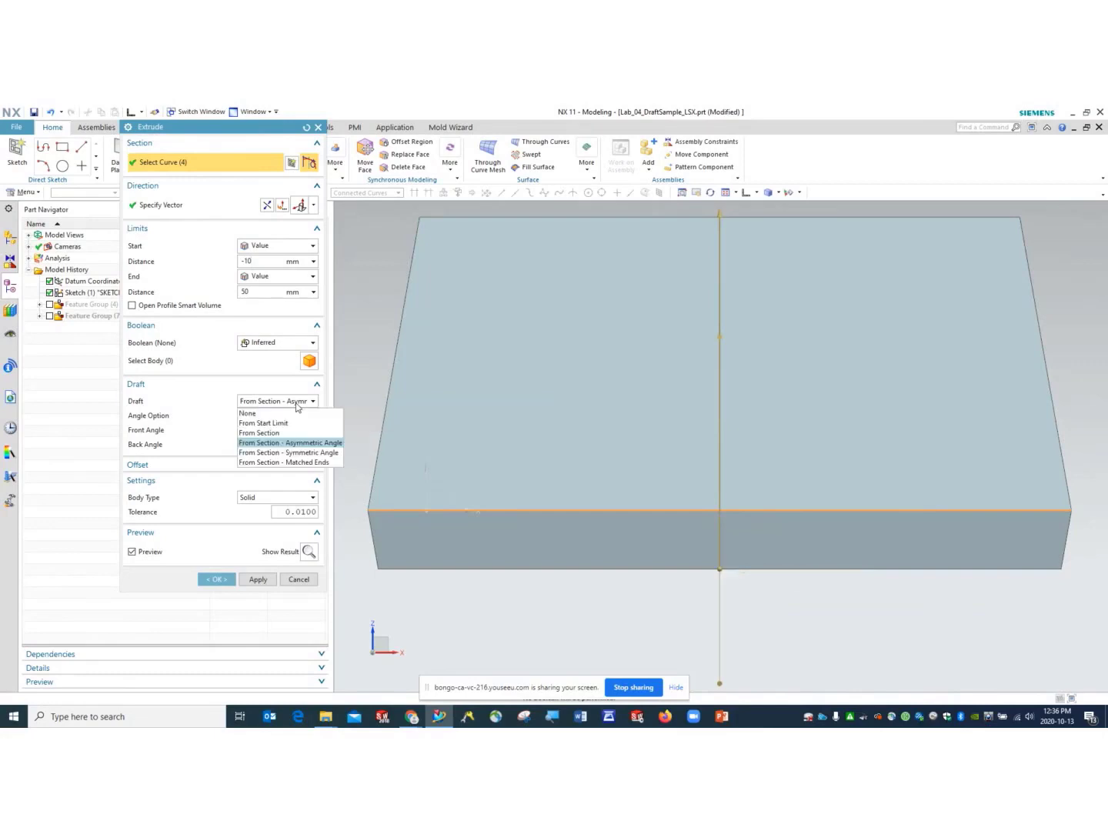
{"action": "left_click", "coordinate": [297, 452]}
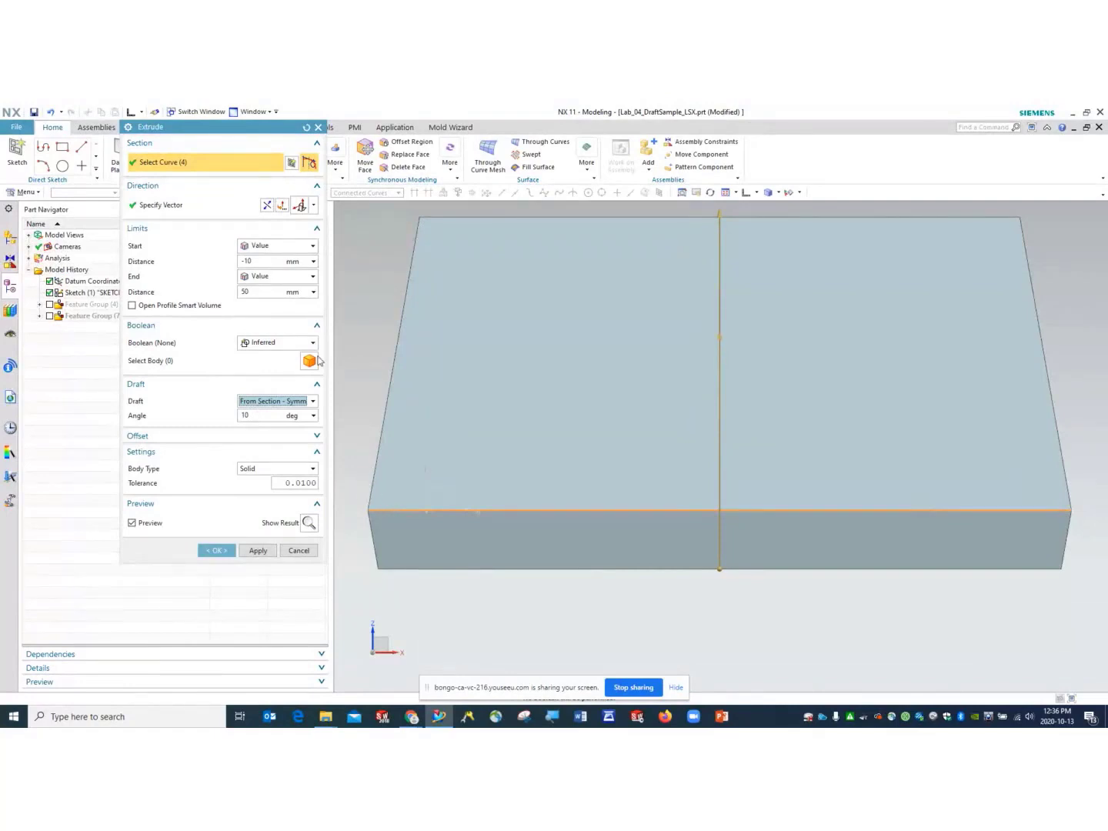
{"action": "left_click", "coordinate": [256, 261]}
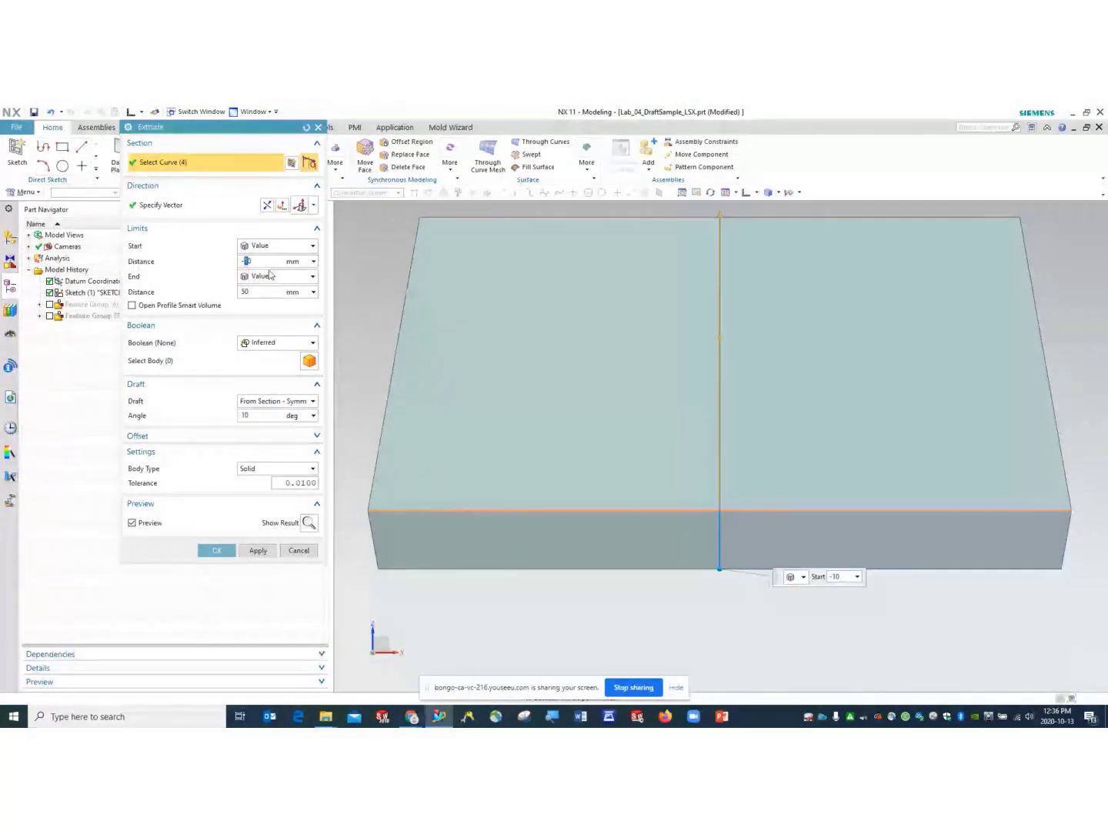
{"action": "type", "text": "5"}
{"action": "left_click", "coordinate": [268, 291]}
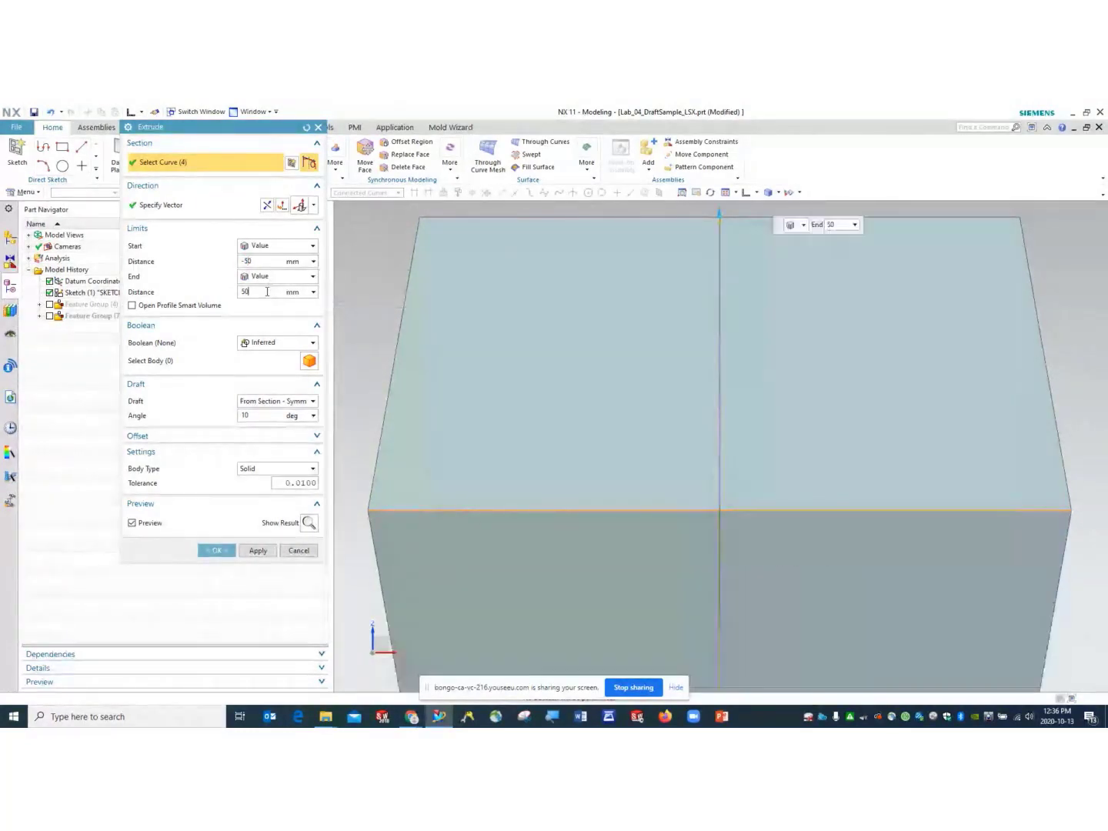
{"action": "scroll", "coordinate": [730, 434], "scroll_direction": "down", "scroll_amount": 2}
{"action": "scroll", "coordinate": [729, 434], "scroll_direction": "down", "scroll_amount": 2}
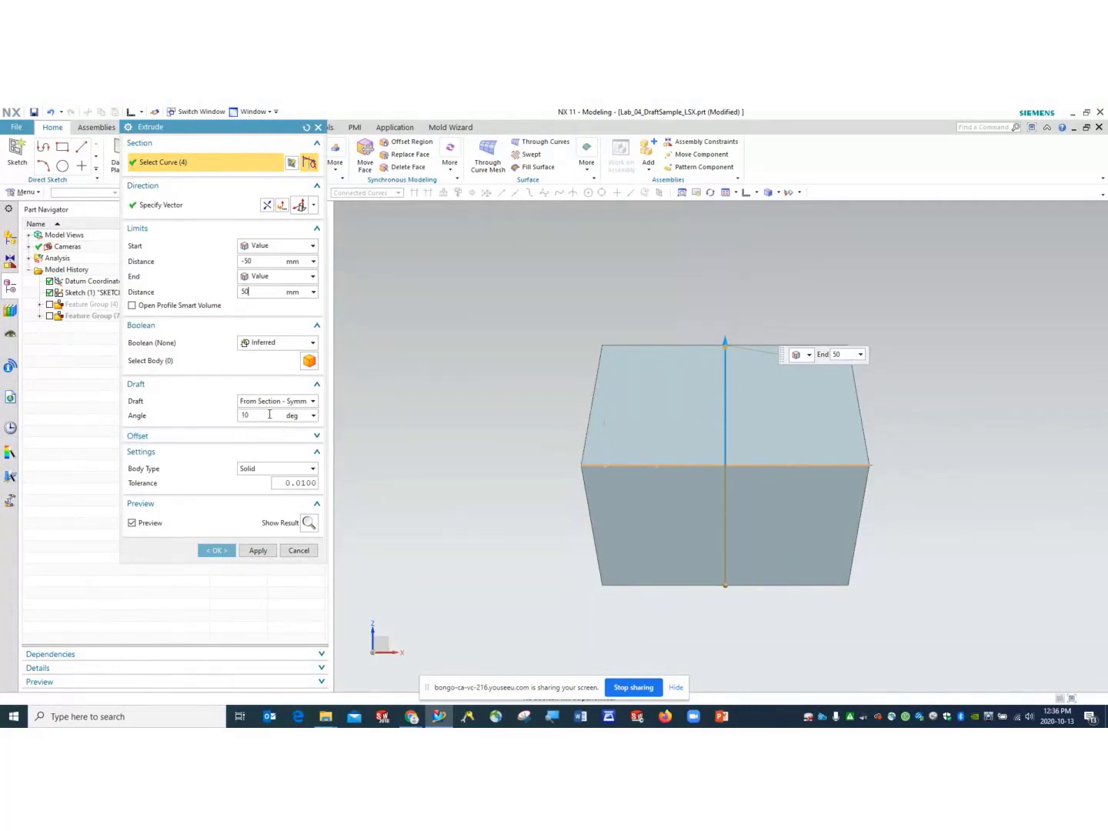
{"action": "left_click", "coordinate": [312, 401]}
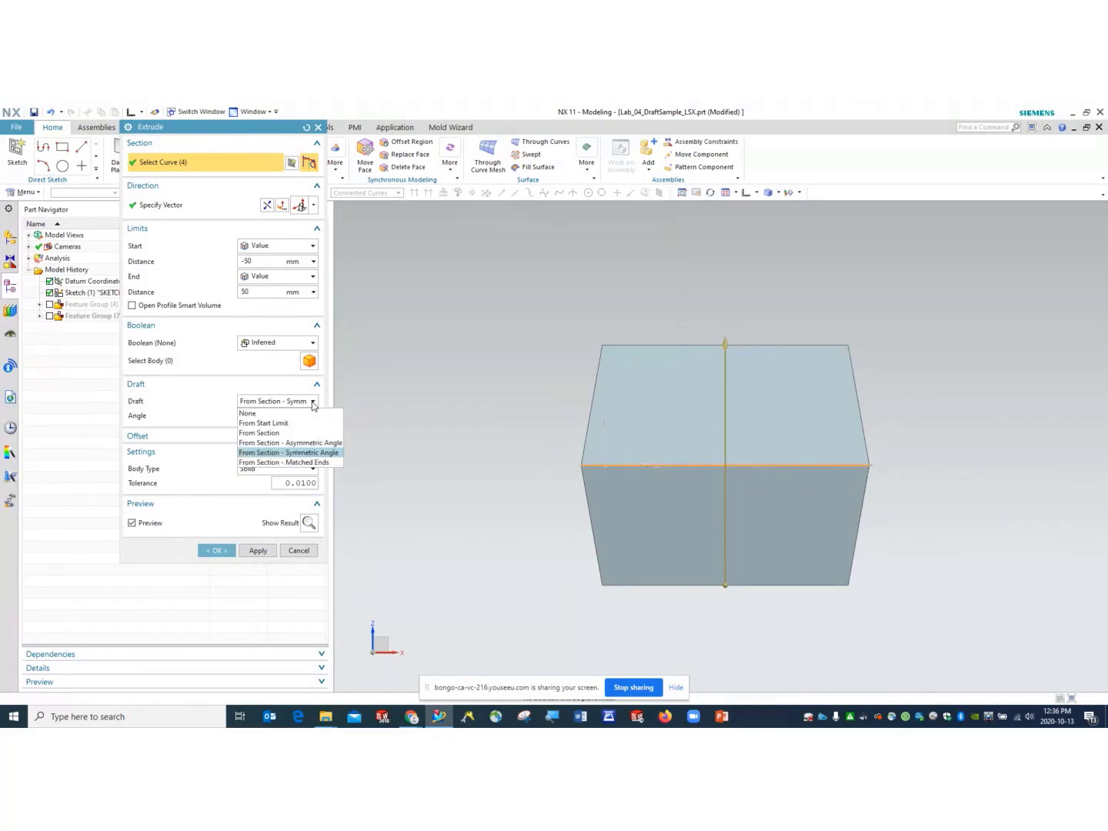
- Switch to a Matched Ends 10° draft and set the start distance back to -10 mm
{"action": "left_click", "coordinate": [289, 463]}
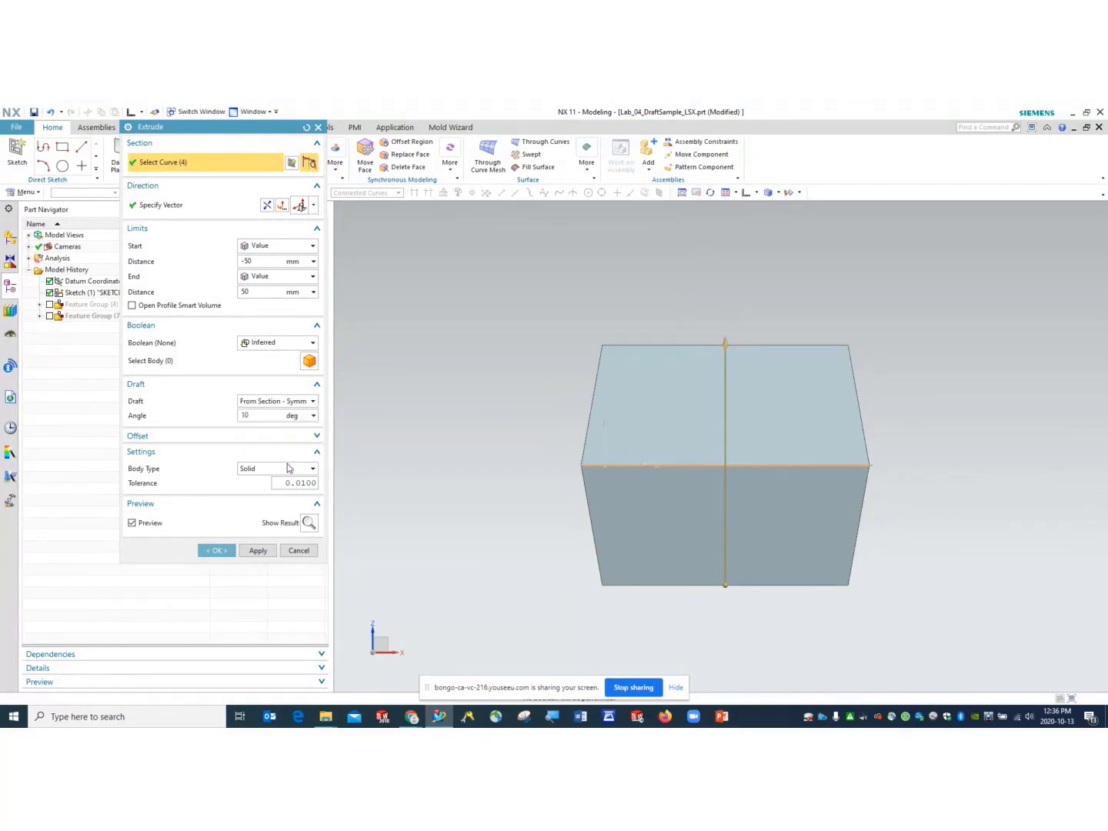
{"action": "left_click", "coordinate": [263, 415]}
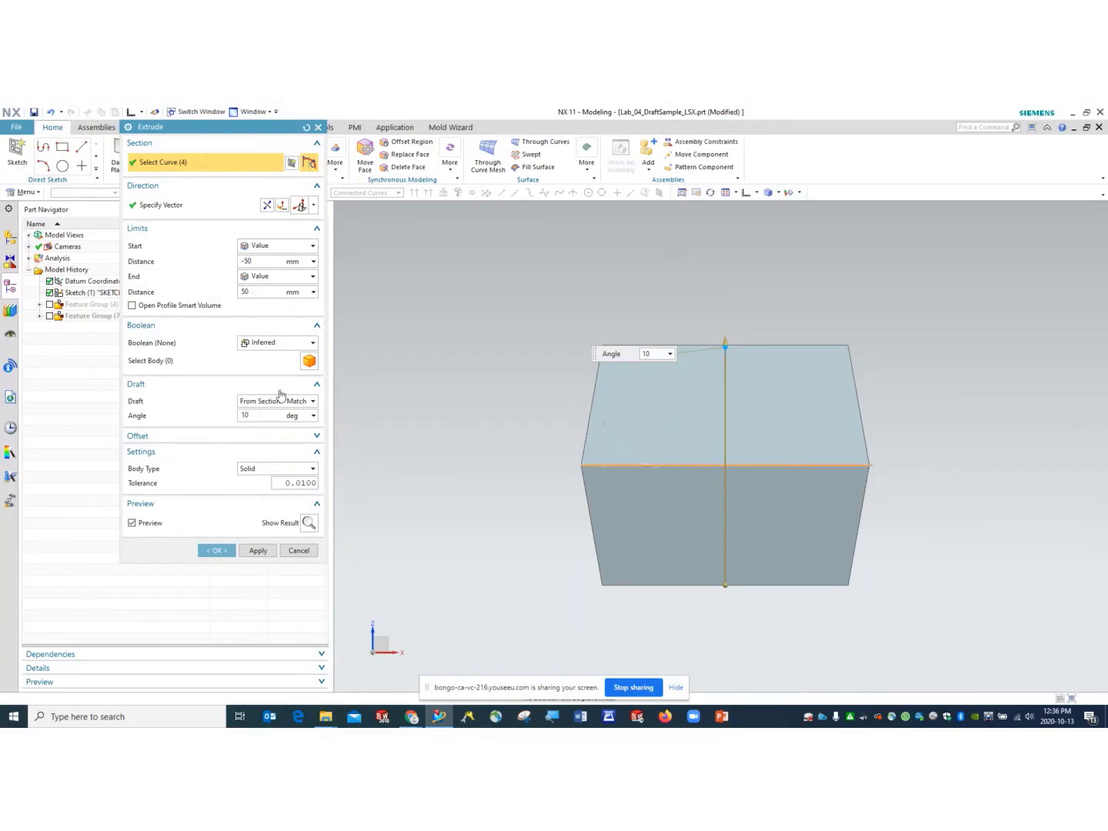
{"action": "left_click", "coordinate": [248, 261]}
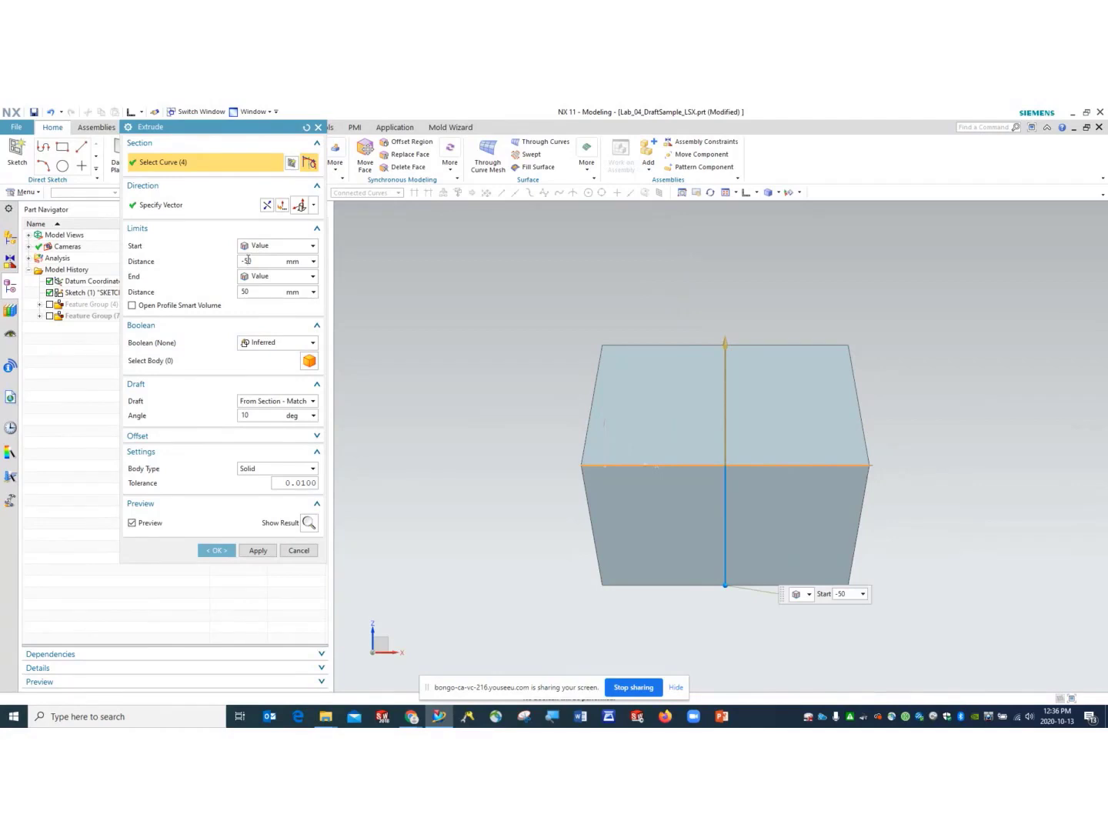
{"action": "middle_click_drag", "start_coordinate": [895, 489], "coordinate": [913, 521]}
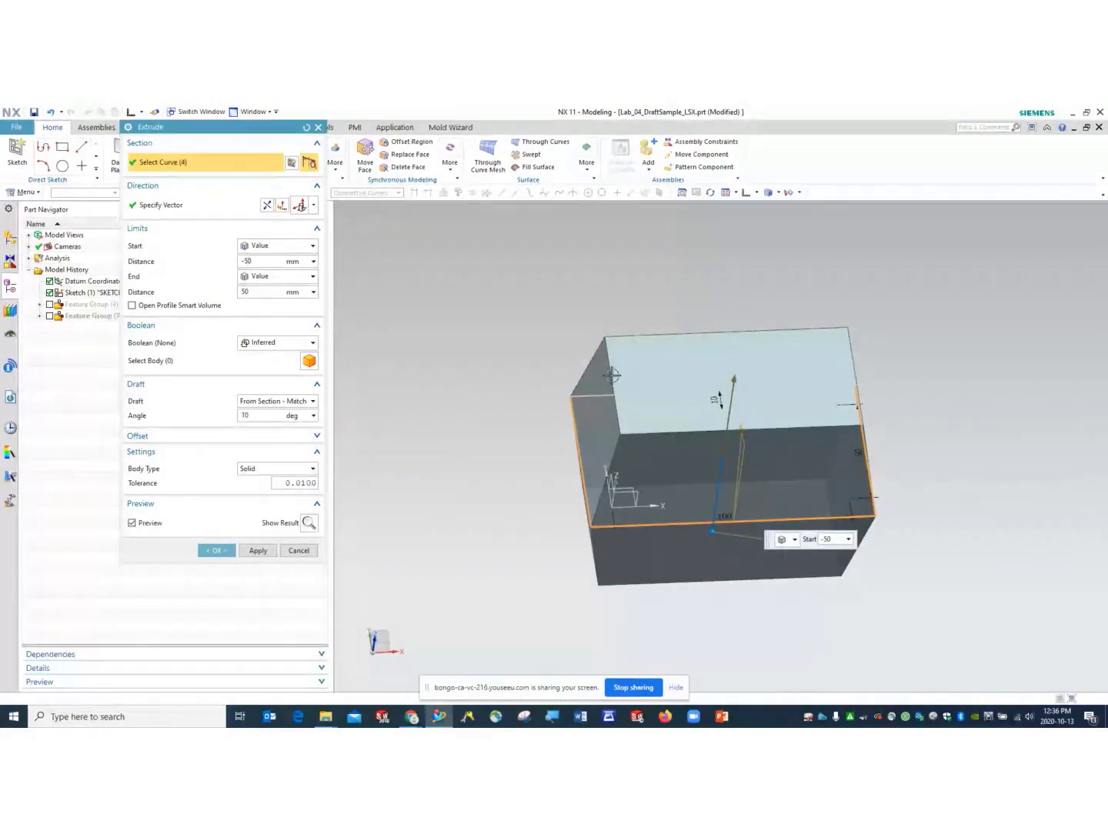
{"action": "middle_click_drag", "start_coordinate": [947, 534], "coordinate": [947, 452]}
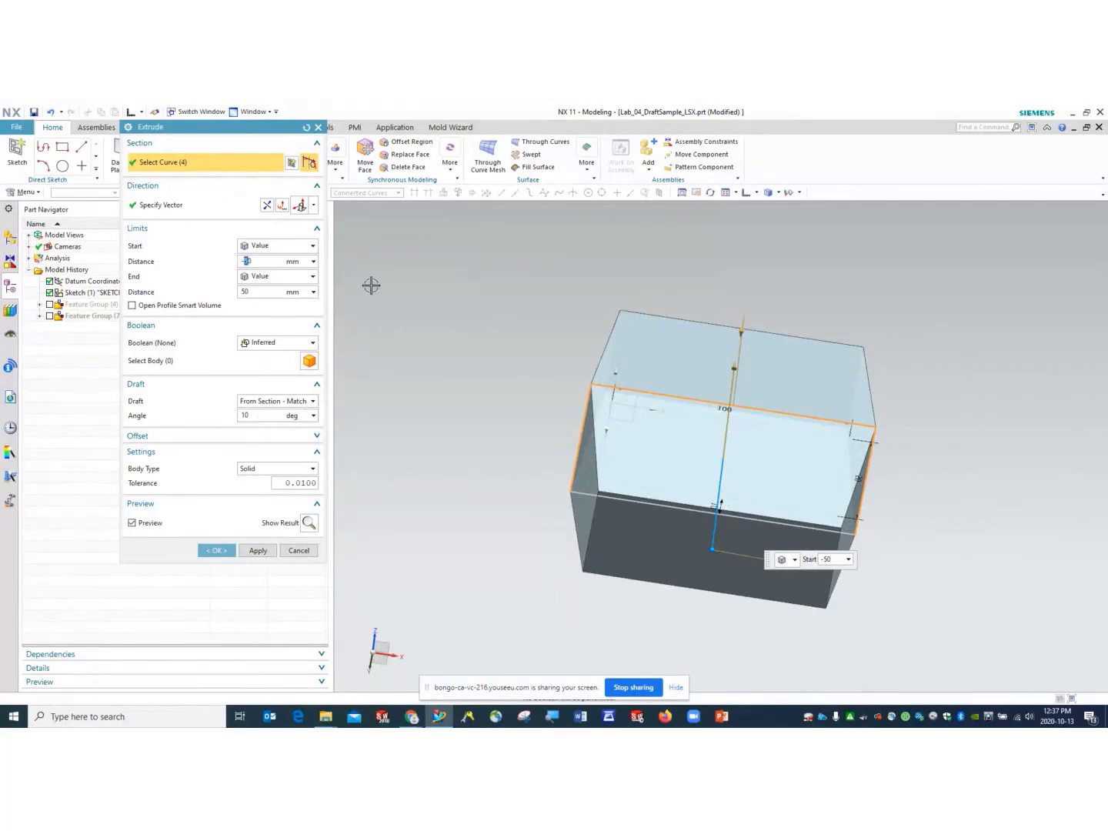
{"action": "type", "text": "-10"}
{"action": "left_click", "coordinate": [268, 292]}
- Inspect the drafted preview from several angles and finish the extrude
{"action": "mouse_move", "coordinate": [576, 493]}
{"action": "middle_mouse_down"}
{"action": "mouse_move", "coordinate": [579, 455]}
{"action": "mouse_move", "coordinate": [583, 478]}
{"action": "mouse_move", "coordinate": [560, 540]}
{"action": "mouse_move", "coordinate": [582, 480]}
{"action": "middle_mouse_up"}
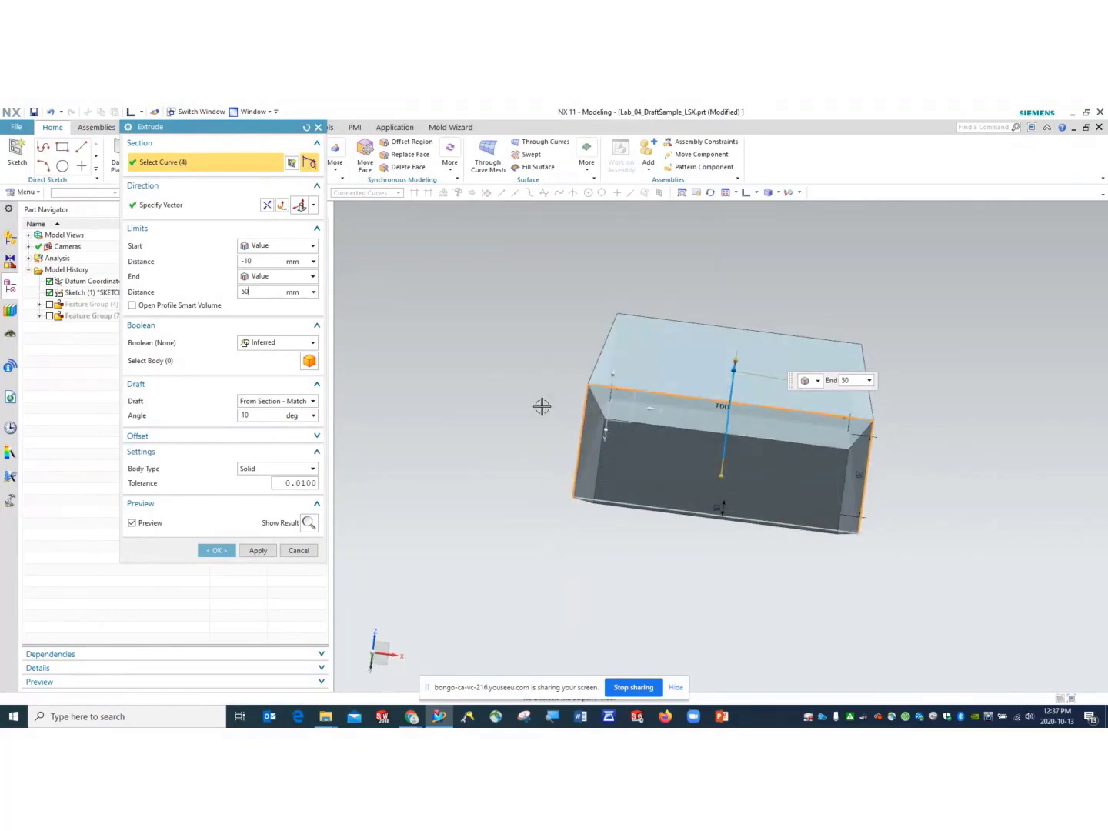
{"action": "middle_click_drag", "start_coordinate": [542, 406], "coordinate": [521, 490]}
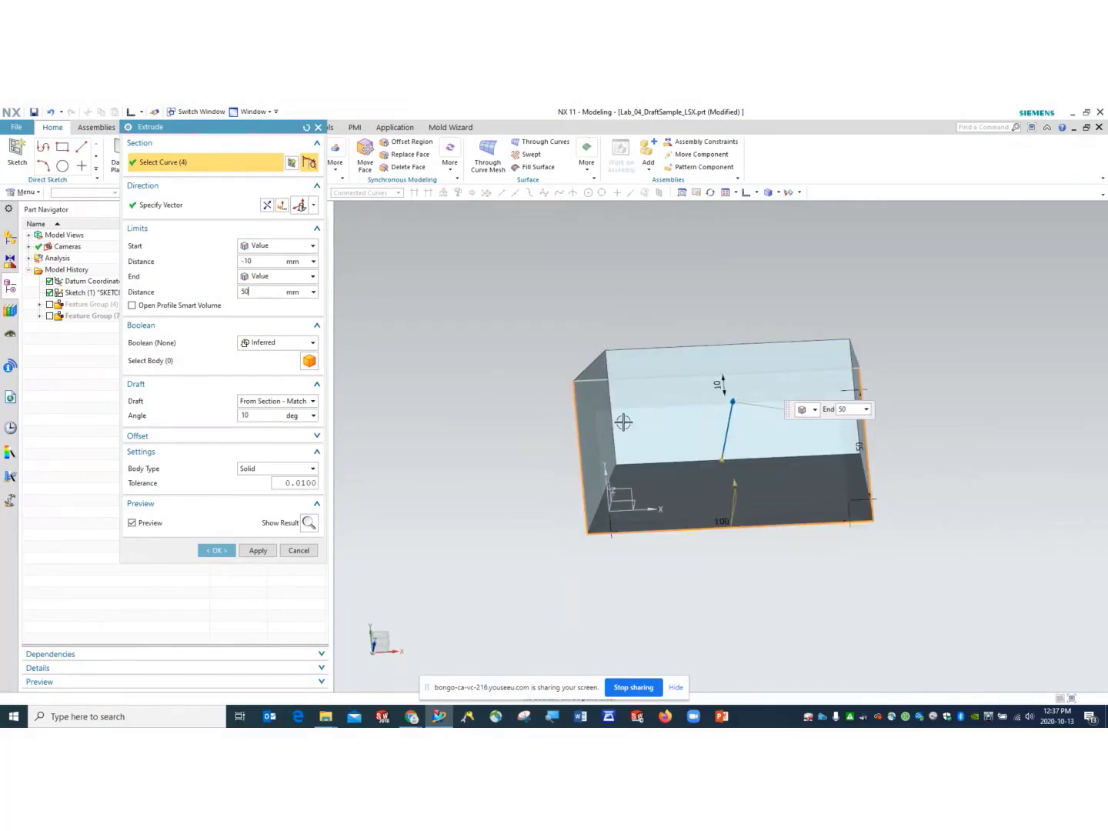
{"action": "left_click", "coordinate": [313, 402]}
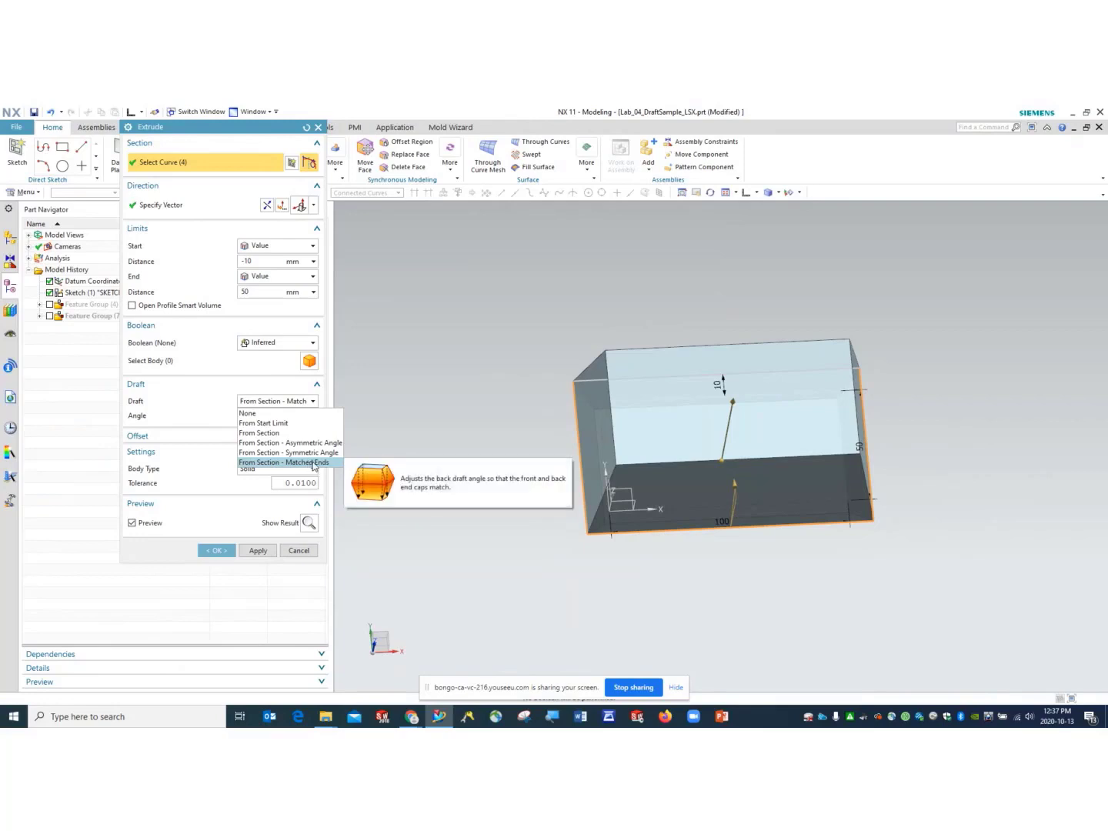
{"action": "middle_click", "coordinate": [899, 397]}
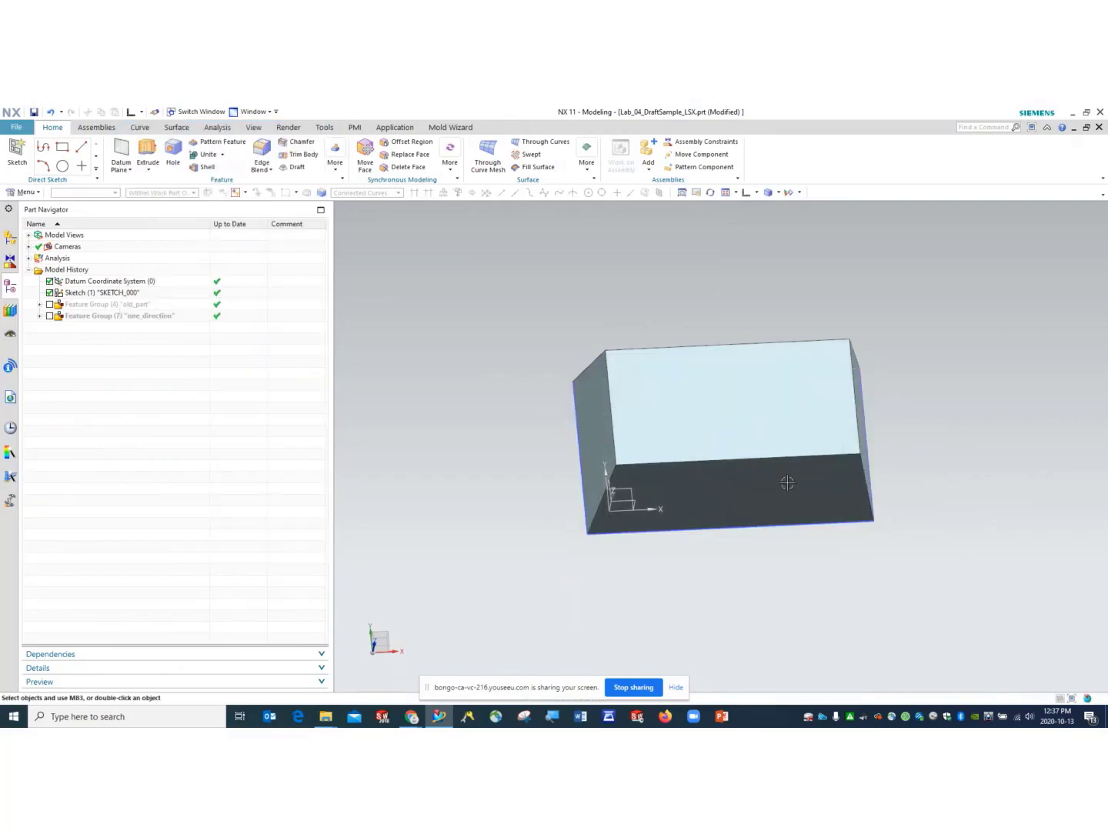
{"action": "middle_click_drag", "start_coordinate": [799, 383], "coordinate": [804, 350]}
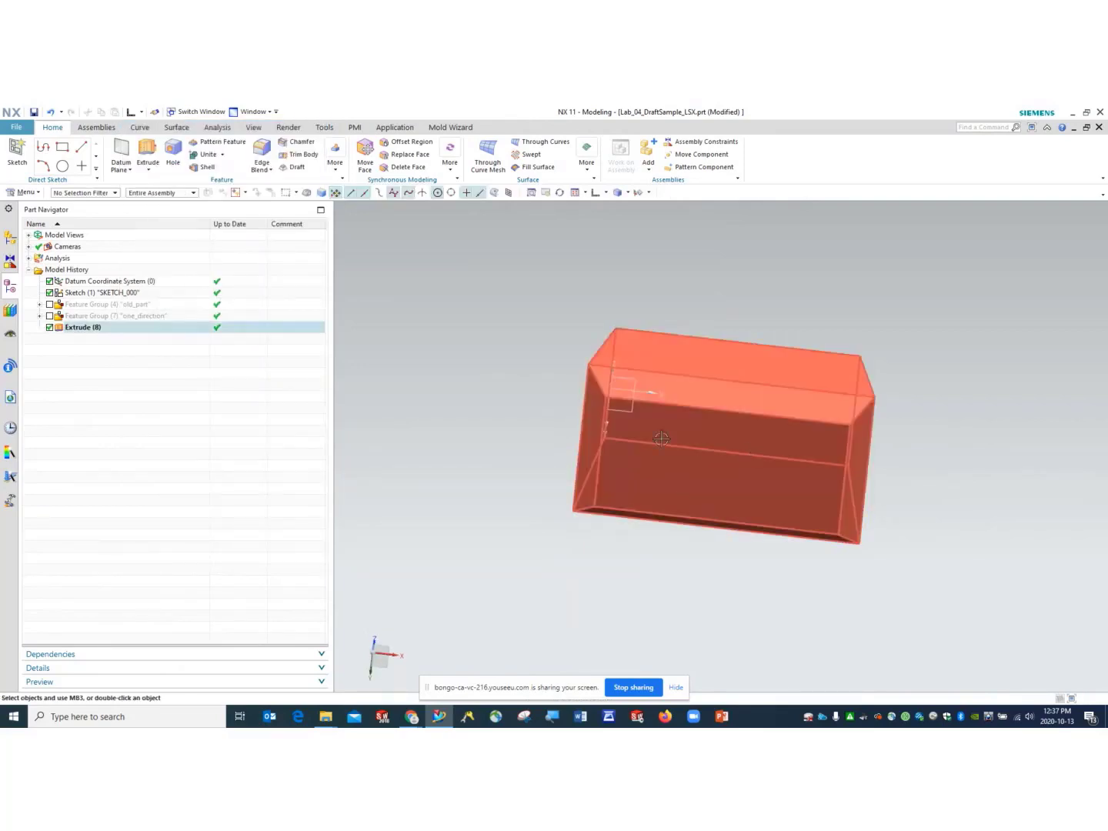
{"action": "left_click", "coordinate": [76, 328]}
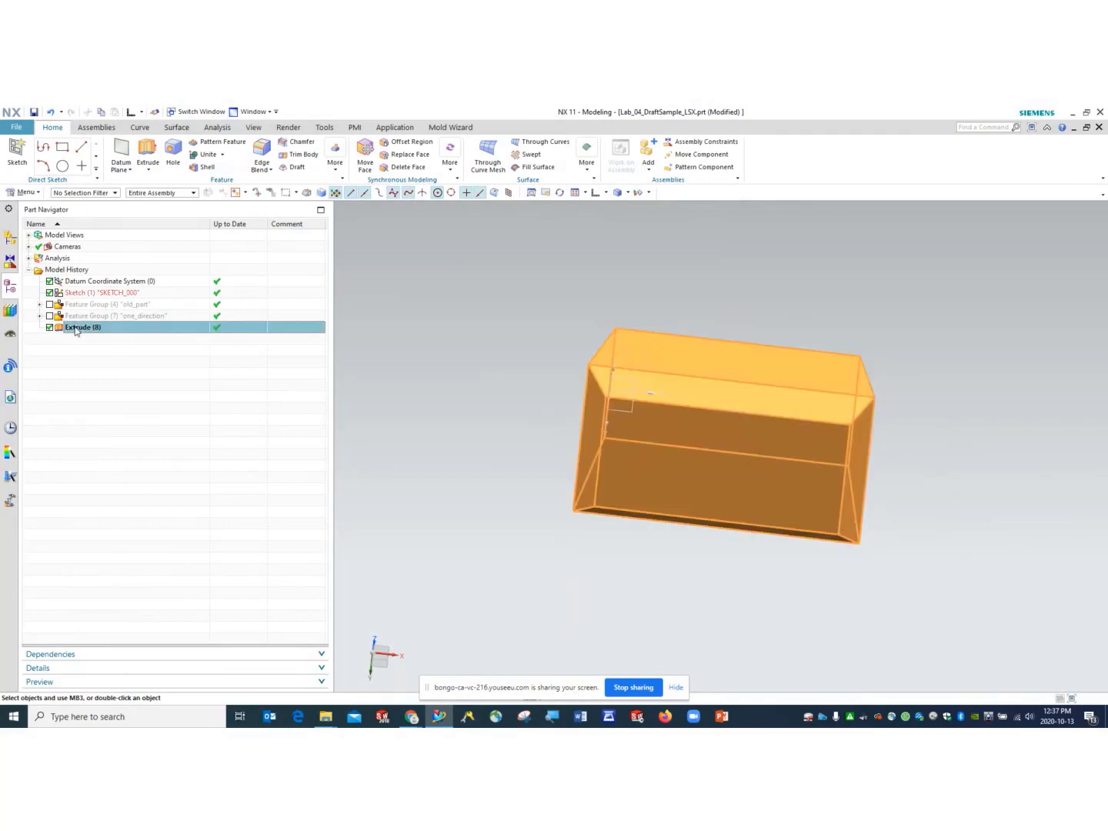
{"action": "right_click", "coordinate": [77, 330]}
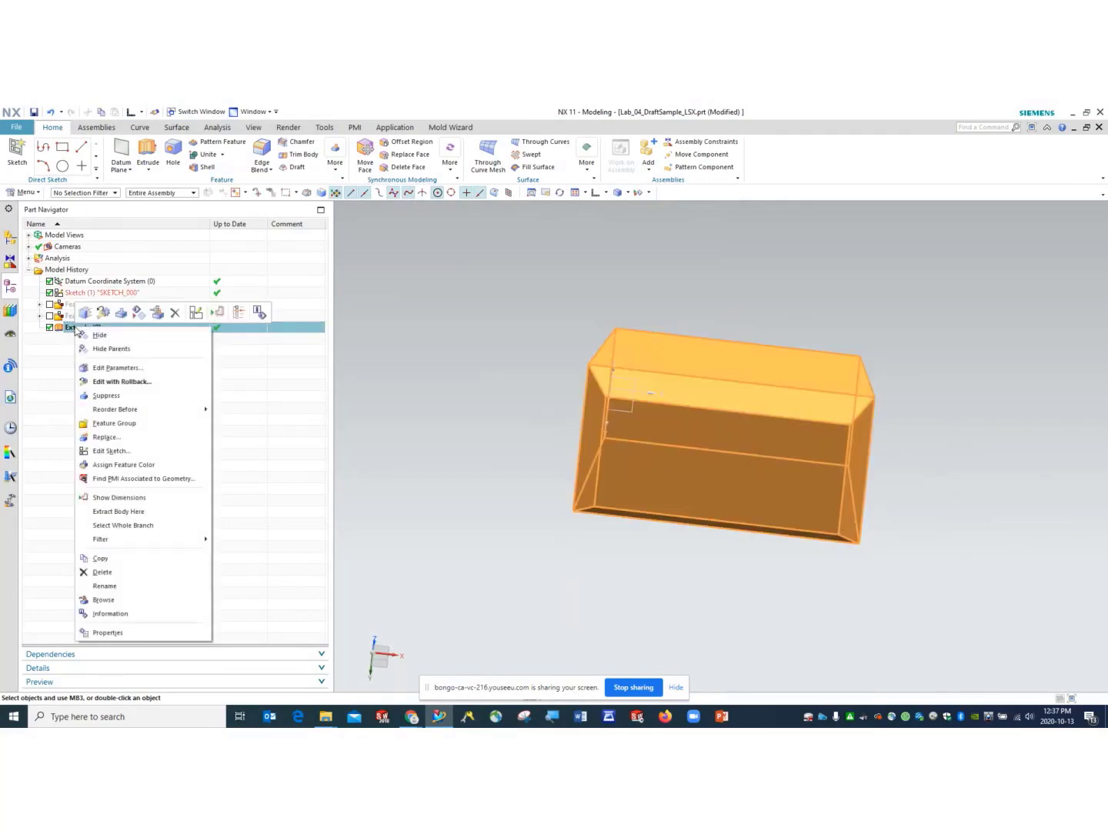
{"action": "left_click", "coordinate": [122, 381]}
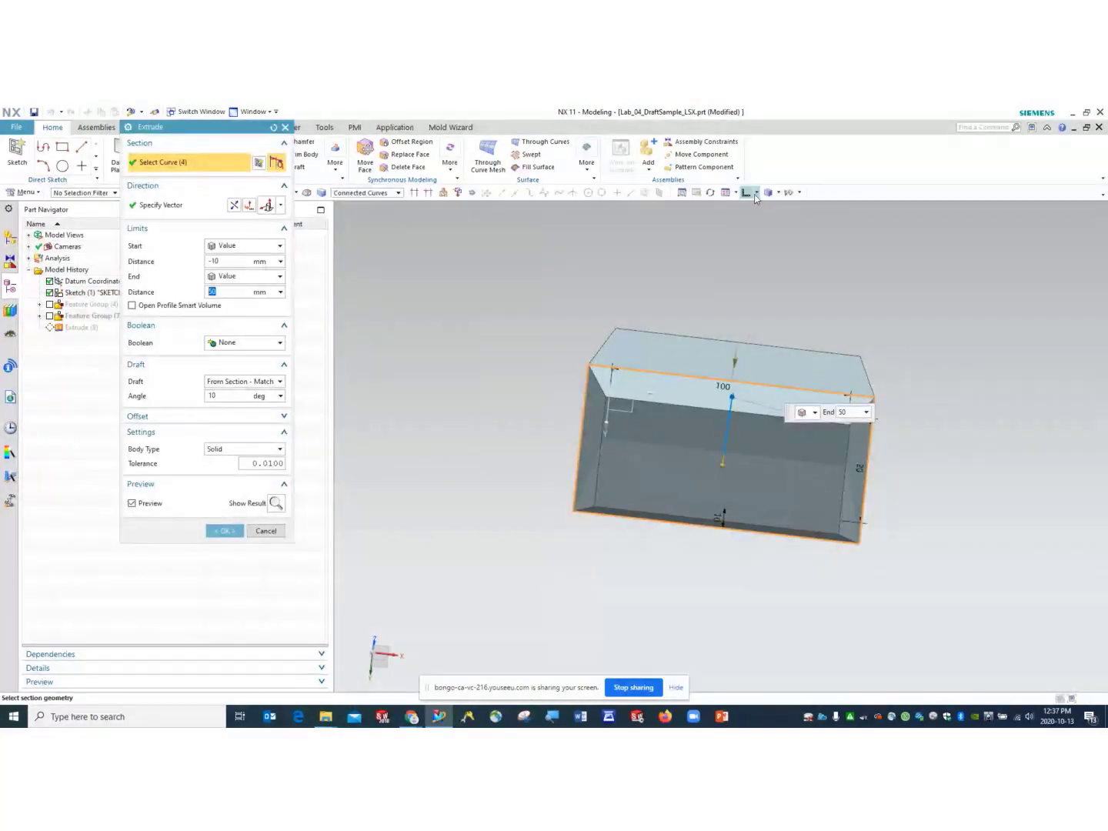
{"action": "left_click", "coordinate": [755, 193]}
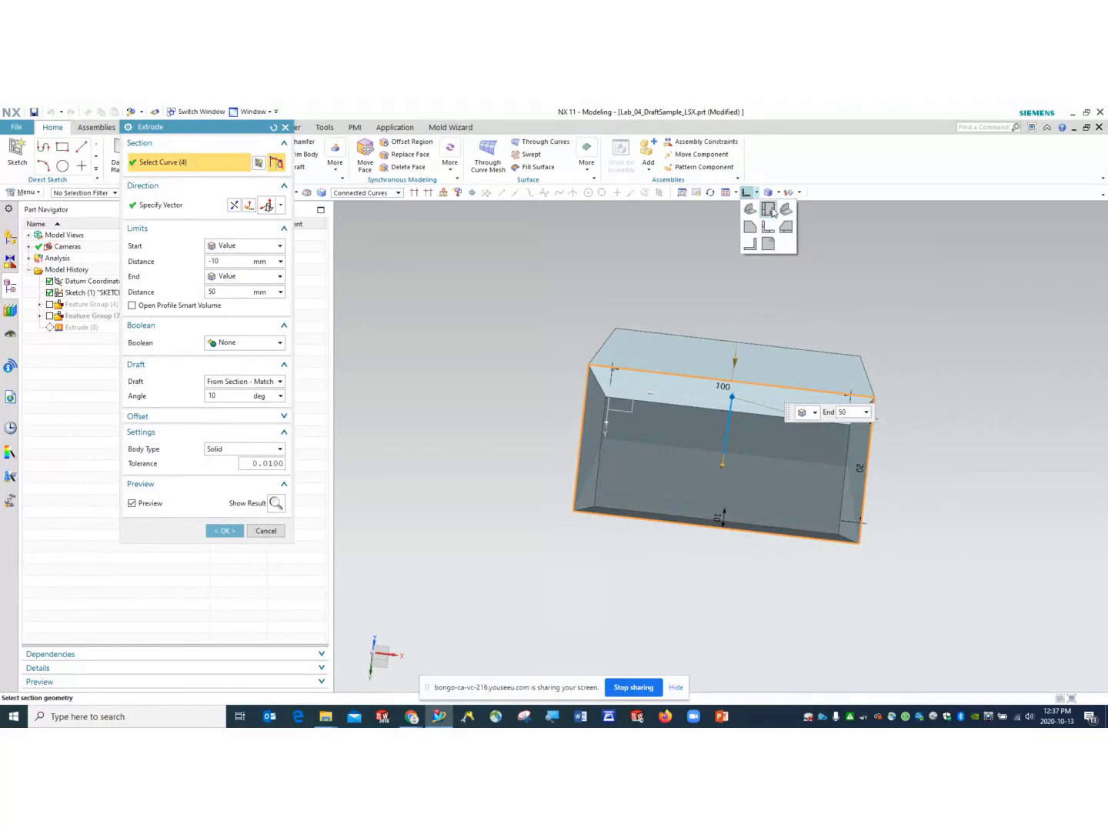
{"action": "left_click", "coordinate": [772, 212]}
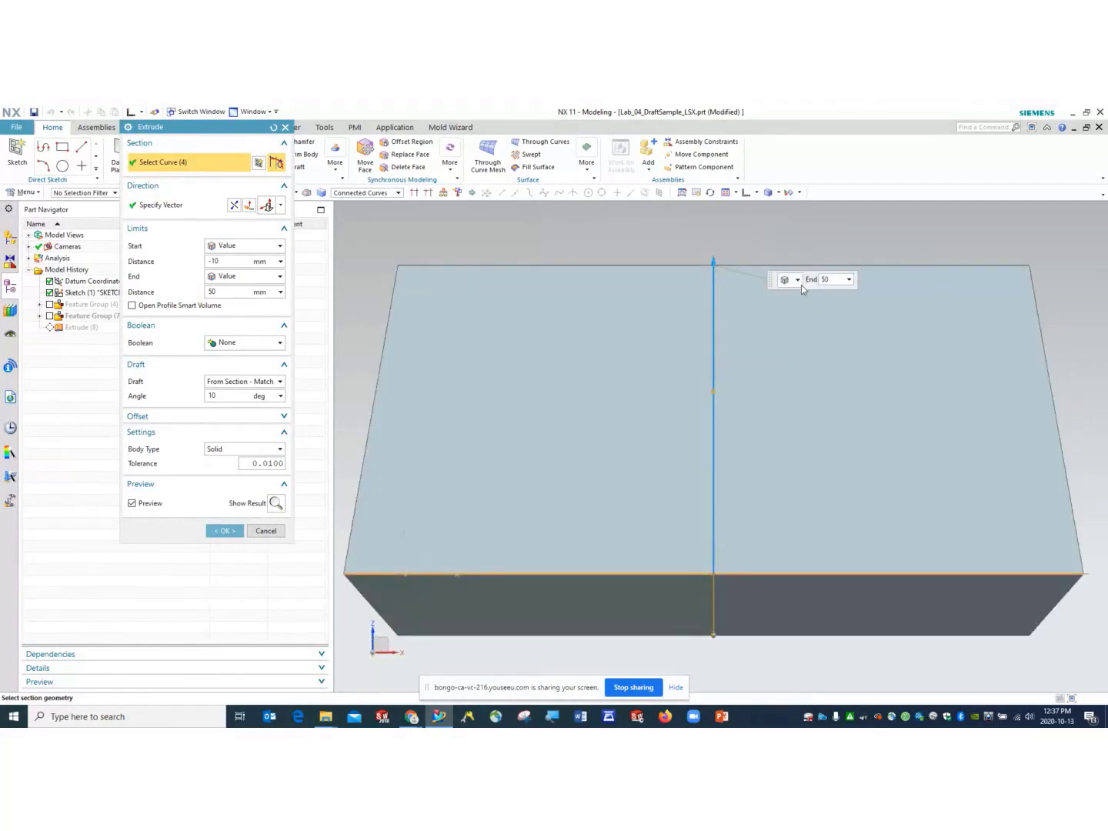
{"action": "left_click", "coordinate": [224, 530]}
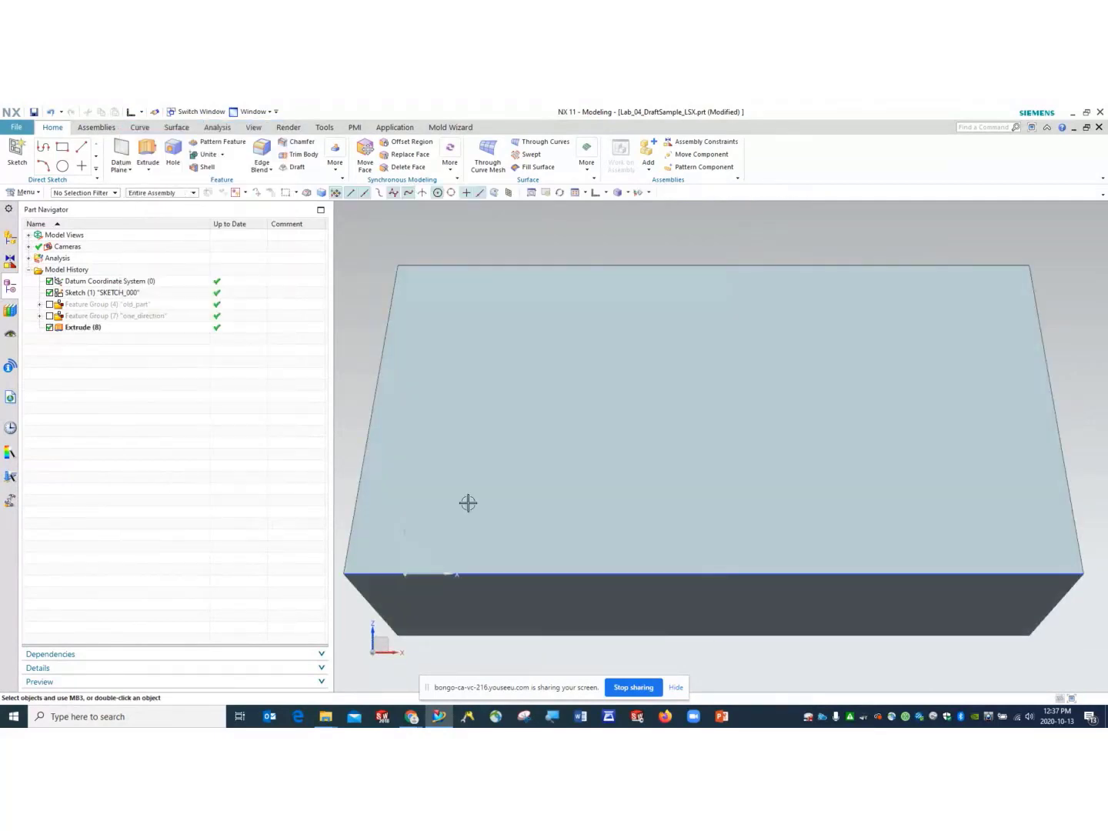
{"action": "scroll", "coordinate": [500, 471], "scroll_direction": "down", "scroll_amount": 3}
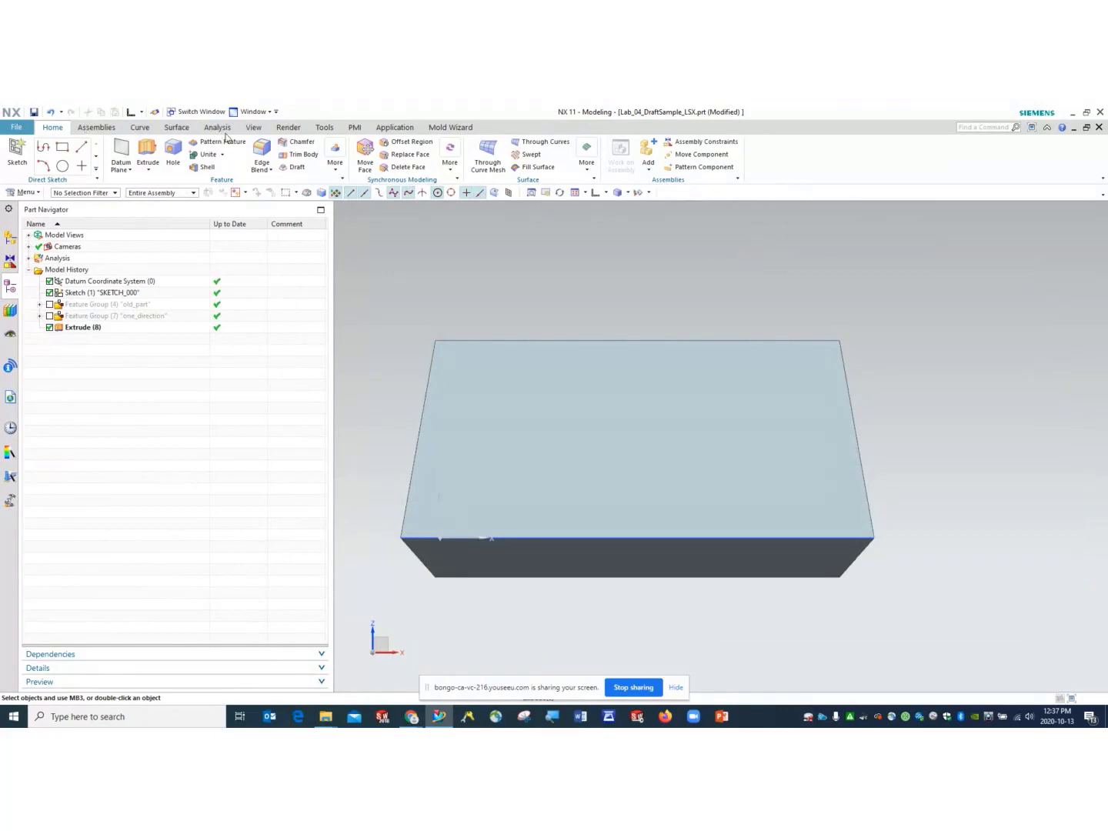
- Measure the top edge's simple distance, corner to corner, keeping the 102.3673 mm measurement
{"action": "left_click", "coordinate": [217, 127]}
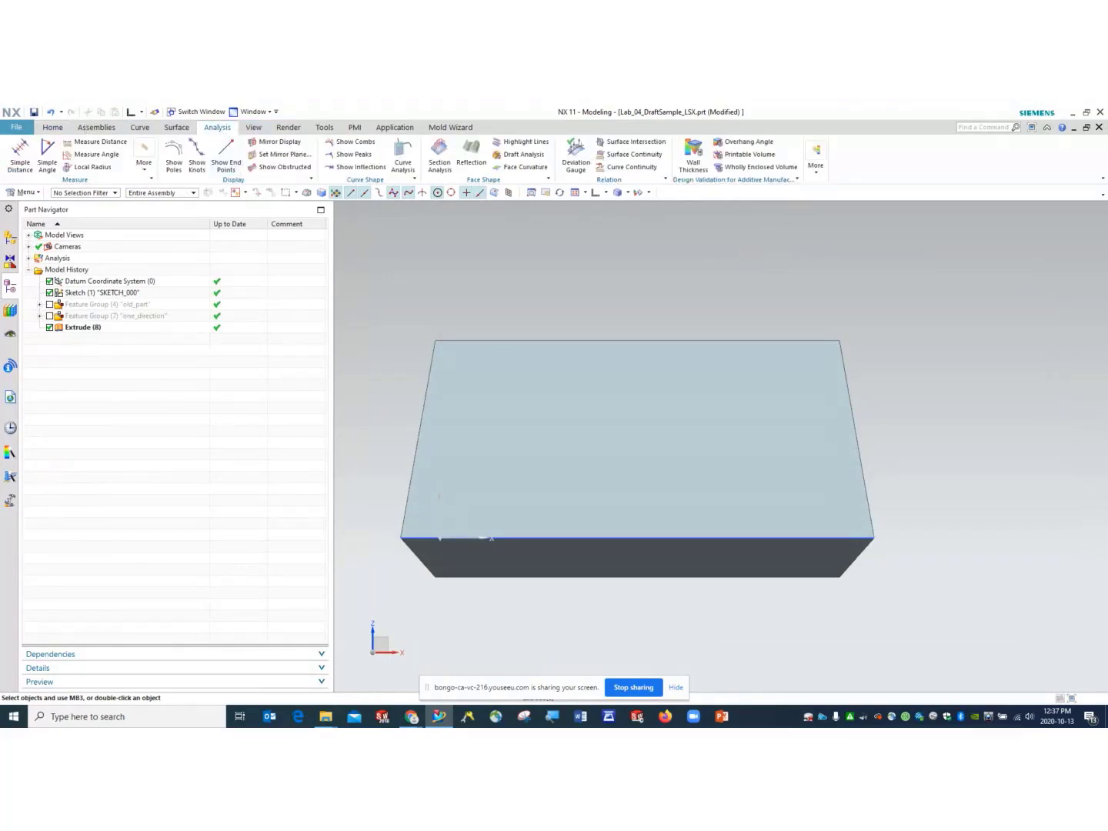
{"action": "left_click", "coordinate": [20, 154]}
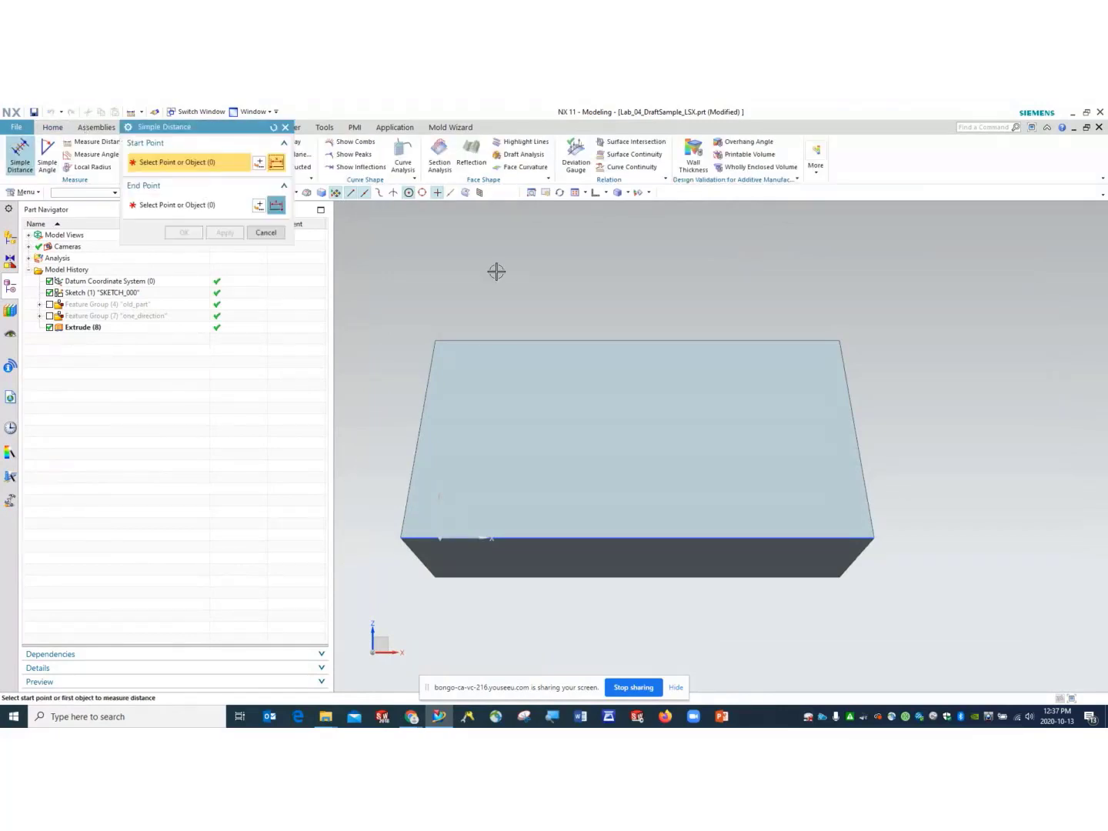
{"action": "left_click", "coordinate": [436, 341]}
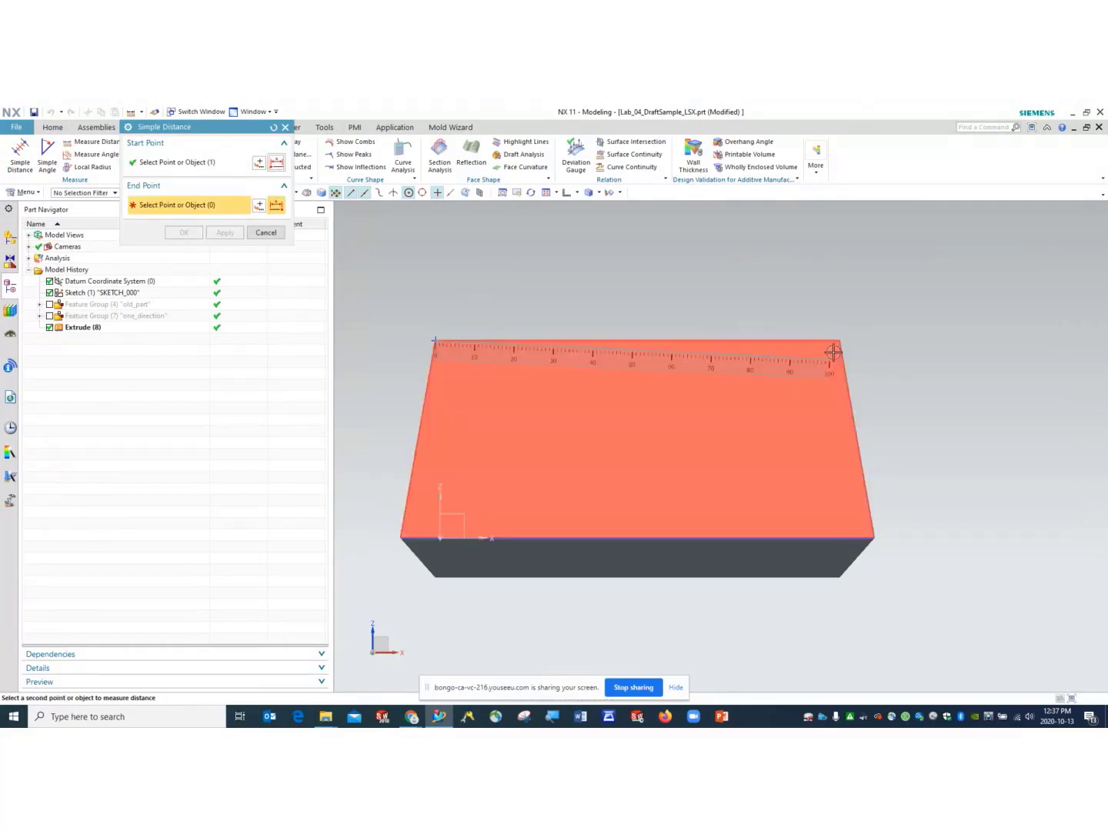
{"action": "left_click", "coordinate": [837, 343]}
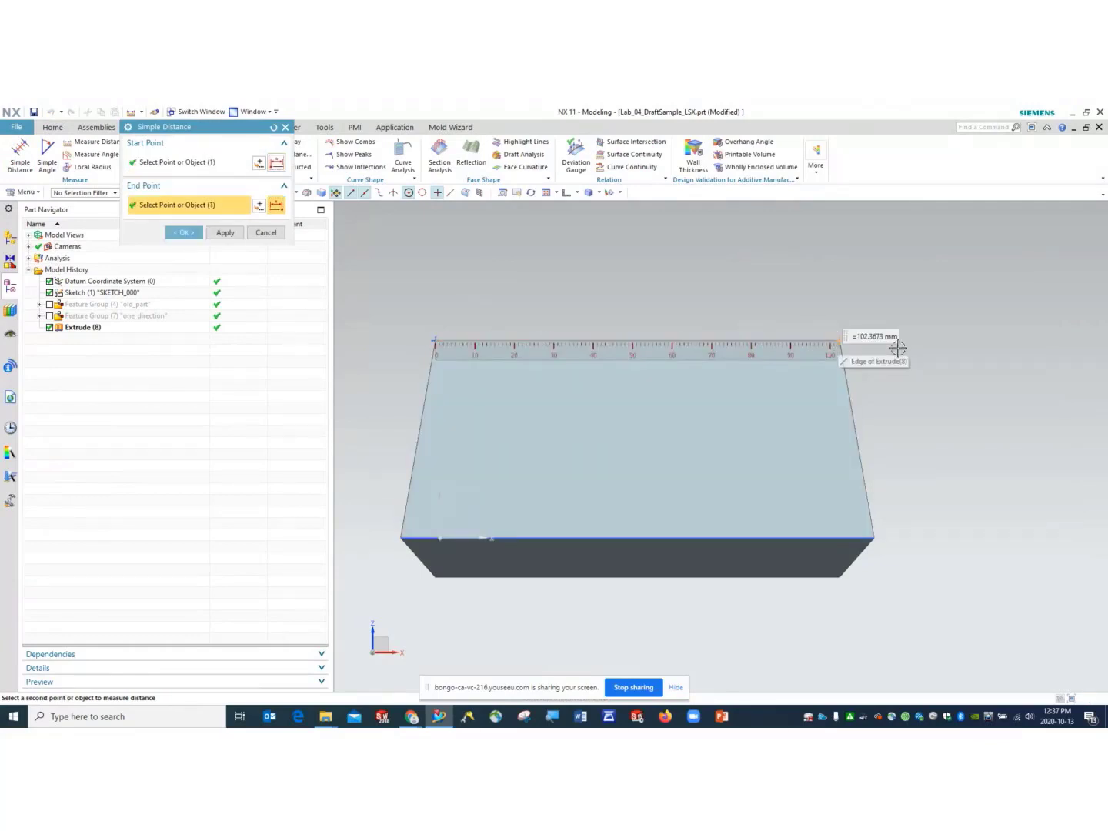
{"action": "left_click", "coordinate": [223, 232]}
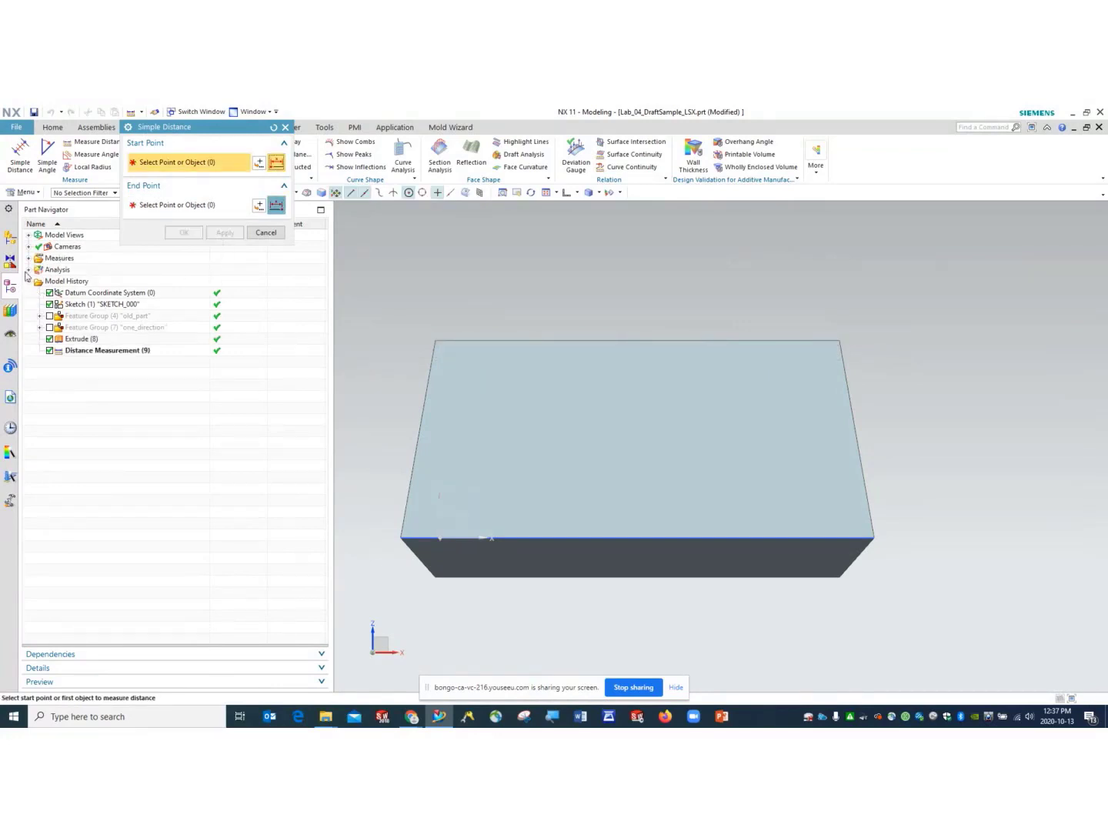
- Expand the Analysis node, peek into Draft Analysis, then expand Measures in the Part Navigator
{"action": "left_click", "coordinate": [29, 270]}
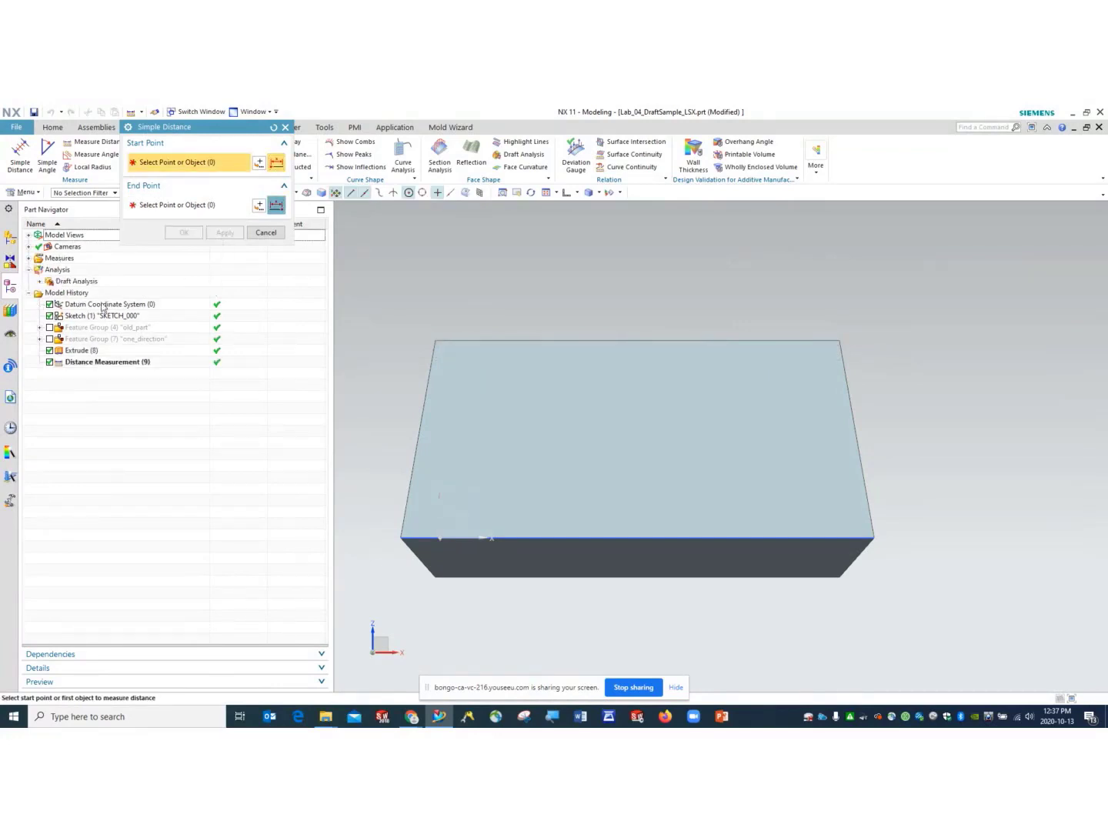
{"action": "left_click", "coordinate": [39, 282]}
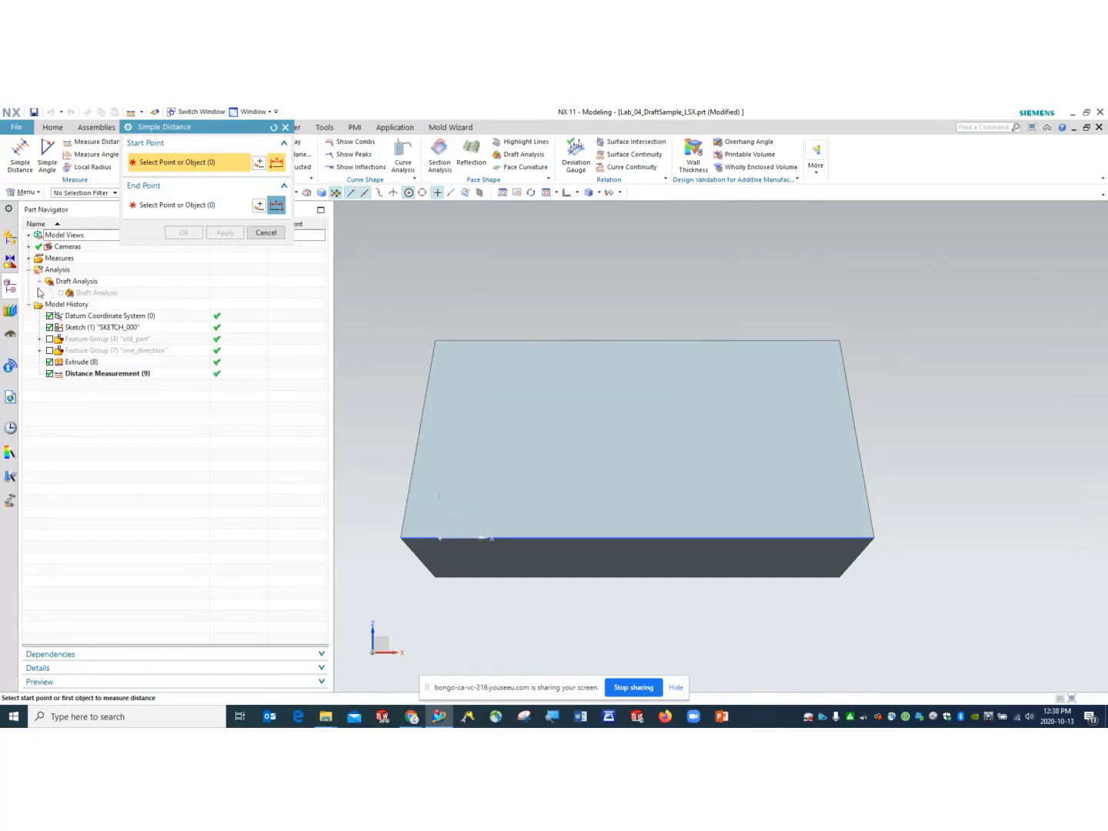
{"action": "left_click", "coordinate": [40, 282]}
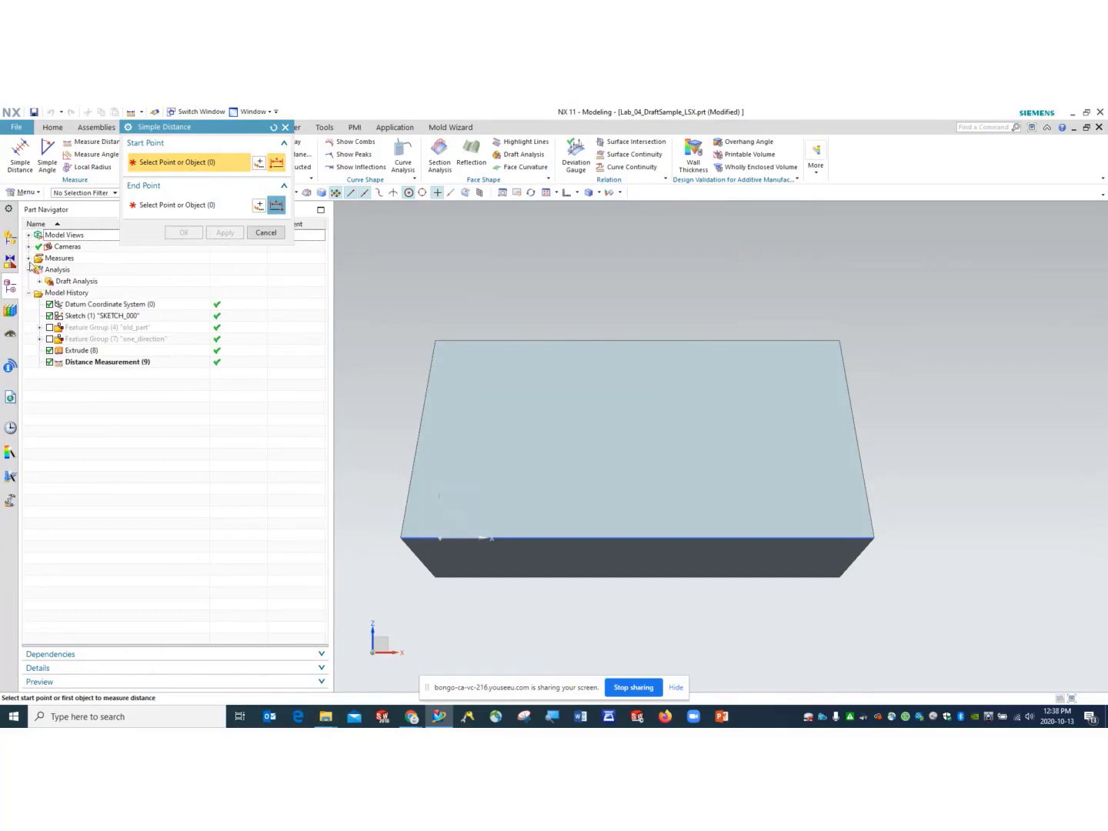
{"action": "left_click", "coordinate": [29, 259]}
{"action": "right_click", "coordinate": [82, 271]}
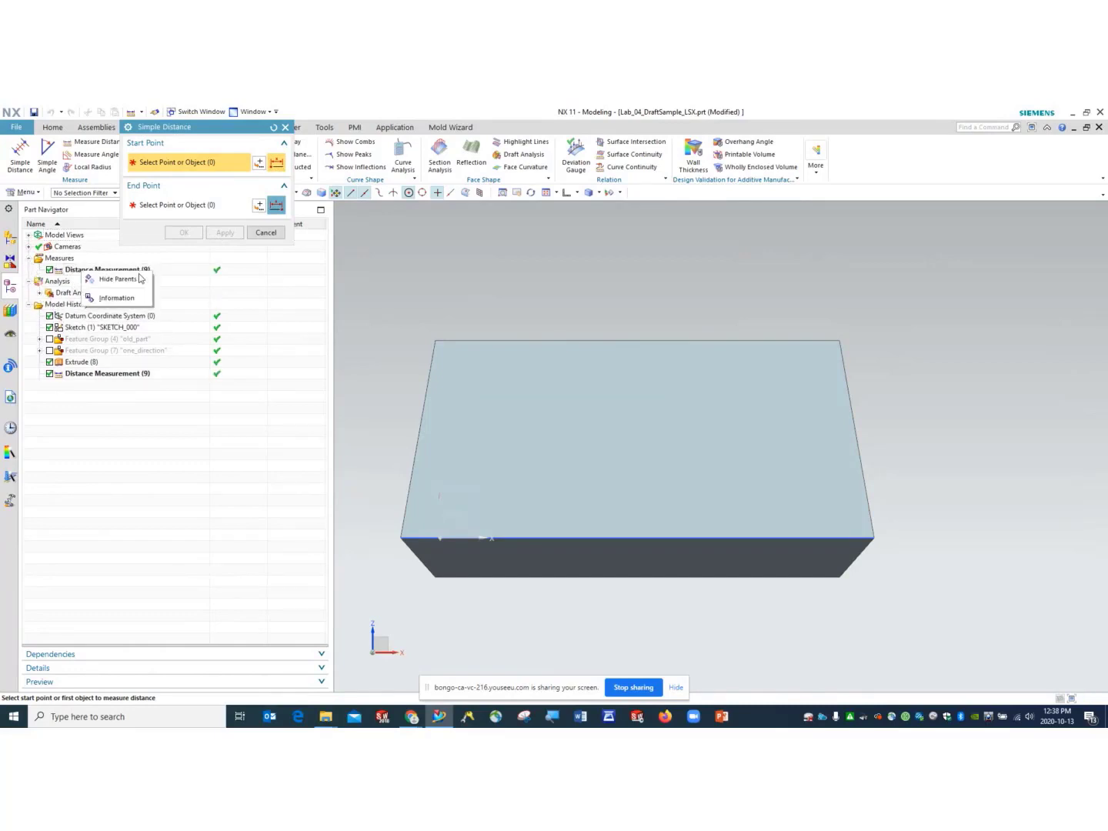
{"action": "left_click", "coordinate": [116, 299]}
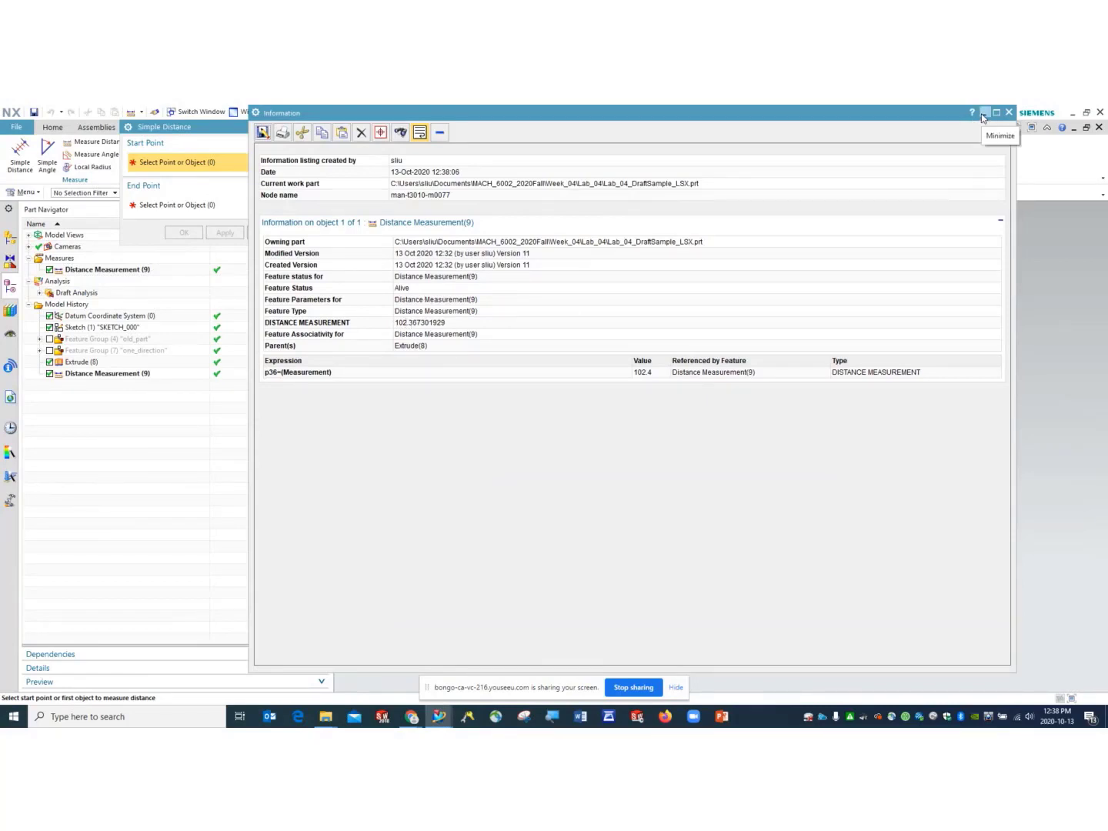
{"action": "left_click", "coordinate": [1009, 113]}
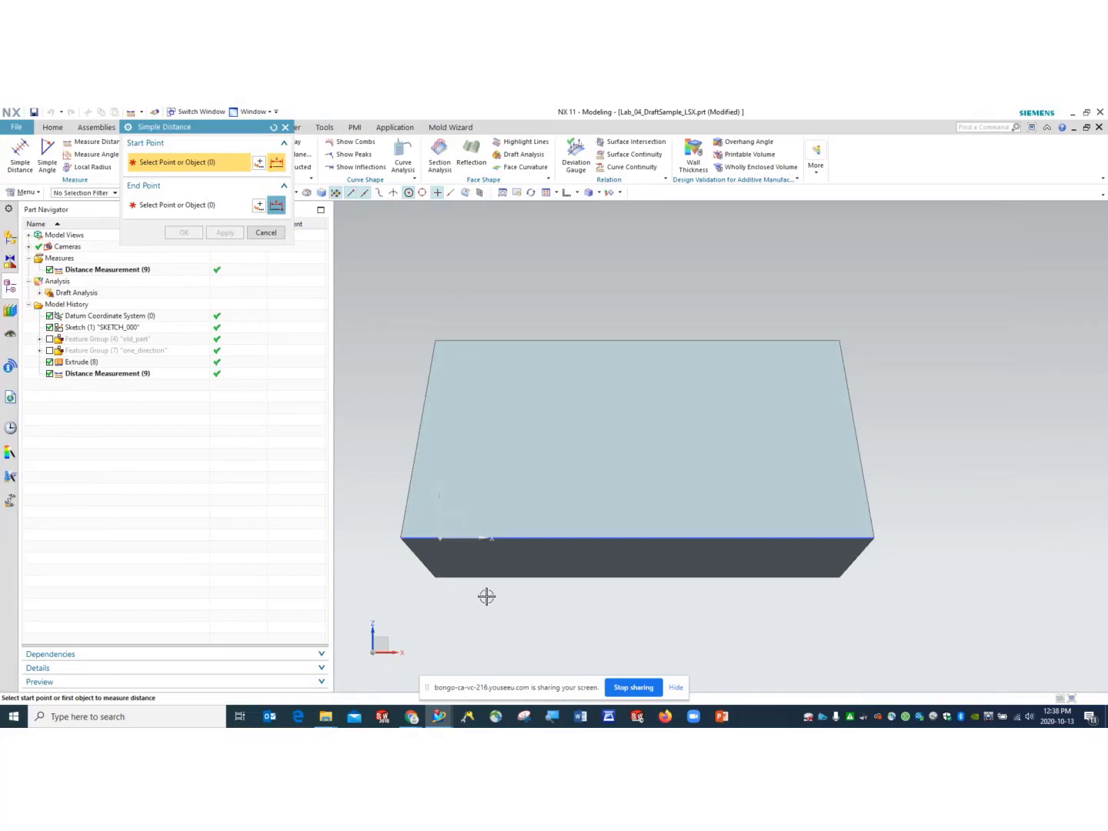
- Measure the block's front top edge from its left corner, saving 102.3673 mm as Distance Measurement (10)
{"action": "middle_click_drag", "start_coordinate": [487, 596], "coordinate": [493, 539]}
{"action": "left_click", "coordinate": [447, 477]}
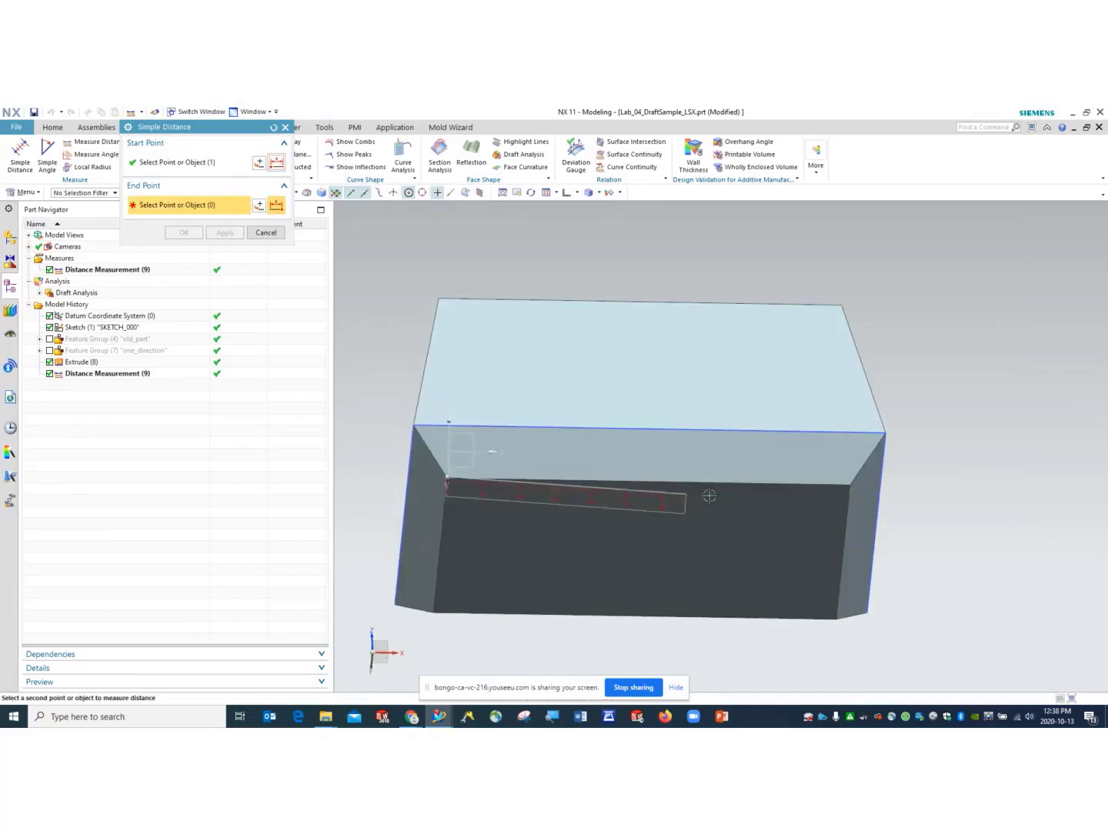
{"action": "left_click", "coordinate": [849, 482]}
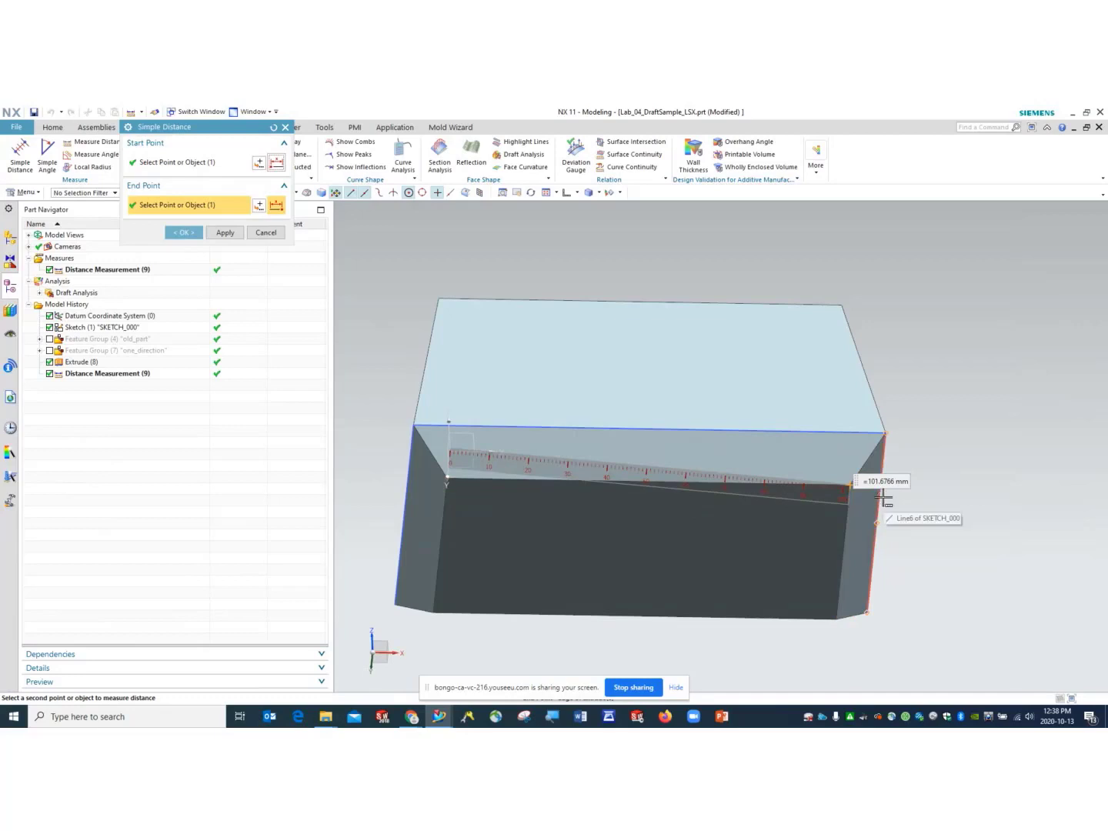
{"action": "mouse_move", "coordinate": [965, 552]}
{"action": "middle_mouse_down"}
{"action": "mouse_move", "coordinate": [967, 515]}
{"action": "mouse_move", "coordinate": [962, 523]}
{"action": "middle_mouse_up"}
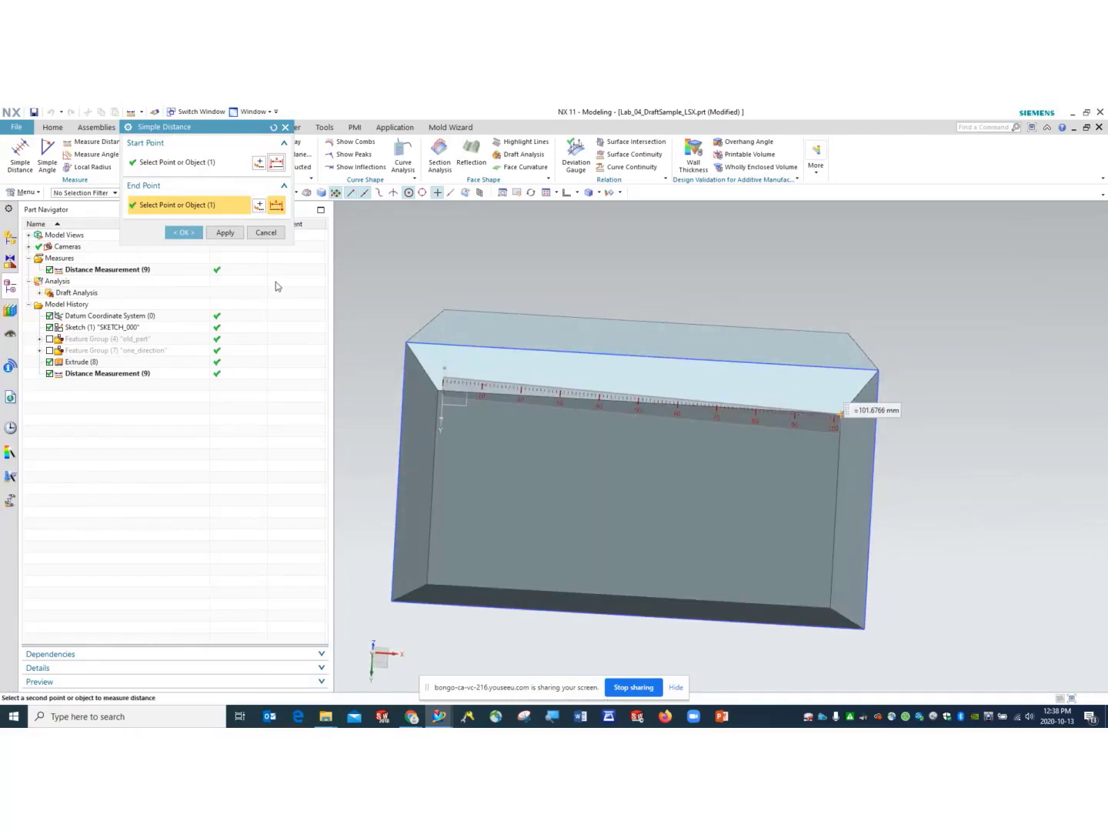
{"action": "left_click", "coordinate": [212, 162]}
{"action": "scroll", "coordinate": [442, 415], "scroll_direction": "up", "scroll_amount": 3}
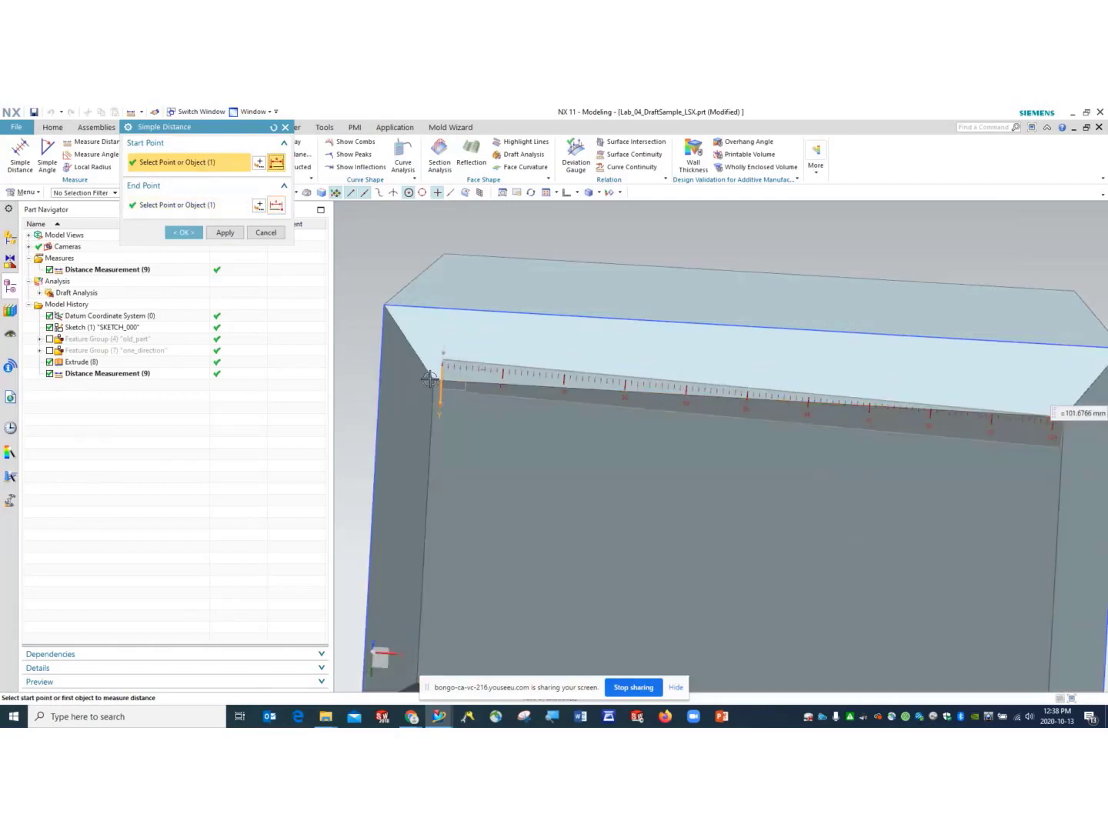
{"action": "left_click", "coordinate": [431, 382]}
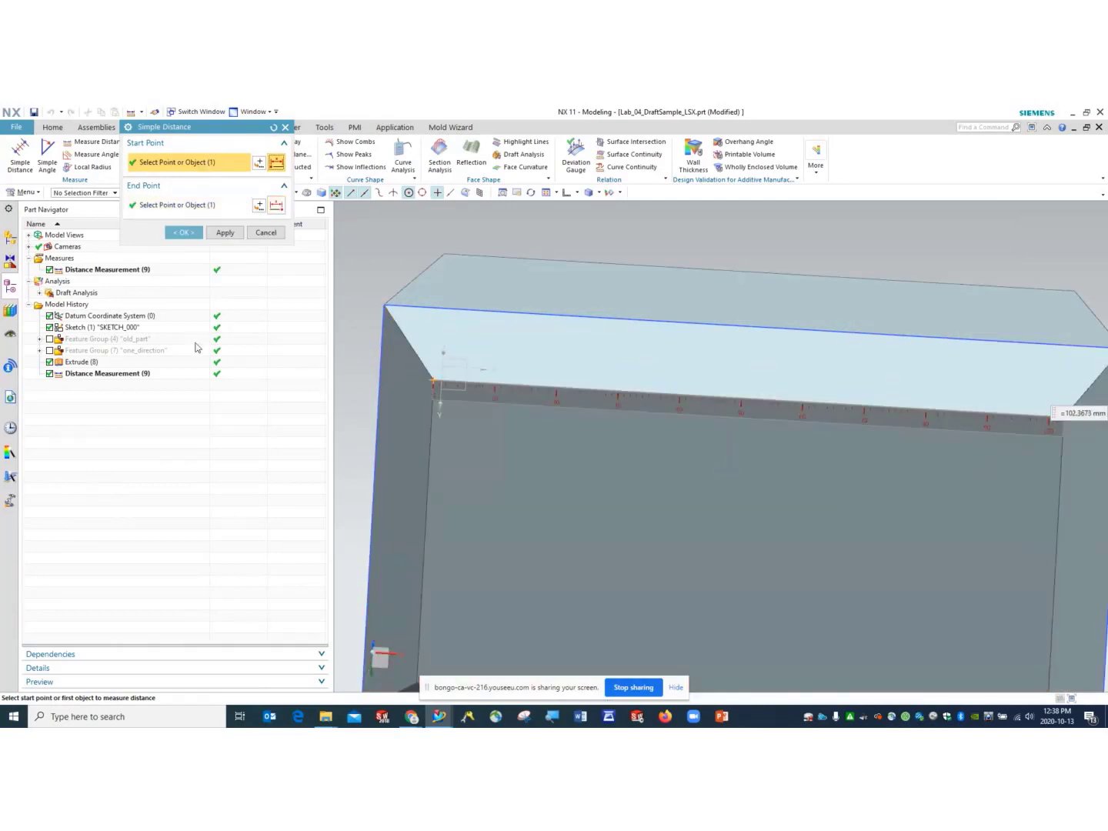
{"action": "left_click", "coordinate": [224, 233]}
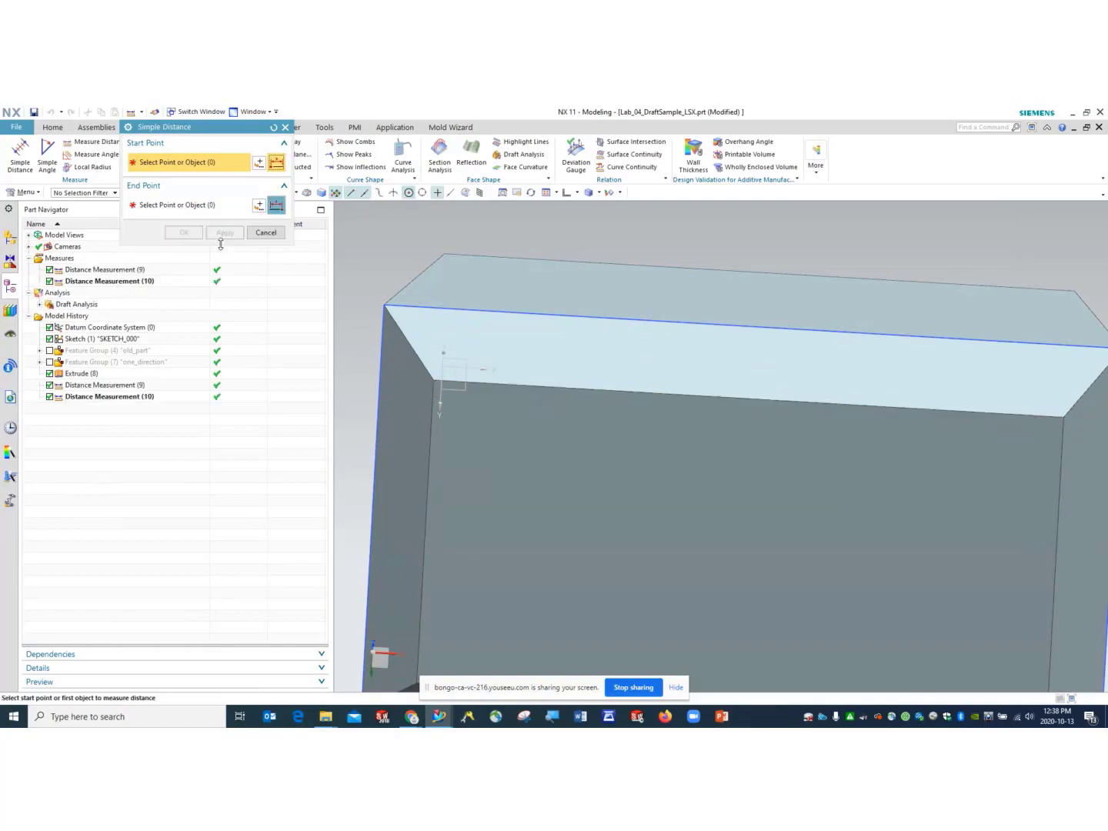
{"action": "left_click", "coordinate": [88, 281]}
{"action": "right_click", "coordinate": [114, 282]}
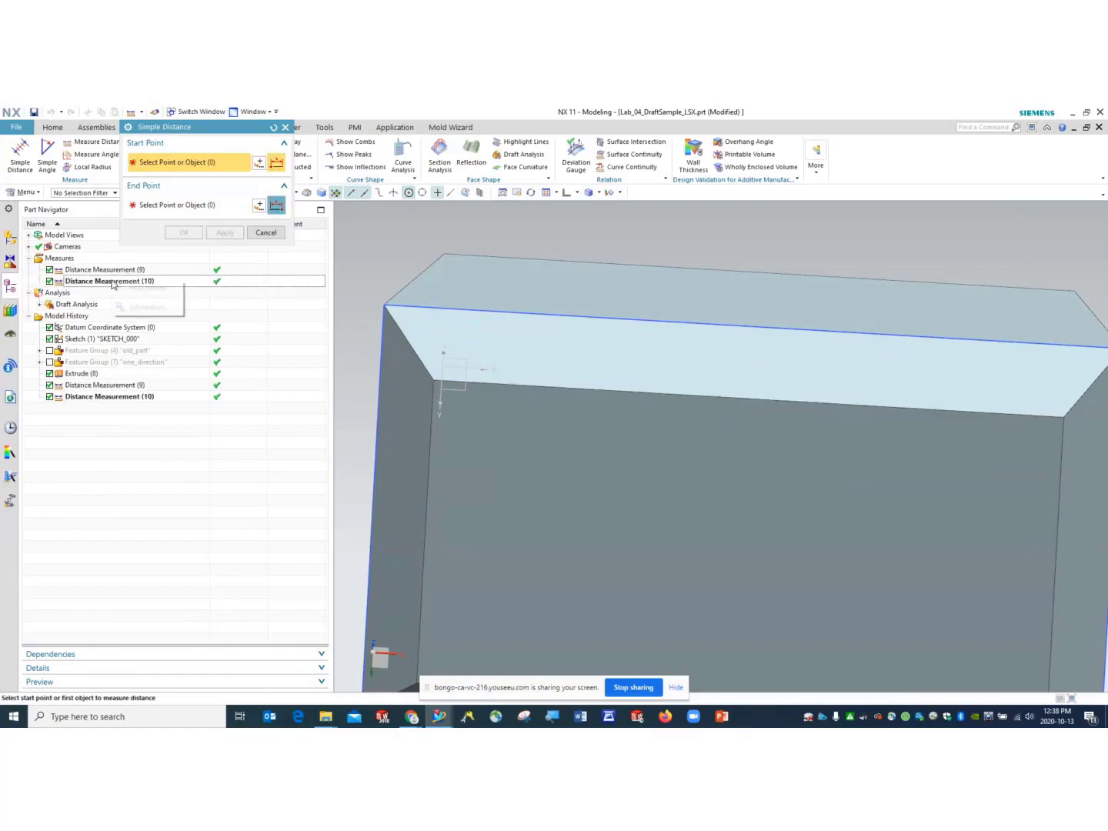
{"action": "left_click", "coordinate": [139, 311]}
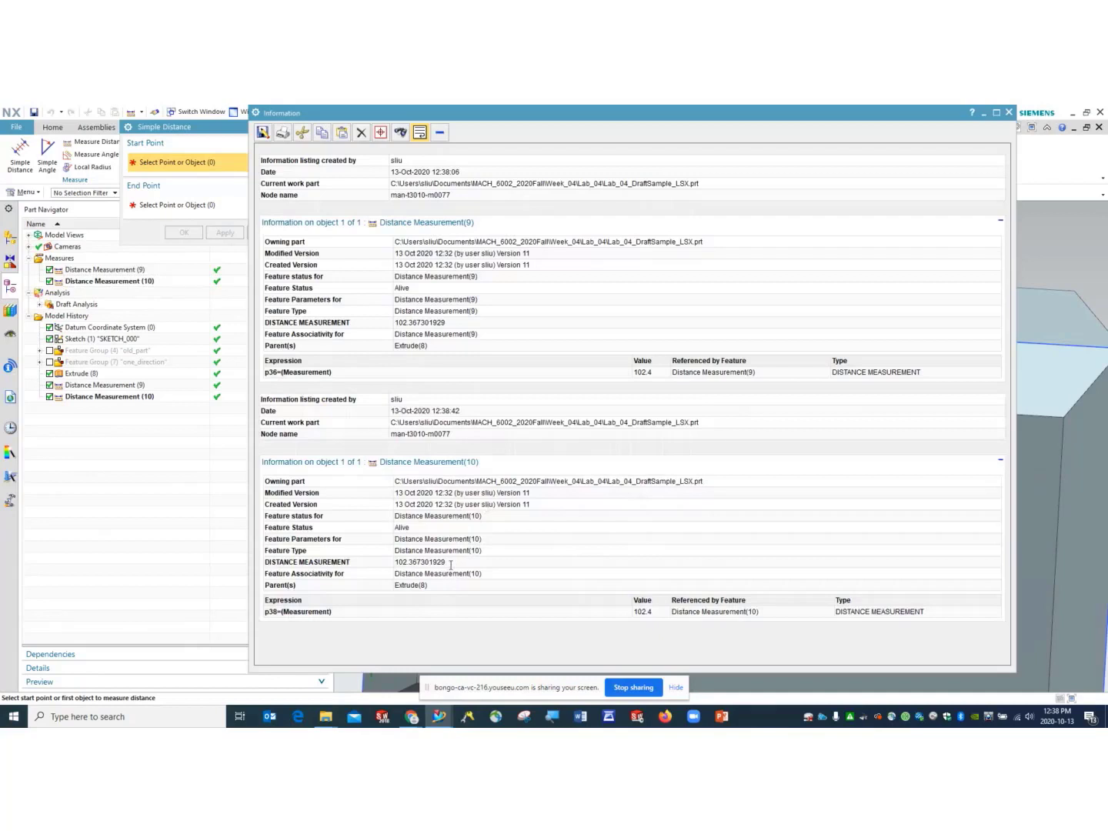
{"action": "left_click_drag", "start_coordinate": [451, 564], "coordinate": [395, 565]}
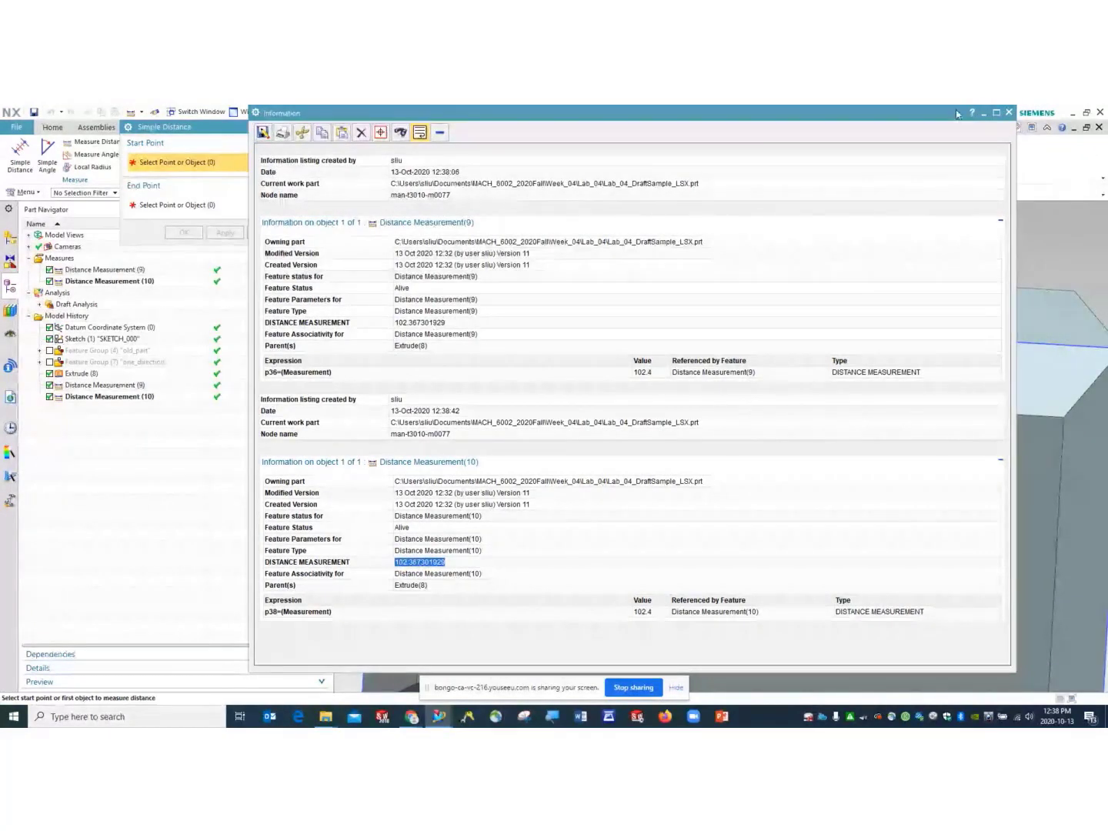
{"action": "left_click", "coordinate": [1009, 113]}
{"action": "left_click", "coordinate": [569, 193]}
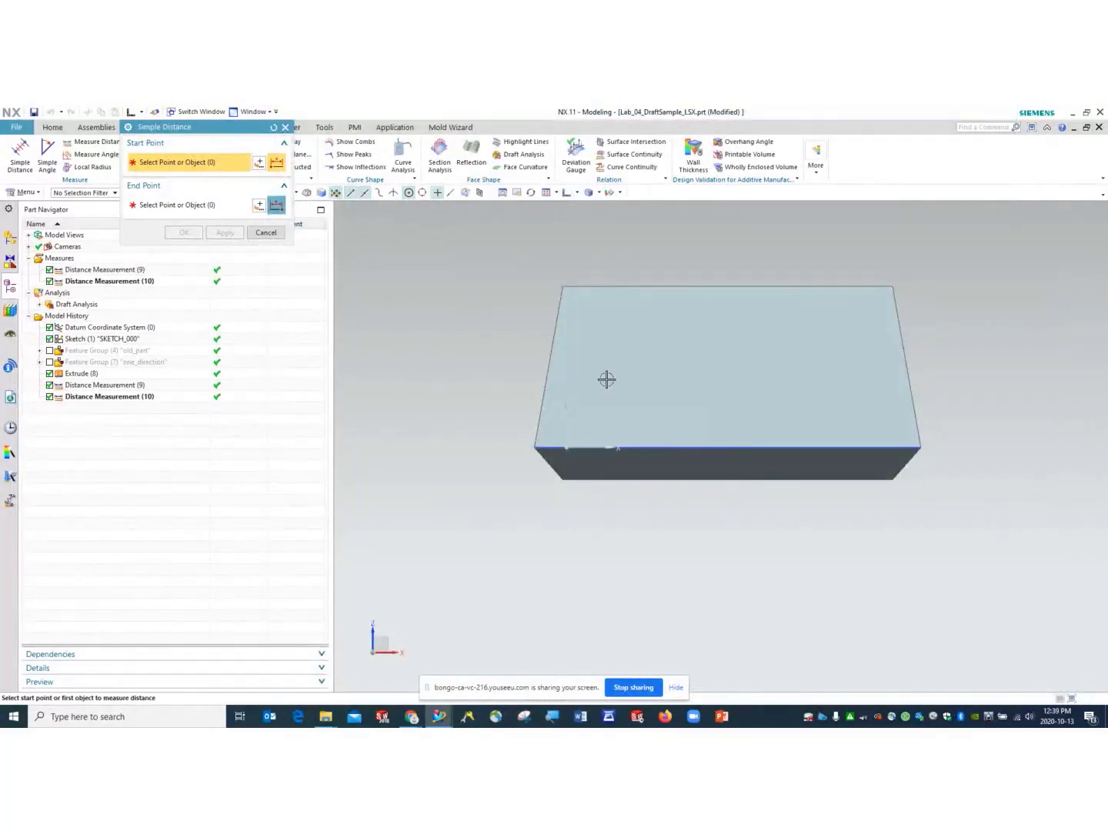
- Edit Extrude (8) with rollback, changing its start distance from -10 to -5.215 mm
{"action": "left_click", "coordinate": [266, 233]}
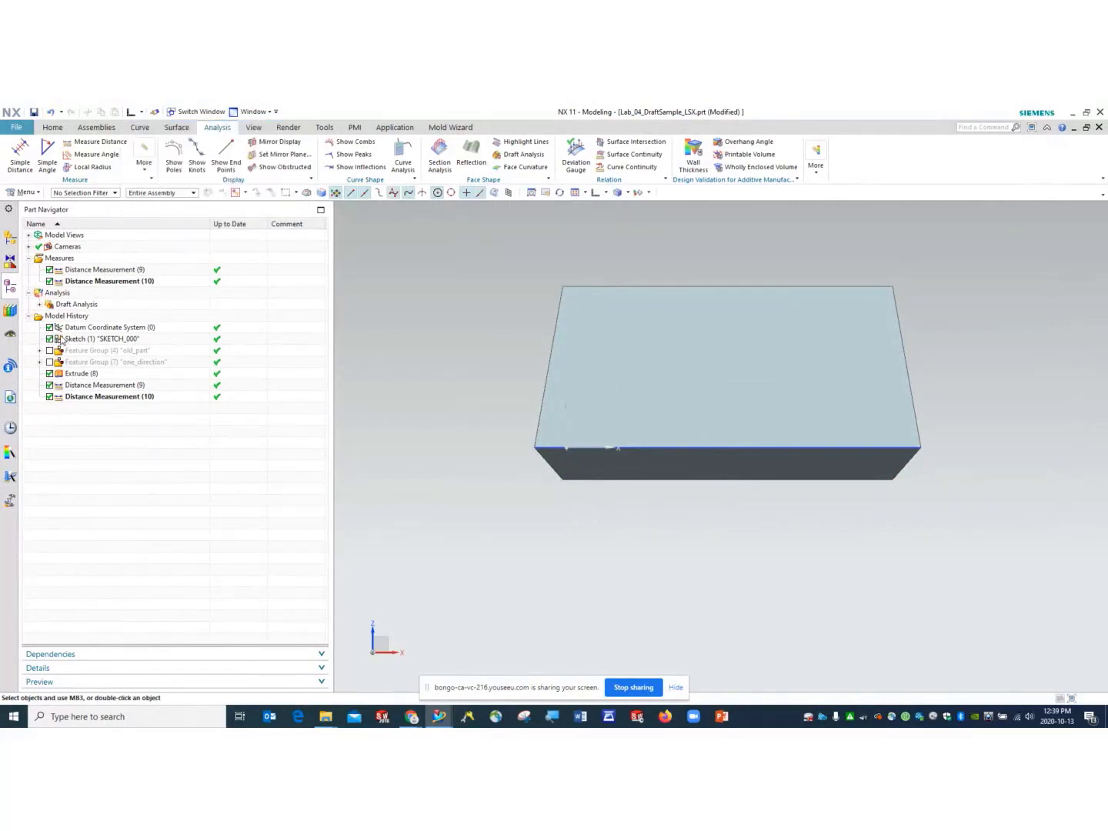
{"action": "left_click", "coordinate": [82, 375]}
{"action": "right_click", "coordinate": [83, 375]}
{"action": "left_click", "coordinate": [146, 429]}
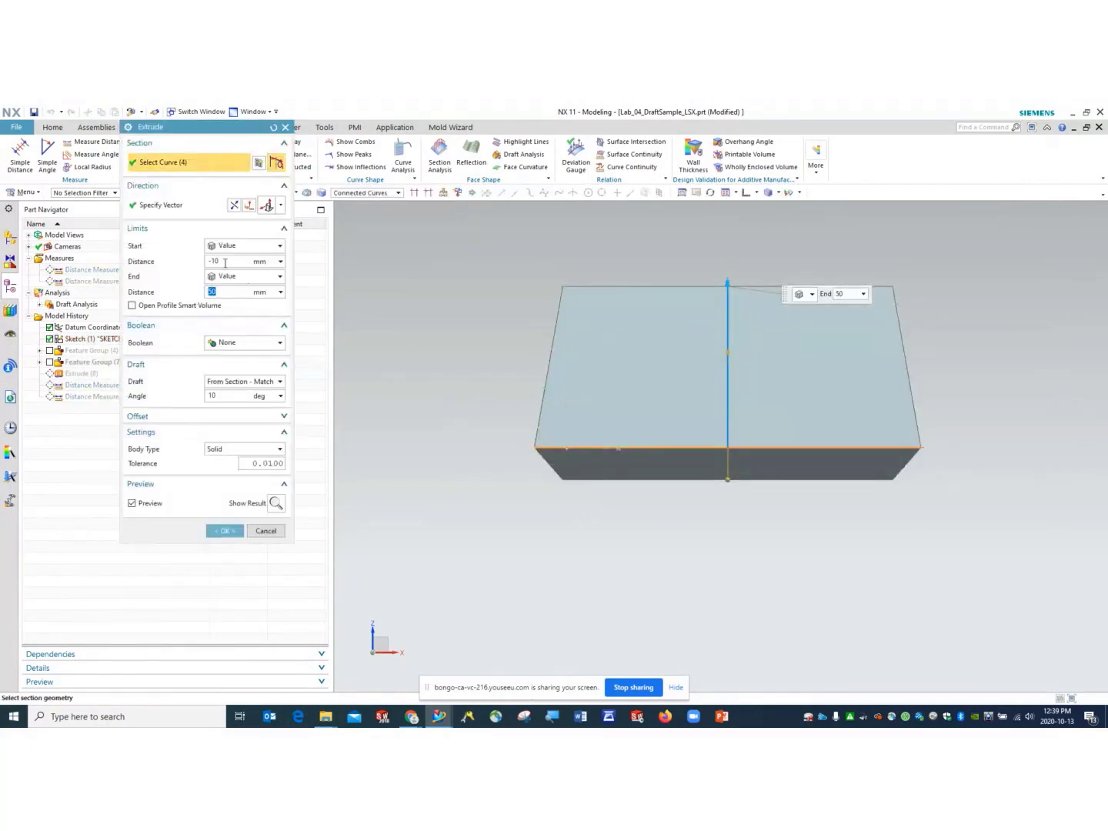
{"action": "left_click", "coordinate": [218, 262]}
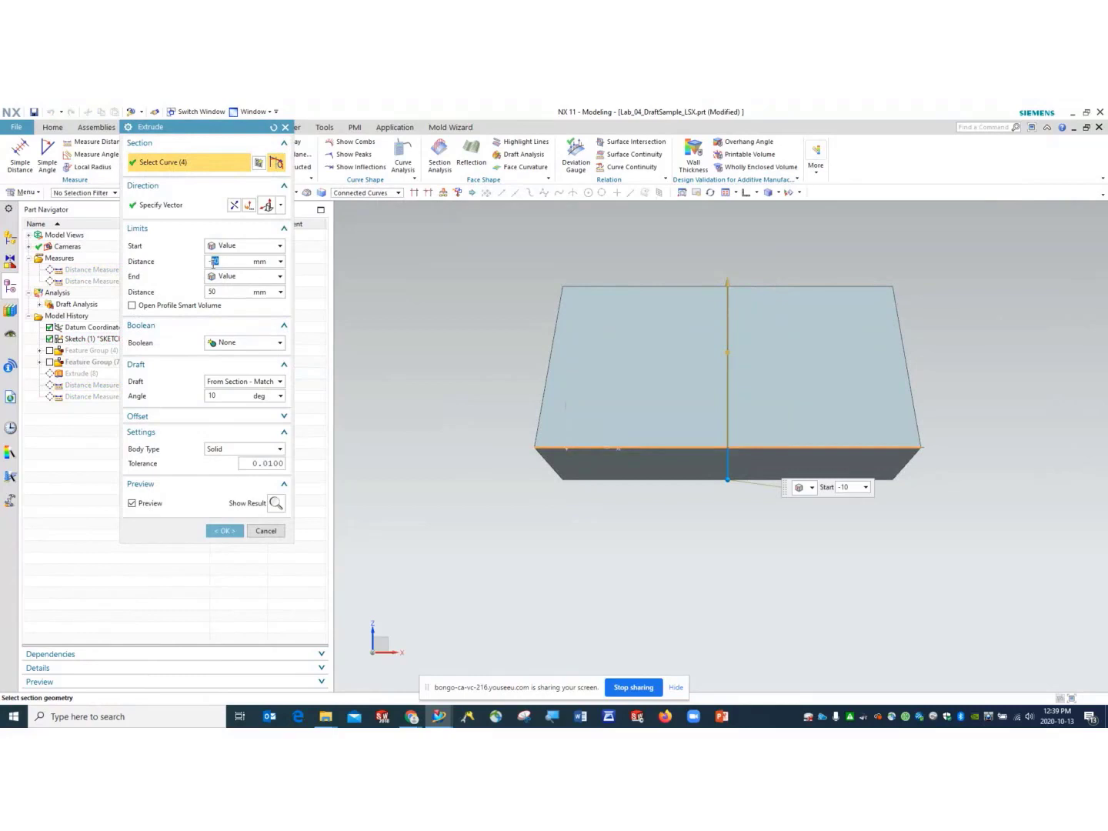
{"action": "type", "text": "-5.215"}
{"action": "left_click", "coordinate": [276, 503]}
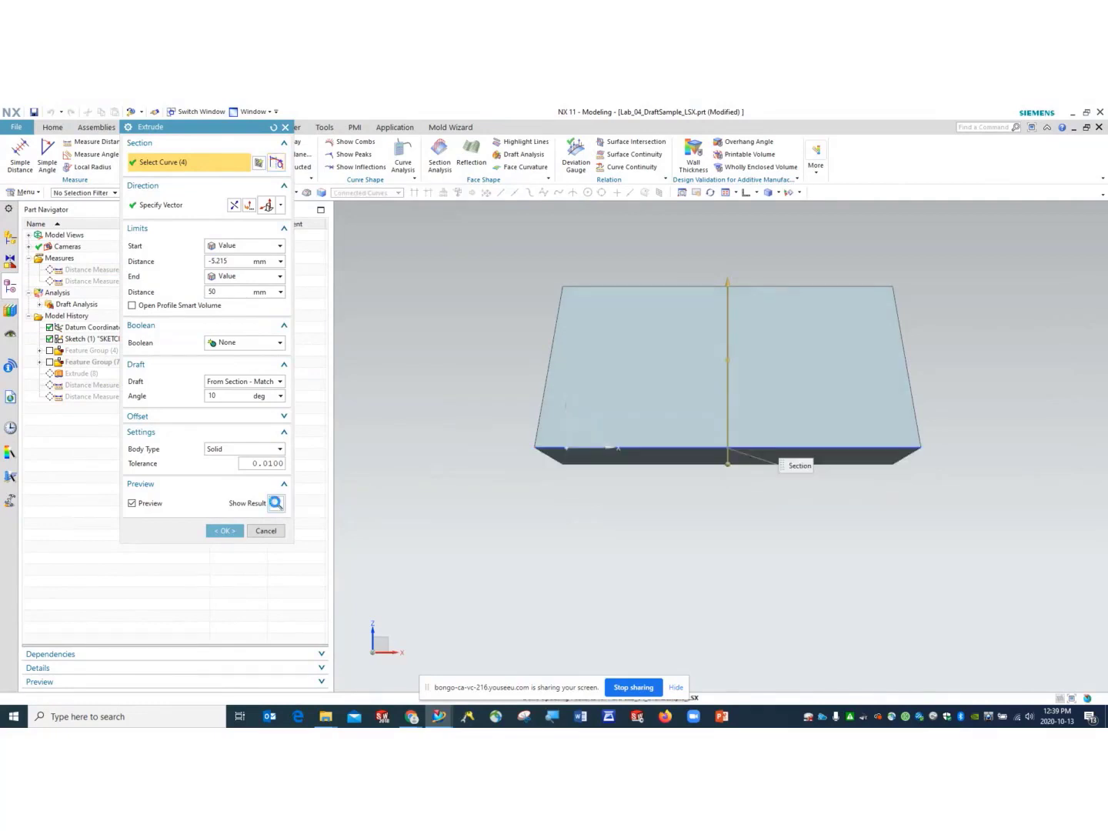
{"action": "middle_click_drag", "start_coordinate": [544, 564], "coordinate": [573, 342]}
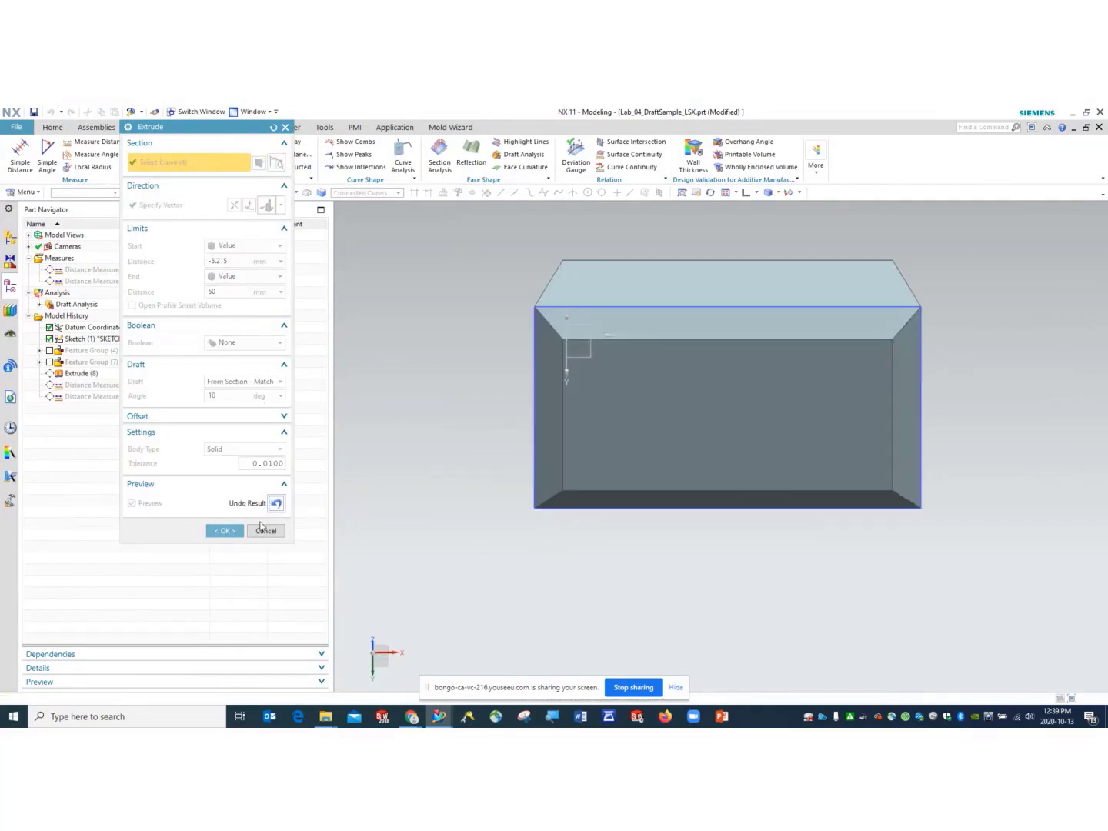
{"action": "left_click", "coordinate": [225, 530]}
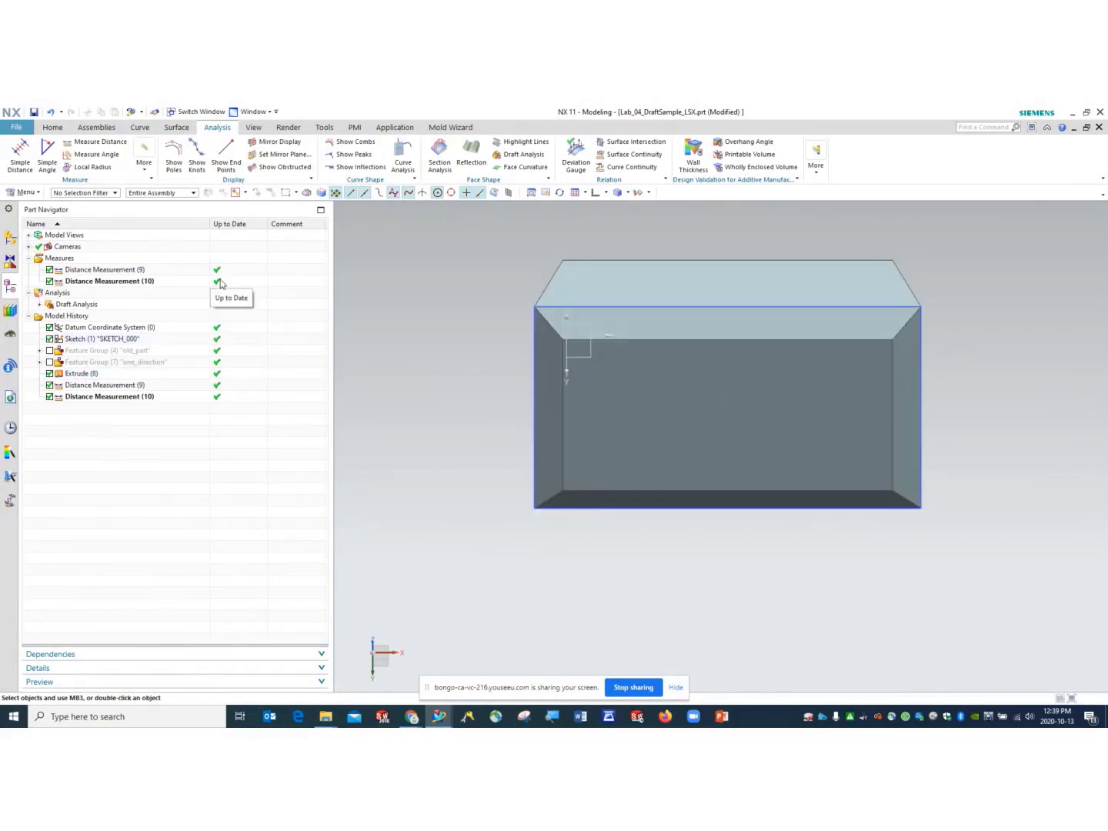
- Show the block in isometric view and save the part
{"action": "left_click", "coordinate": [605, 193]}
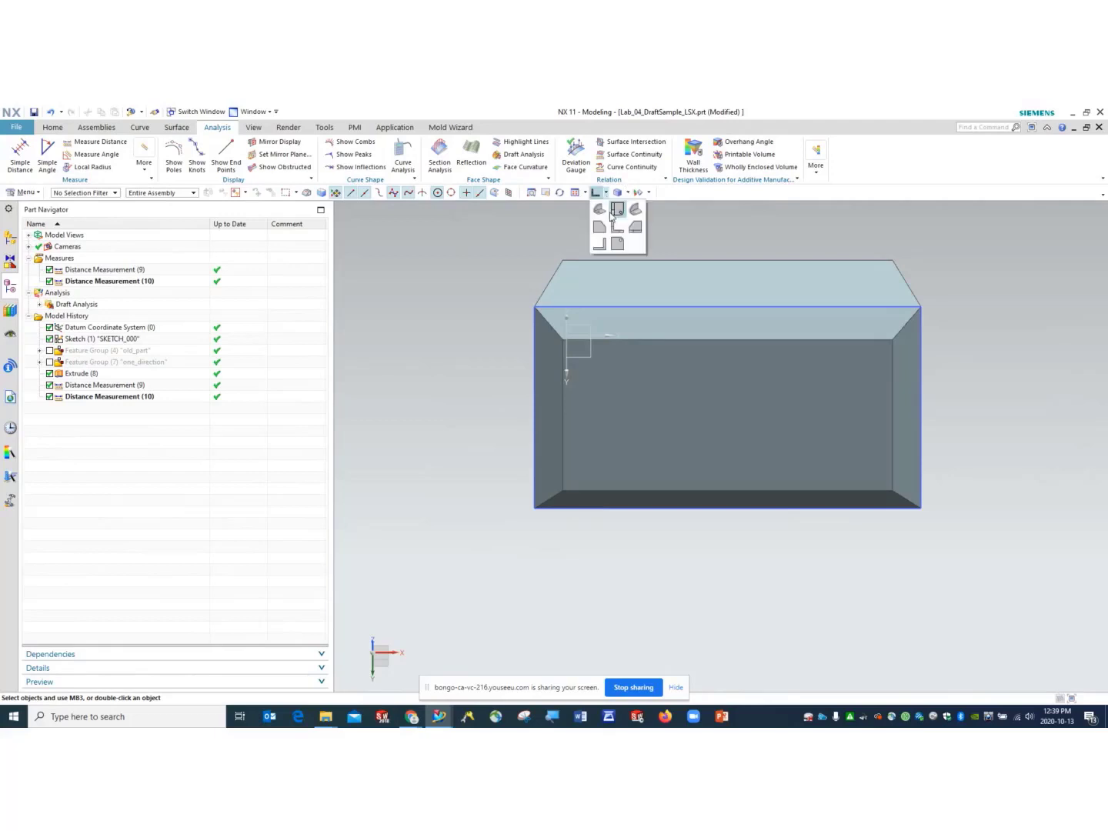
{"action": "left_click", "coordinate": [635, 210]}
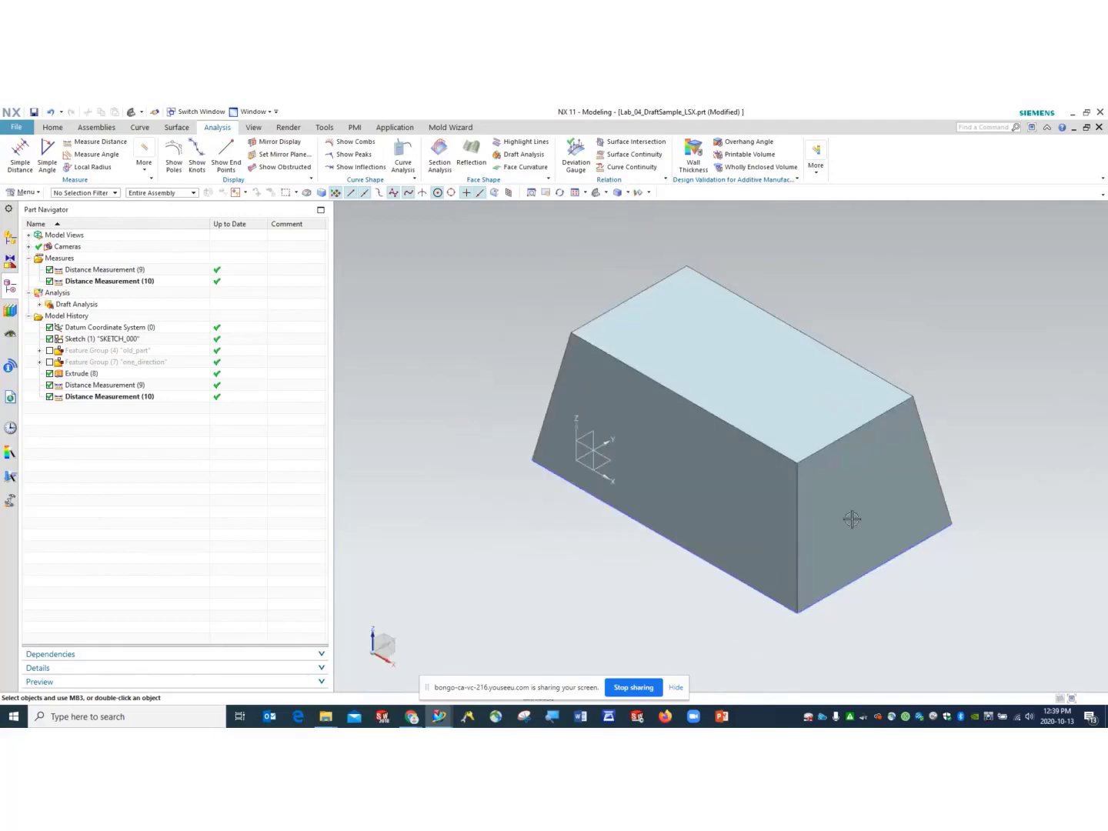
{"action": "middle_click_drag", "start_coordinate": [852, 518], "coordinate": [828, 501]}
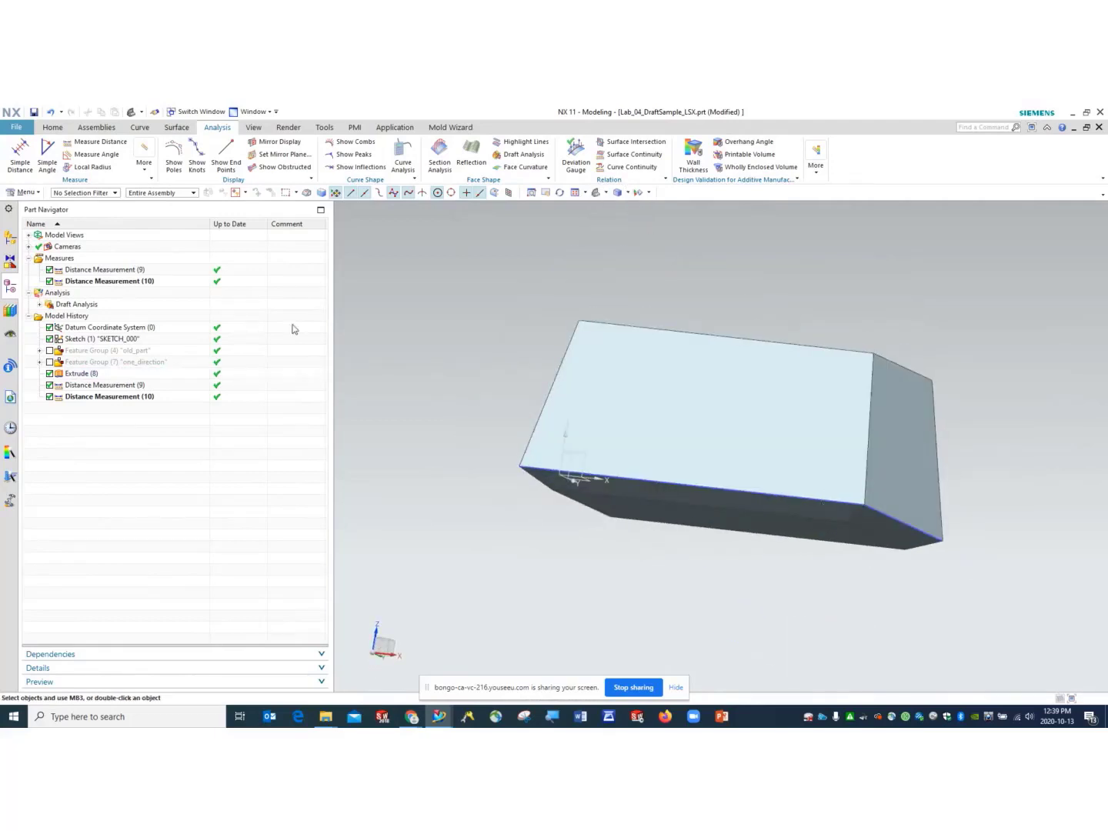
{"action": "left_click", "coordinate": [34, 111]}
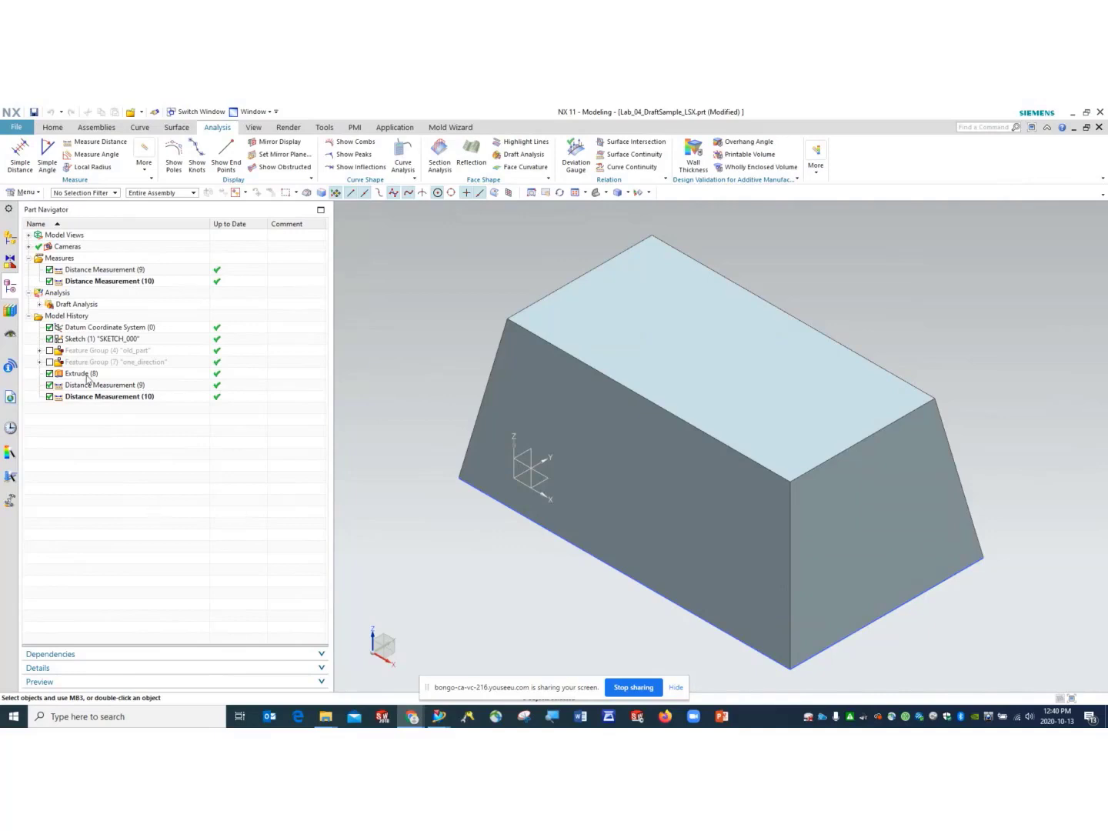
- Group Extrude (8) and both distance measurements into feature group 'Two_direction_extrude'
{"action": "left_click", "coordinate": [87, 375]}
{"action": "left_click", "coordinate": [115, 396], "text": "shift"}
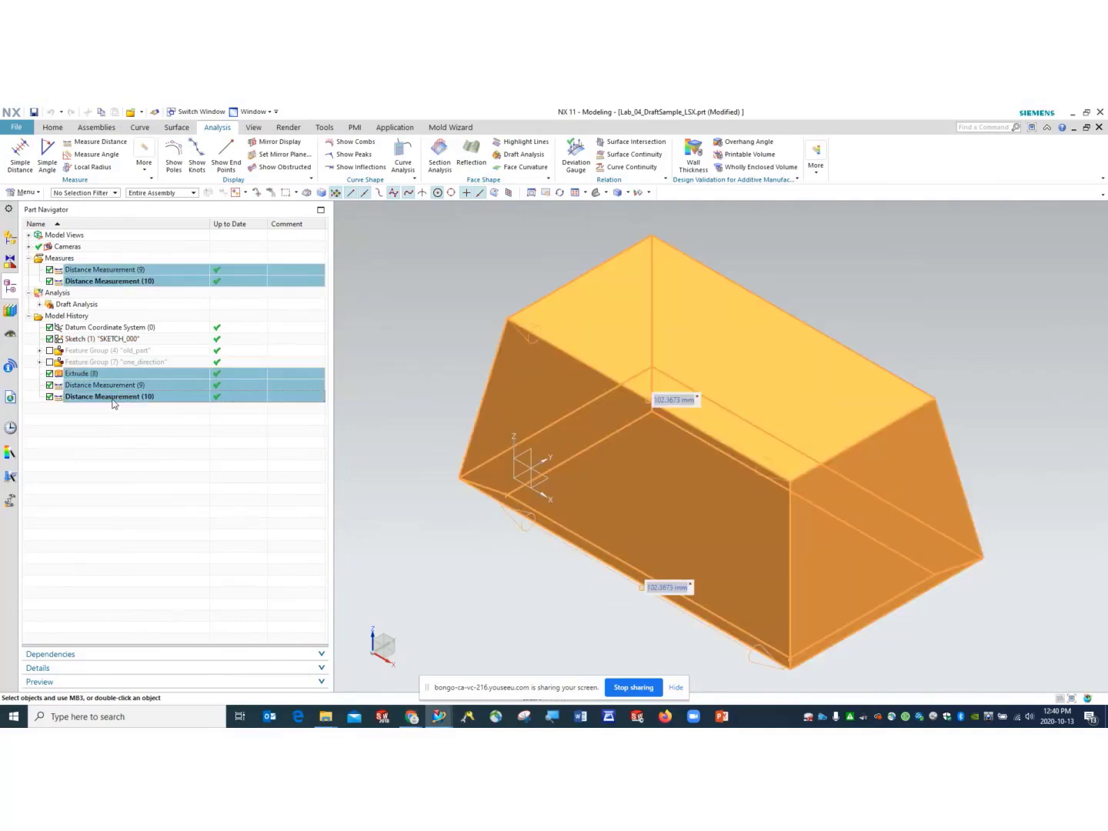
{"action": "right_click", "coordinate": [116, 396]}
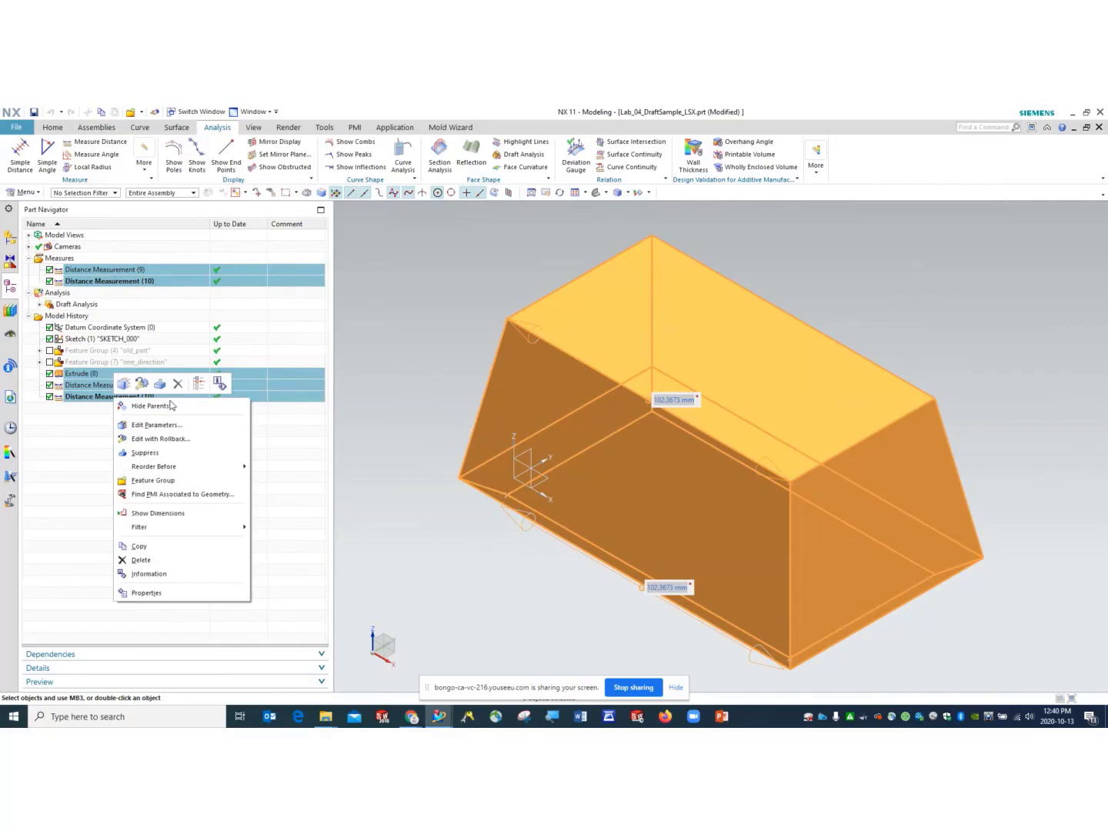
{"action": "left_click", "coordinate": [158, 481]}
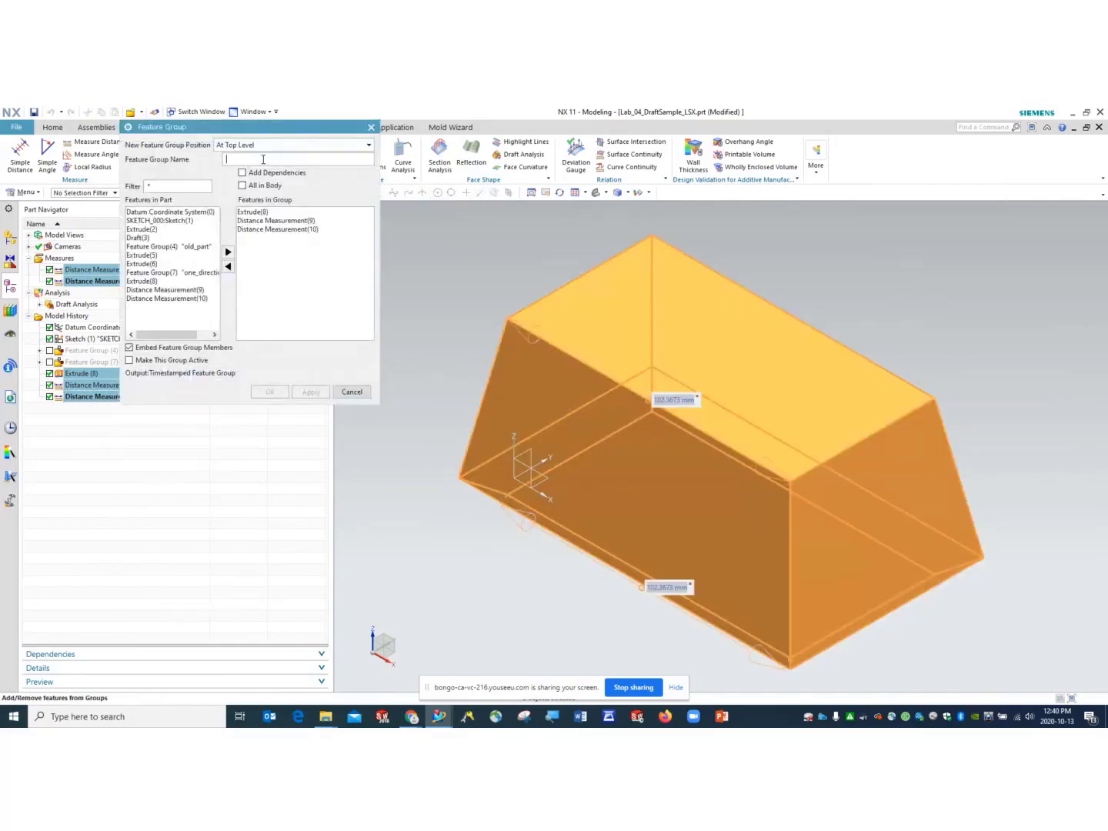
{"action": "type", "text": "Two_di"}
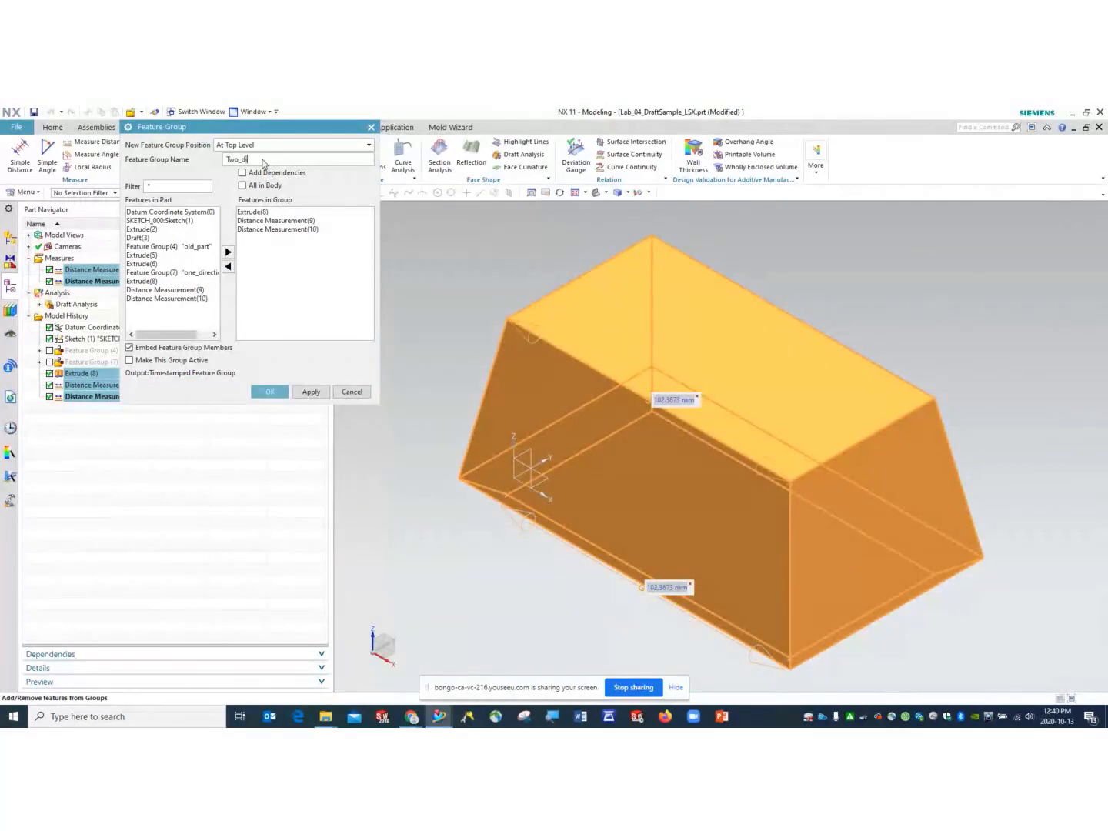
{"action": "type", "text": "rection"}
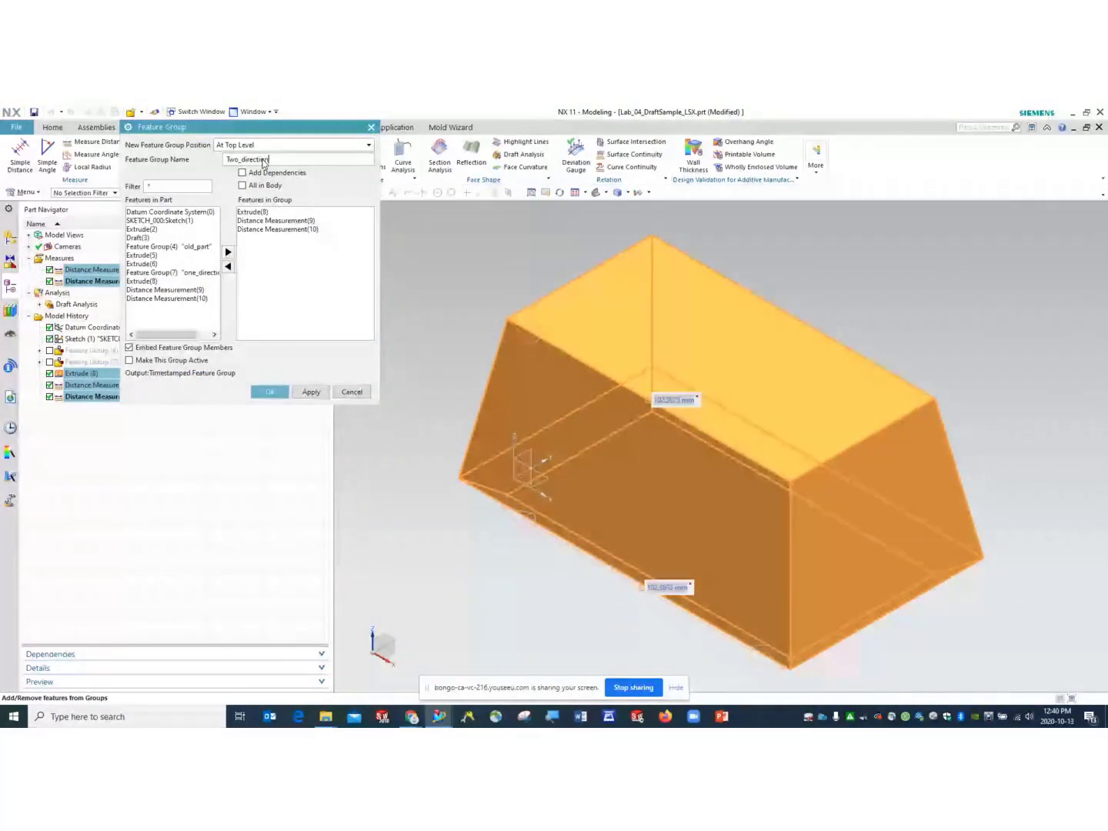
{"action": "type", "text": "_extrude"}
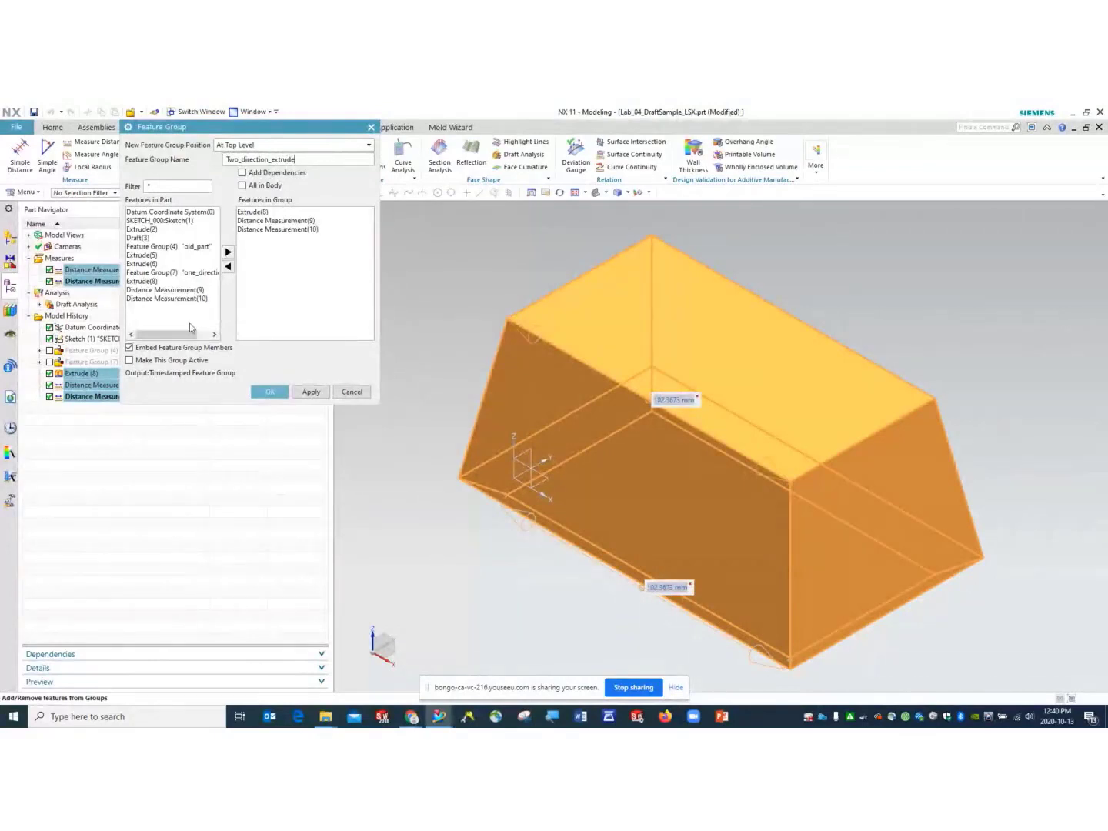
{"action": "left_click", "coordinate": [270, 392]}
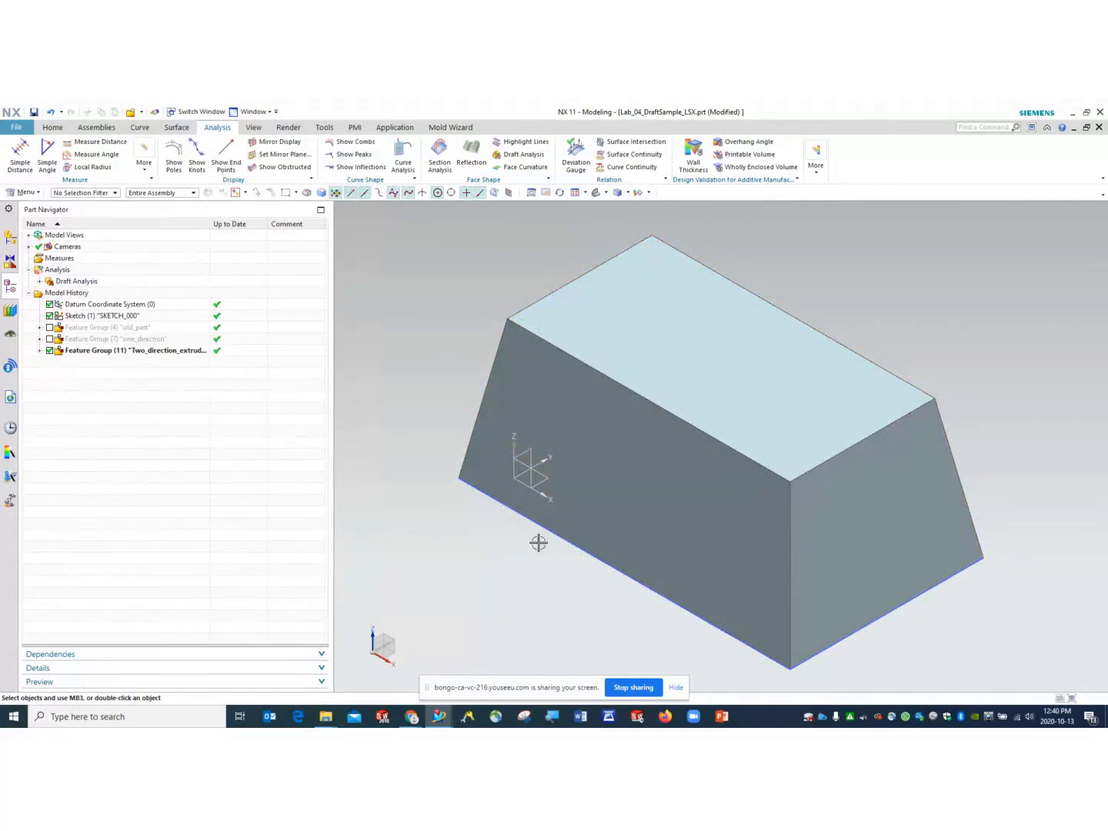
{"action": "middle_click_drag", "start_coordinate": [537, 540], "coordinate": [547, 520]}
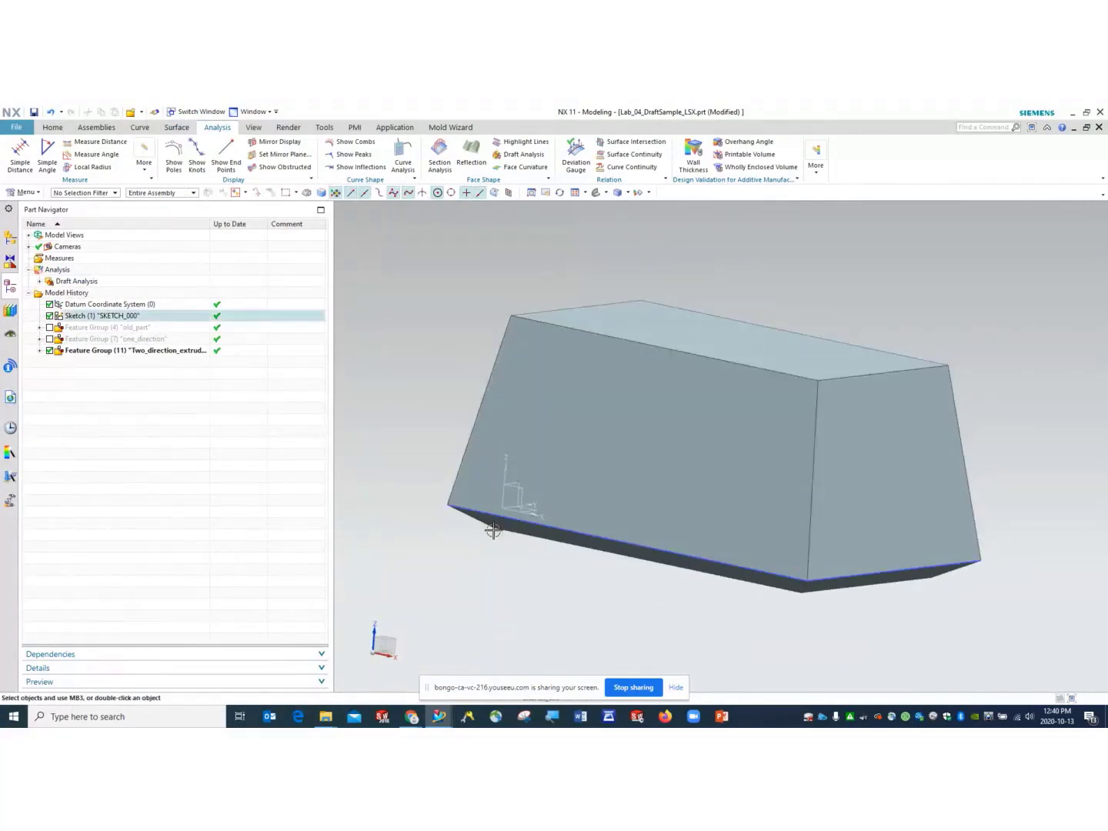
- Switch off Feature Group (11) so only the sketch's two nested rectangles remain visible
{"action": "left_click", "coordinate": [49, 350]}
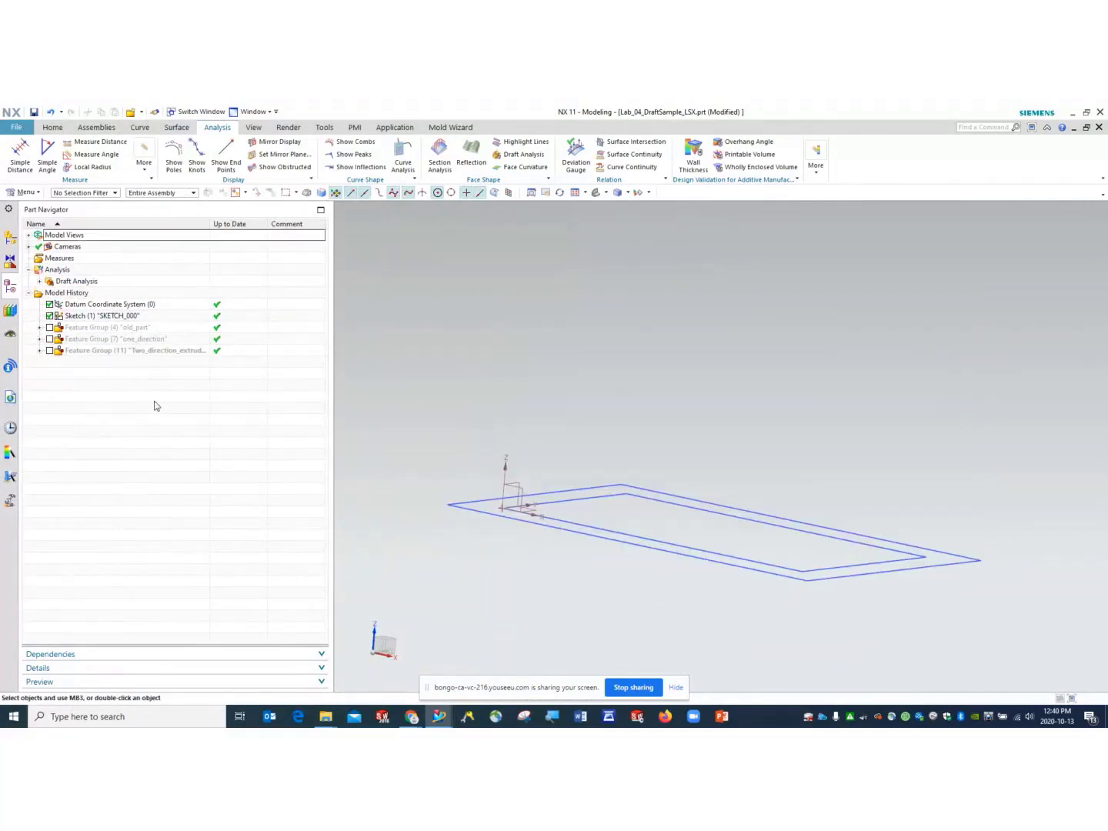
{"action": "scroll", "coordinate": [645, 455], "scroll_direction": "up", "scroll_amount": 1}
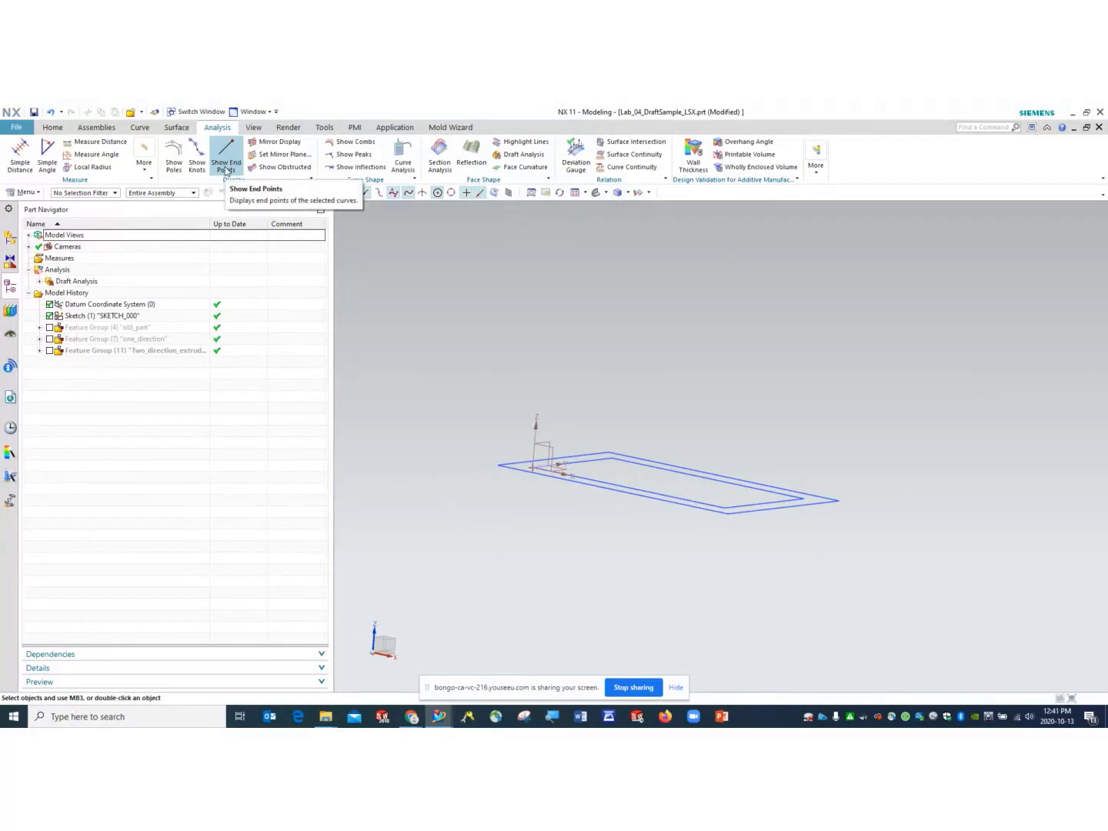
{"action": "left_click", "coordinate": [53, 127]}
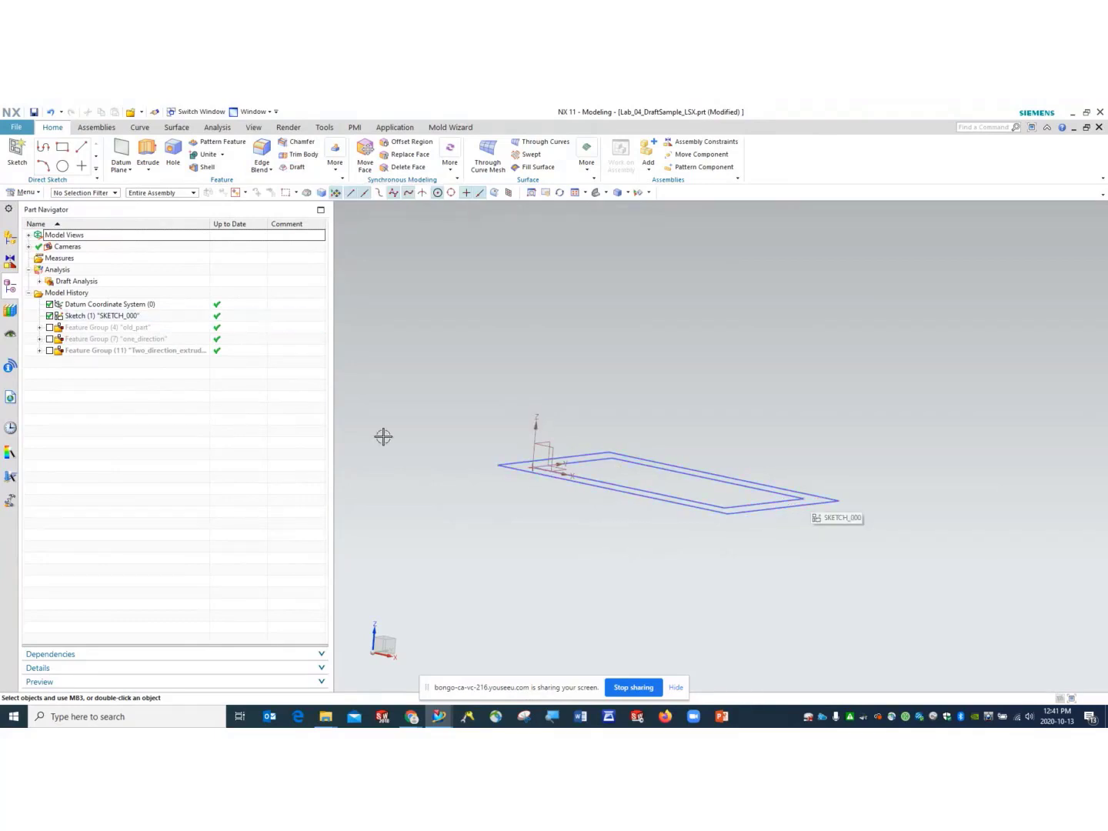
- Extrude the ring region between the rectangles, using Region Boundary Curves, from 0 to 50 mm
{"action": "left_click", "coordinate": [140, 149]}
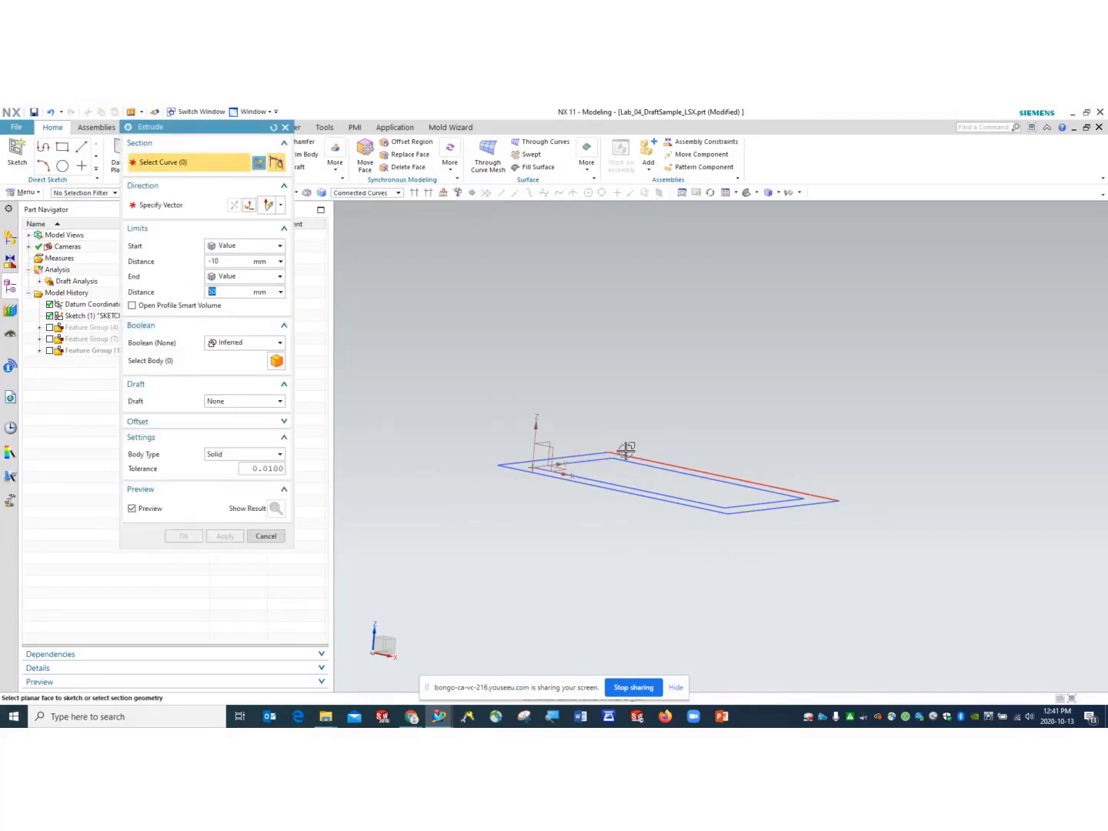
{"action": "left_click", "coordinate": [398, 193]}
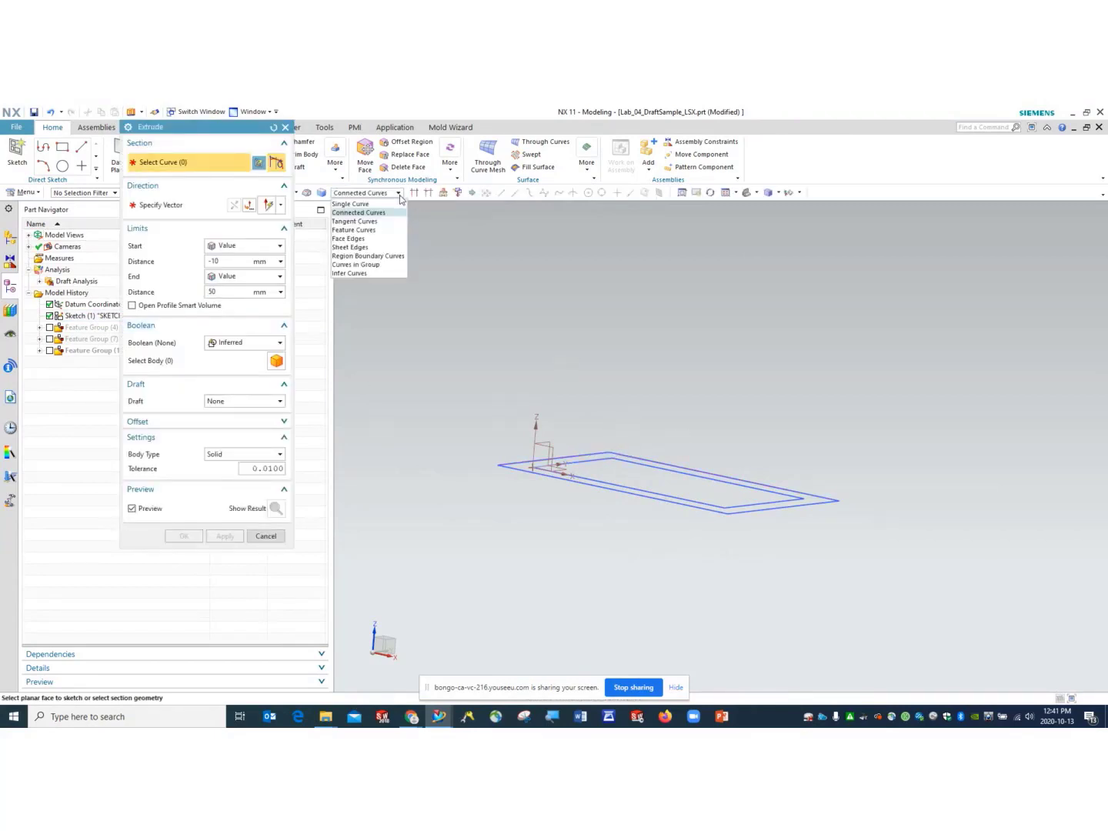
{"action": "left_click", "coordinate": [374, 257]}
{"action": "key", "text": "End"}
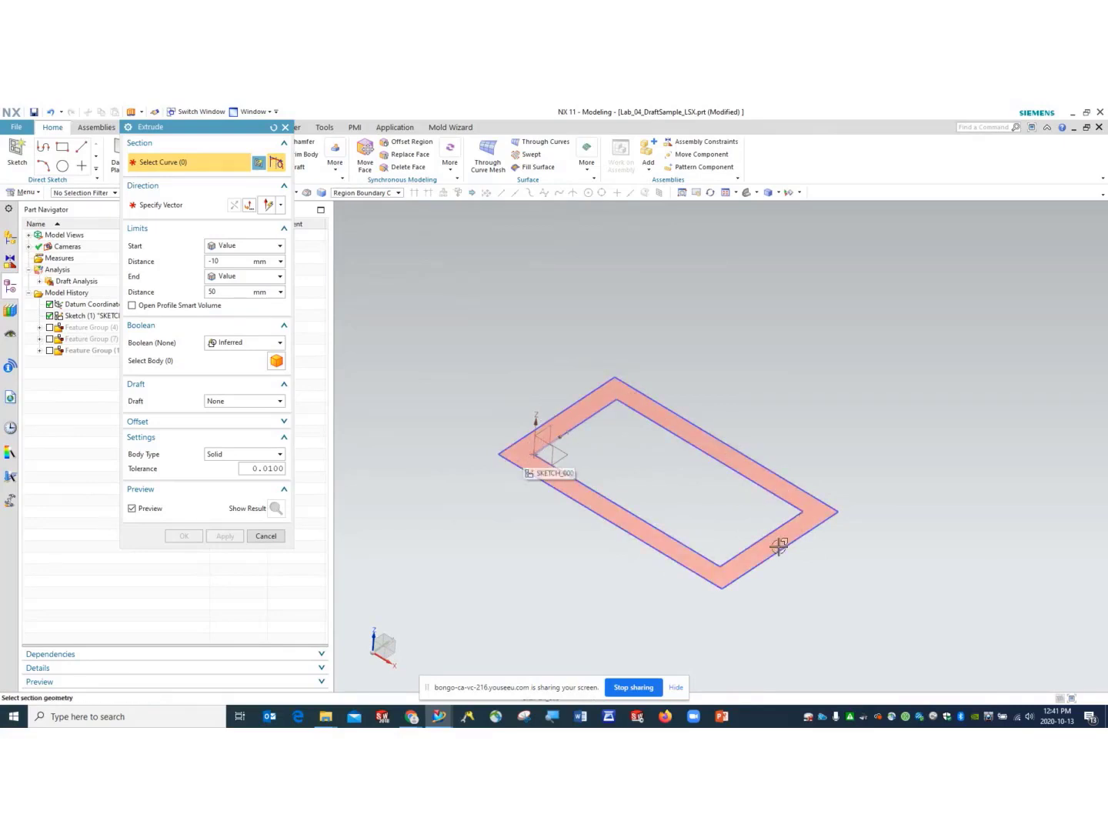
{"action": "left_click", "coordinate": [520, 455]}
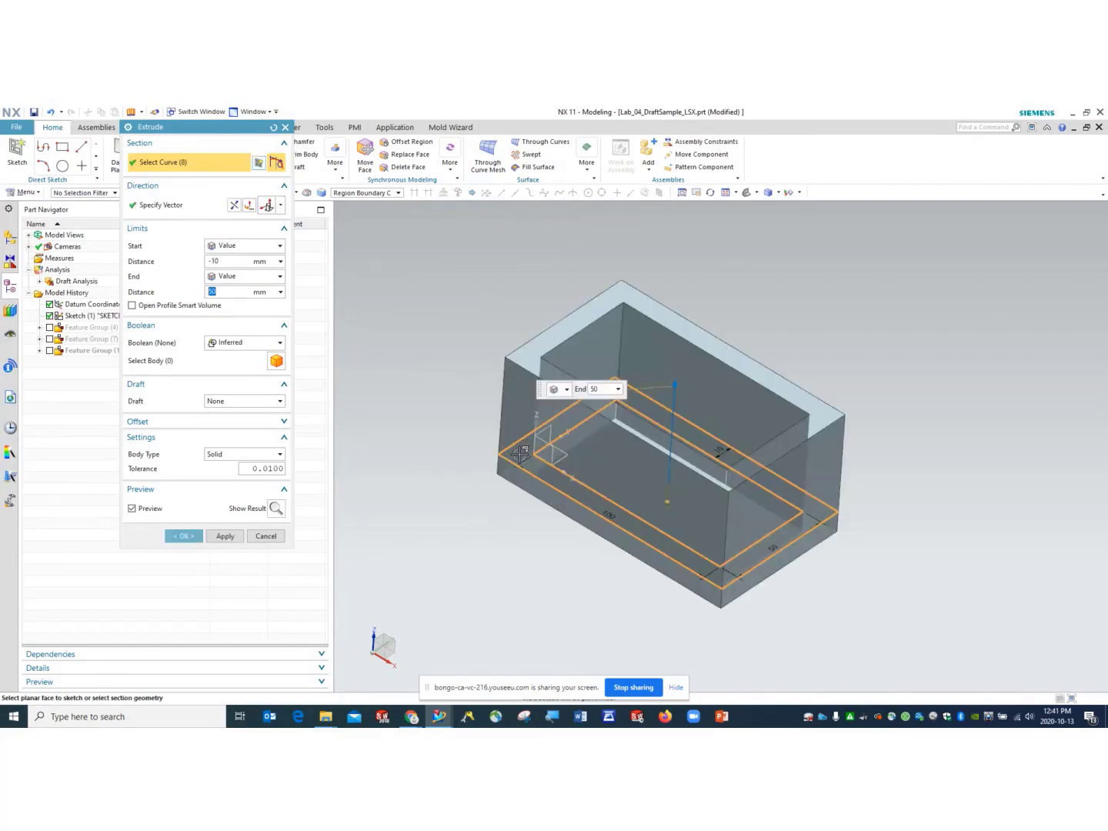
{"action": "mouse_move", "coordinate": [919, 496]}
{"action": "middle_mouse_down"}
{"action": "mouse_move", "coordinate": [885, 520]}
{"action": "mouse_move", "coordinate": [911, 524]}
{"action": "mouse_move", "coordinate": [922, 510]}
{"action": "mouse_move", "coordinate": [940, 440]}
{"action": "mouse_move", "coordinate": [972, 440]}
{"action": "middle_mouse_up"}
{"action": "left_click", "coordinate": [228, 260]}
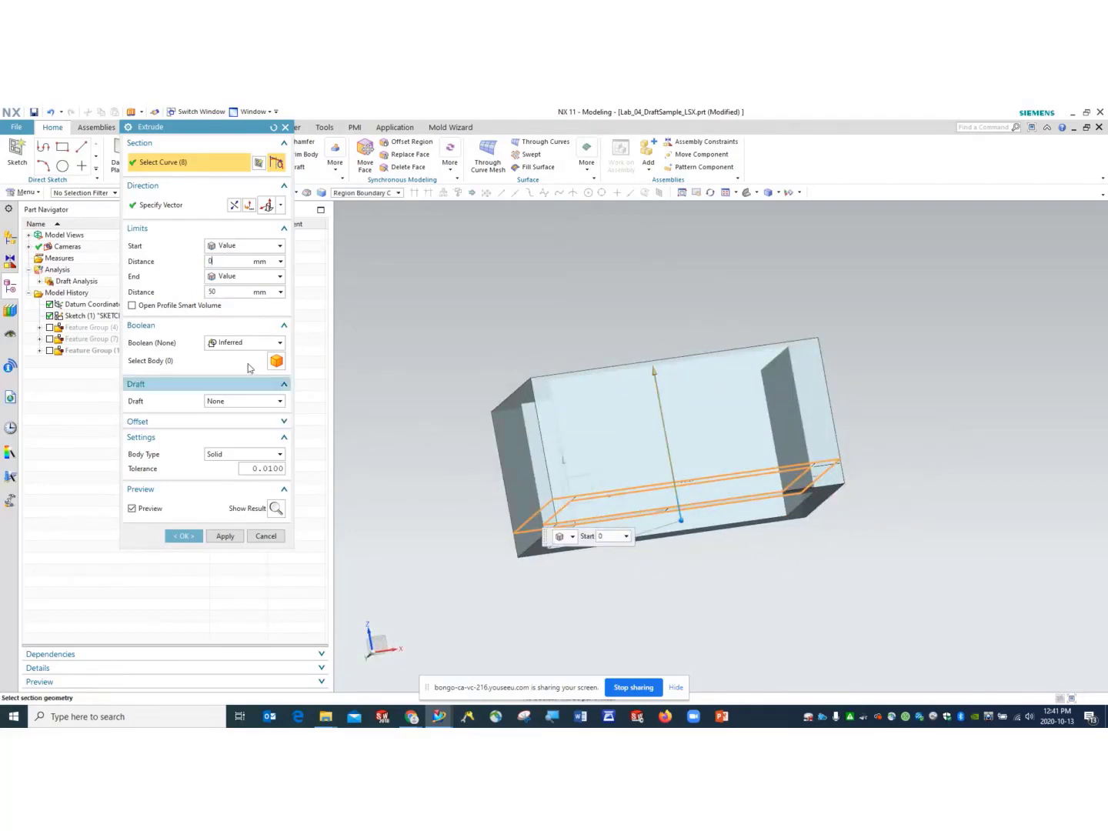
{"action": "left_click", "coordinate": [212, 291]}
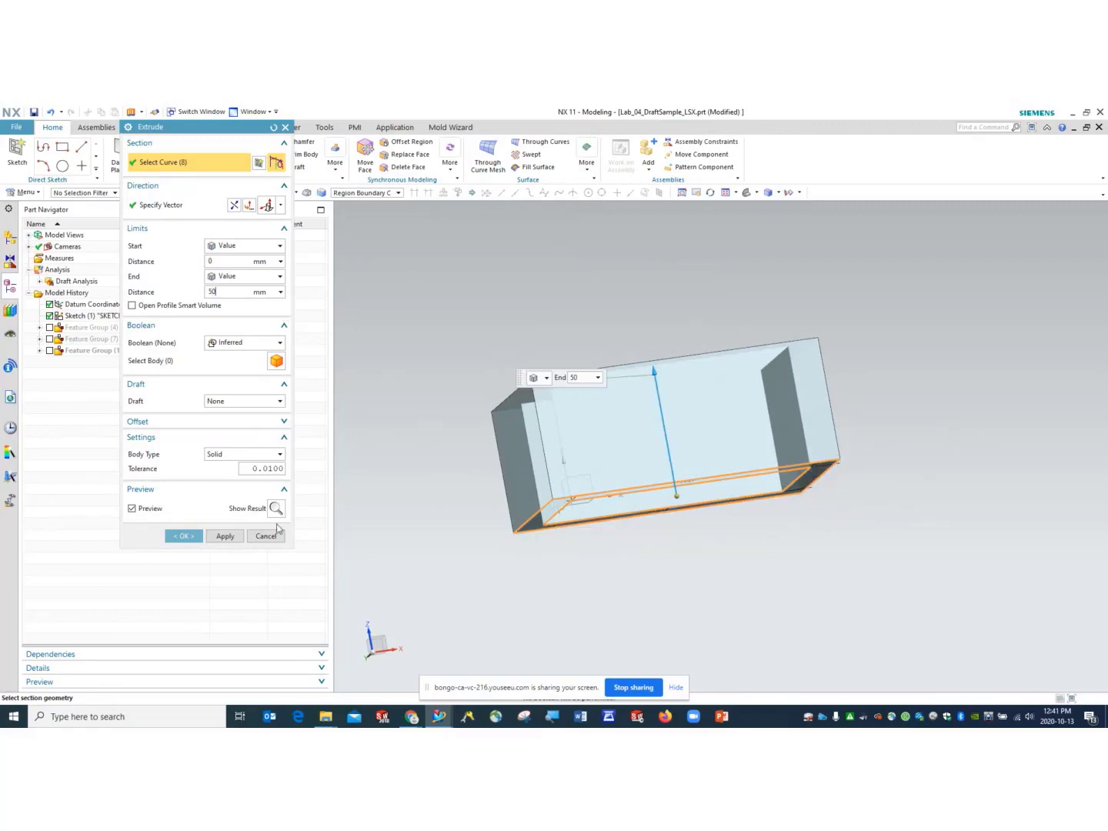
{"action": "left_click", "coordinate": [181, 536]}
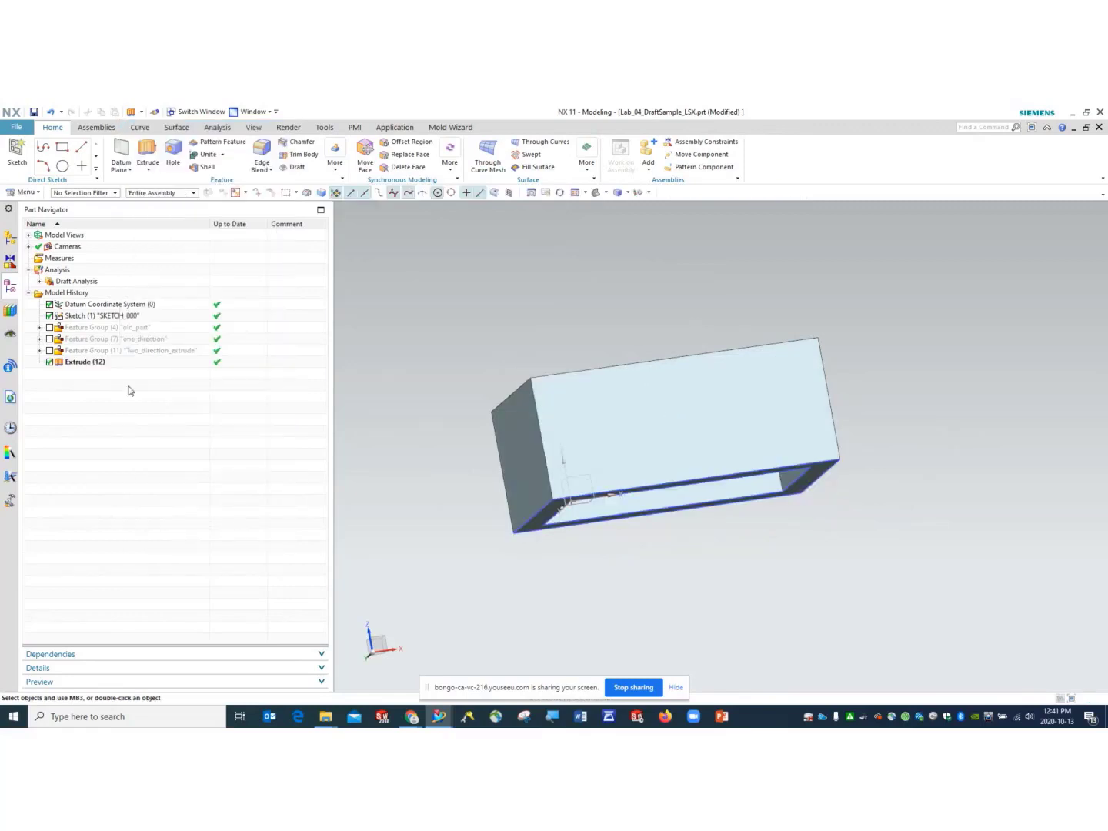
- Hide the sketch SKETCH_000 and the datum coordinate system
{"action": "left_click", "coordinate": [86, 317]}
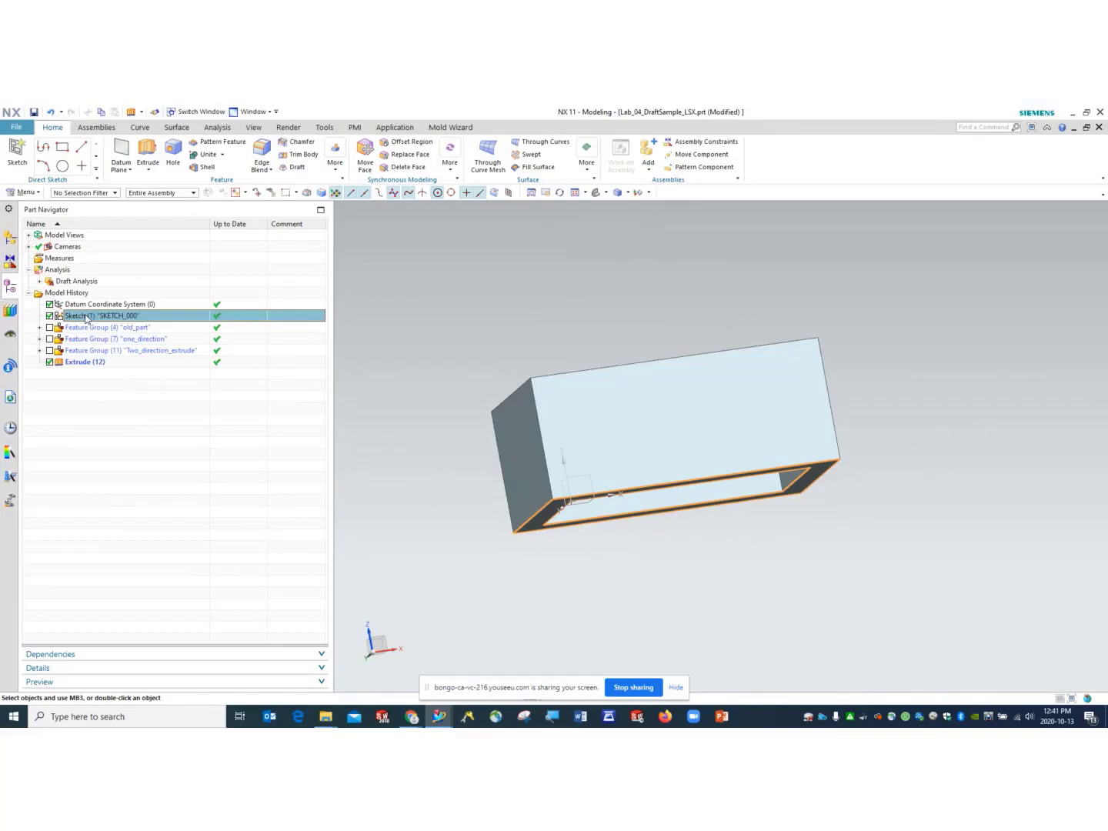
{"action": "right_click", "coordinate": [86, 317]}
{"action": "left_click", "coordinate": [111, 320]}
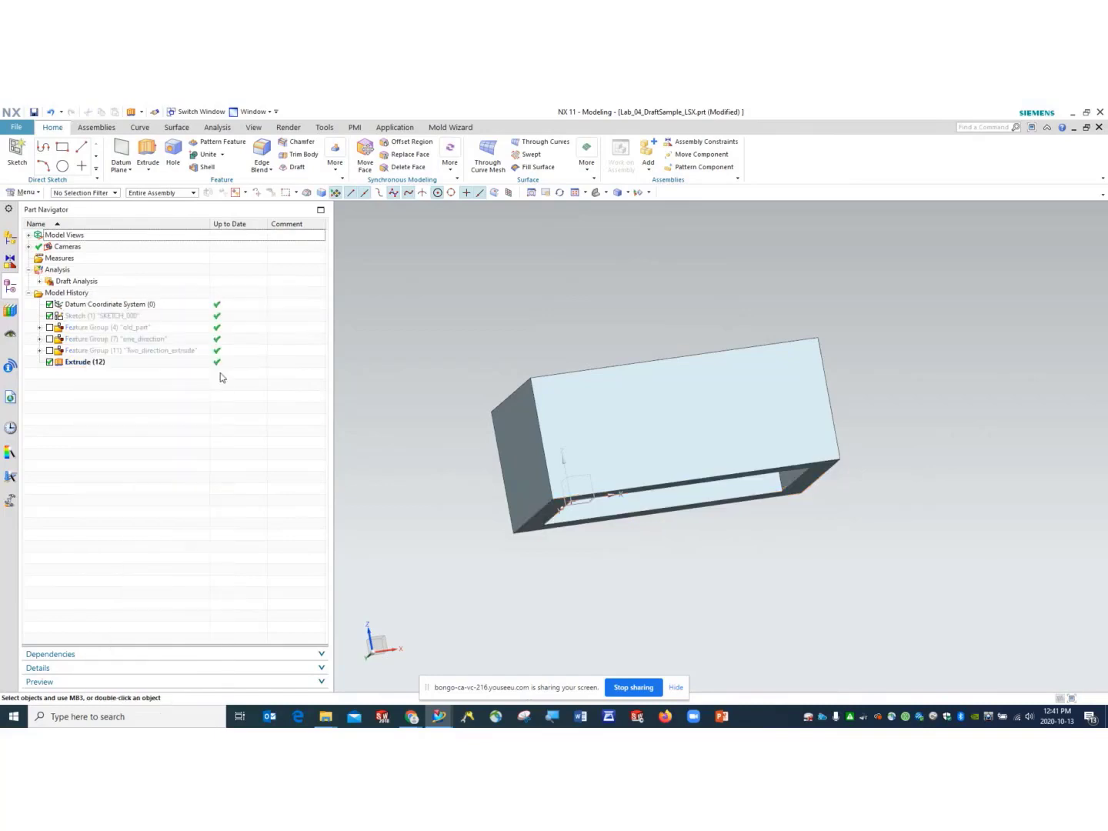
{"action": "left_click", "coordinate": [103, 303]}
{"action": "right_click", "coordinate": [103, 304]}
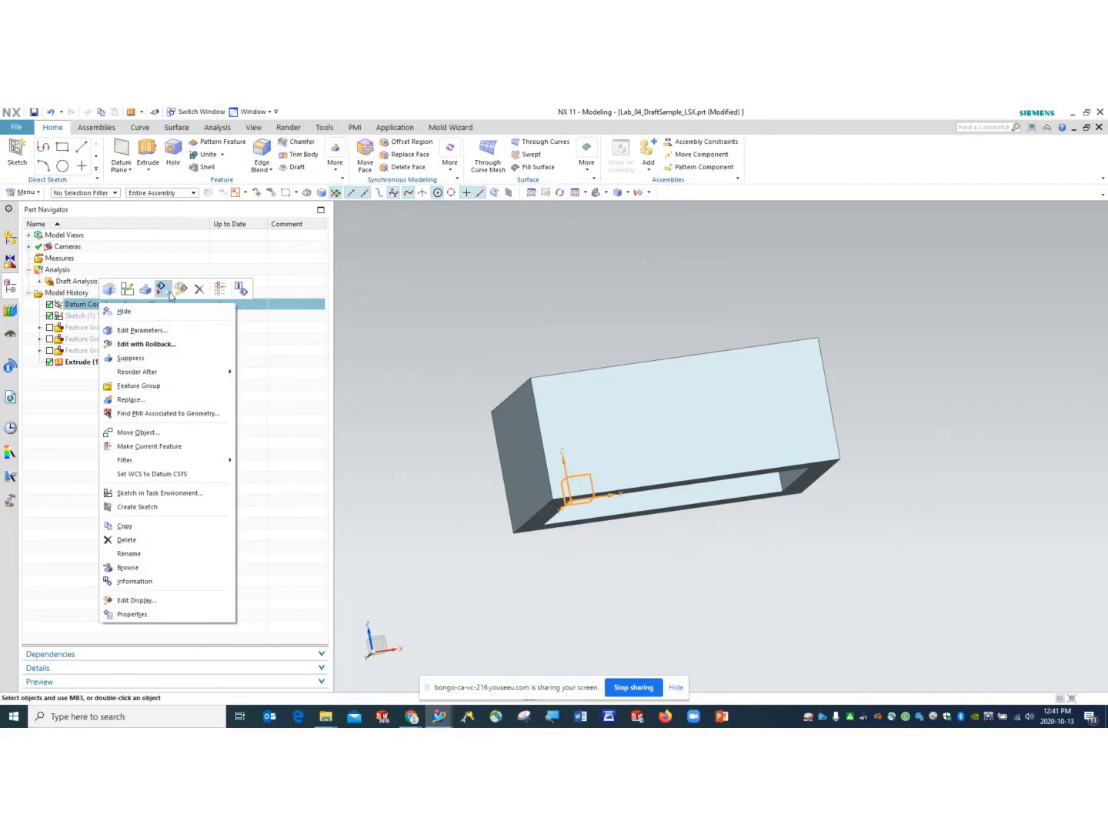
{"action": "left_click", "coordinate": [115, 312]}
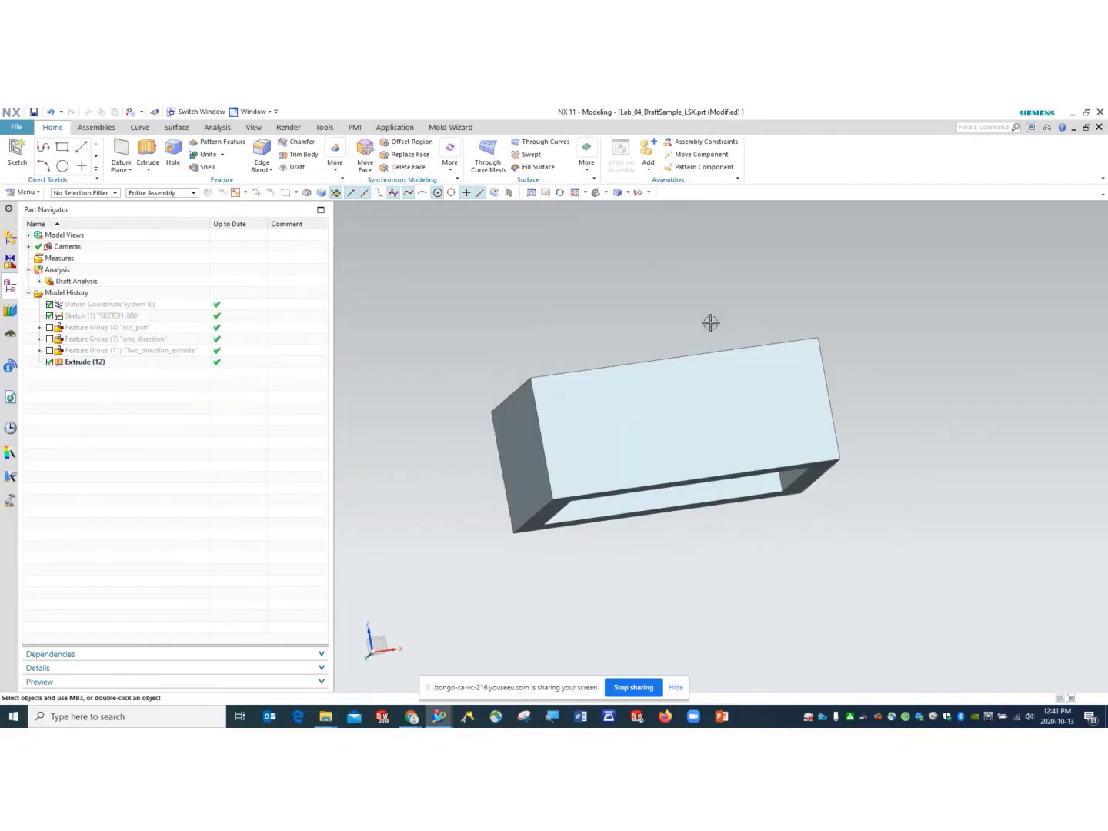
- Save the part with the hollow frame in isometric view, then start a face draft
{"action": "left_click", "coordinate": [595, 193]}
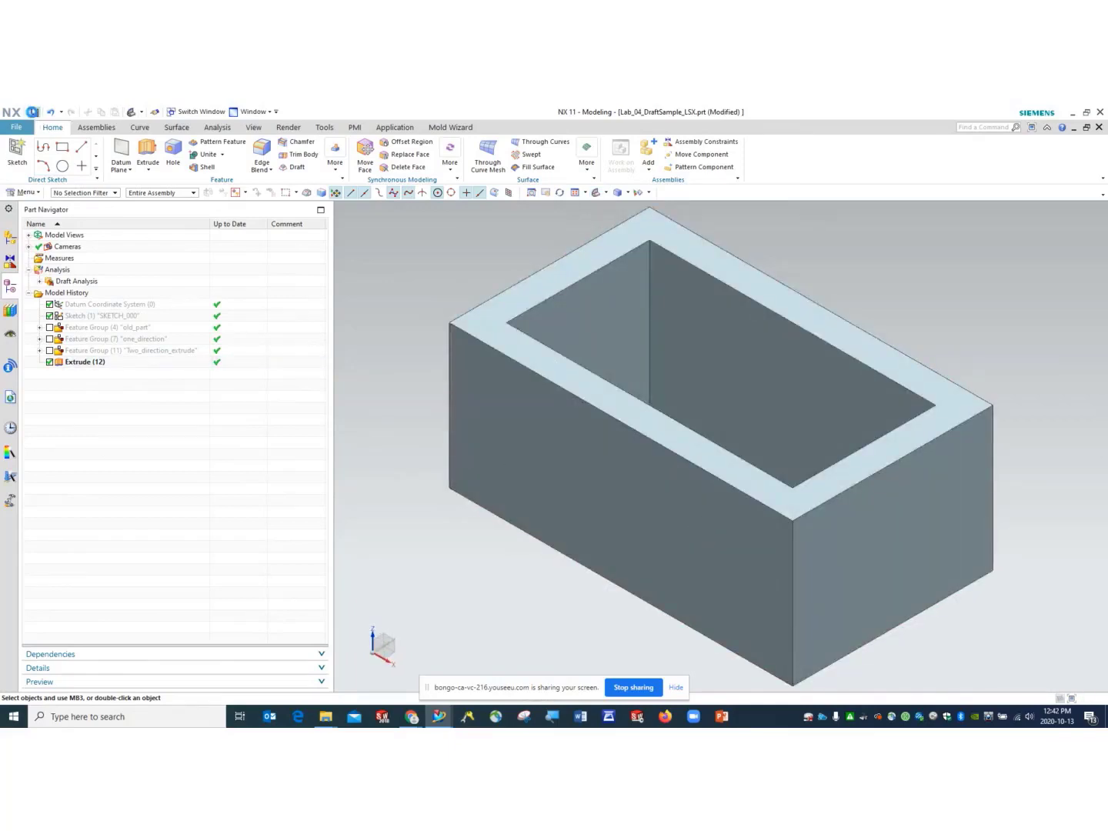
{"action": "left_click", "coordinate": [32, 112]}
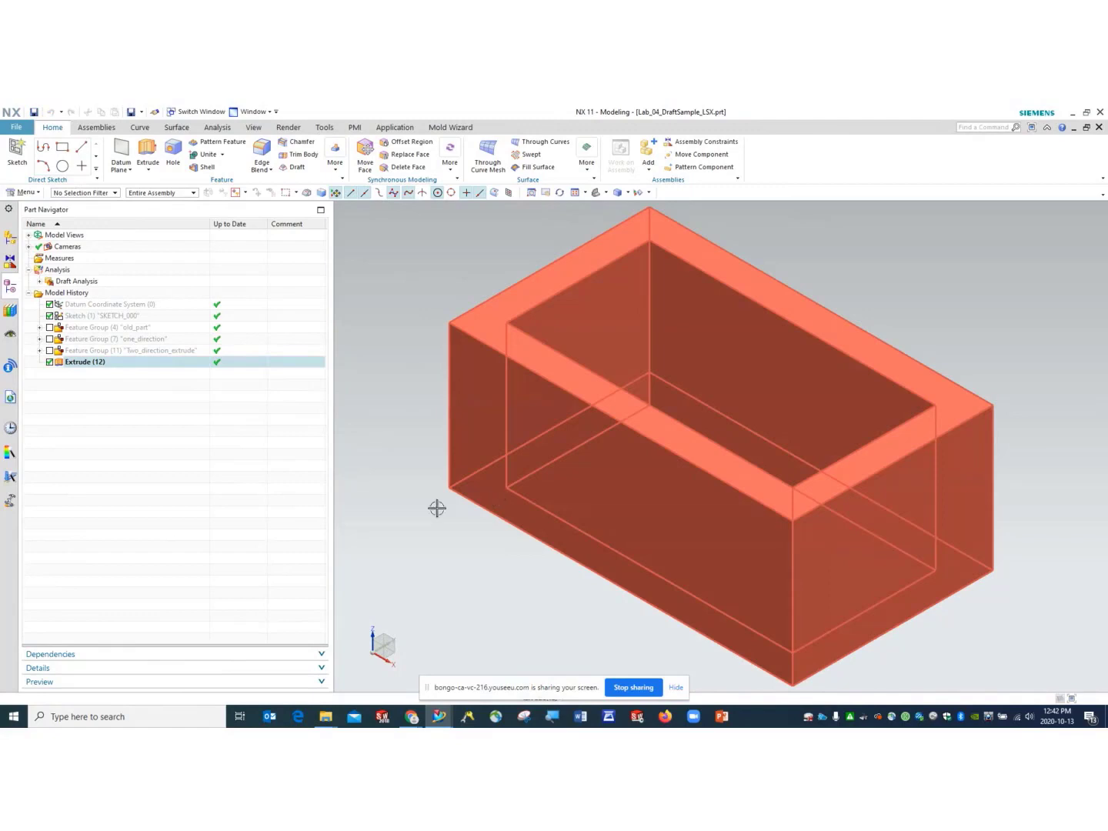
{"action": "middle_click_drag", "start_coordinate": [473, 540], "coordinate": [570, 239]}
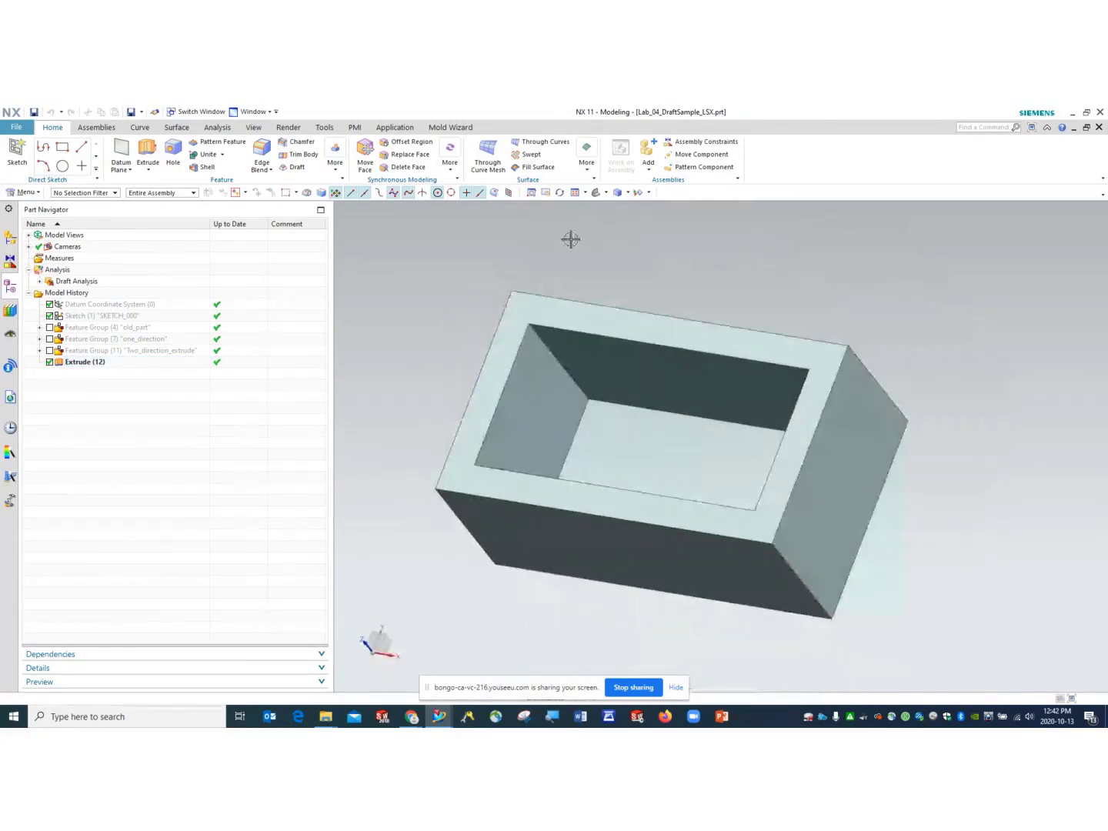
{"action": "left_click", "coordinate": [597, 192]}
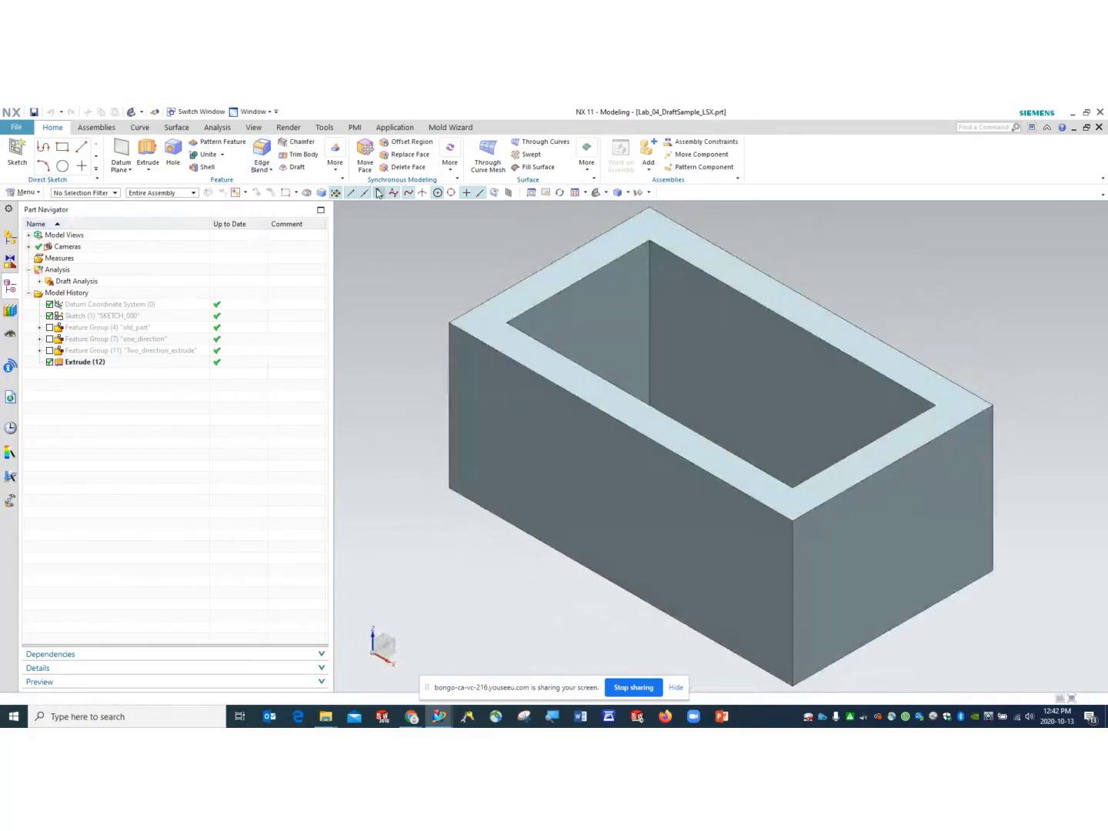
{"action": "left_click", "coordinate": [297, 166]}
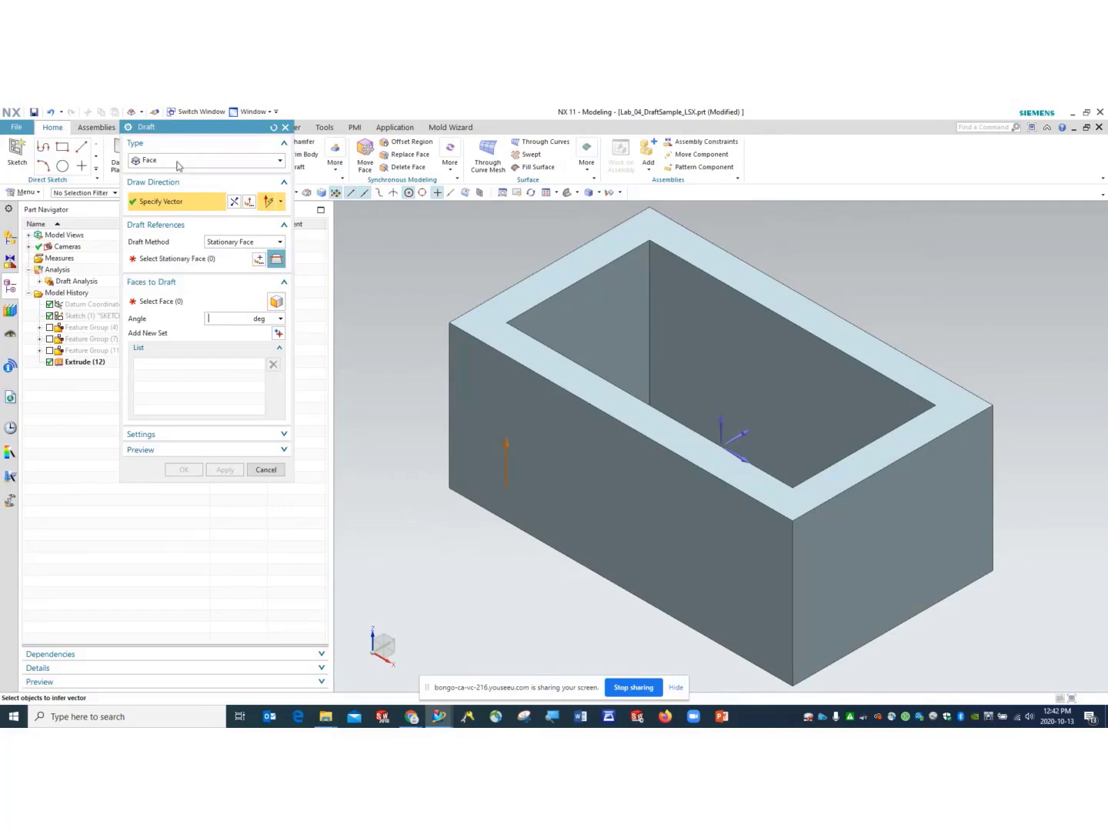
- Make the top rim the only stationary face, removing the right end wall
{"action": "left_click", "coordinate": [540, 395]}
{"action": "left_click", "coordinate": [950, 542]}
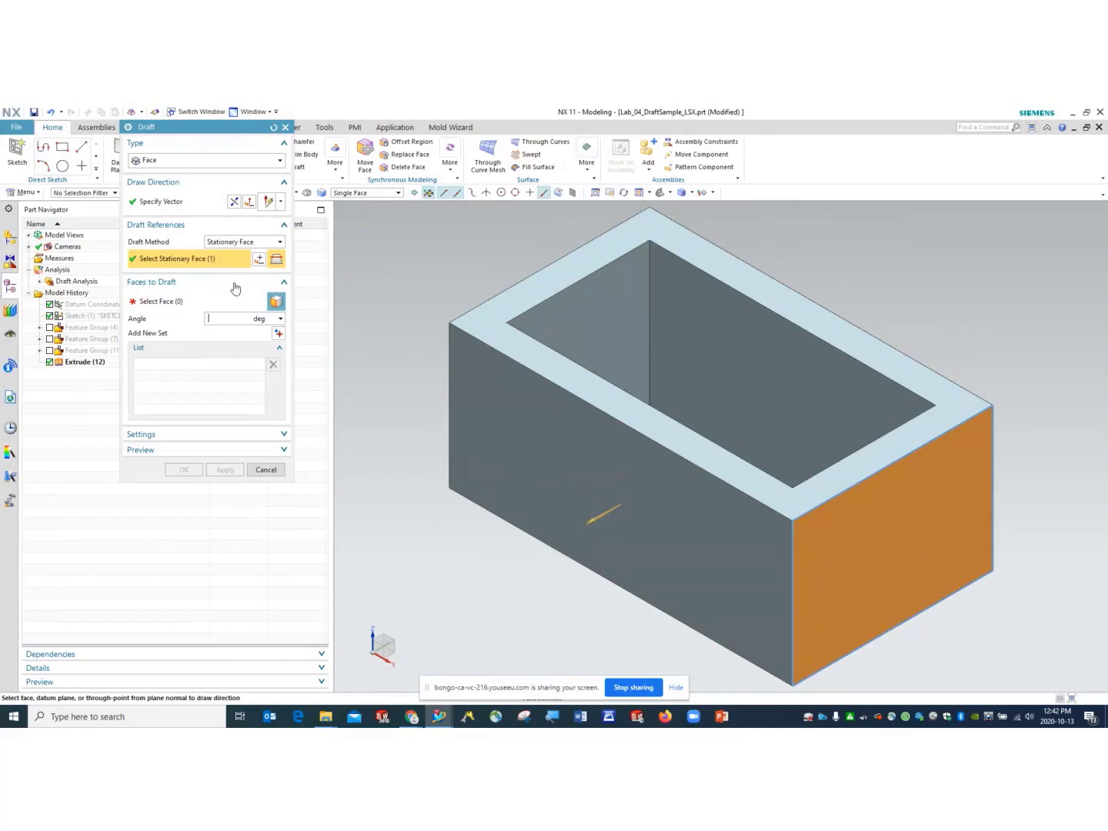
{"action": "middle_click_drag", "start_coordinate": [460, 543], "coordinate": [543, 439]}
{"action": "left_click", "coordinate": [561, 417]}
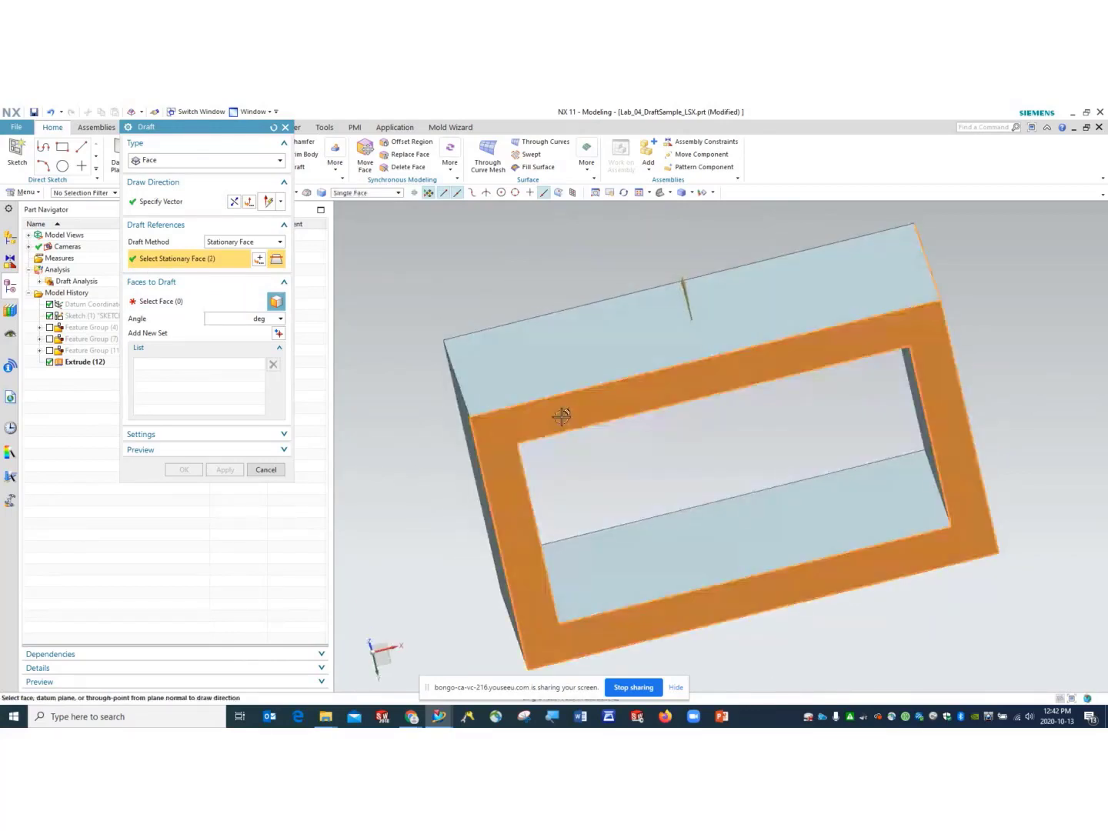
{"action": "middle_click_drag", "start_coordinate": [720, 497], "coordinate": [670, 497]}
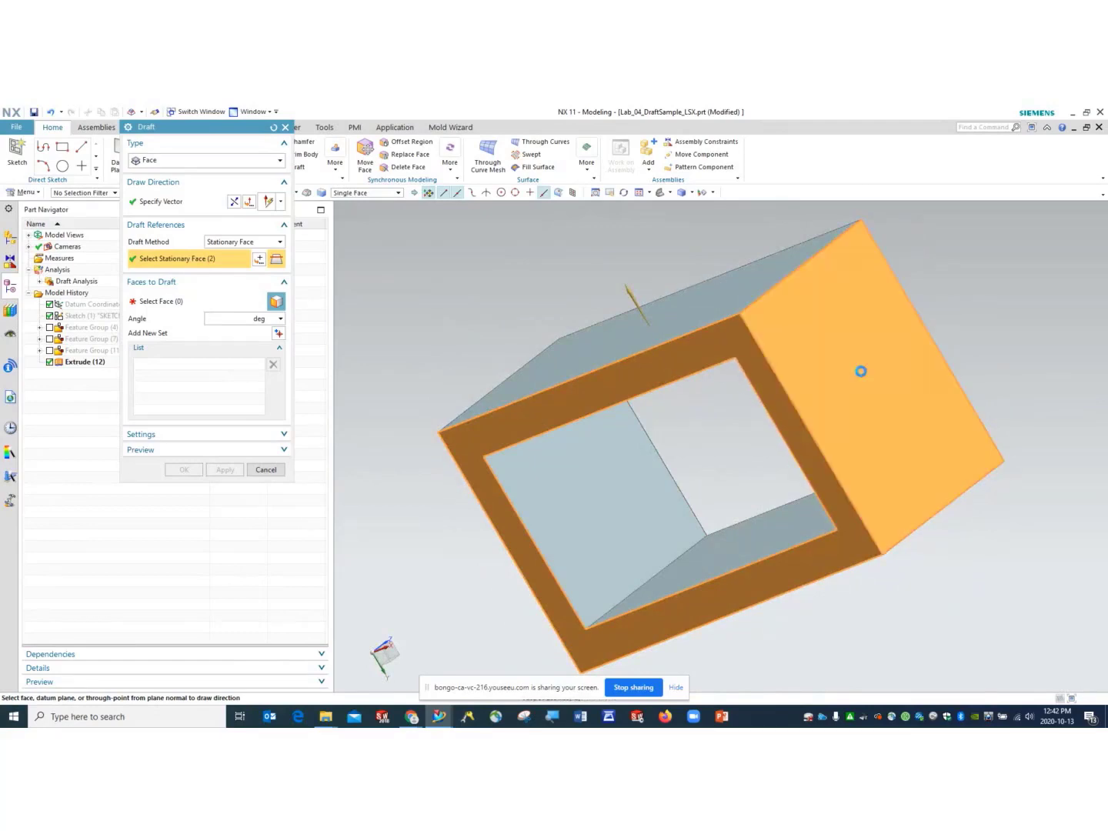
{"action": "left_click", "coordinate": [860, 374], "text": "shift"}
- Point the draw direction straight up along the Z axis in isometric view
{"action": "middle_click_drag", "start_coordinate": [689, 440], "coordinate": [650, 489]}
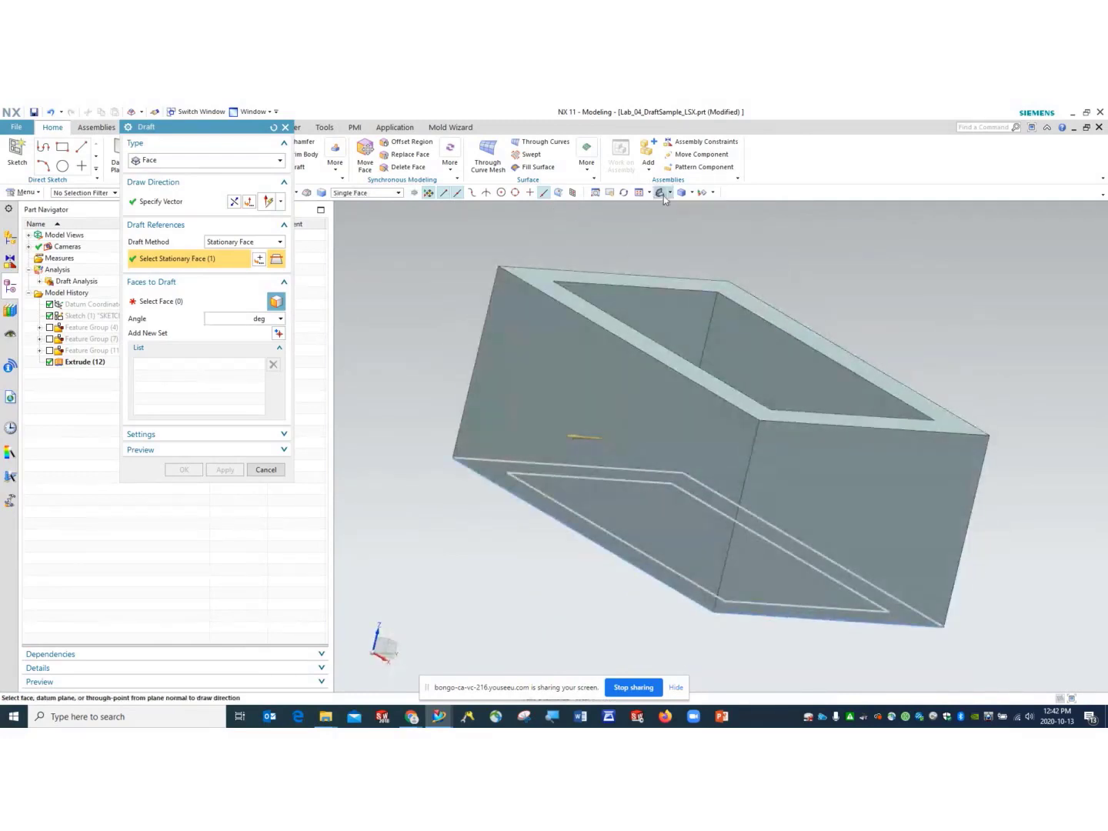
{"action": "left_click", "coordinate": [663, 194]}
{"action": "left_click", "coordinate": [201, 203]}
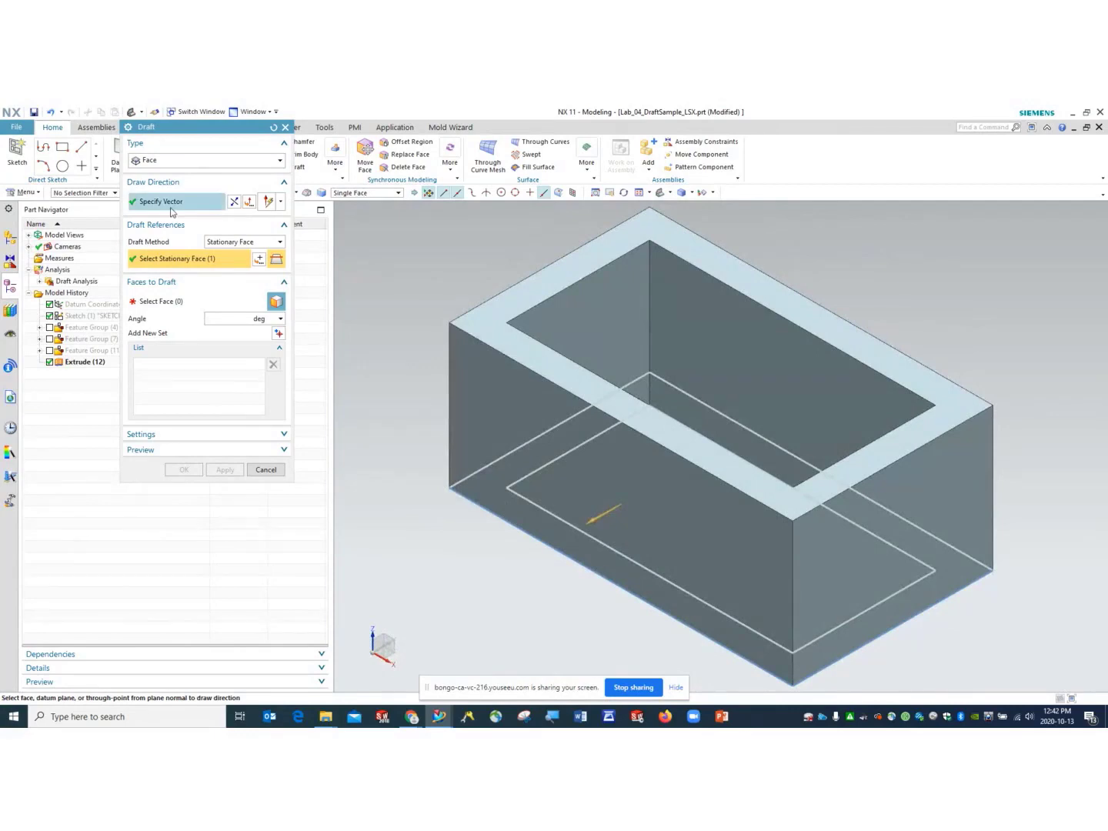
{"action": "left_click", "coordinate": [723, 418]}
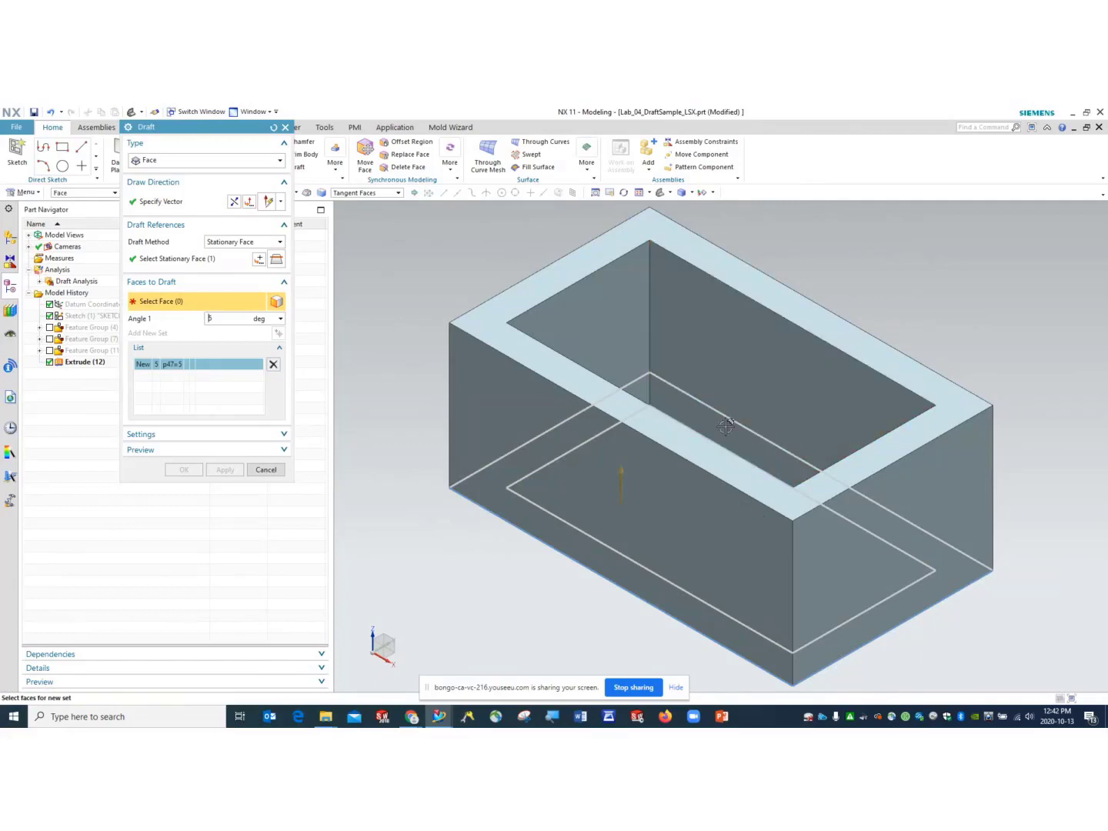
- Select the long front wall, right end wall and a third outer wall to draft
{"action": "left_click", "coordinate": [183, 202]}
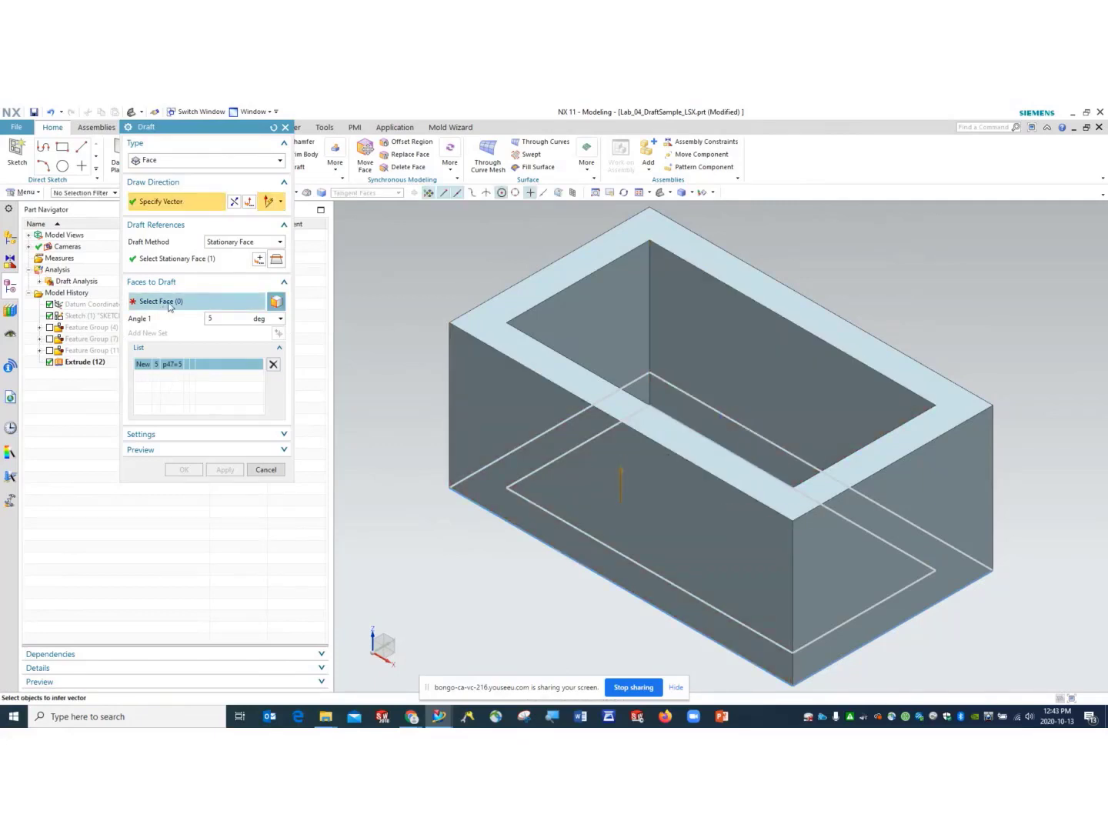
{"action": "left_click", "coordinate": [163, 303]}
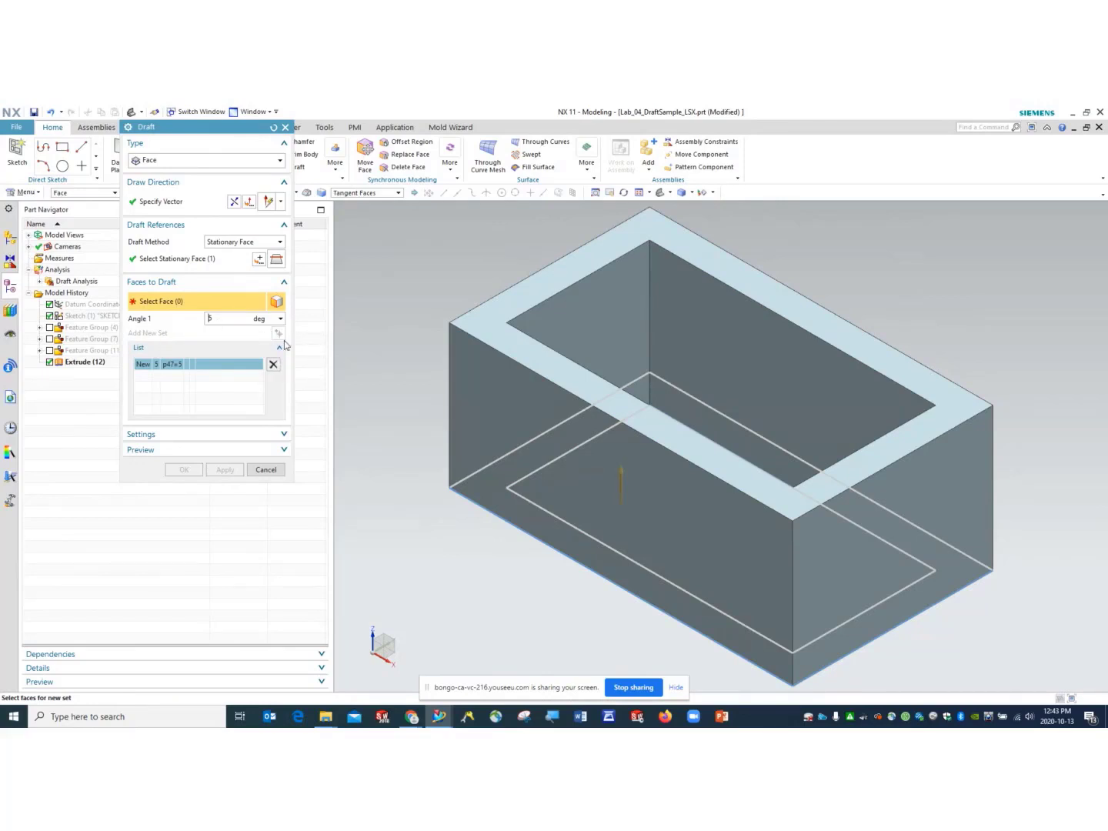
{"action": "left_click", "coordinate": [491, 379]}
{"action": "left_click", "coordinate": [880, 501]}
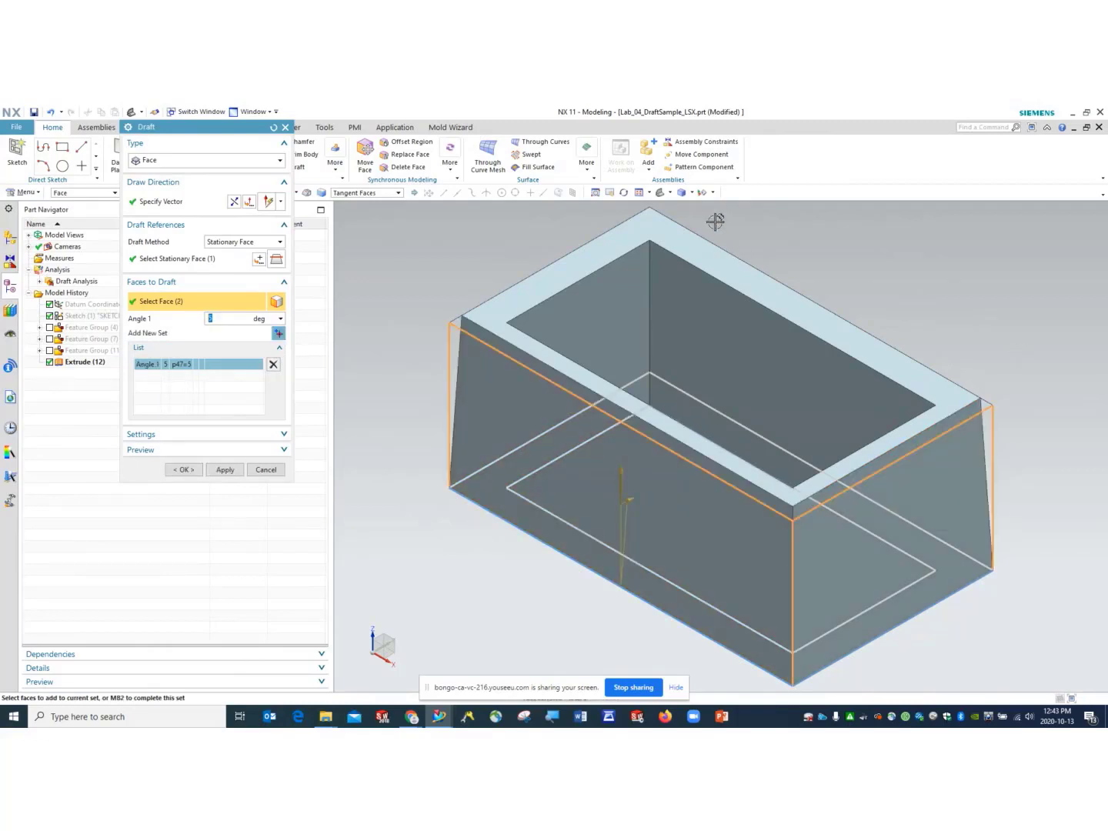
{"action": "middle_click_drag", "start_coordinate": [966, 339], "coordinate": [841, 354]}
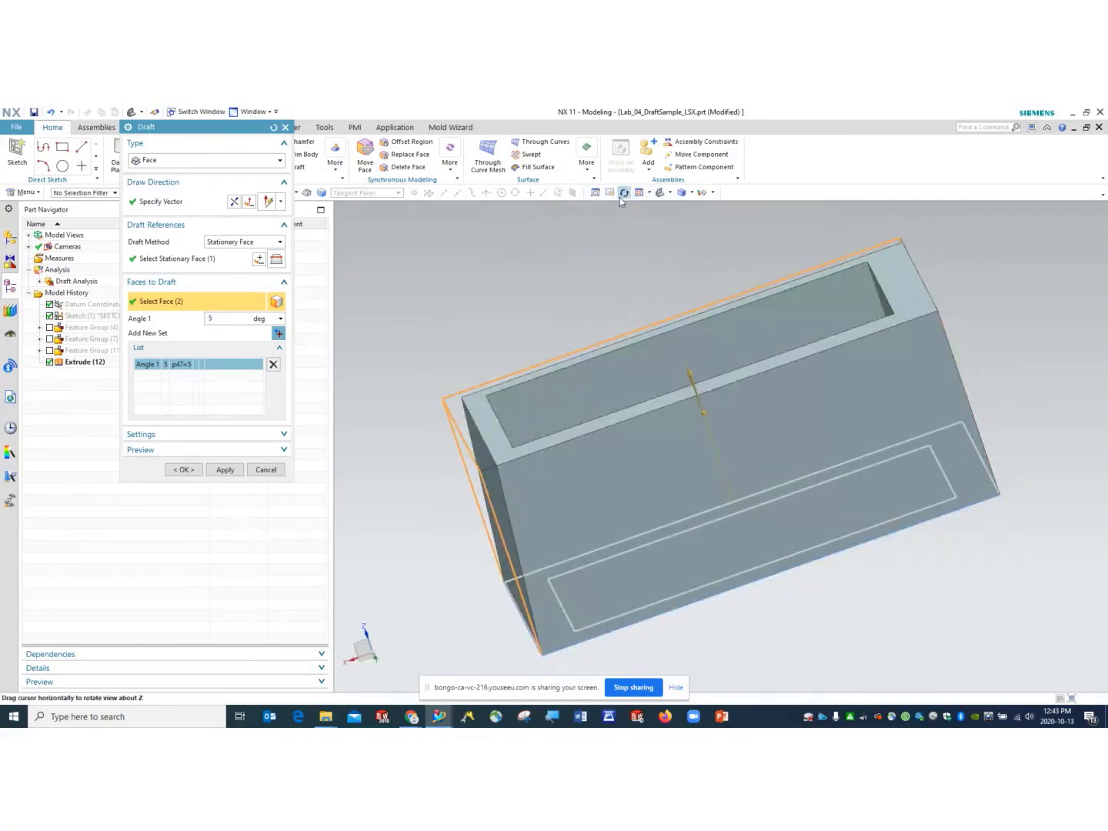
{"action": "left_click", "coordinate": [665, 446]}
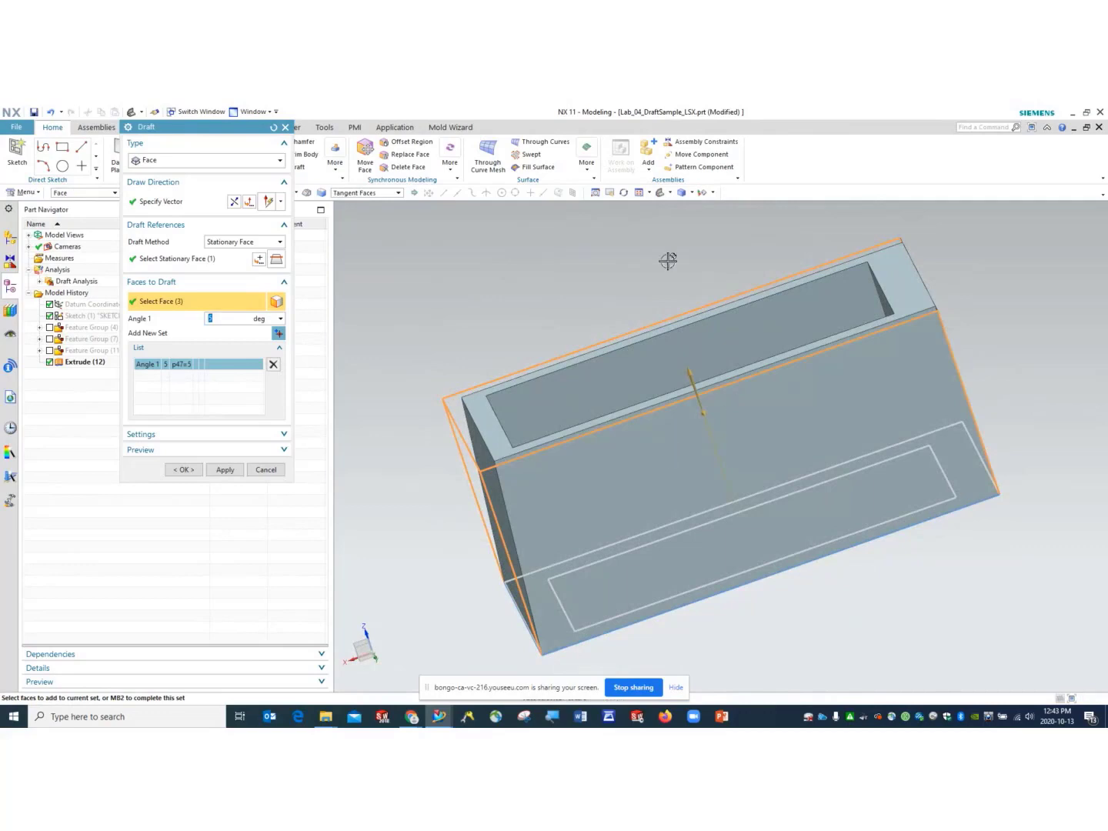
- Add the fourth outer wall and apply the 5° draft
{"action": "left_click", "coordinate": [622, 193]}
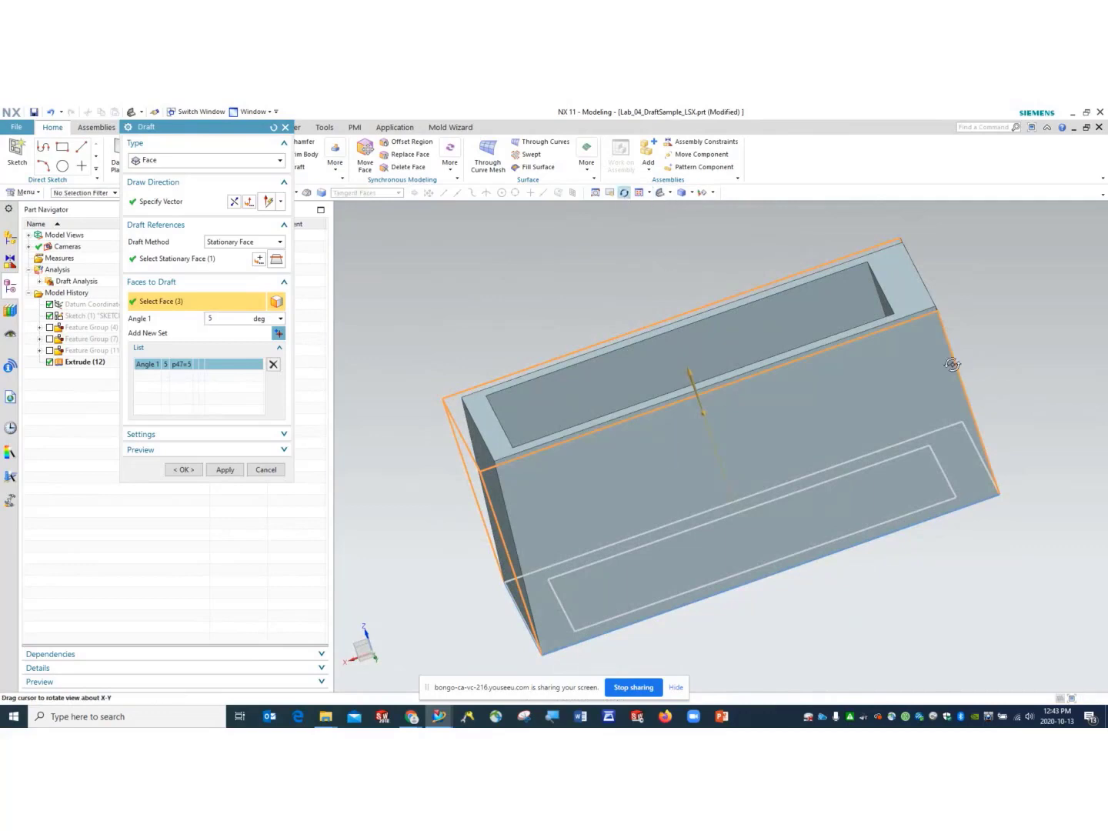
{"action": "left_click_drag", "start_coordinate": [653, 207], "coordinate": [627, 214]}
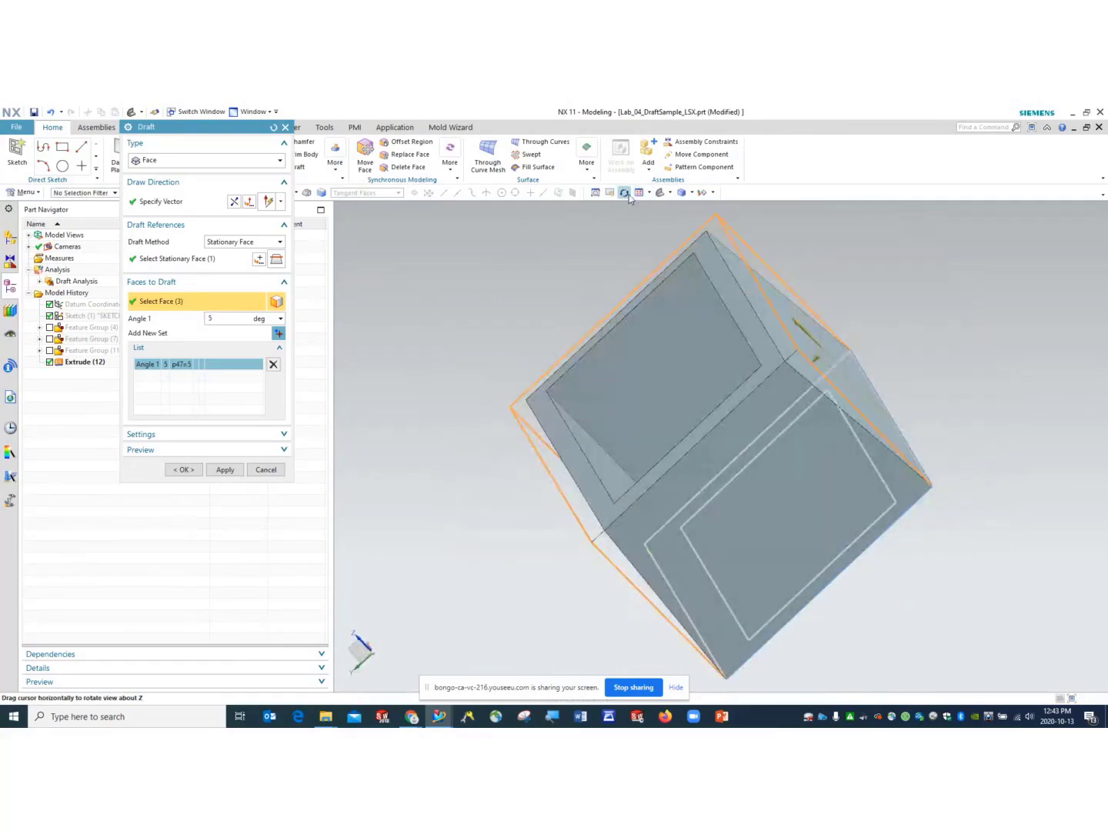
{"action": "left_click", "coordinate": [627, 194]}
{"action": "left_click", "coordinate": [777, 453]}
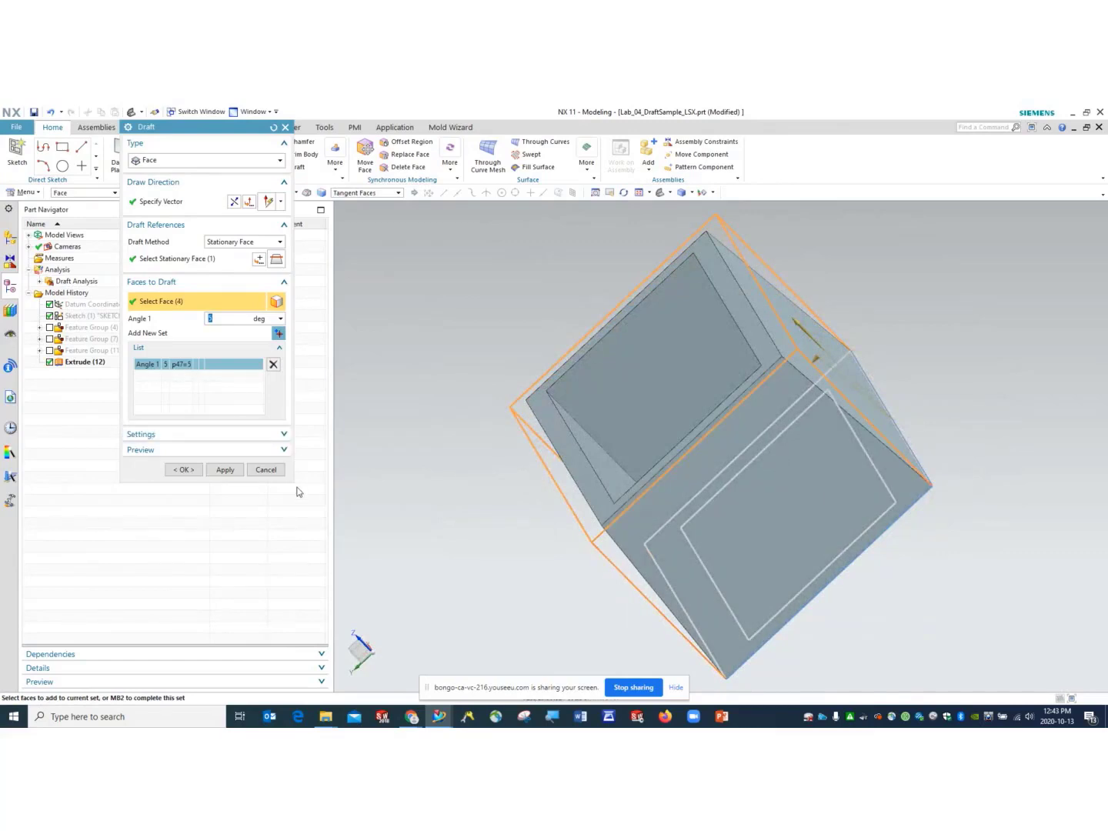
{"action": "left_click_drag", "start_coordinate": [290, 480], "coordinate": [436, 537]}
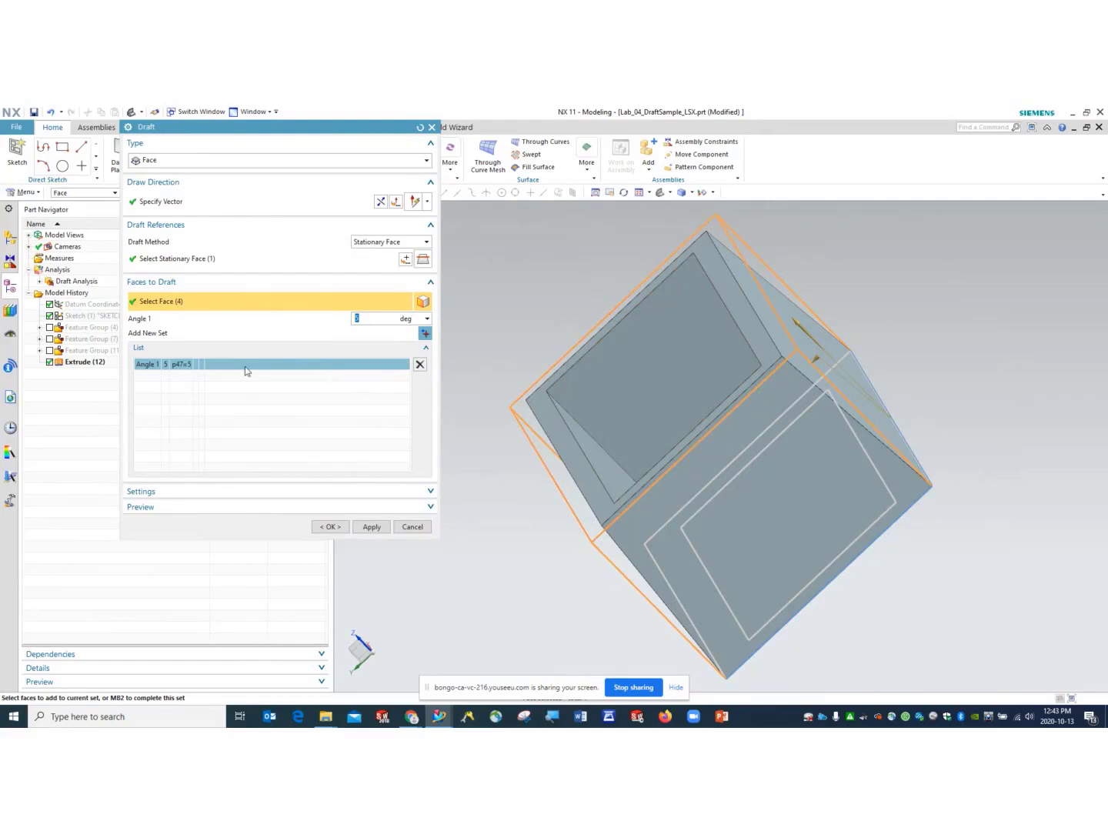
{"action": "left_click", "coordinate": [661, 193]}
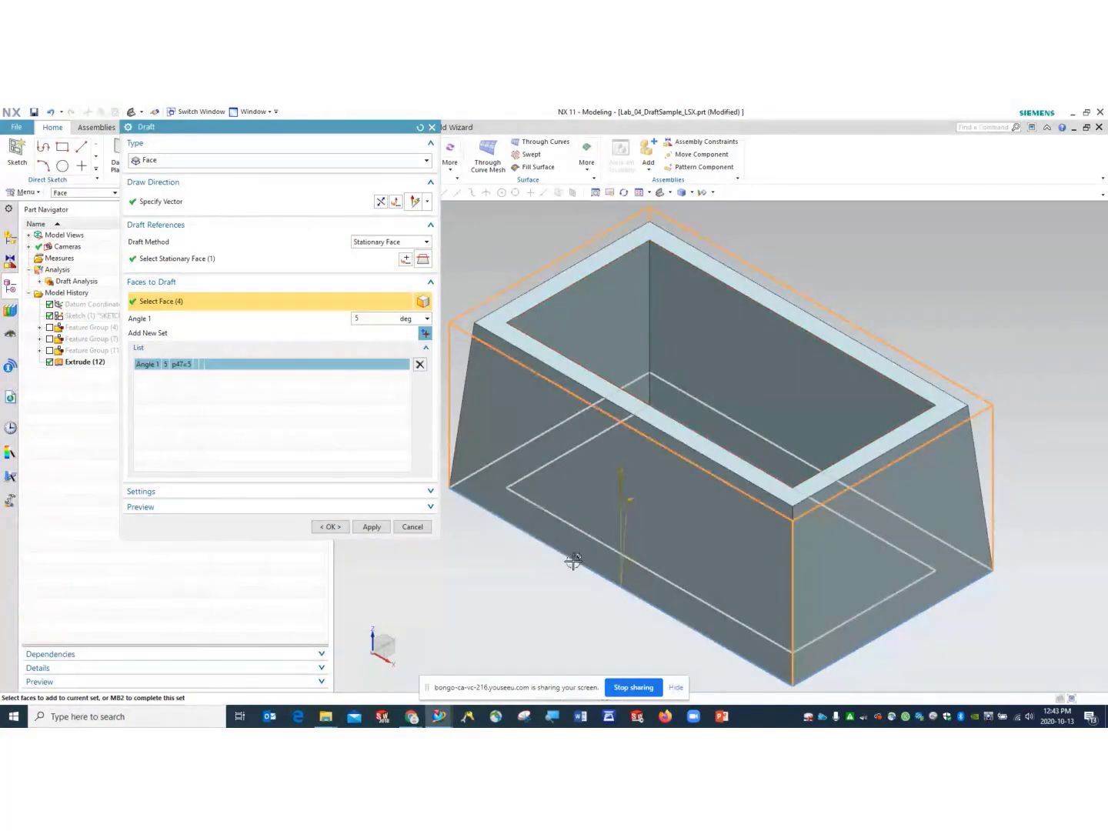
{"action": "left_click", "coordinate": [371, 528]}
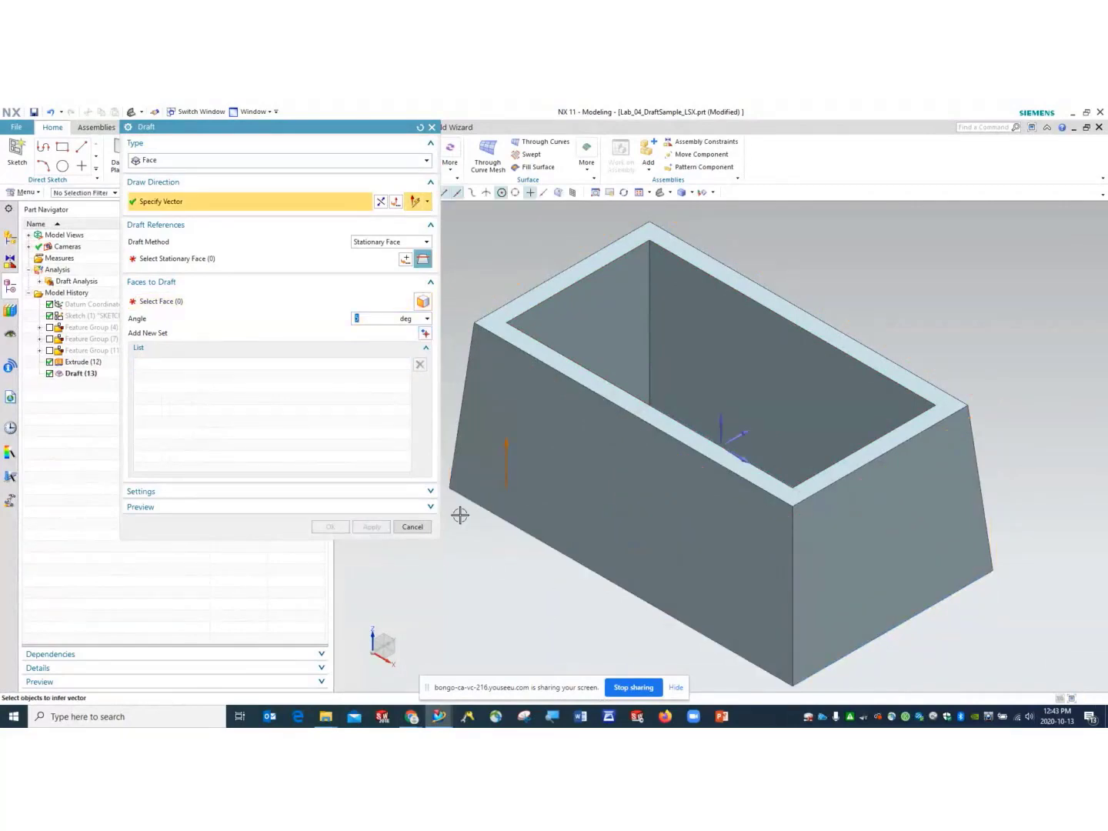
- Inspect the tapered walls of Draft (13) from two sides, then close the Draft dialog
{"action": "mouse_move", "coordinate": [642, 535]}
{"action": "middle_mouse_down"}
{"action": "mouse_move", "coordinate": [658, 426]}
{"action": "mouse_move", "coordinate": [653, 522]}
{"action": "mouse_move", "coordinate": [621, 564]}
{"action": "mouse_move", "coordinate": [680, 497]}
{"action": "mouse_move", "coordinate": [579, 527]}
{"action": "mouse_move", "coordinate": [597, 552]}
{"action": "mouse_move", "coordinate": [618, 536]}
{"action": "mouse_move", "coordinate": [632, 554]}
{"action": "middle_mouse_up"}
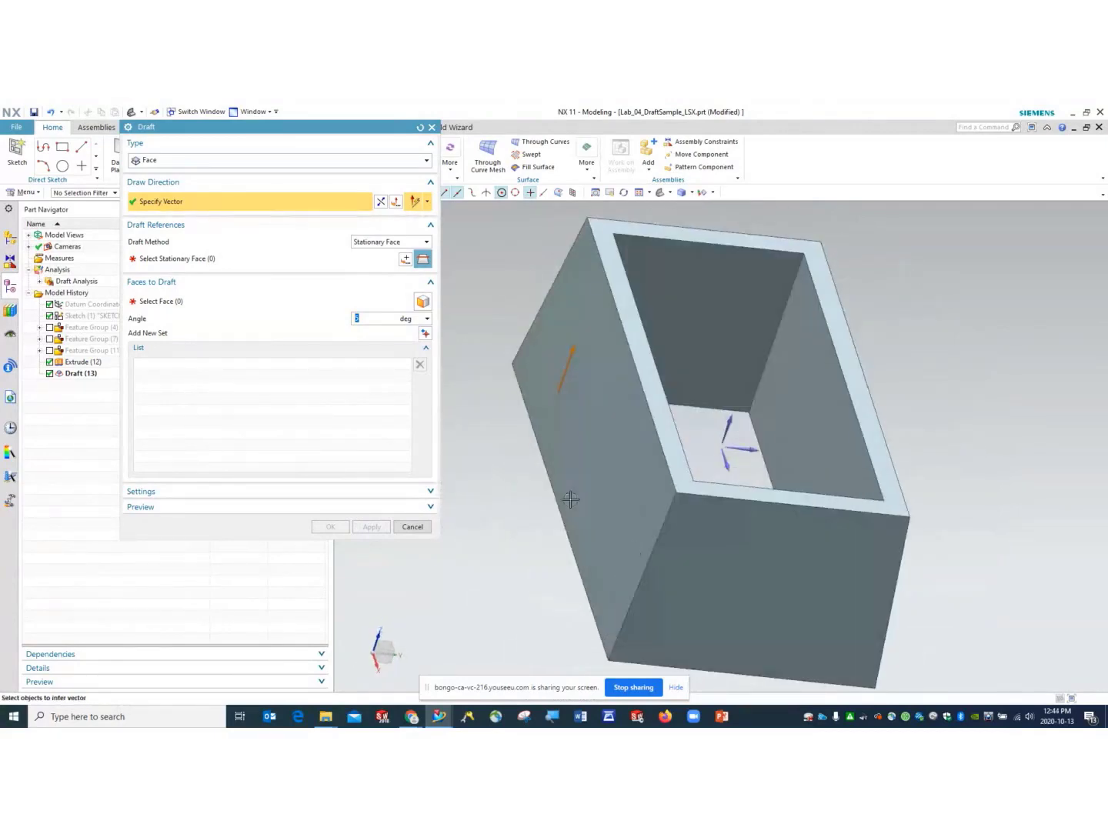
{"action": "middle_click_drag", "start_coordinate": [709, 398], "coordinate": [643, 377]}
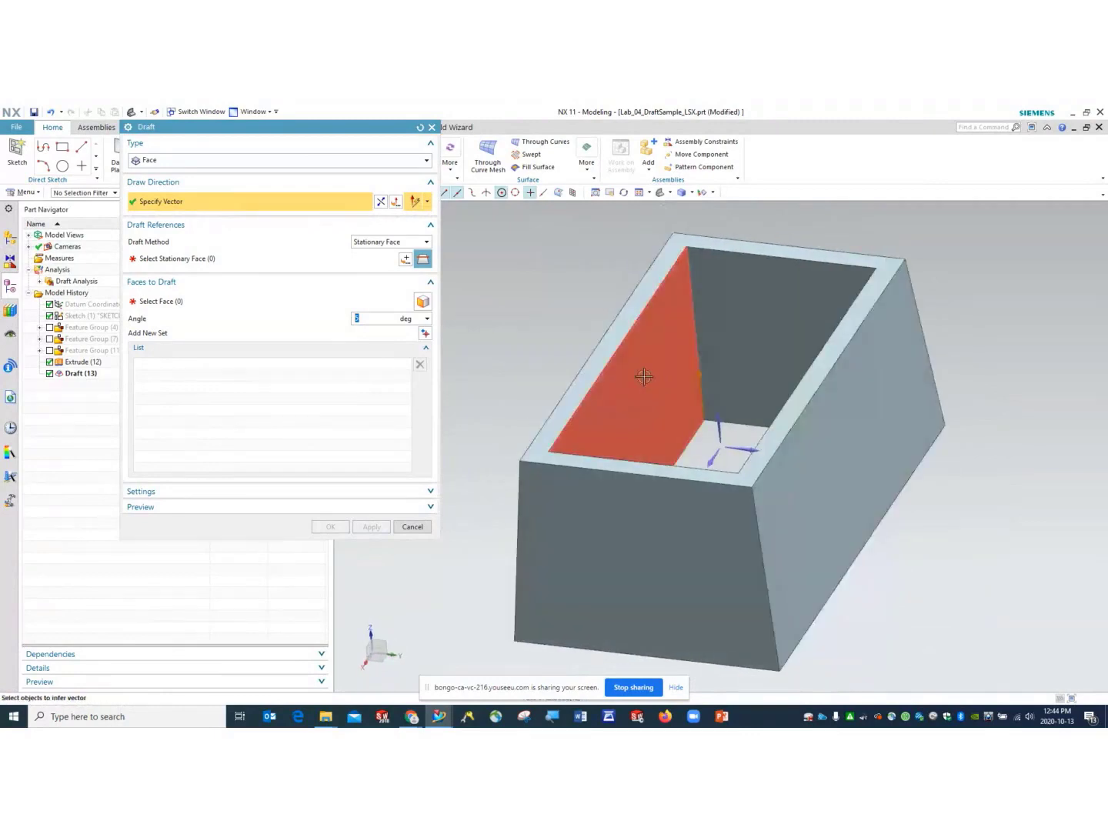
{"action": "left_click", "coordinate": [433, 127]}
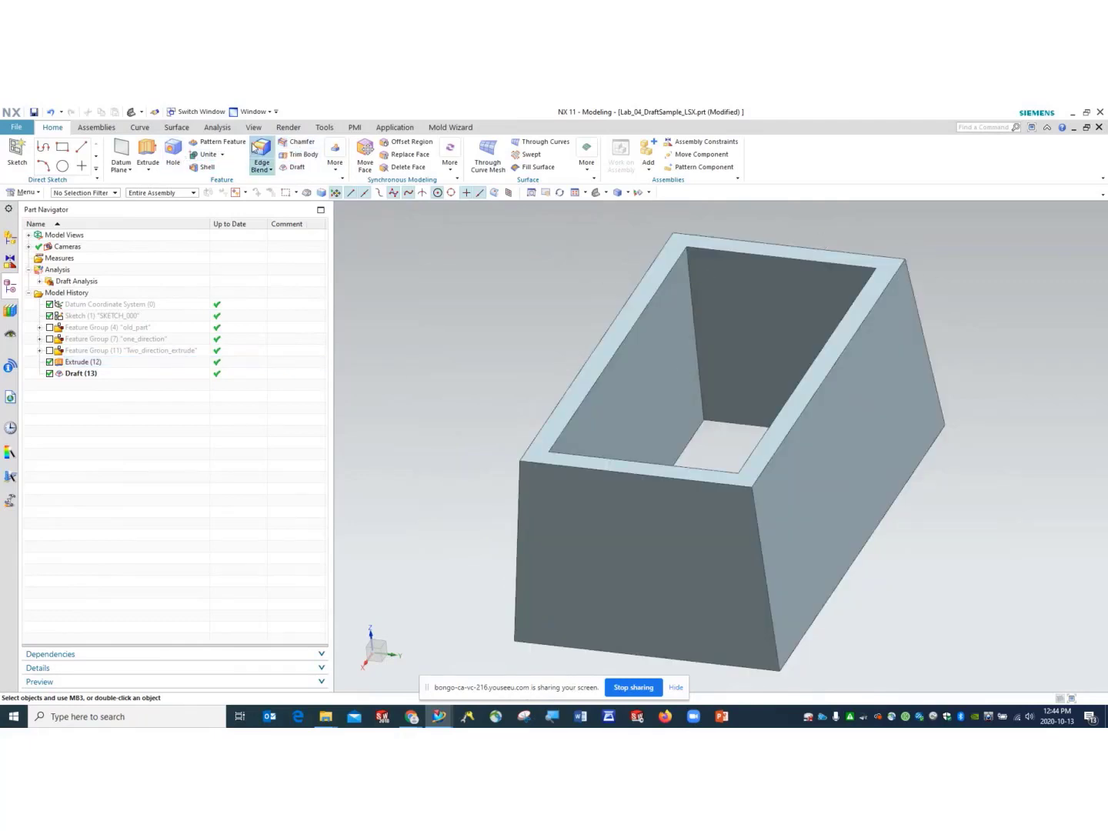
- Measure the Simple Angle at a drafted wall (175°), then select Extrude (12)
{"action": "left_click", "coordinate": [219, 127]}
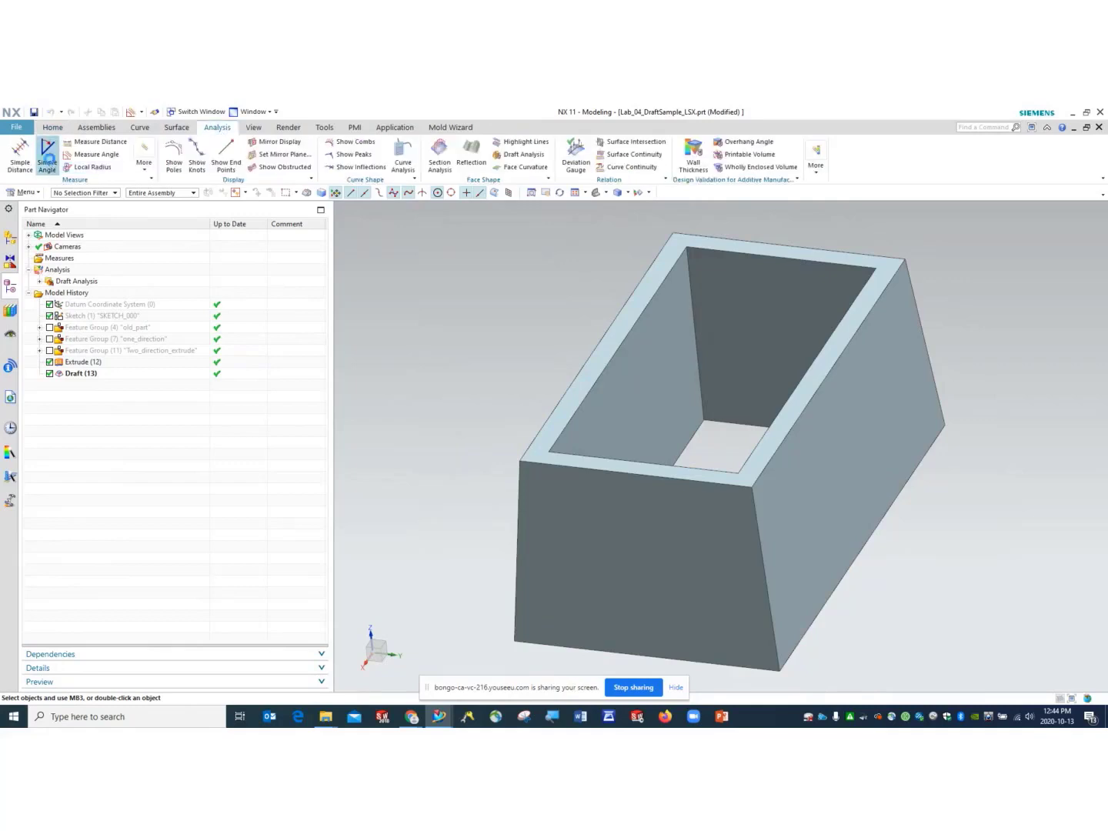
{"action": "left_click", "coordinate": [46, 158]}
{"action": "left_click", "coordinate": [646, 385]}
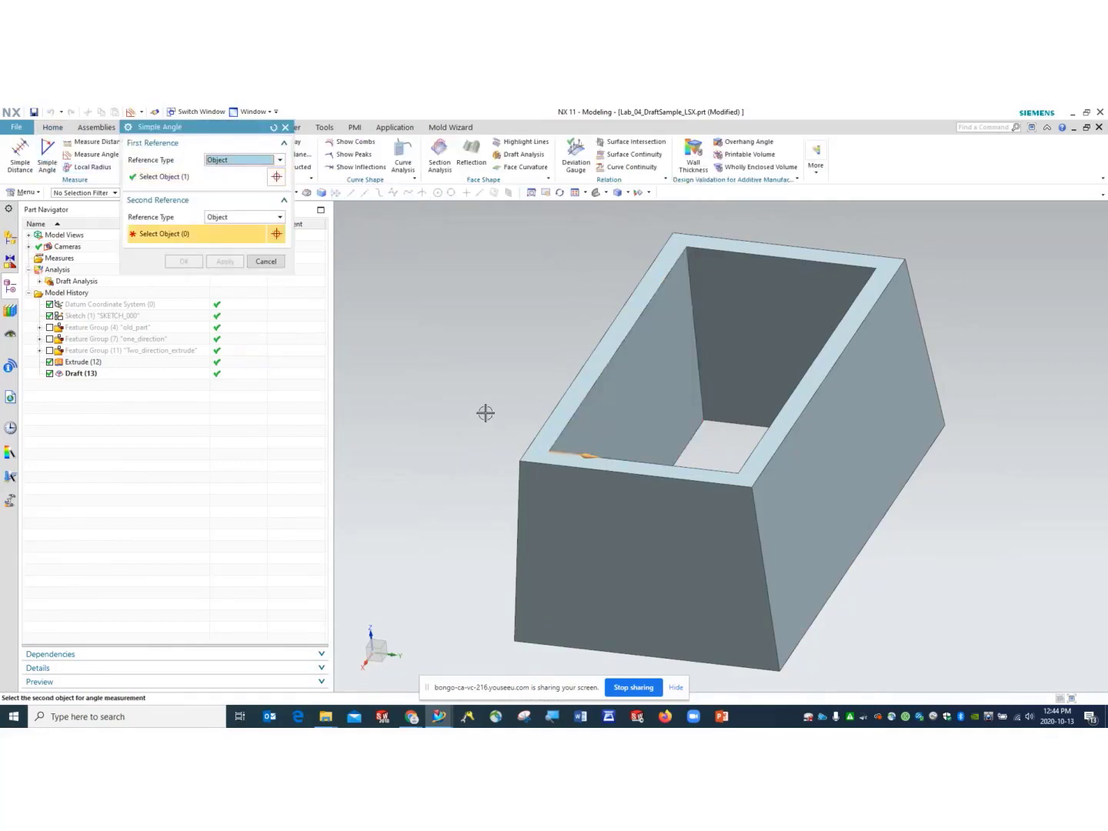
{"action": "middle_click_drag", "start_coordinate": [486, 413], "coordinate": [563, 396]}
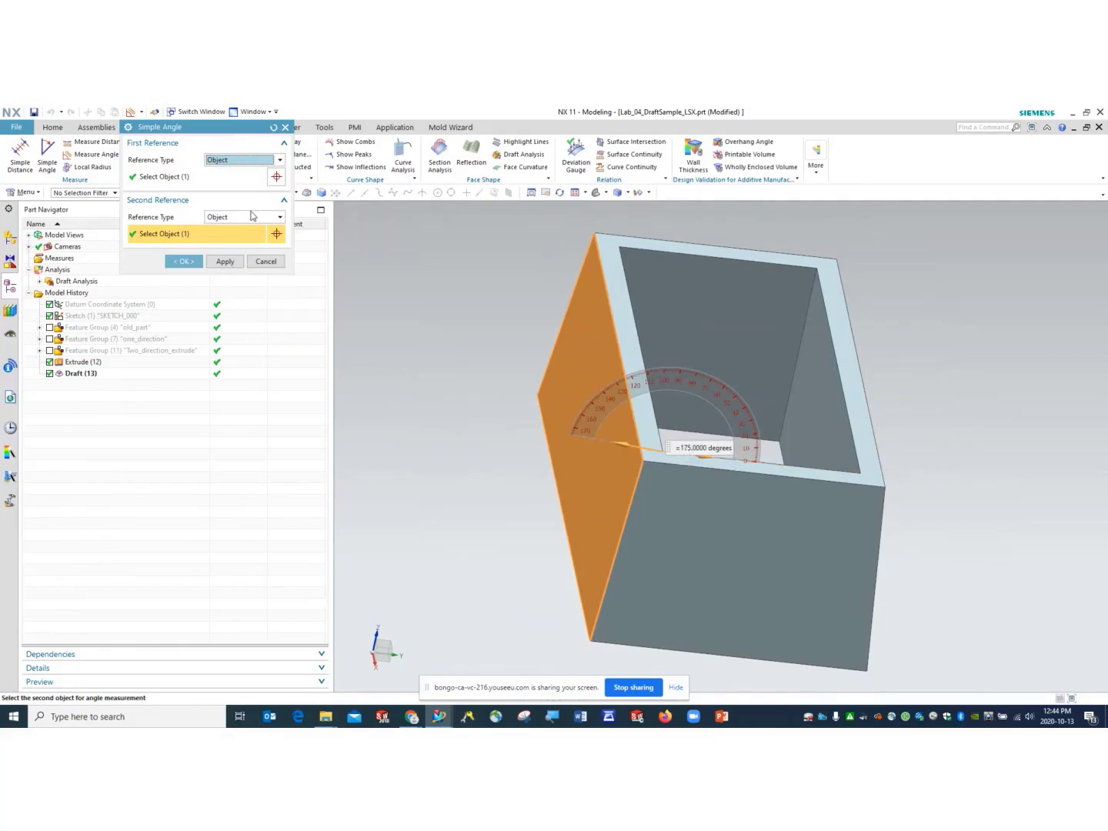
{"action": "middle_click_drag", "start_coordinate": [443, 532], "coordinate": [467, 483]}
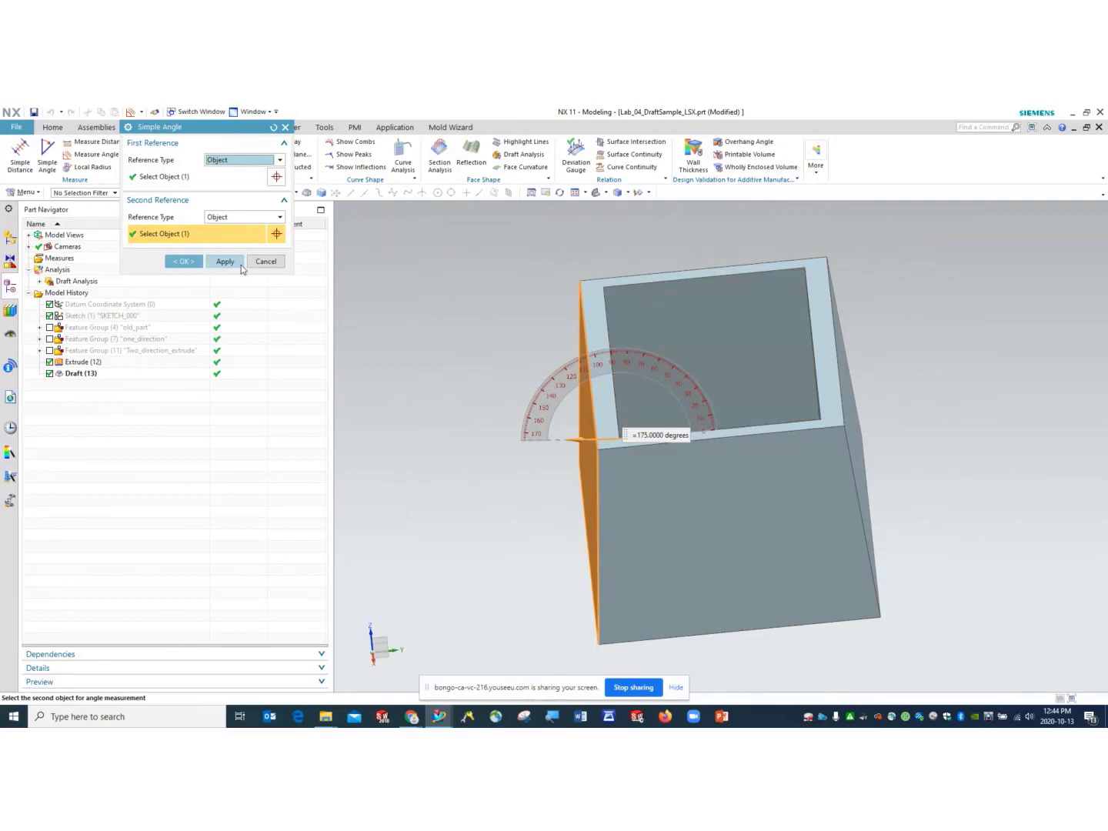
{"action": "left_click", "coordinate": [266, 261]}
{"action": "mouse_move", "coordinate": [524, 416]}
{"action": "middle_mouse_down"}
{"action": "mouse_move", "coordinate": [528, 392]}
{"action": "mouse_move", "coordinate": [523, 427]}
{"action": "mouse_move", "coordinate": [530, 413]}
{"action": "middle_mouse_up"}
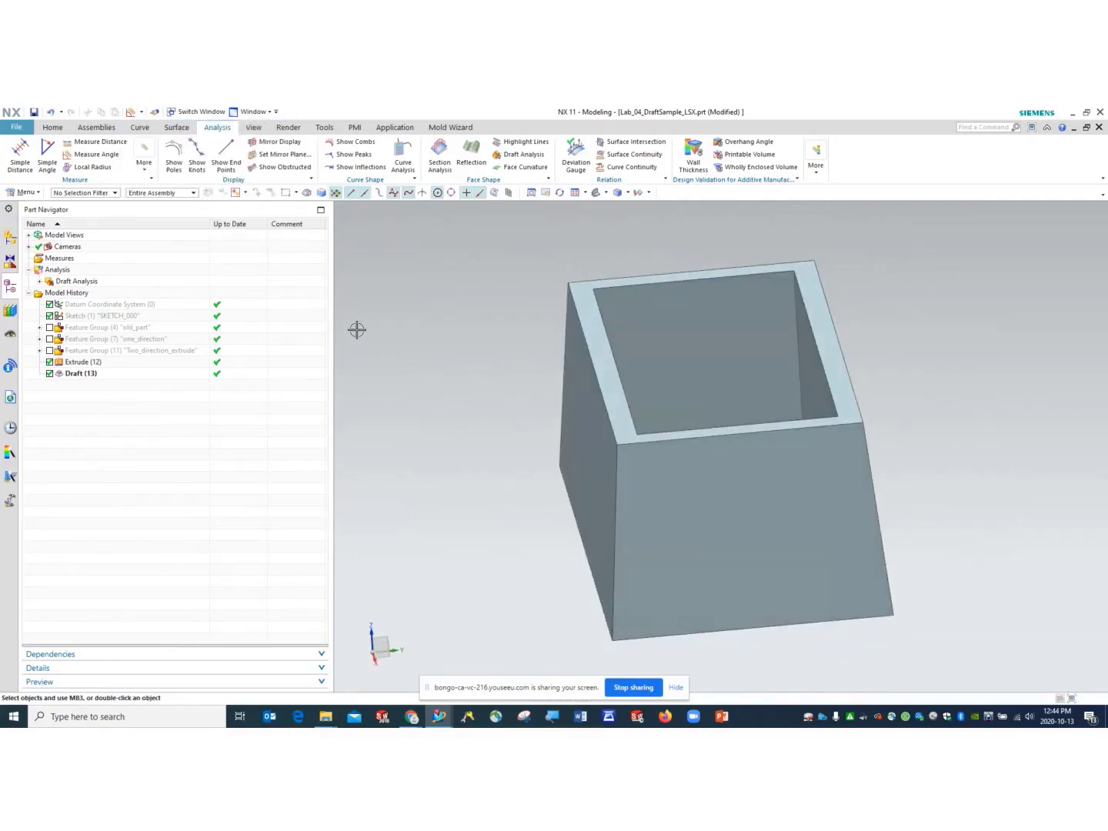
{"action": "left_click", "coordinate": [677, 364]}
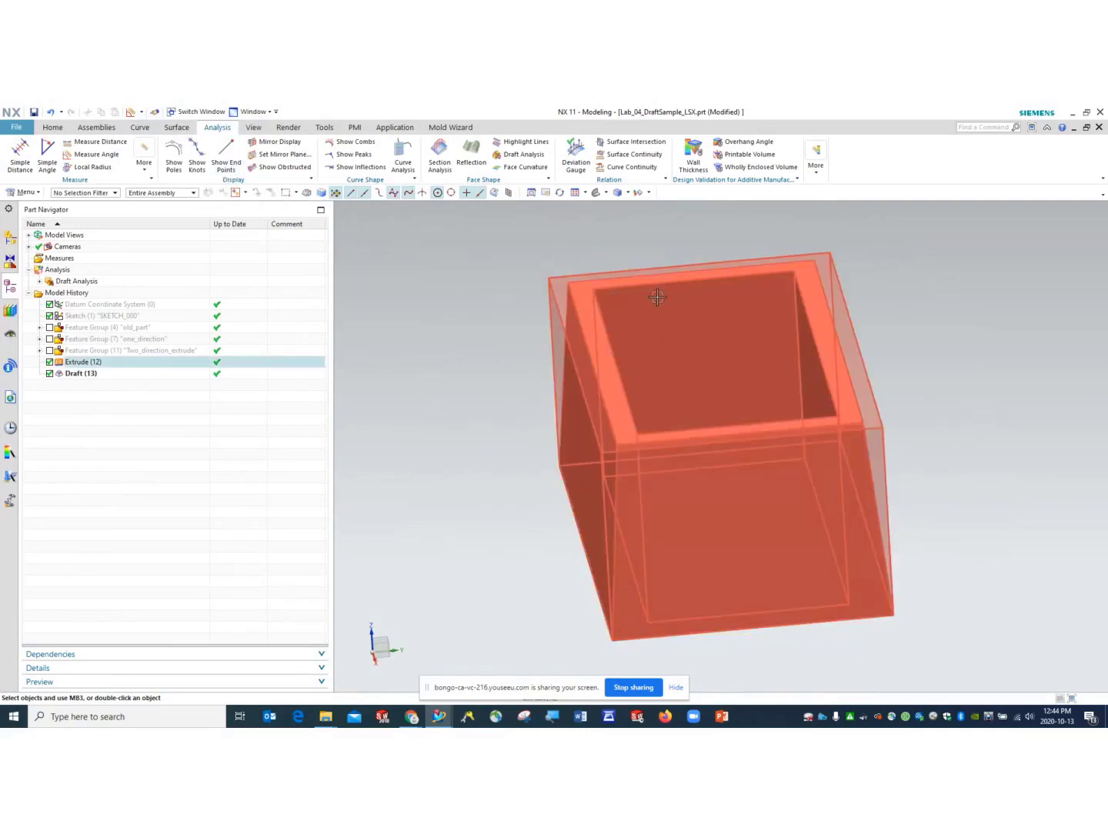
- Suppress Draft (13) to view the untapered walls, then restore it
{"action": "key", "text": "Escape"}
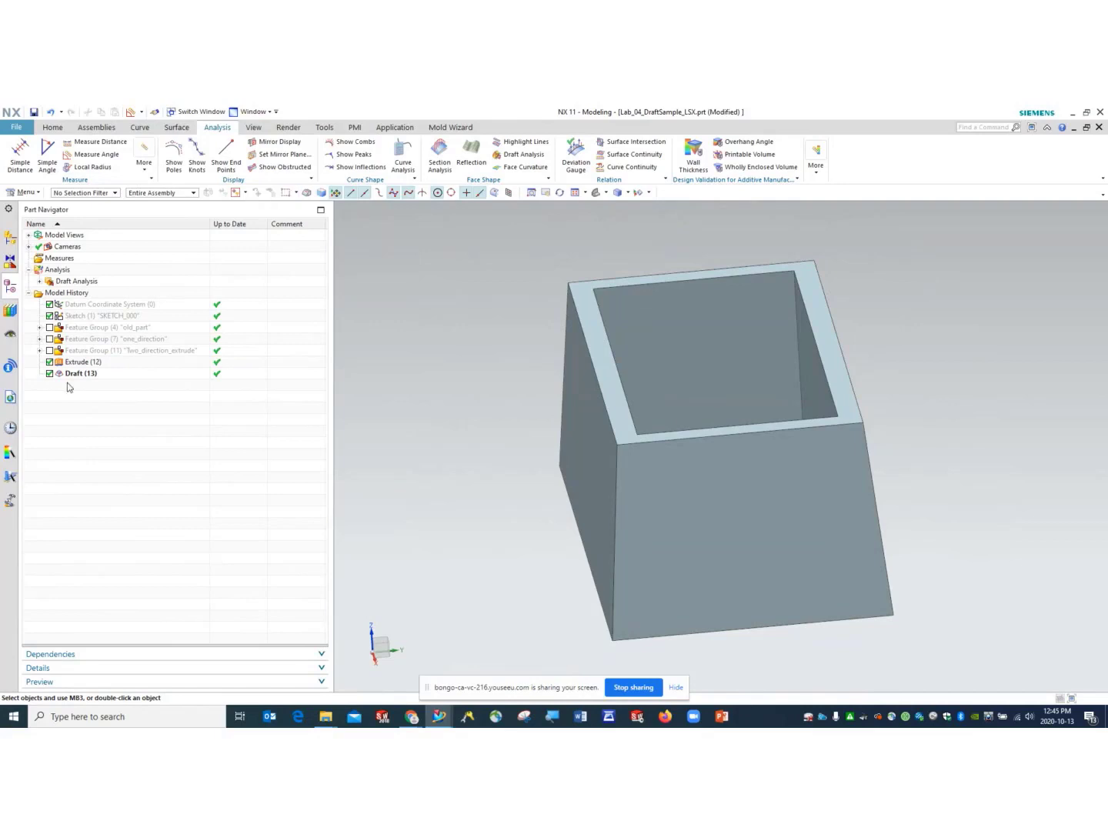
{"action": "left_click", "coordinate": [50, 374]}
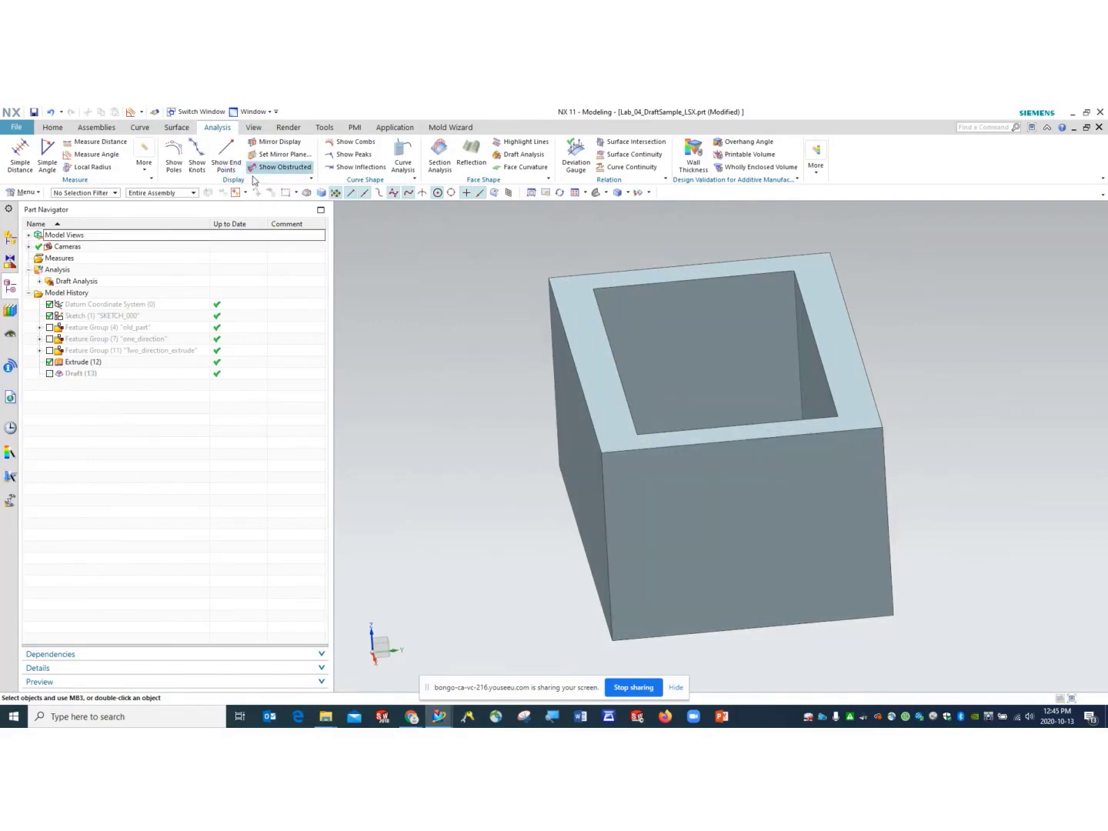
{"action": "left_click", "coordinate": [53, 127]}
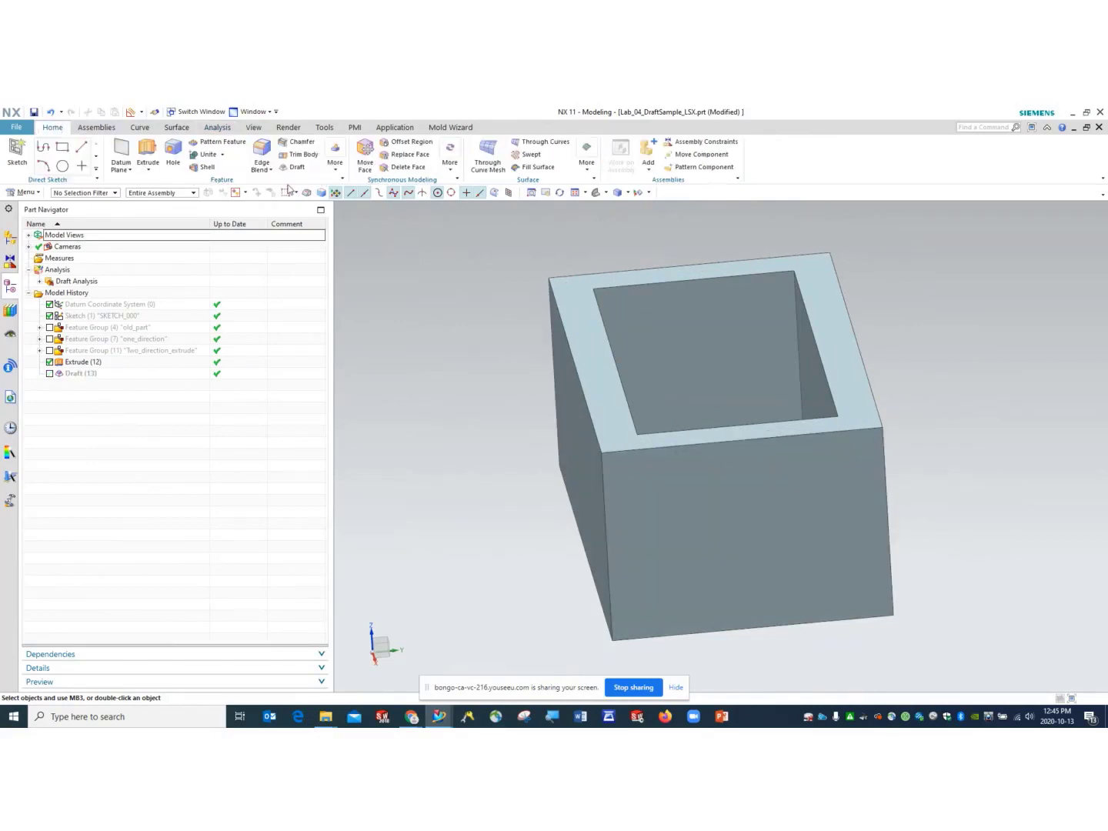
{"action": "left_click", "coordinate": [51, 372]}
- Edit Draft (13) with rollback to also draft the inner bottom face, and apply
{"action": "left_click", "coordinate": [67, 376]}
{"action": "right_click", "coordinate": [67, 377]}
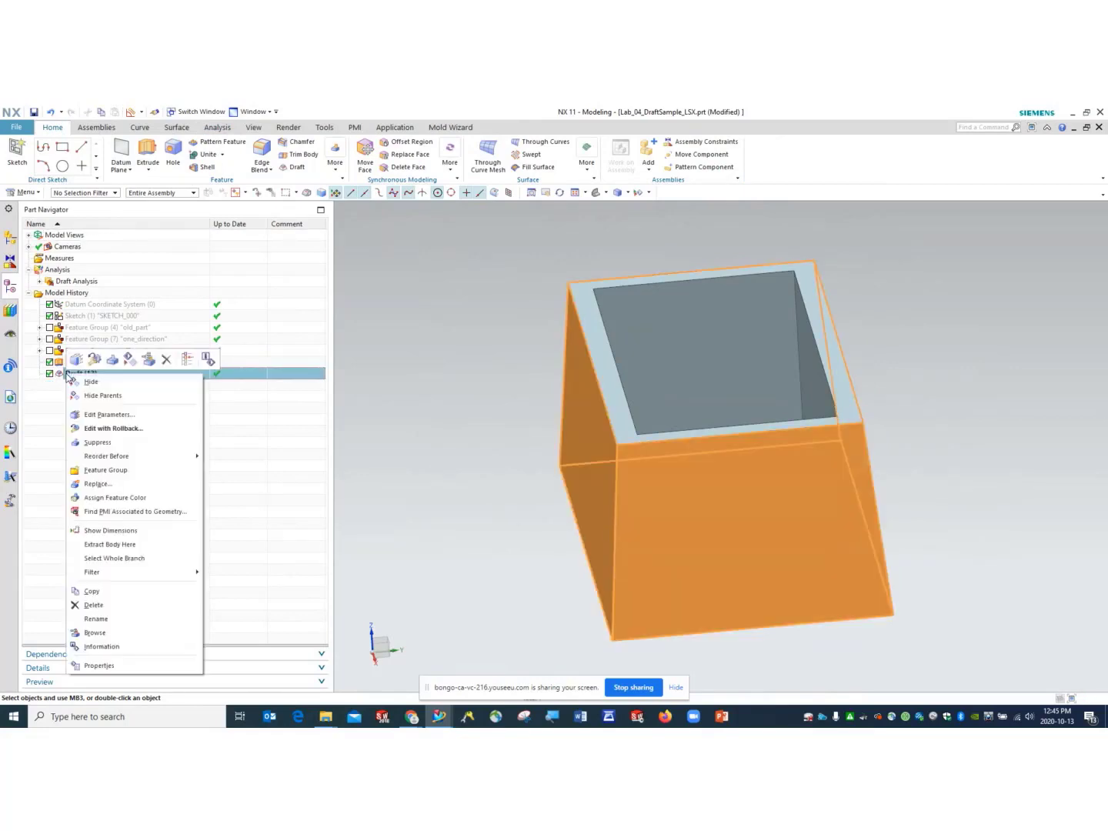
{"action": "left_click", "coordinate": [154, 428]}
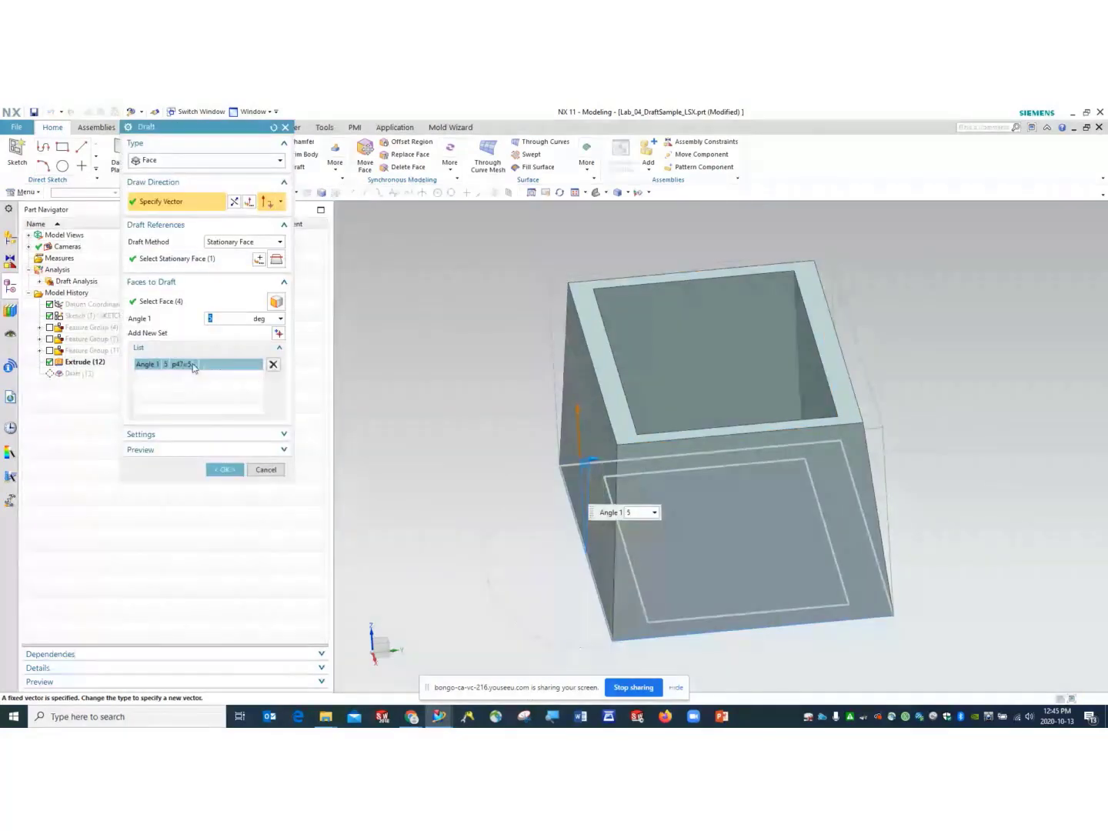
{"action": "left_click", "coordinate": [178, 307]}
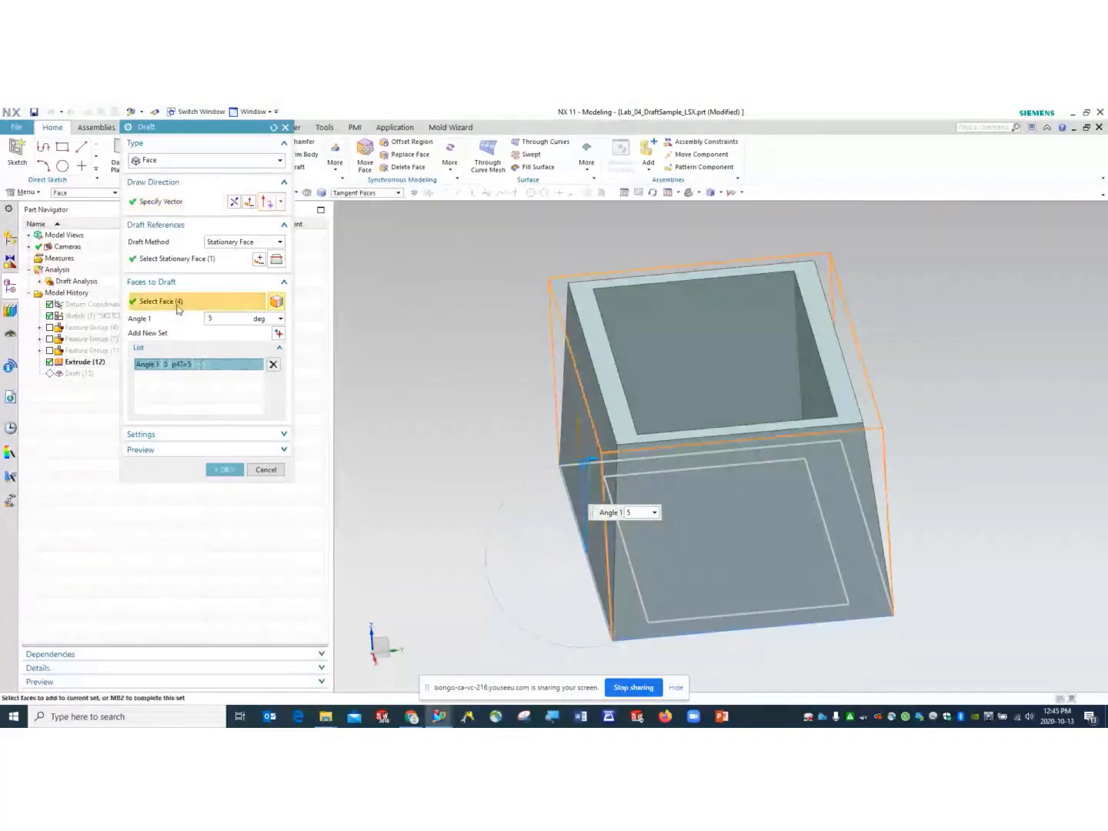
{"action": "left_click", "coordinate": [682, 304]}
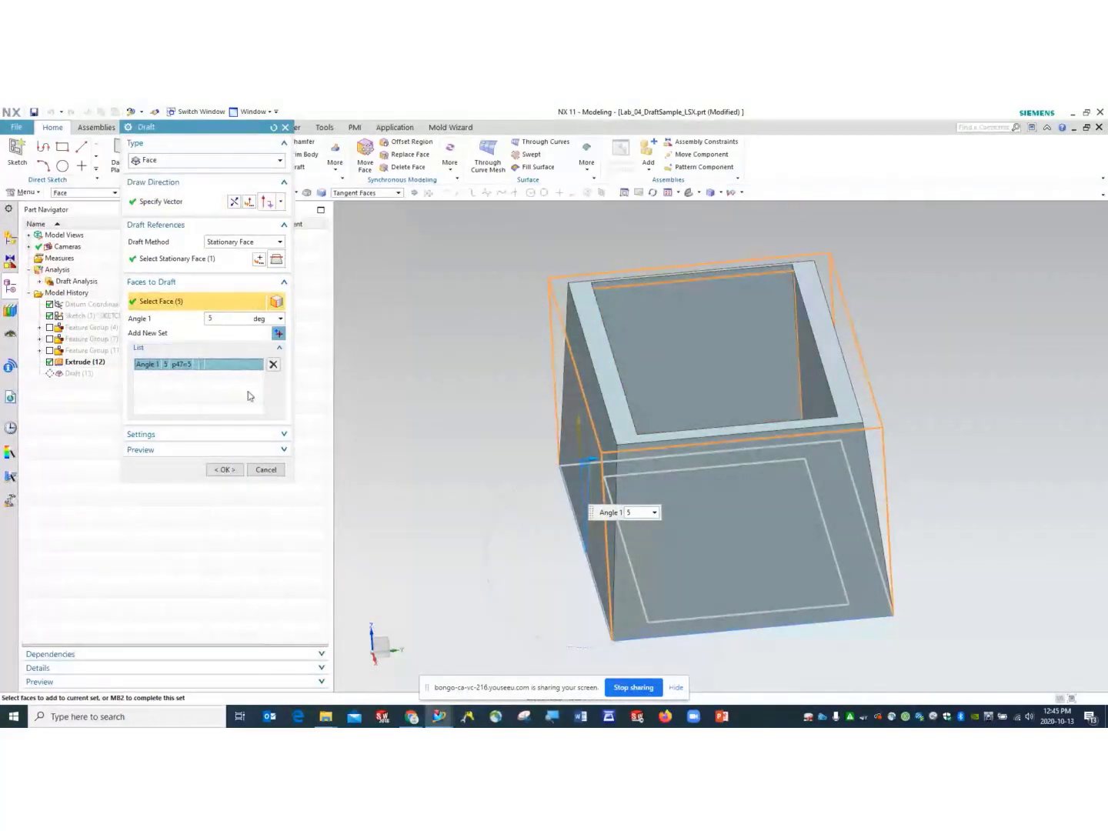
{"action": "left_click", "coordinate": [225, 469]}
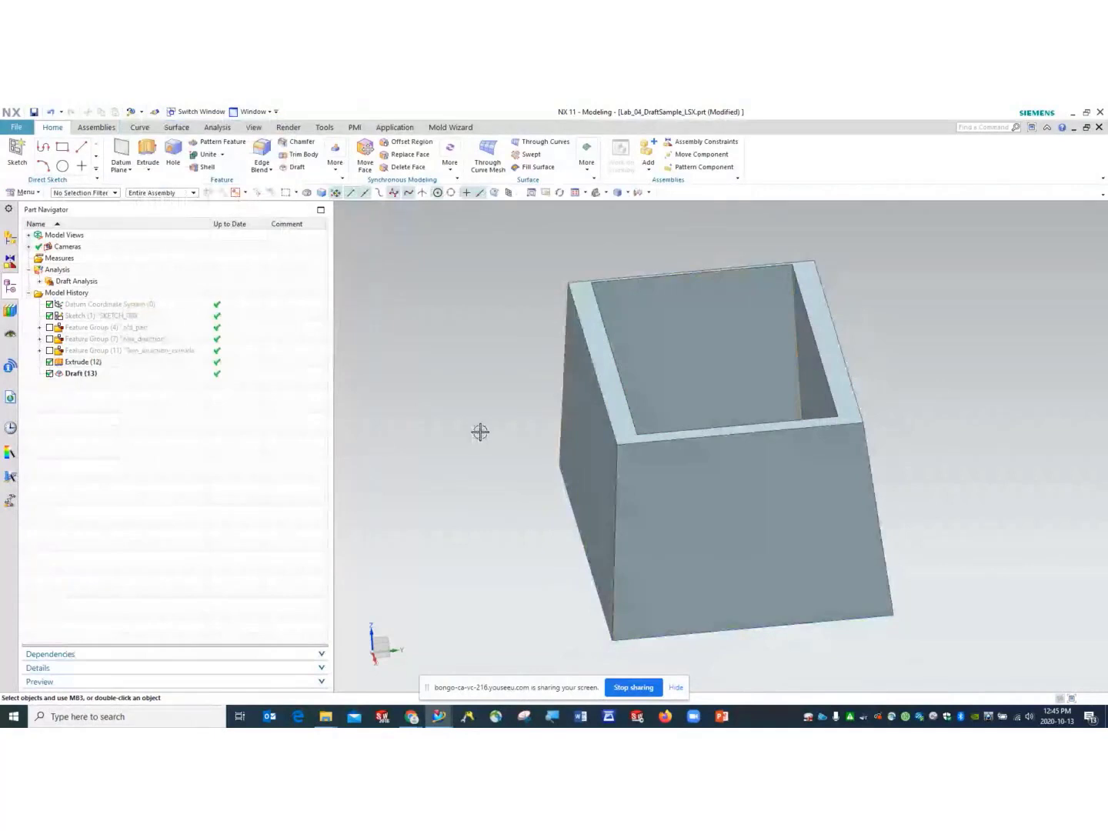
{"action": "middle_click_drag", "start_coordinate": [479, 433], "coordinate": [592, 477]}
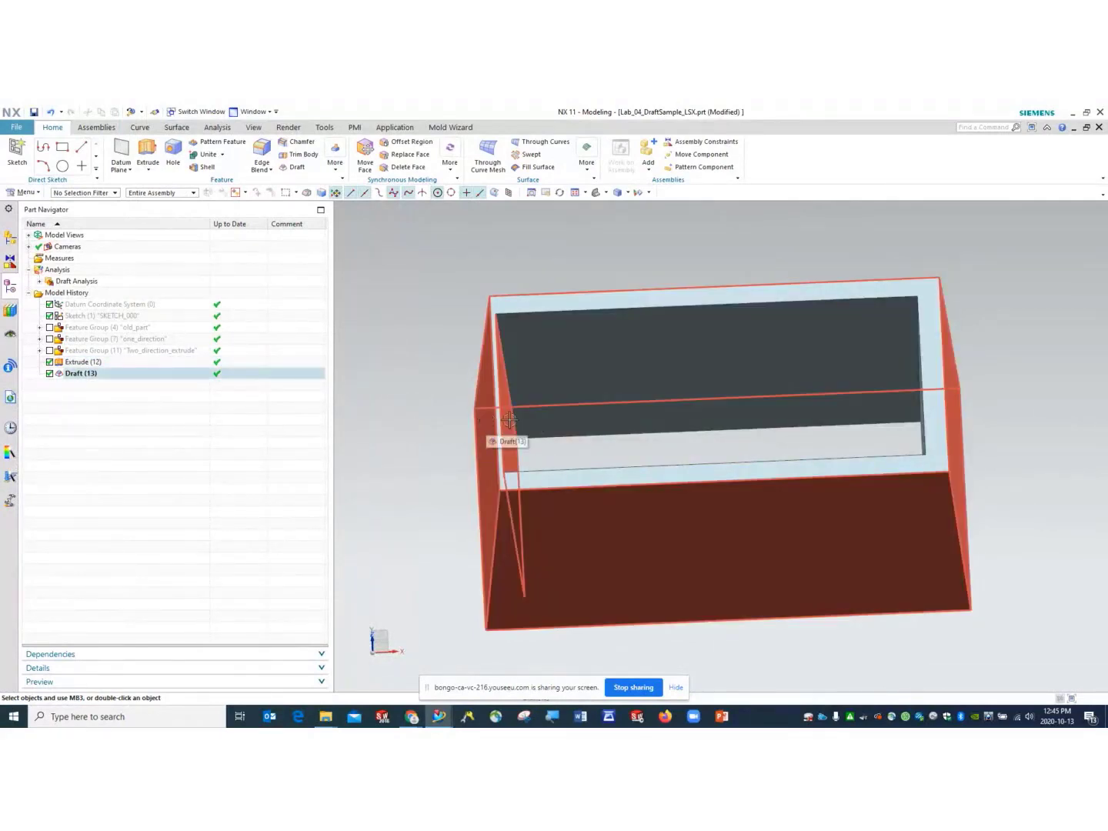
{"action": "scroll", "coordinate": [531, 412], "scroll_direction": "up", "scroll_amount": 1}
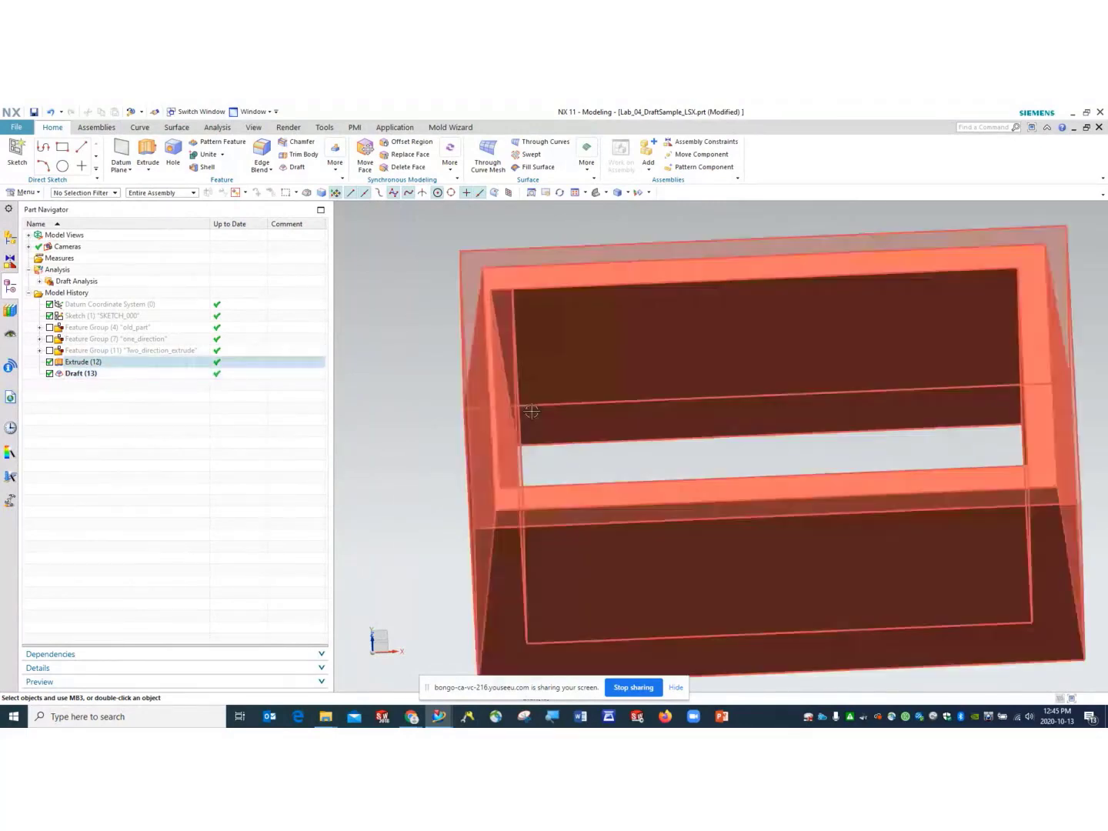
{"action": "scroll", "coordinate": [531, 412], "scroll_direction": "up", "scroll_amount": 3}
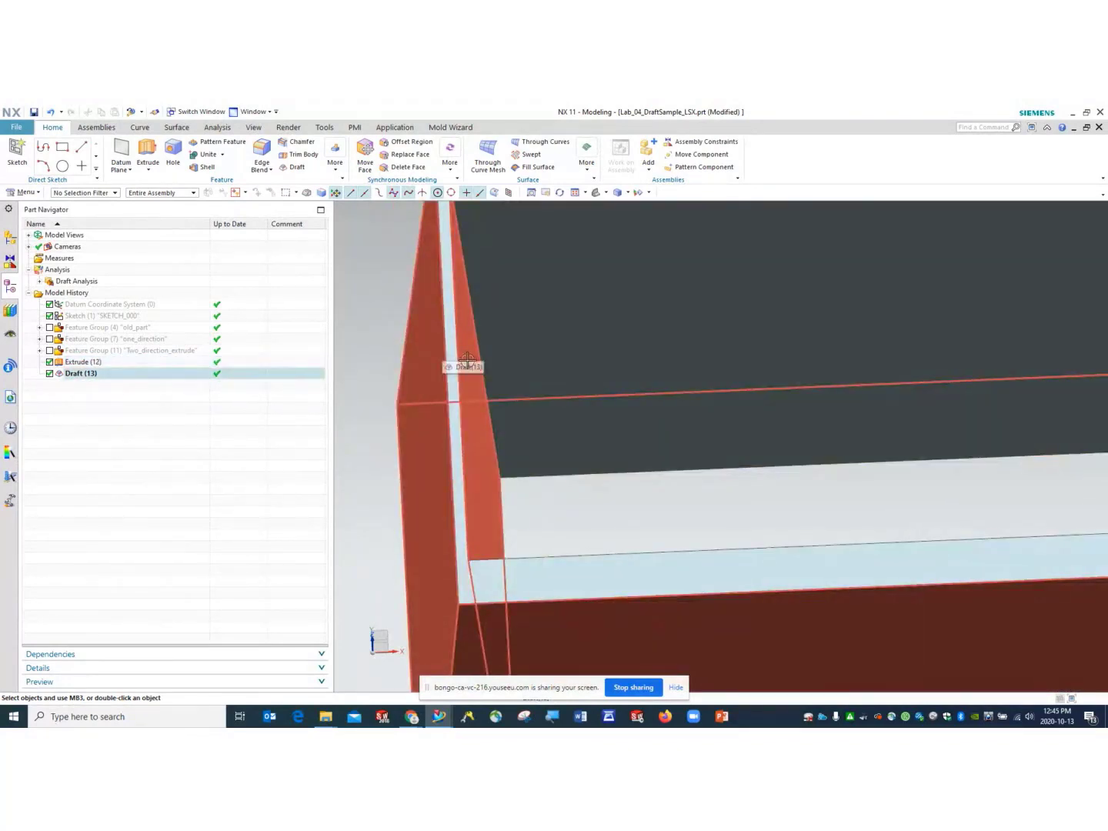
{"action": "scroll", "coordinate": [545, 390], "scroll_direction": "up", "scroll_amount": 5}
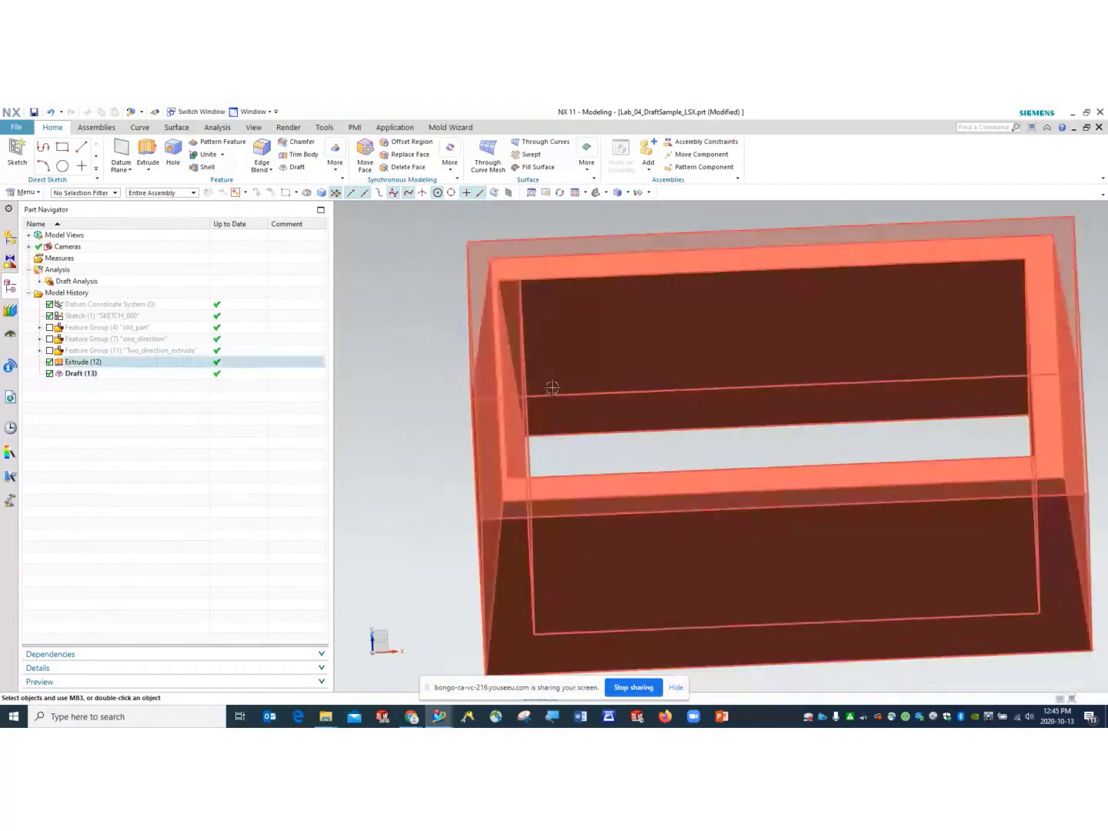
{"action": "scroll", "coordinate": [561, 387], "scroll_direction": "down", "scroll_amount": 3}
{"action": "scroll", "coordinate": [599, 389], "scroll_direction": "up", "scroll_amount": 6}
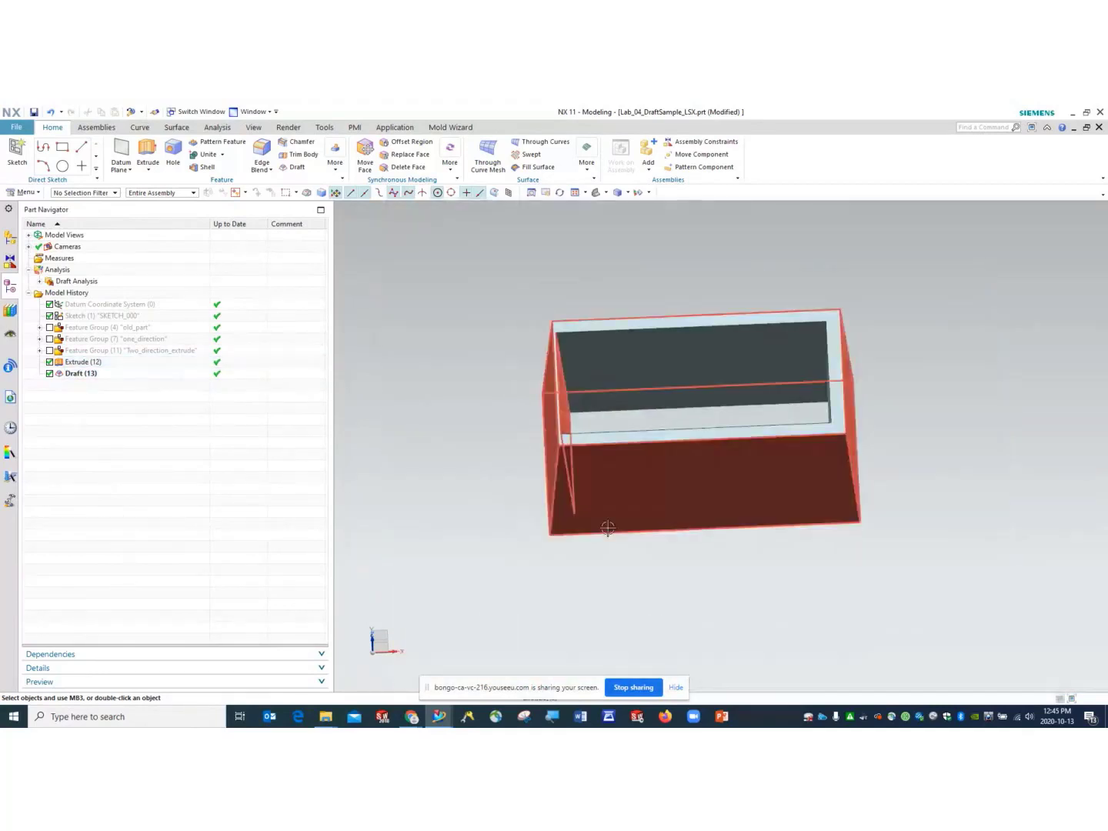
{"action": "middle_click_drag", "start_coordinate": [607, 528], "coordinate": [548, 514]}
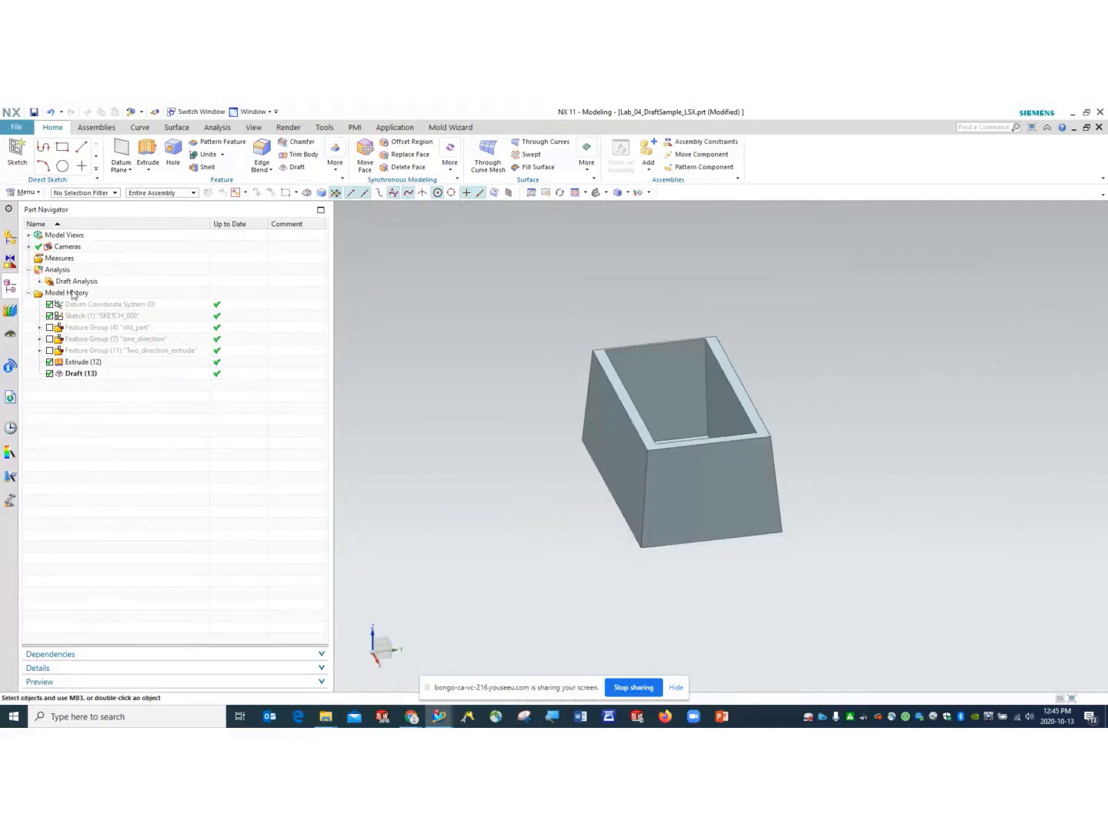
{"action": "left_click", "coordinate": [77, 373]}
{"action": "right_click", "coordinate": [76, 373]}
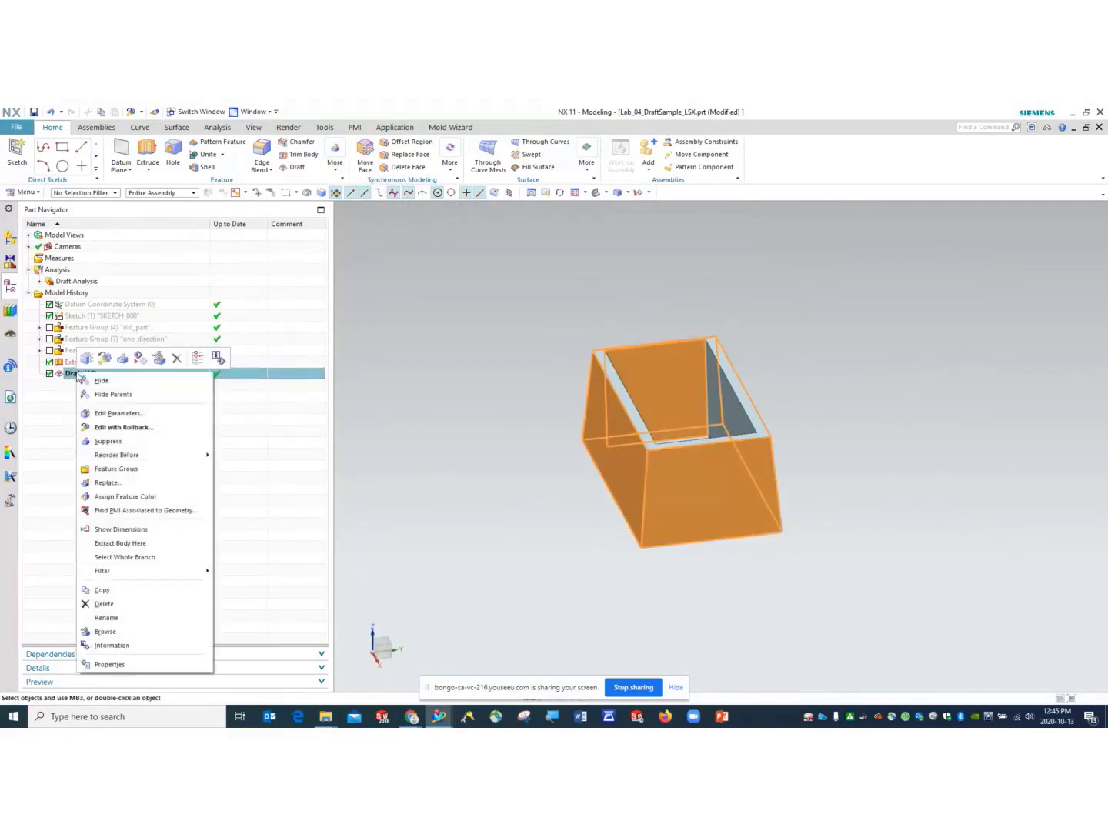
- Reopen Draft (13) with rollback and reapply it unchanged
{"action": "left_click", "coordinate": [131, 427]}
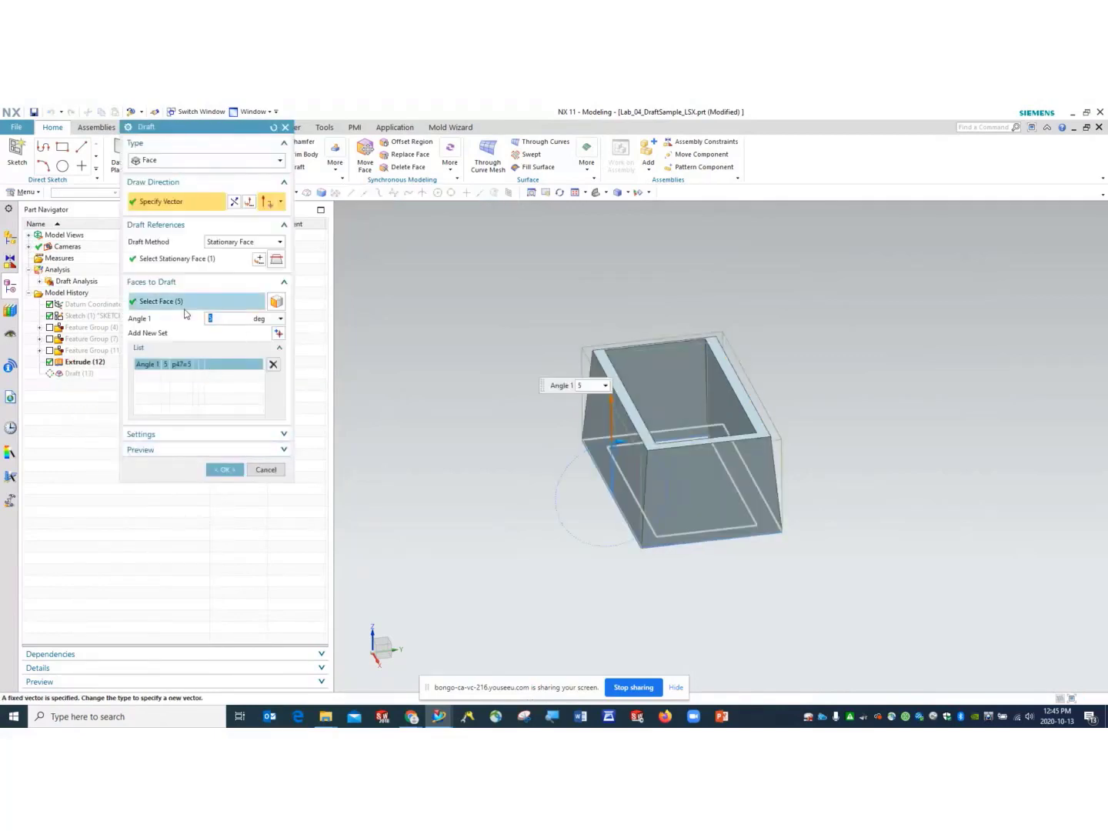
{"action": "left_click", "coordinate": [158, 301]}
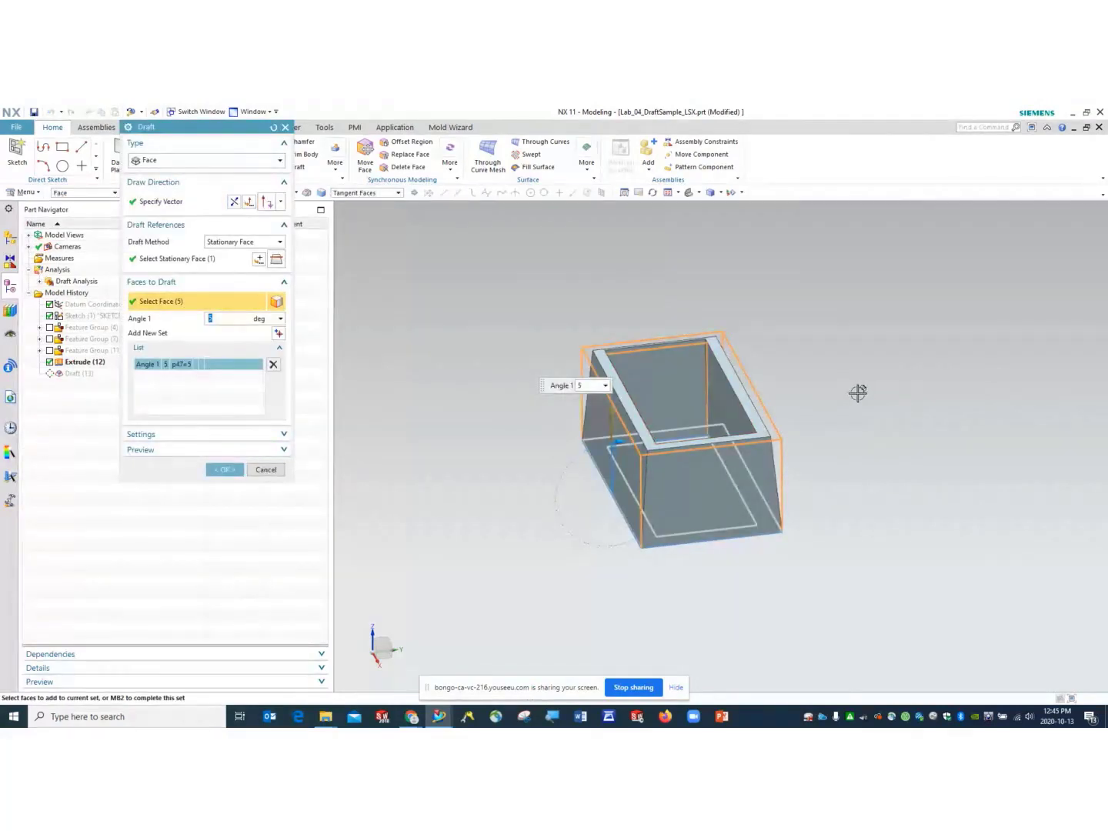
{"action": "middle_click_drag", "start_coordinate": [857, 392], "coordinate": [869, 404]}
{"action": "middle_click", "coordinate": [874, 410]}
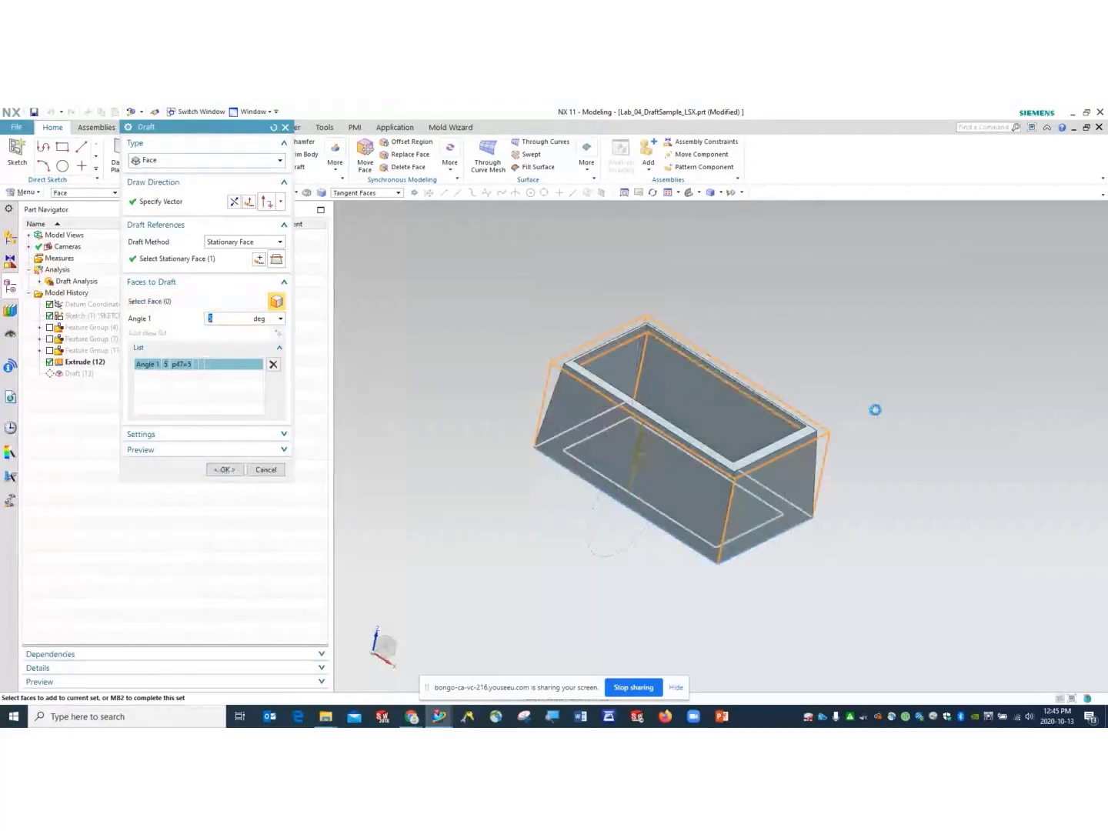
{"action": "left_click", "coordinate": [101, 377]}
- Edit Draft (13) again to add two inner side faces, apply, and select the body
{"action": "right_click", "coordinate": [100, 376]}
{"action": "left_click", "coordinate": [151, 431]}
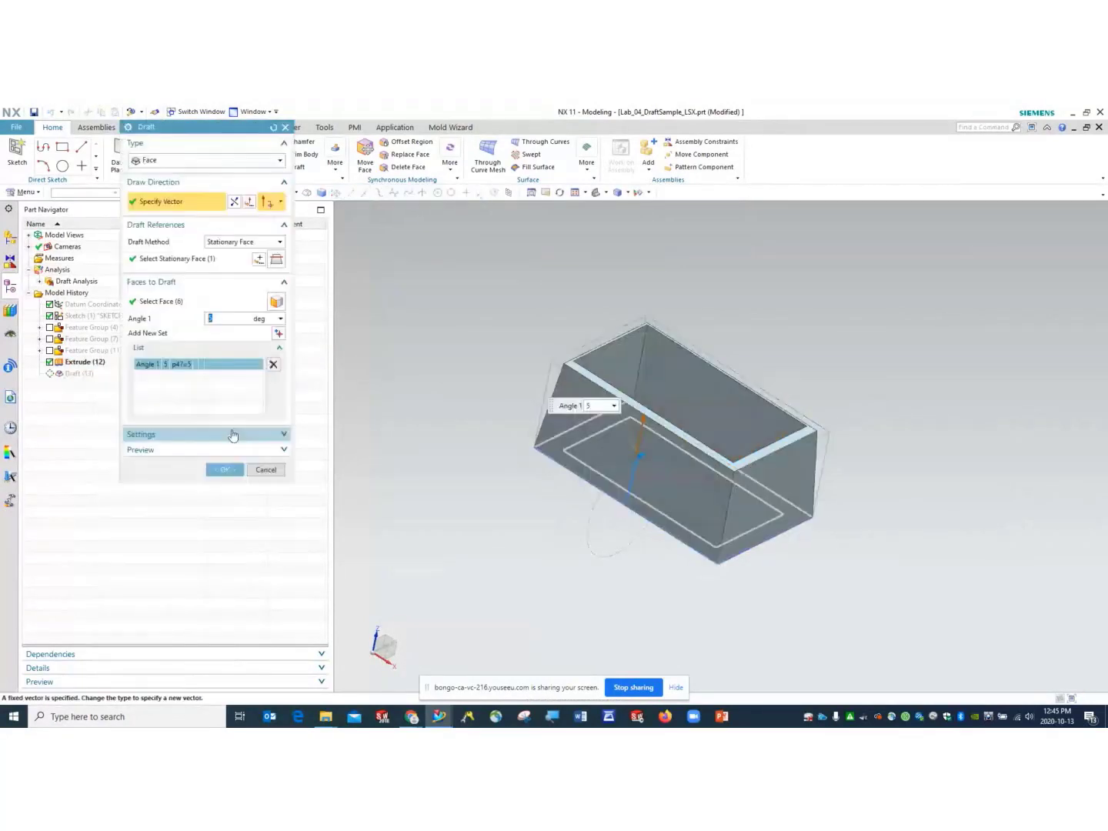
{"action": "middle_click_drag", "start_coordinate": [844, 489], "coordinate": [849, 447]}
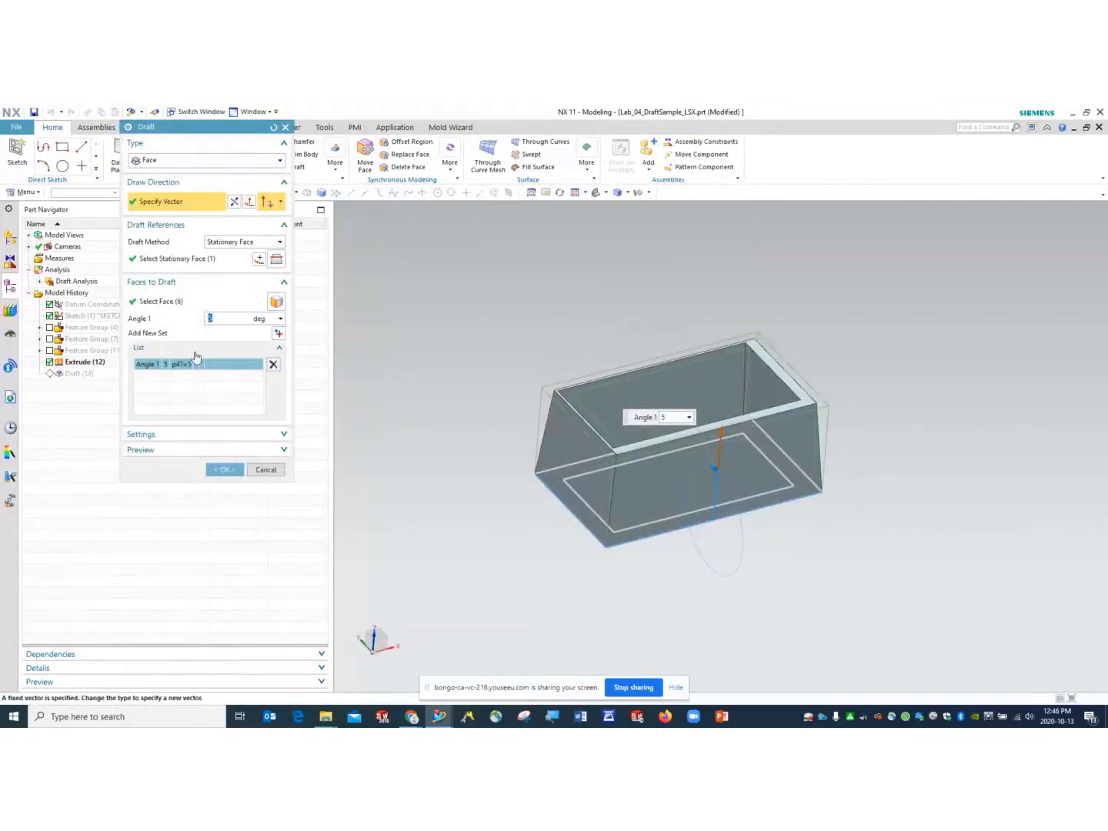
{"action": "left_click", "coordinate": [176, 307]}
{"action": "left_click", "coordinate": [768, 375]}
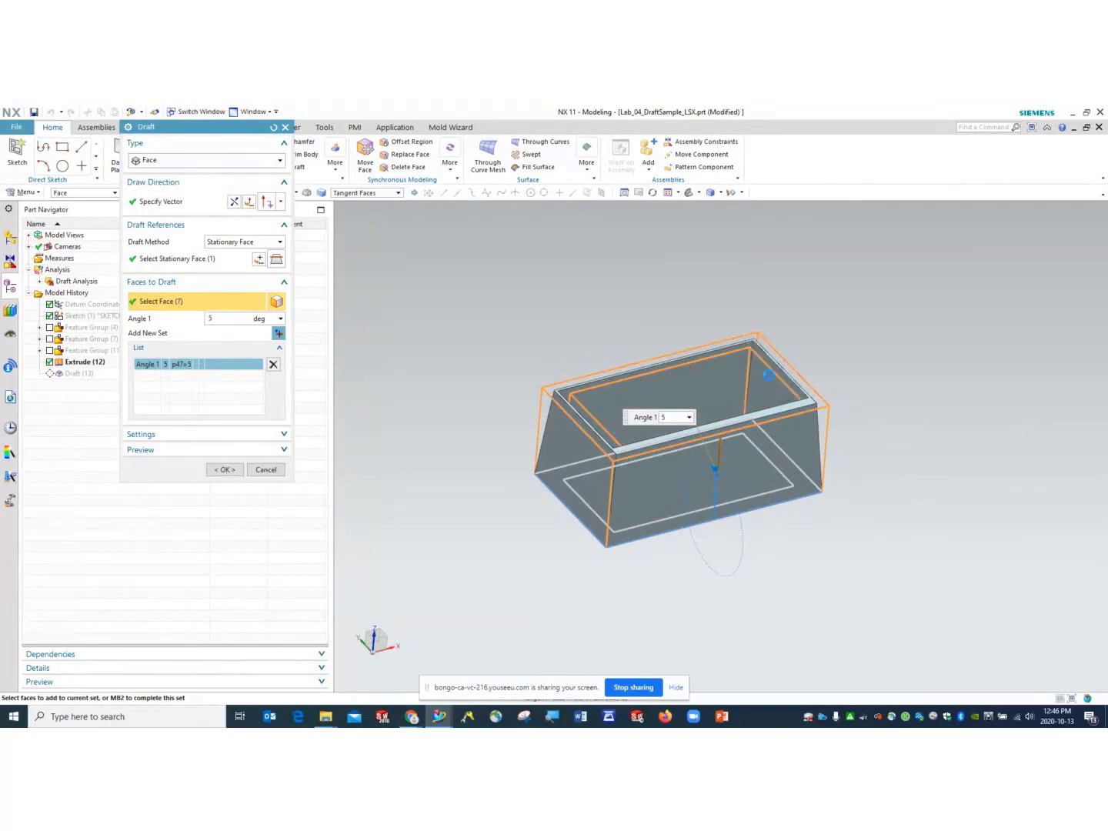
{"action": "middle_click_drag", "start_coordinate": [851, 442], "coordinate": [635, 417]}
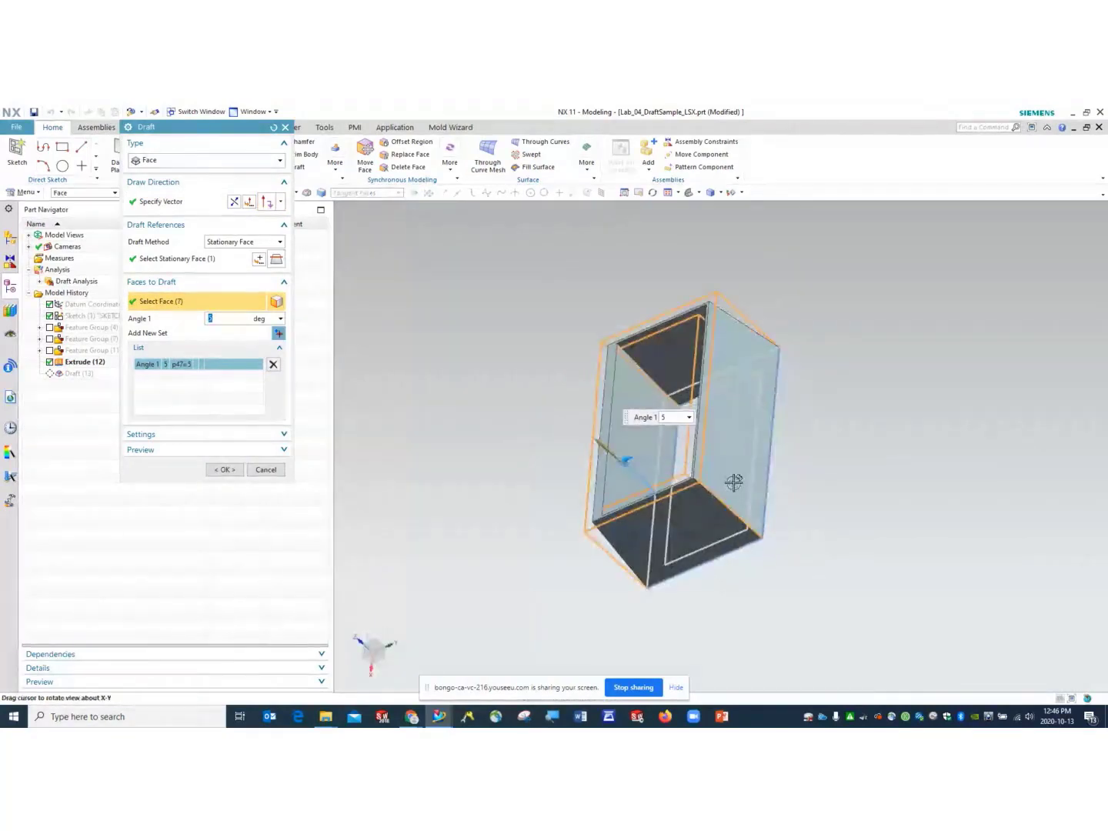
{"action": "left_click", "coordinate": [631, 412]}
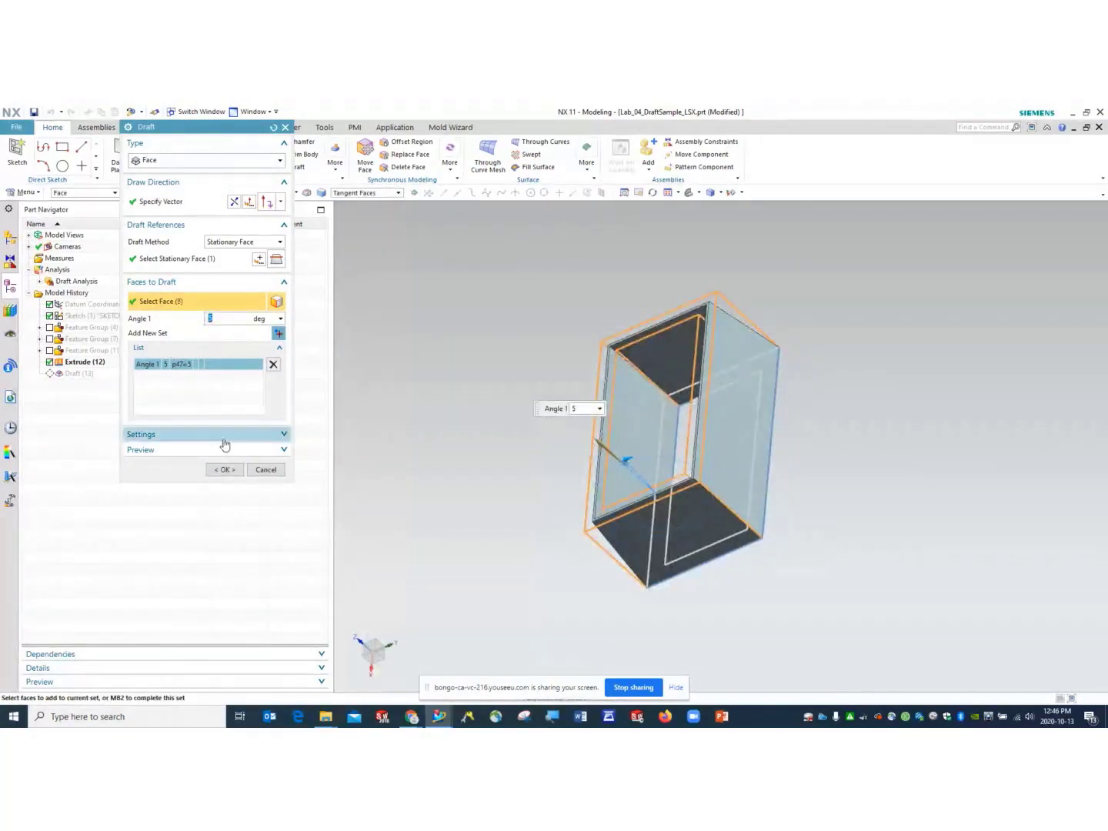
{"action": "left_click", "coordinate": [225, 469]}
{"action": "middle_click_drag", "start_coordinate": [510, 507], "coordinate": [627, 444]}
{"action": "left_click", "coordinate": [627, 444]}
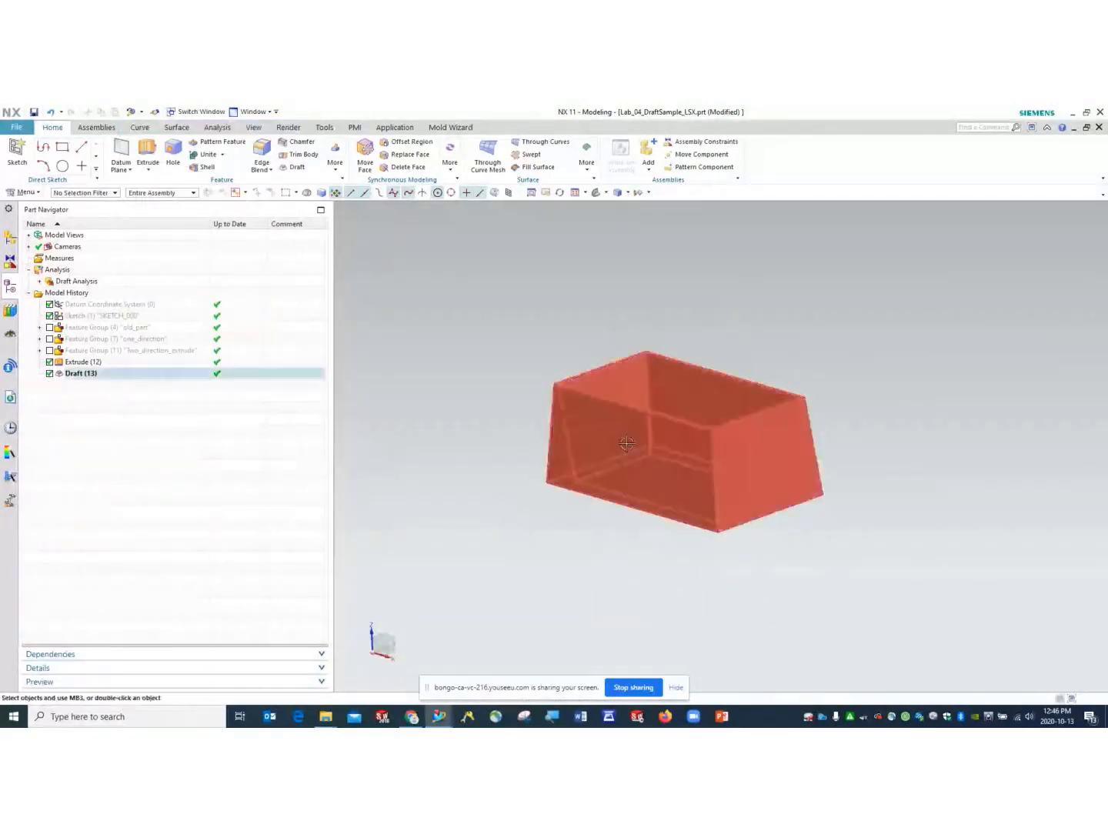
{"action": "middle_click_drag", "start_coordinate": [731, 407], "coordinate": [677, 435]}
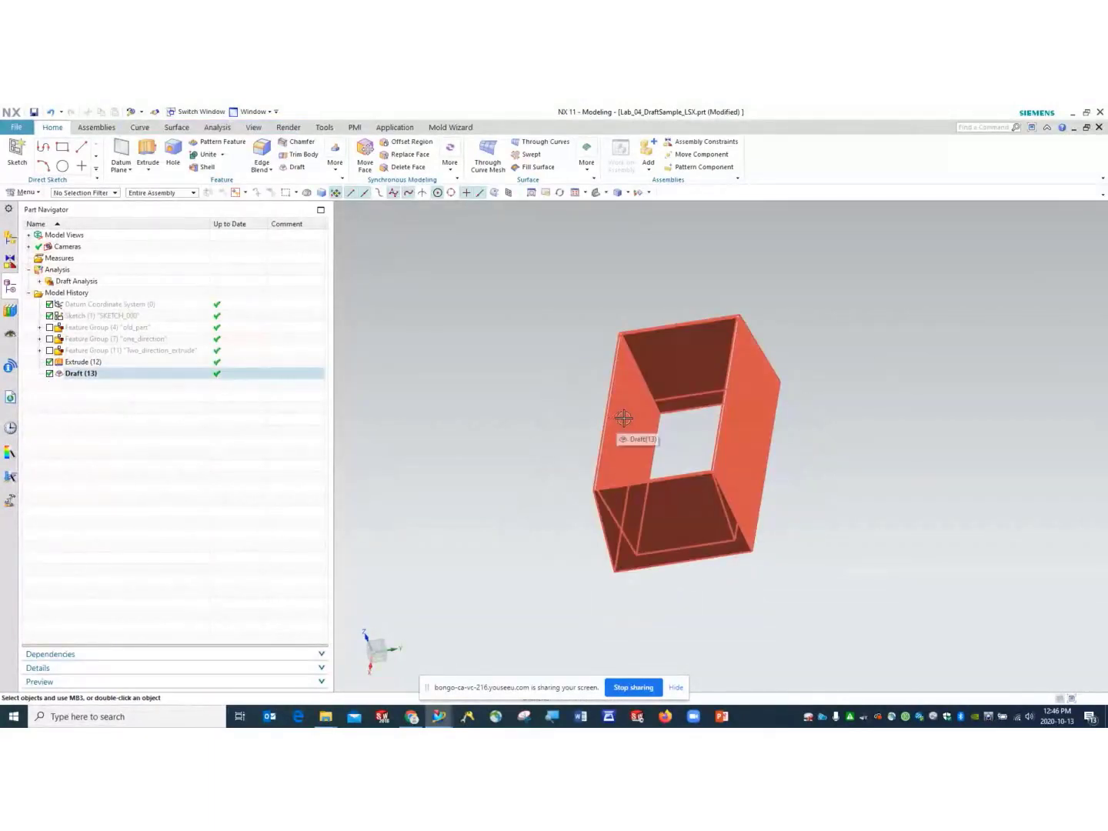
{"action": "middle_click_drag", "start_coordinate": [586, 426], "coordinate": [588, 405]}
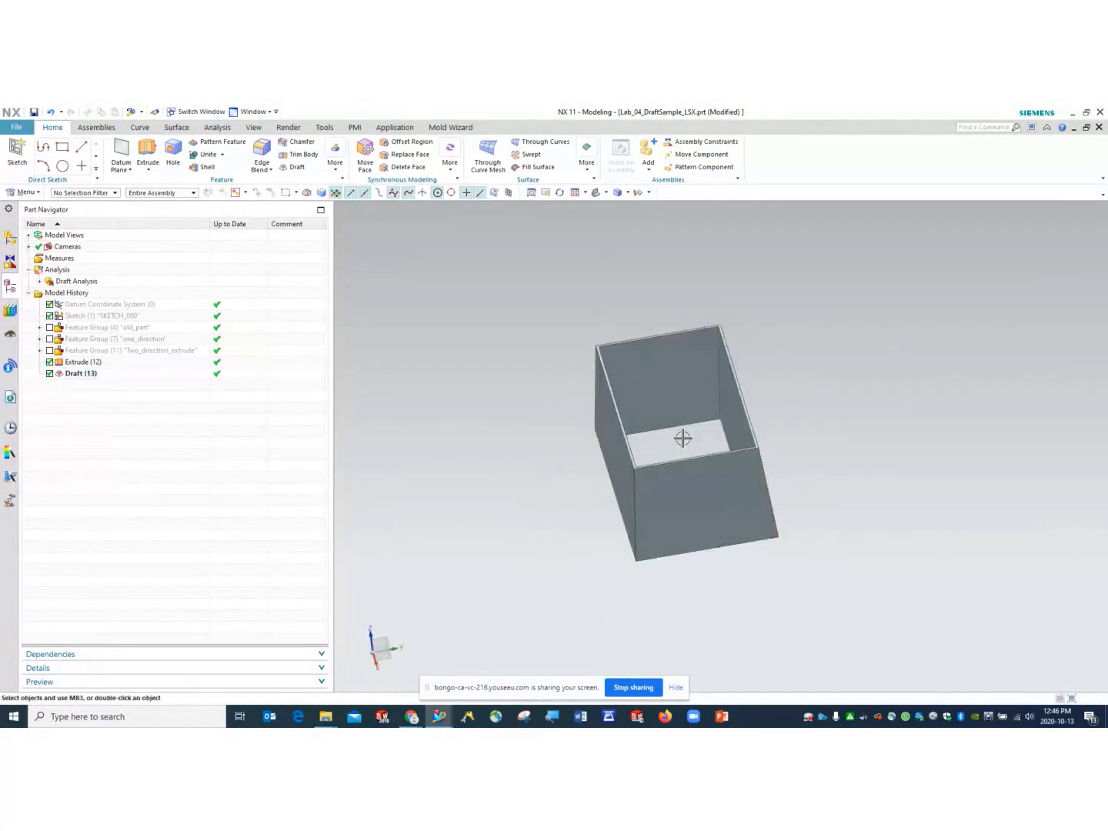
{"action": "middle_click_drag", "start_coordinate": [661, 407], "coordinate": [620, 384]}
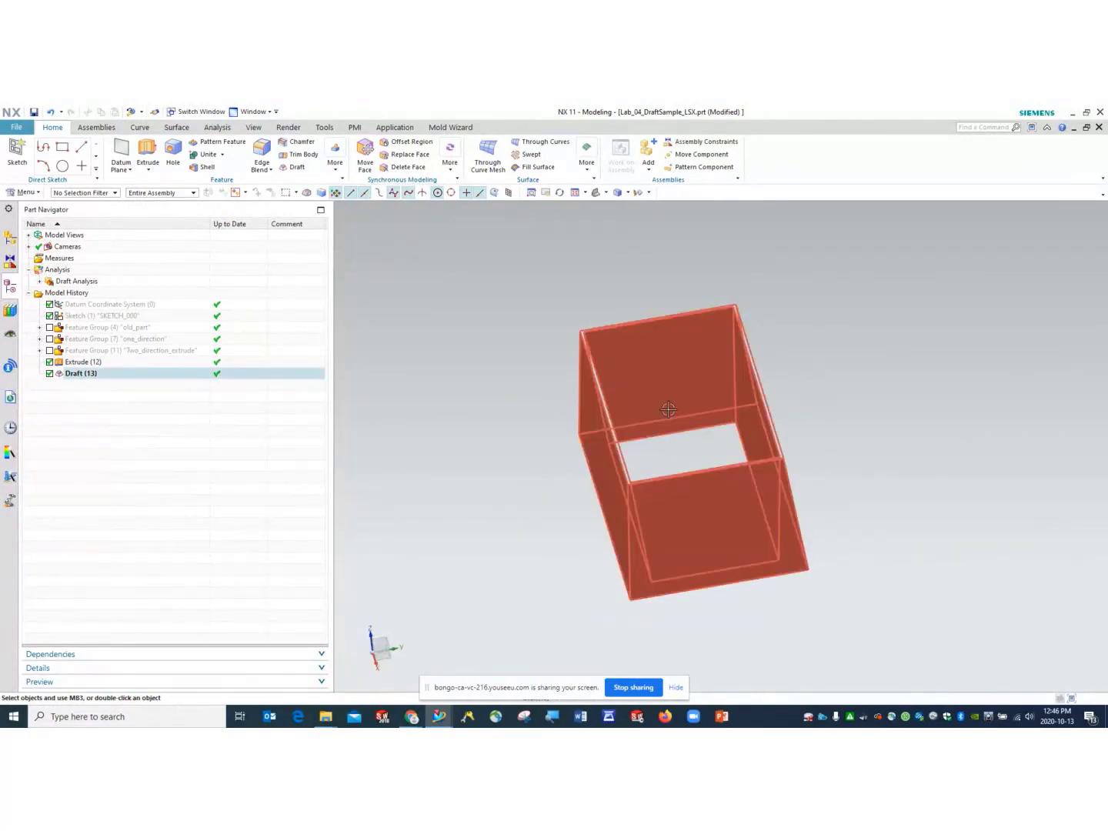
{"action": "left_click", "coordinate": [606, 193]}
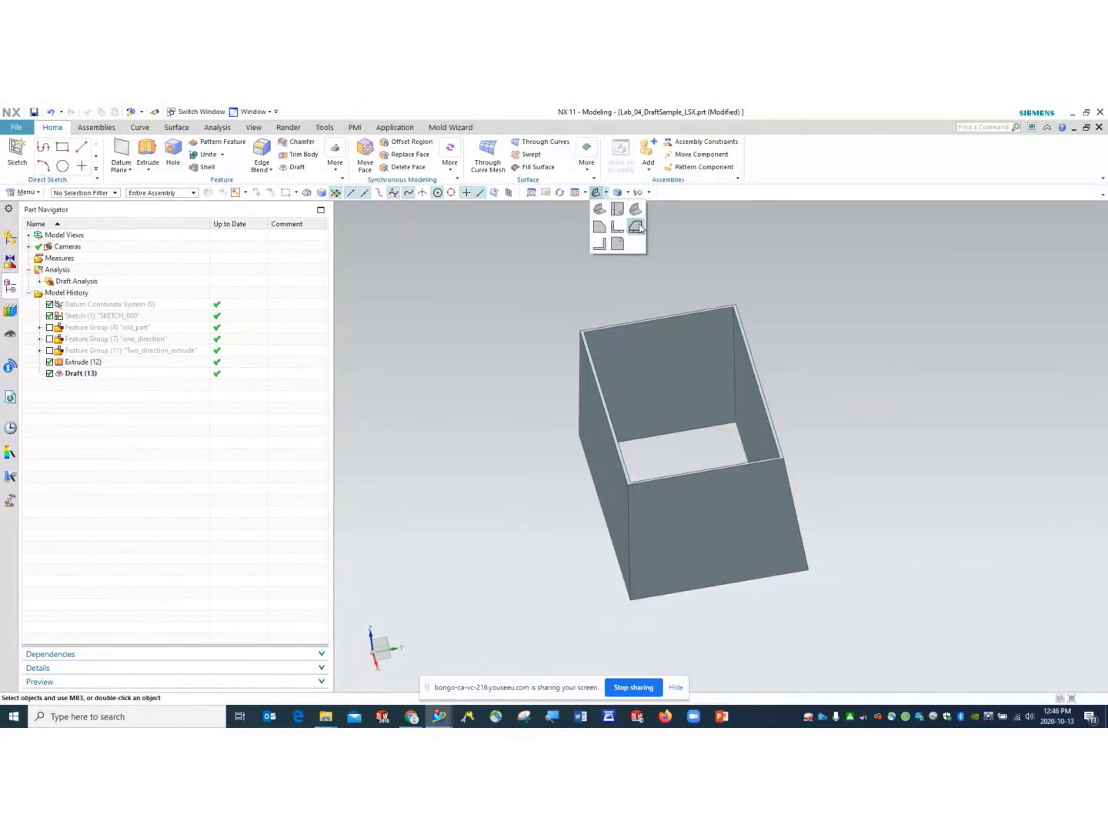
{"action": "left_click", "coordinate": [636, 226]}
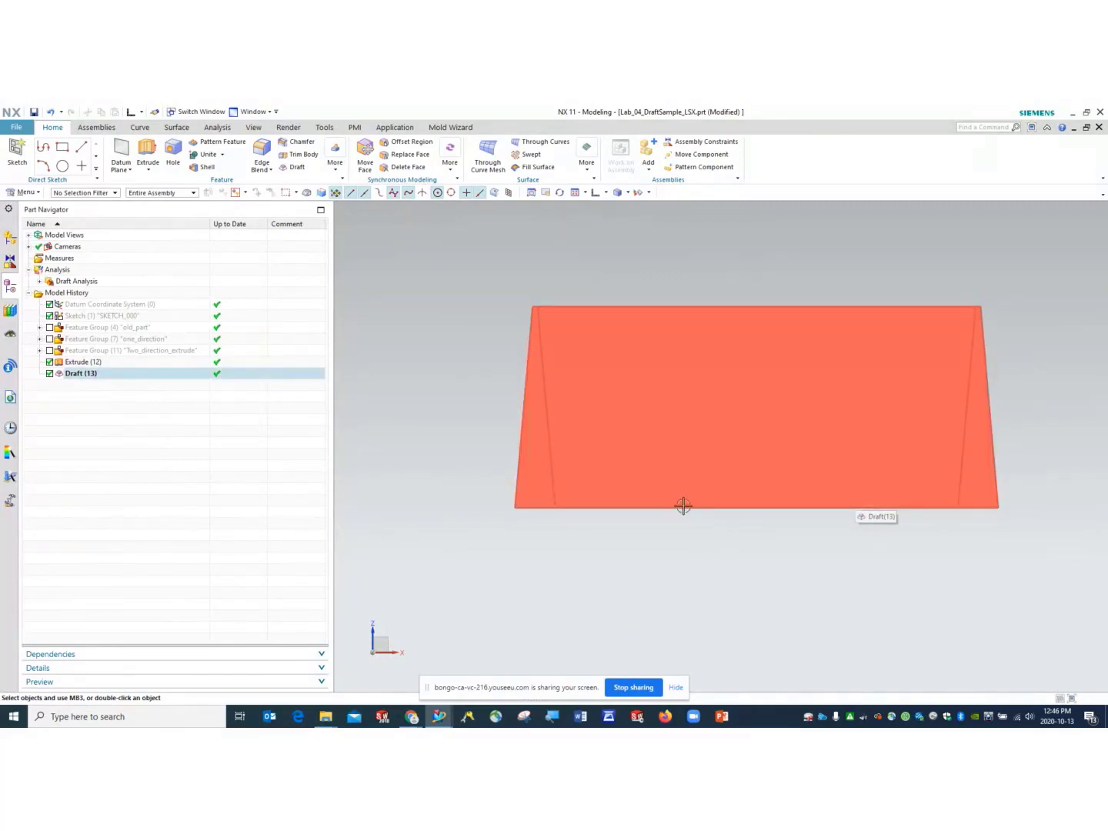
{"action": "middle_click_drag", "start_coordinate": [682, 504], "coordinate": [616, 590]}
{"action": "scroll", "coordinate": [638, 468], "scroll_direction": "down", "scroll_amount": 2}
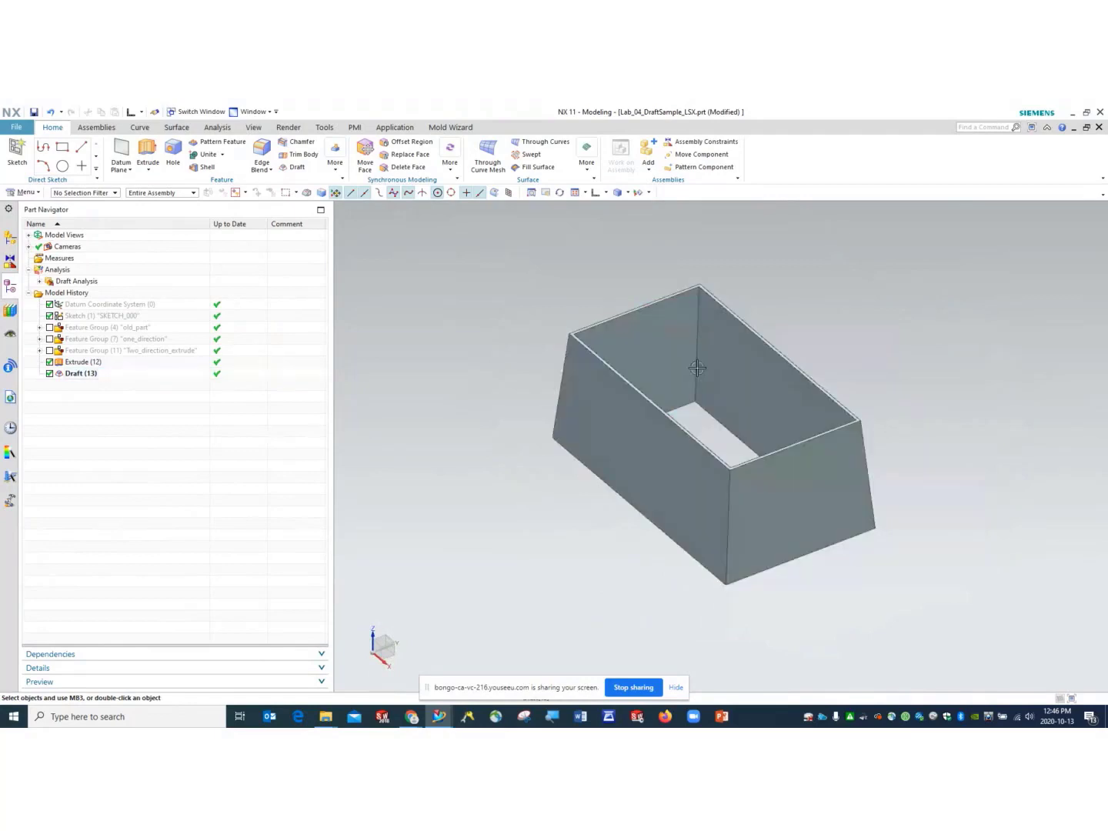
{"action": "scroll", "coordinate": [704, 344], "scroll_direction": "up", "scroll_amount": 2}
{"action": "scroll", "coordinate": [704, 344], "scroll_direction": "down", "scroll_amount": 3}
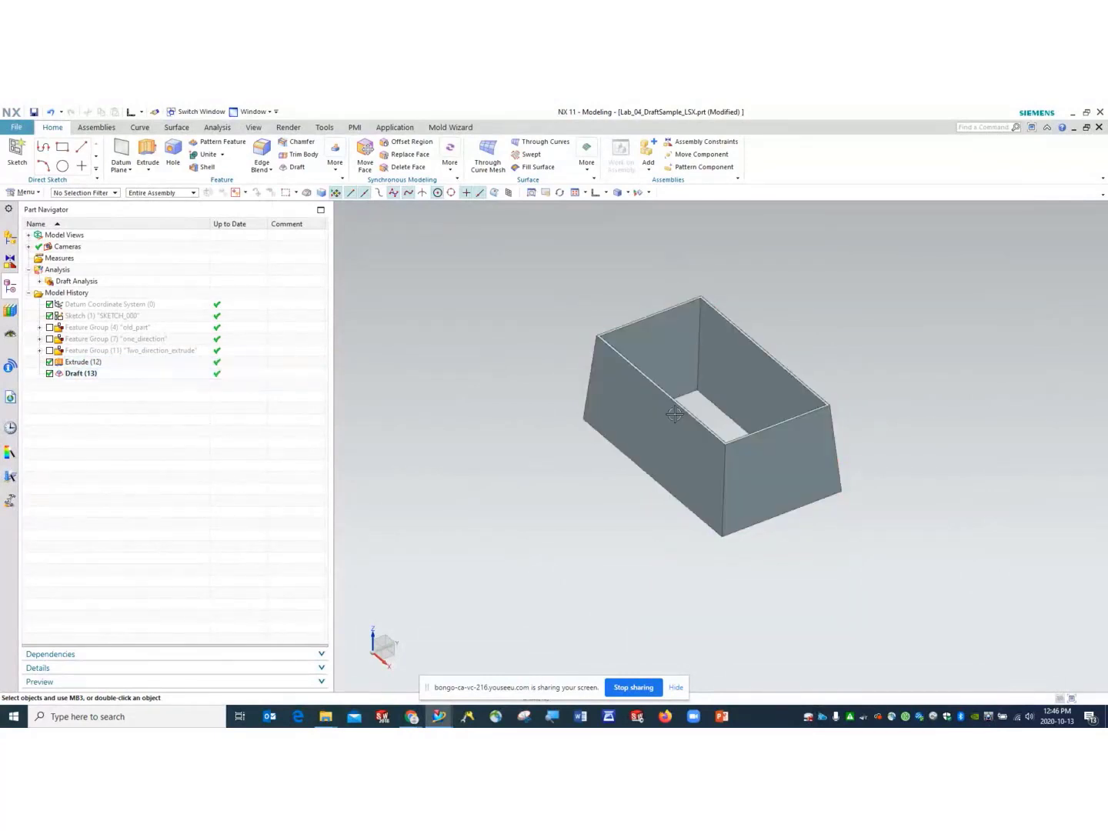
{"action": "left_click", "coordinate": [657, 322]}
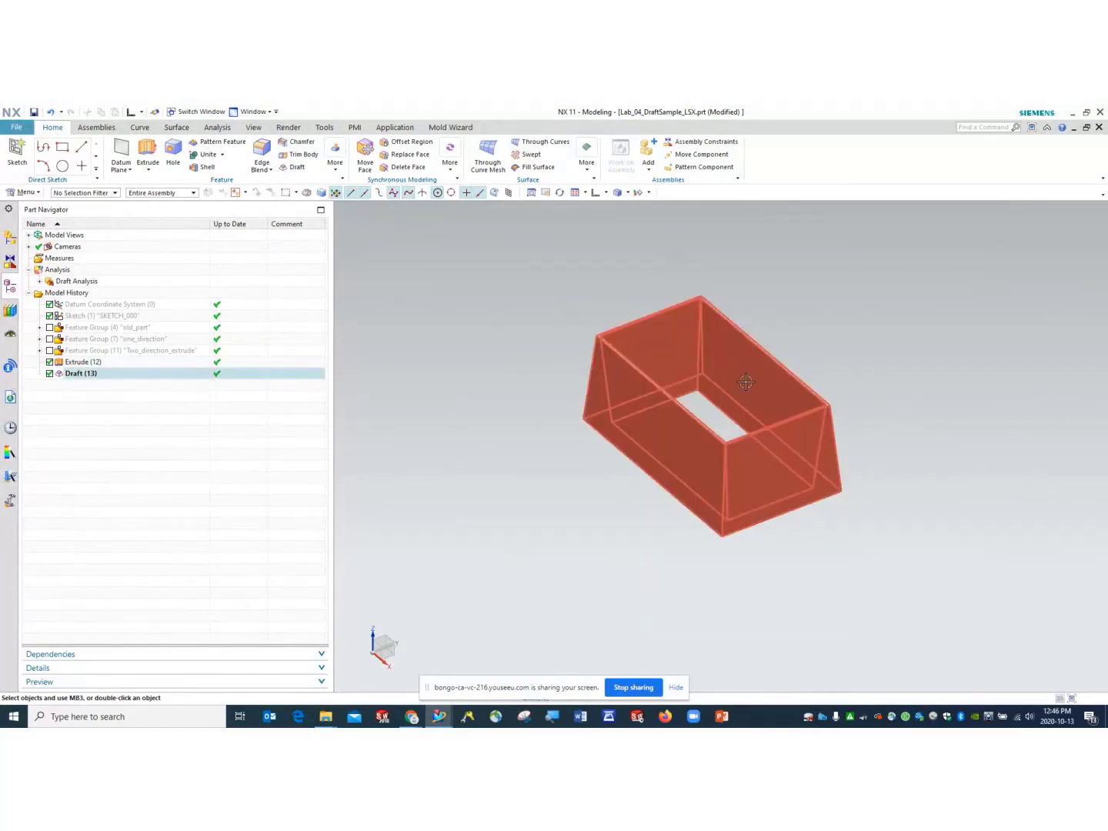
{"action": "key", "text": "Escape"}
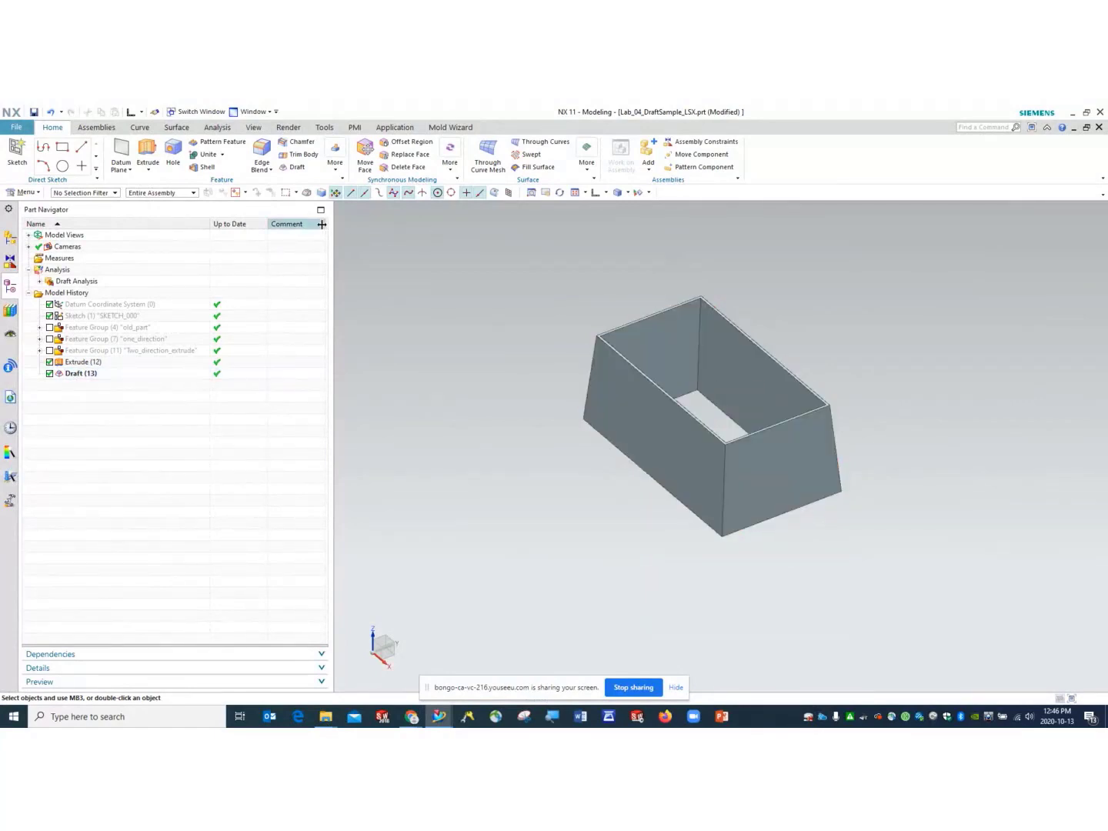
- Suppress Draft (13) so the box walls stand vertical
{"action": "left_click", "coordinate": [292, 167]}
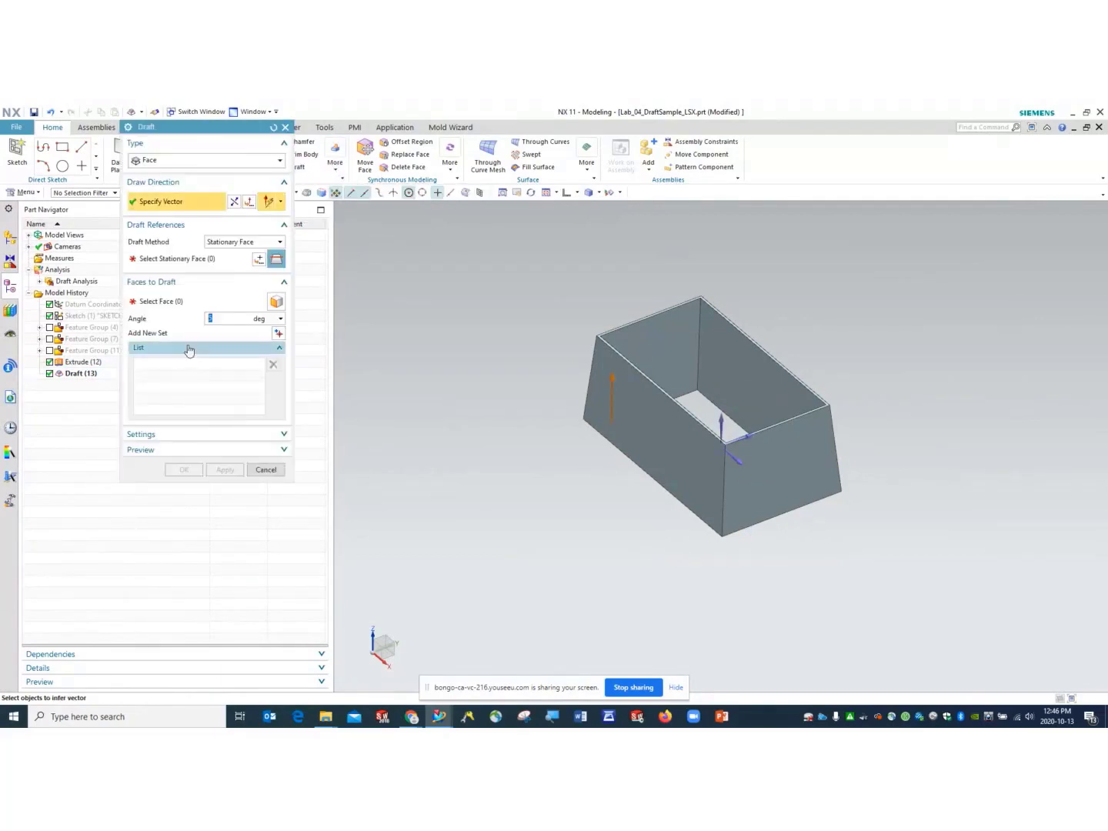
{"action": "key", "text": "Escape"}
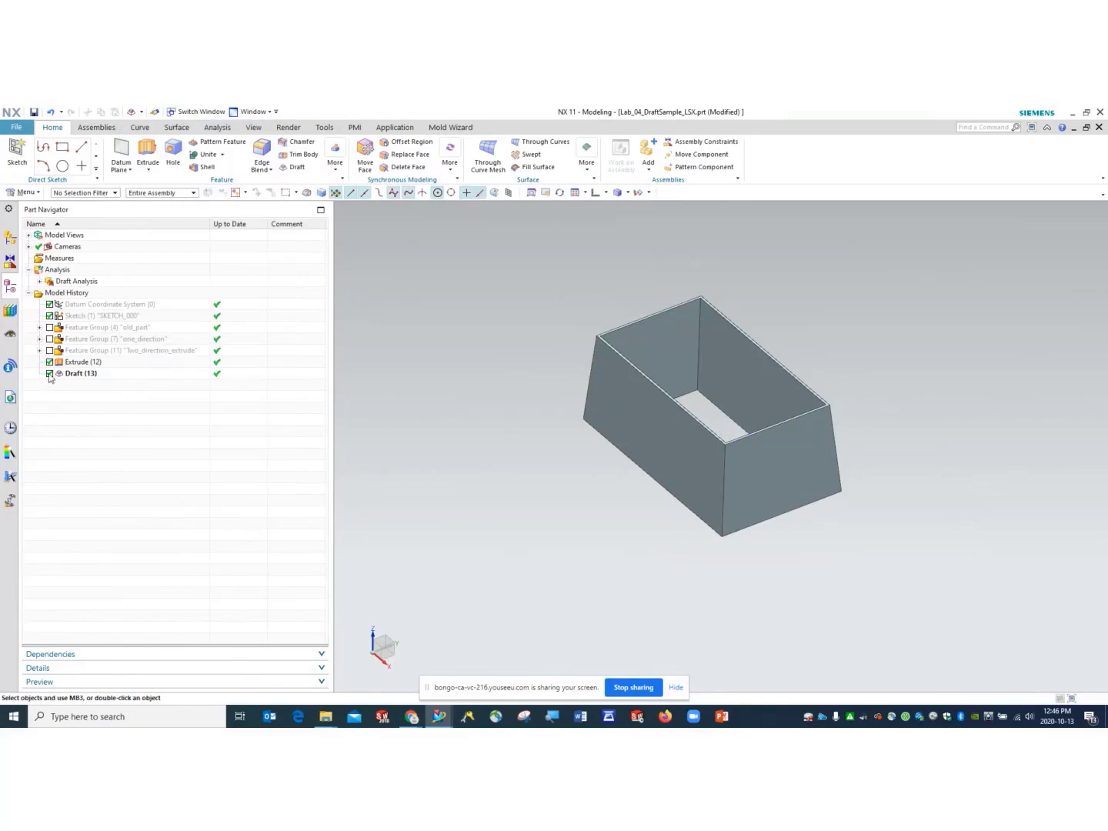
{"action": "left_click", "coordinate": [49, 375]}
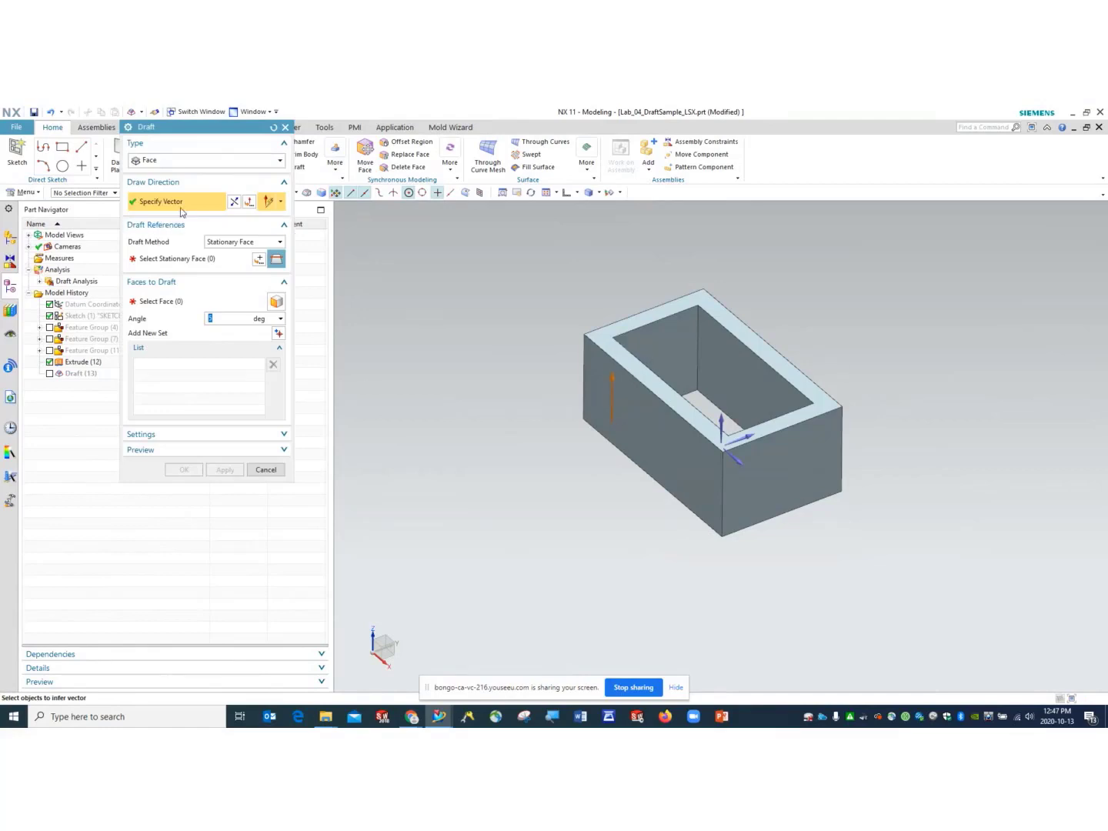
- In a new draft, keep the Z draw direction and make the bottom rim the stationary face
{"action": "left_click", "coordinate": [720, 415]}
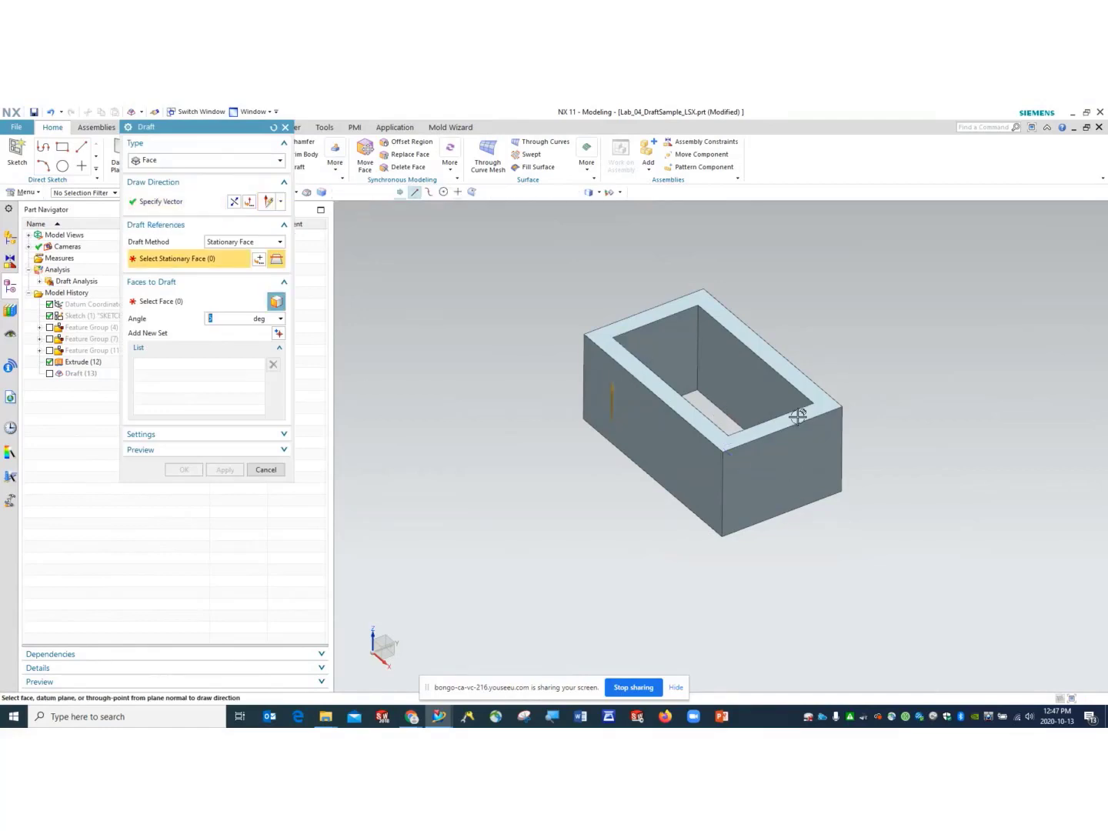
{"action": "left_click", "coordinate": [190, 206]}
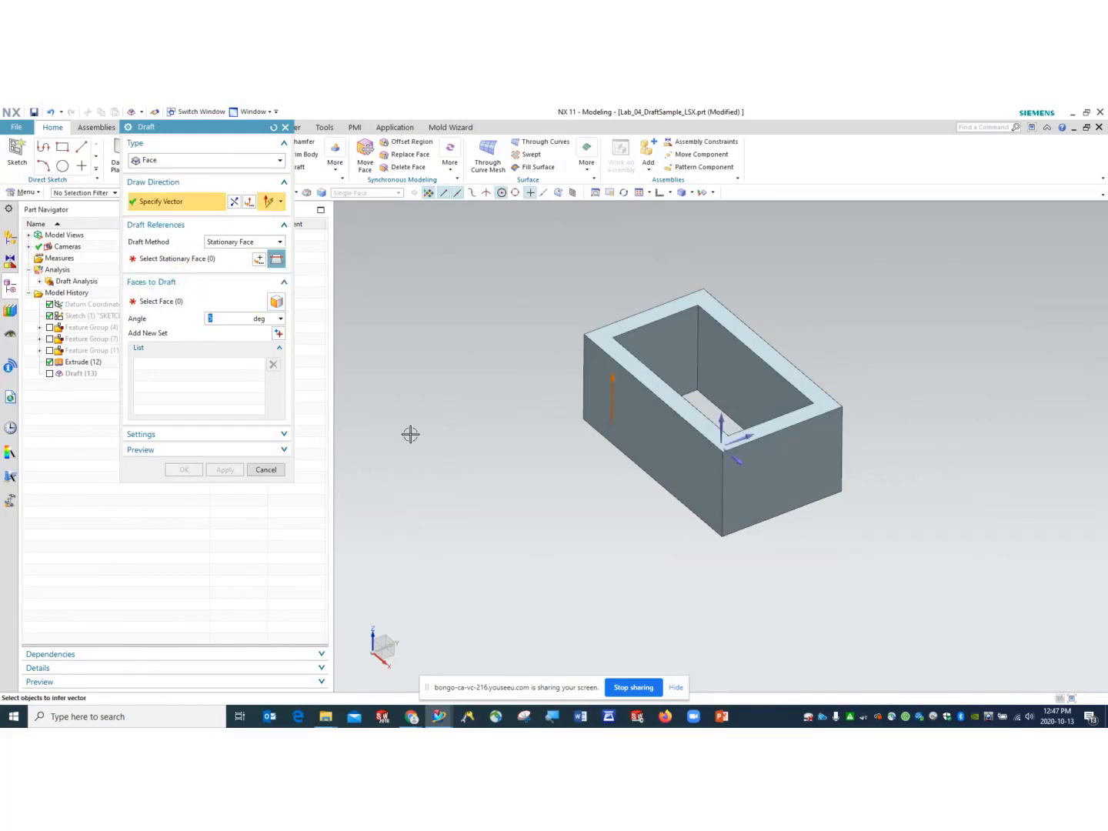
{"action": "middle_click_drag", "start_coordinate": [482, 444], "coordinate": [728, 422]}
{"action": "left_click", "coordinate": [196, 260]}
{"action": "left_click", "coordinate": [683, 404]}
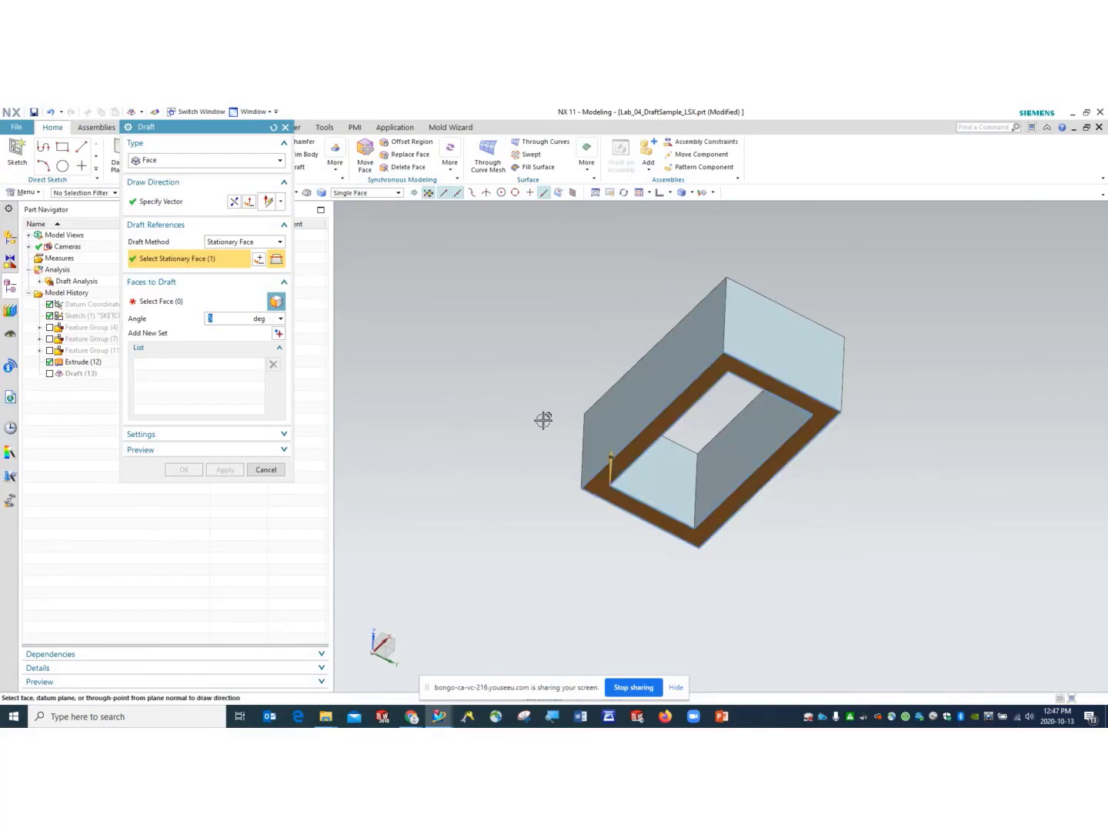
{"action": "left_click", "coordinate": [661, 193]}
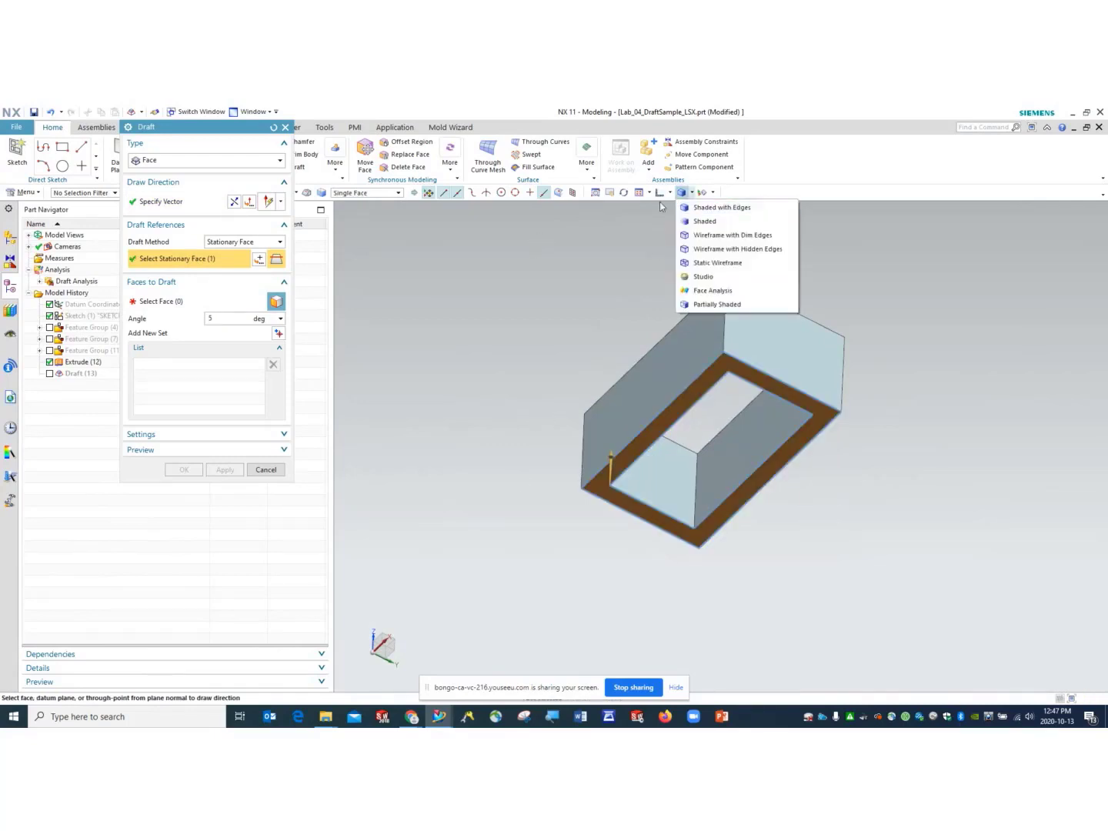
{"action": "left_click", "coordinate": [663, 208]}
{"action": "scroll", "coordinate": [648, 264], "scroll_direction": "up", "scroll_amount": 5}
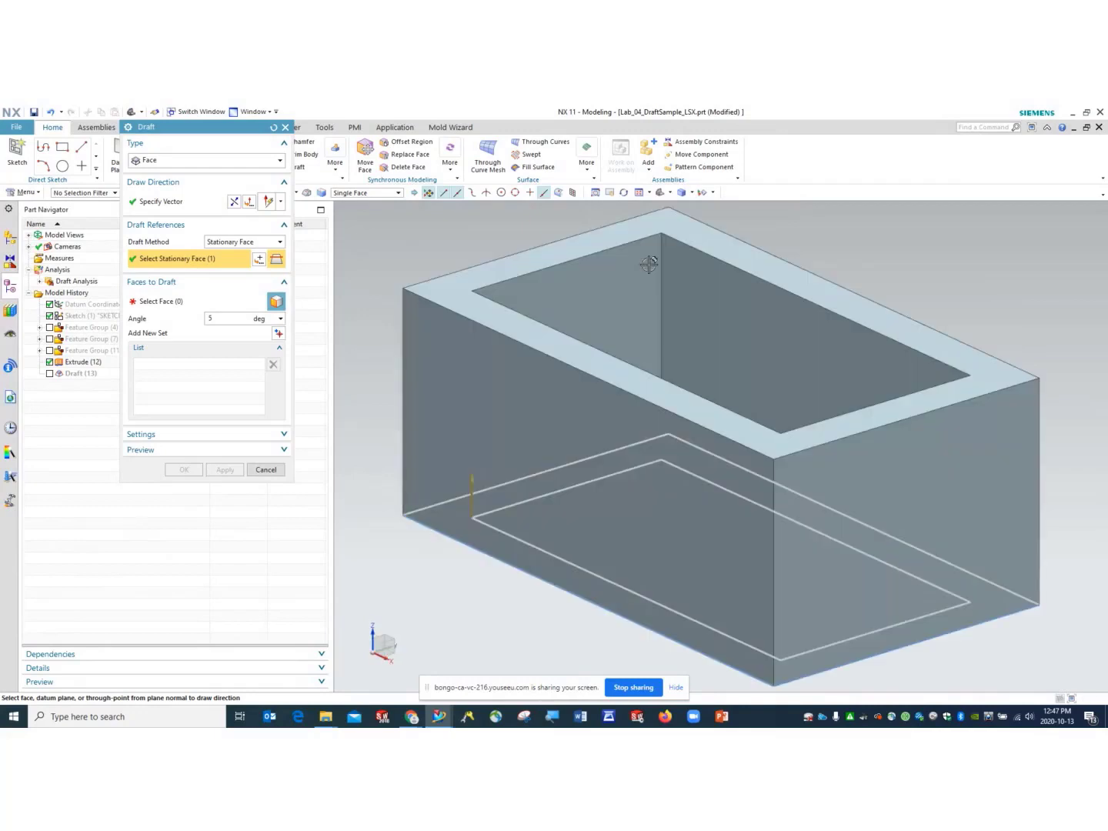
{"action": "left_click", "coordinate": [176, 301]}
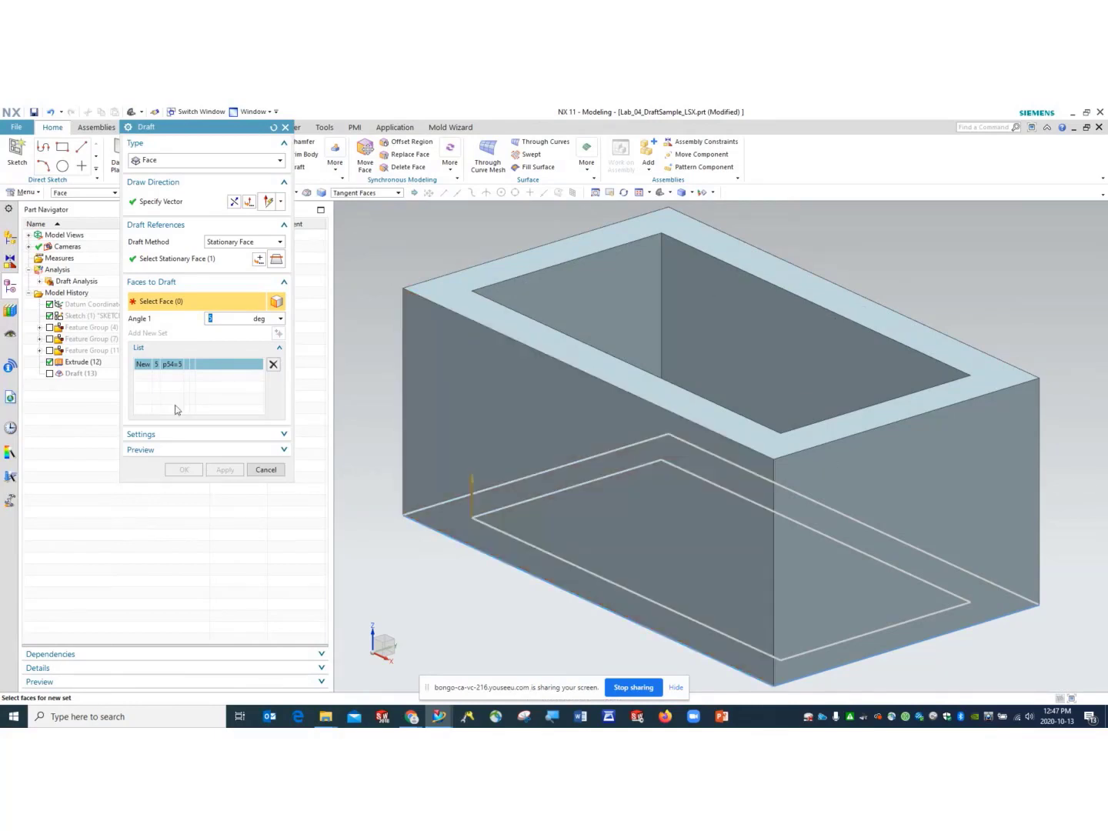
- Draft the front face at 5° and another wall at −5° as a second set, showing the result
{"action": "left_click", "coordinate": [504, 373]}
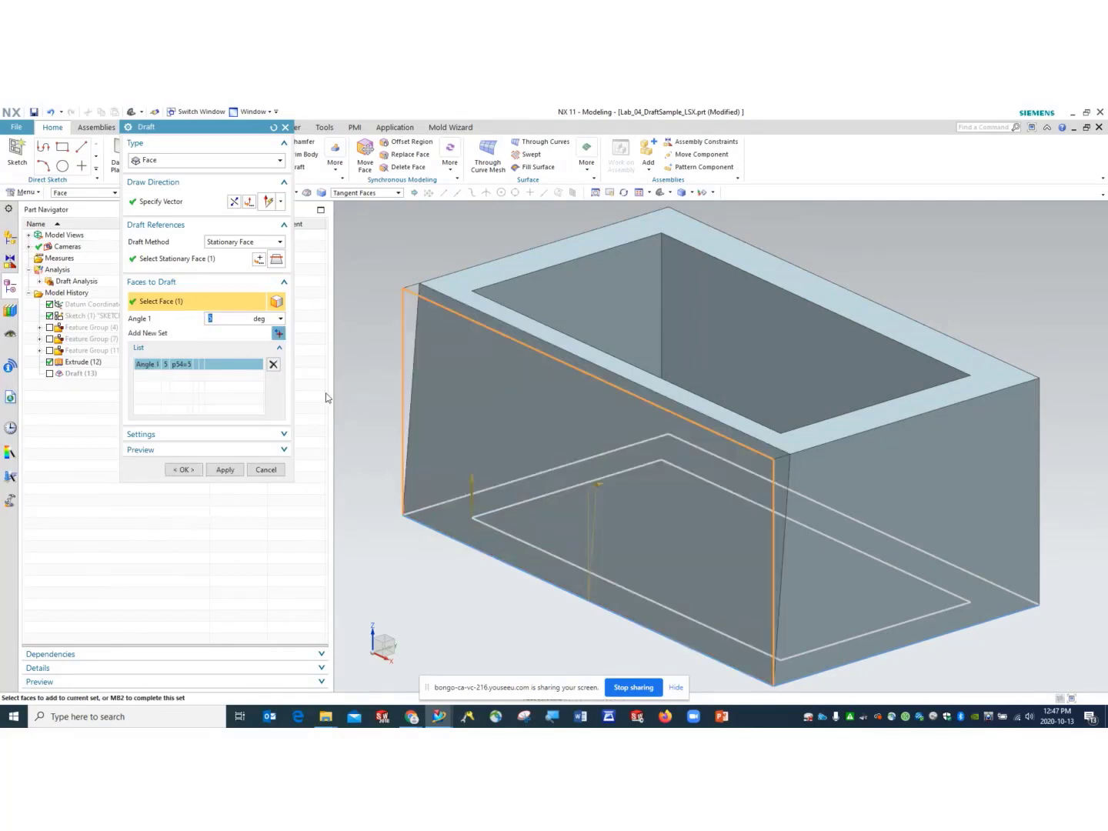
{"action": "left_click", "coordinate": [278, 335]}
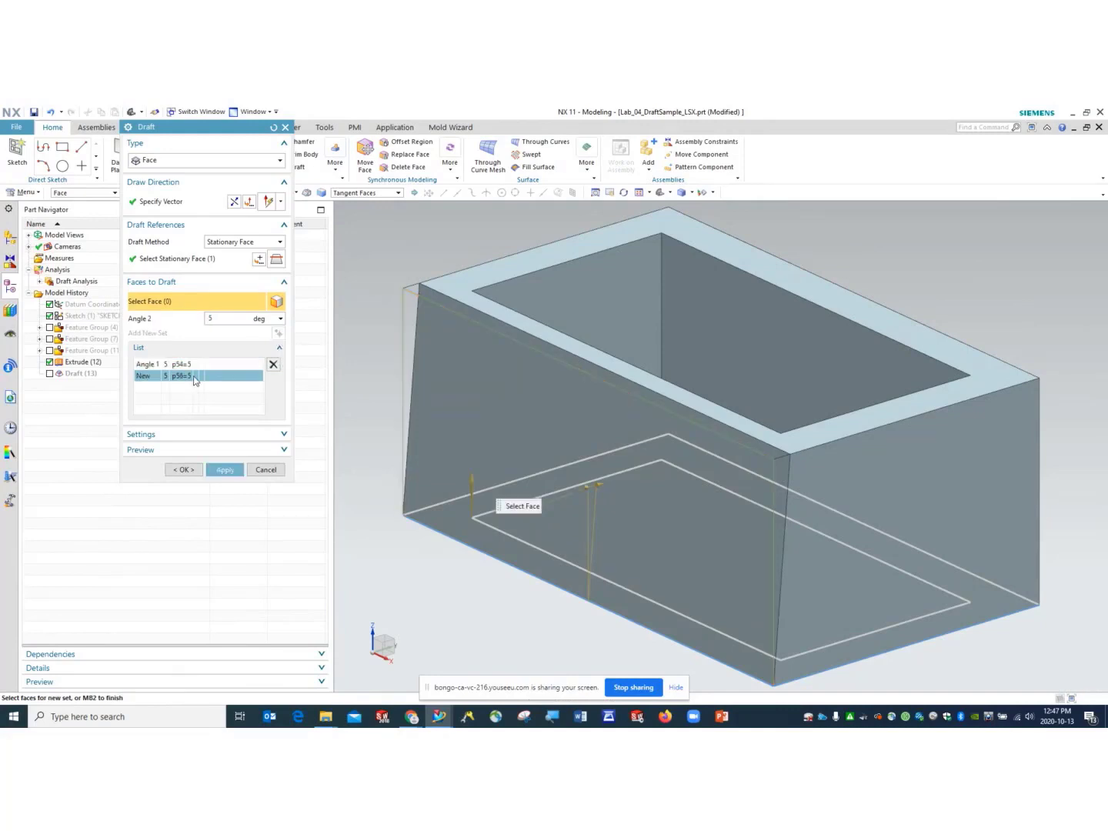
{"action": "middle_click_drag", "start_coordinate": [514, 461], "coordinate": [458, 458]}
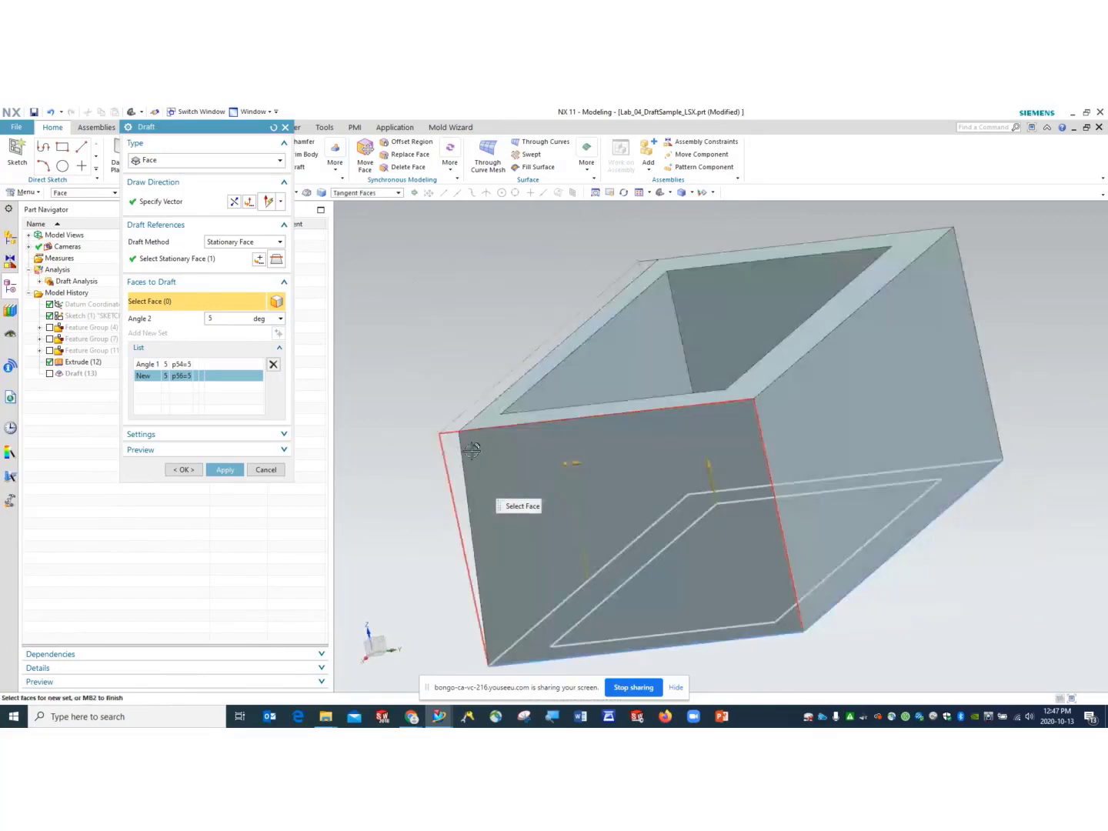
{"action": "left_click", "coordinate": [588, 377]}
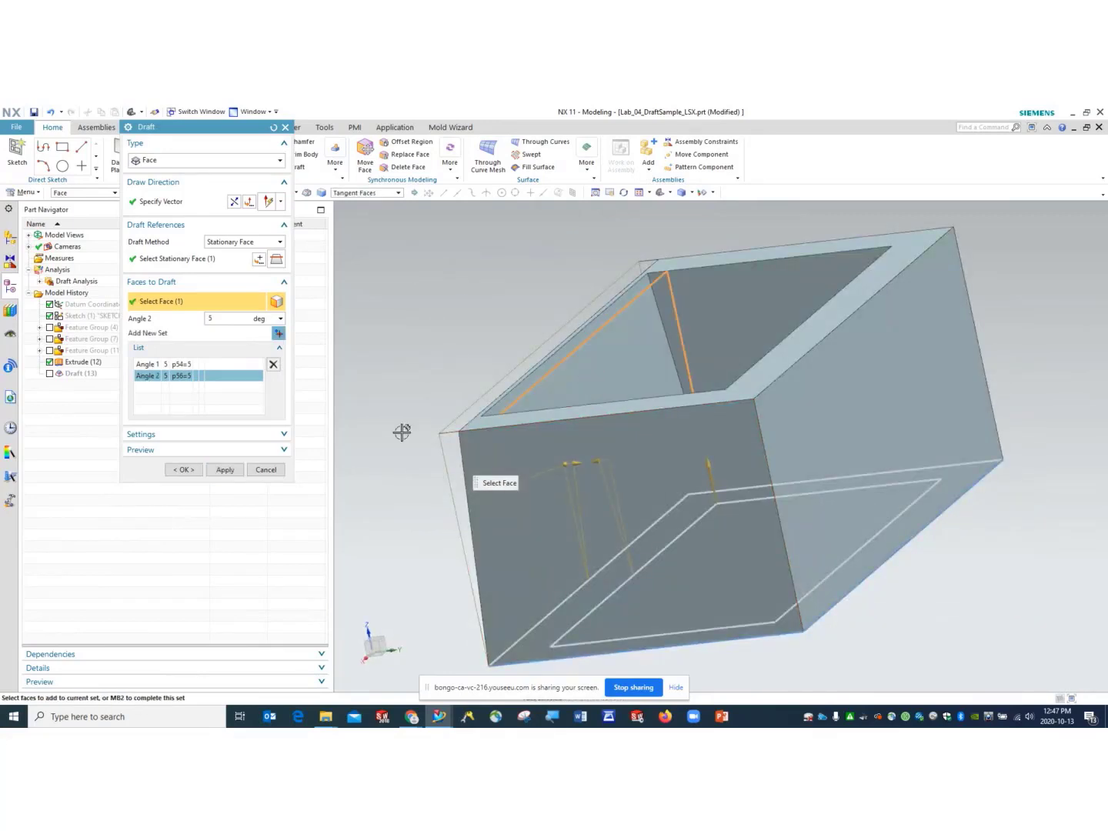
{"action": "middle_click_drag", "start_coordinate": [415, 404], "coordinate": [449, 429]}
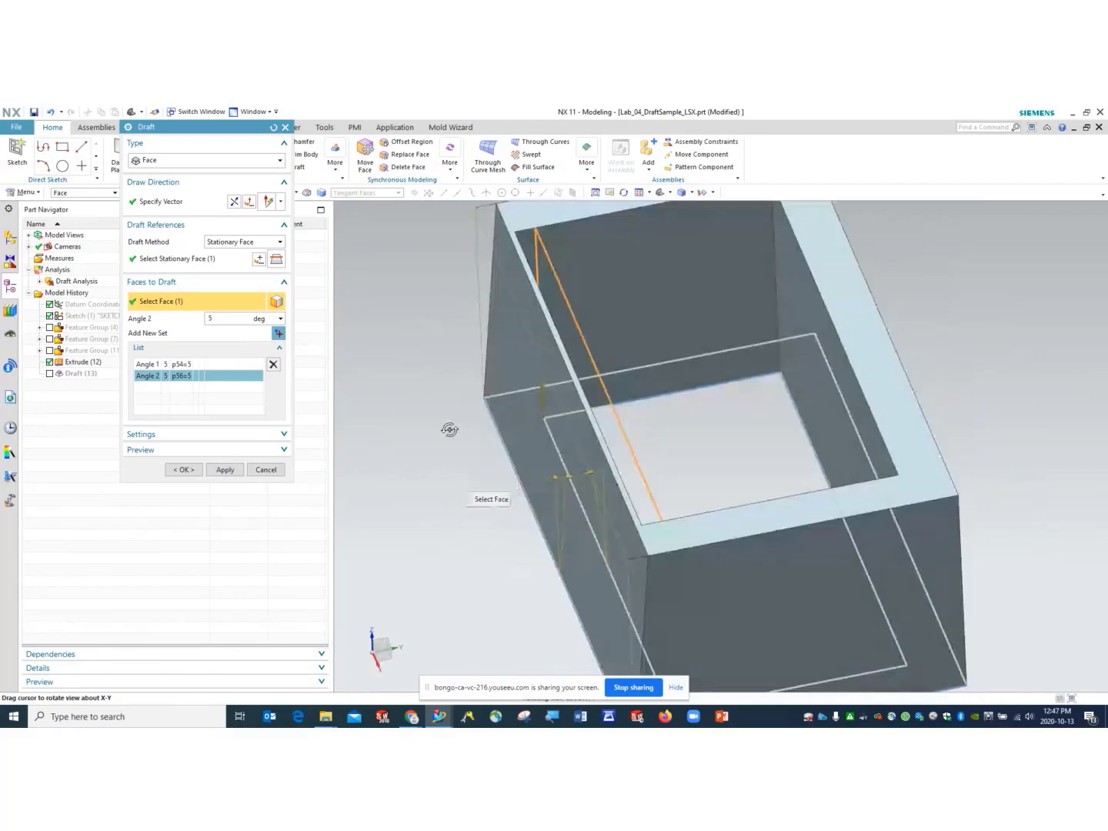
{"action": "left_click", "coordinate": [210, 318]}
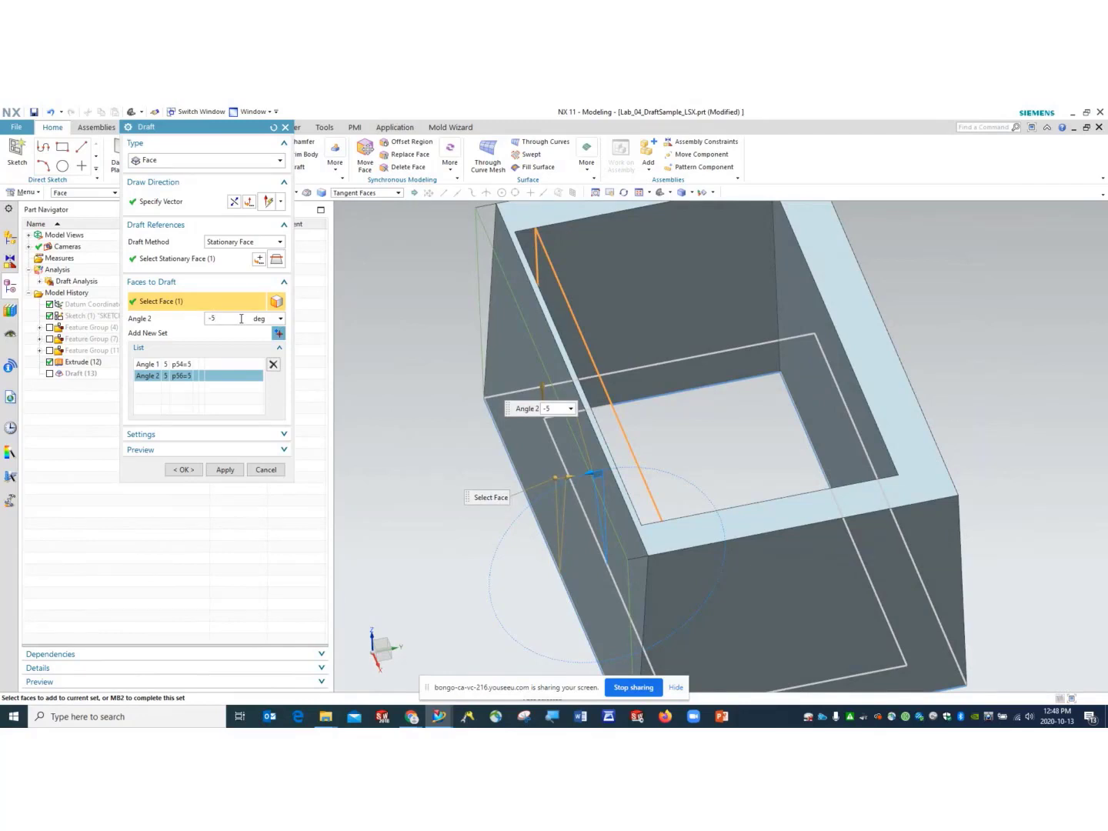
{"action": "left_click", "coordinate": [197, 450]}
{"action": "left_click", "coordinate": [277, 471]}
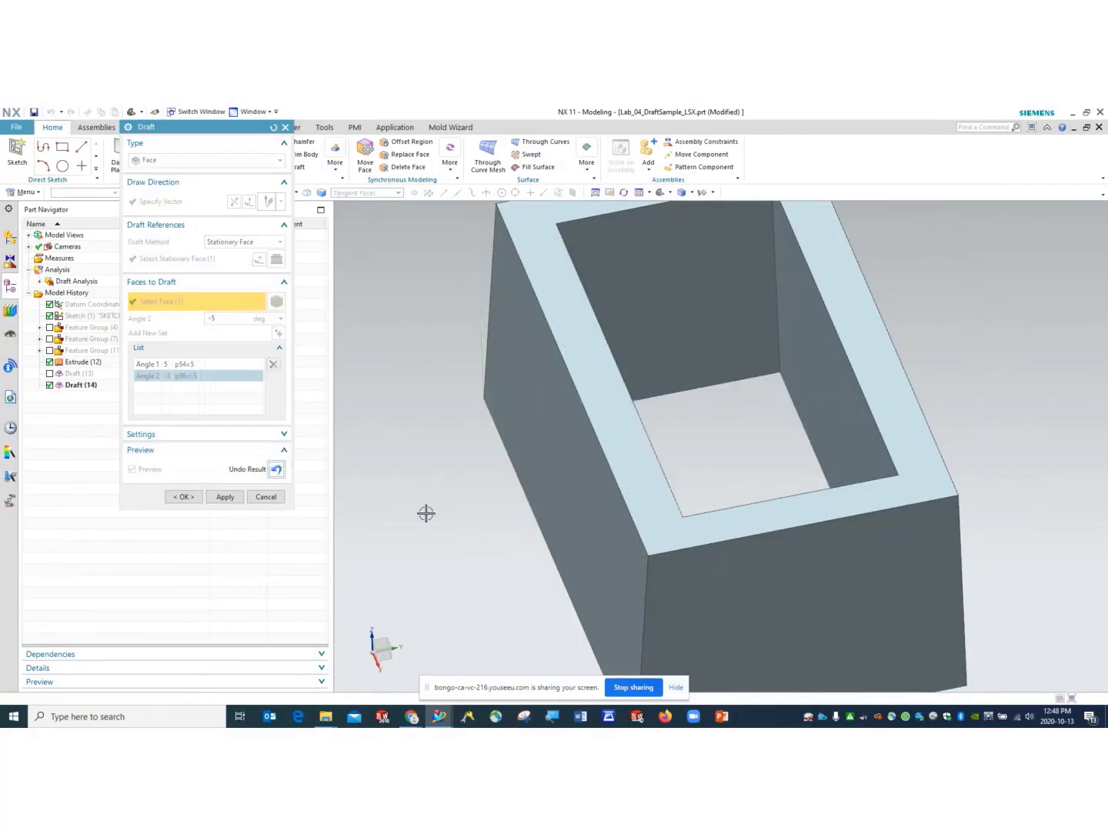
- Swing the drafted part to the Front view orientation
{"action": "mouse_move", "coordinate": [442, 461]}
{"action": "middle_mouse_down"}
{"action": "mouse_move", "coordinate": [428, 464]}
{"action": "mouse_move", "coordinate": [432, 484]}
{"action": "mouse_move", "coordinate": [445, 443]}
{"action": "middle_mouse_up"}
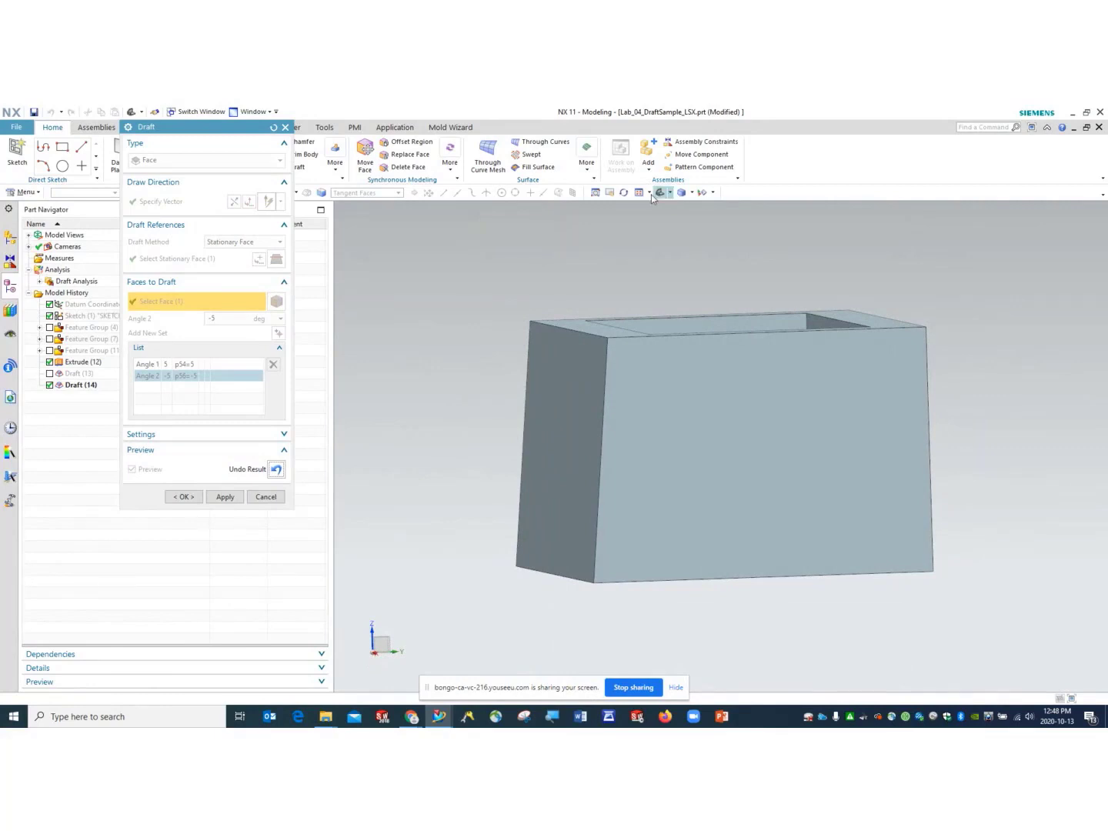
{"action": "left_click", "coordinate": [677, 193]}
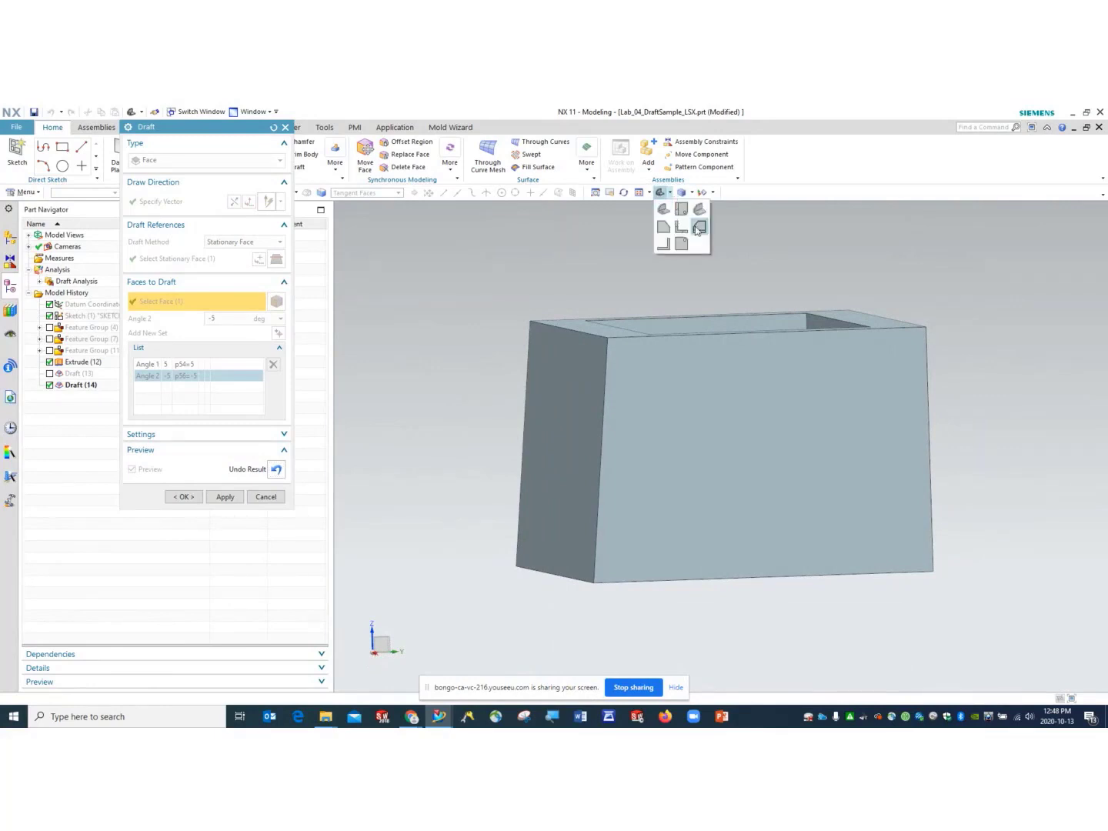
{"action": "left_click", "coordinate": [696, 227]}
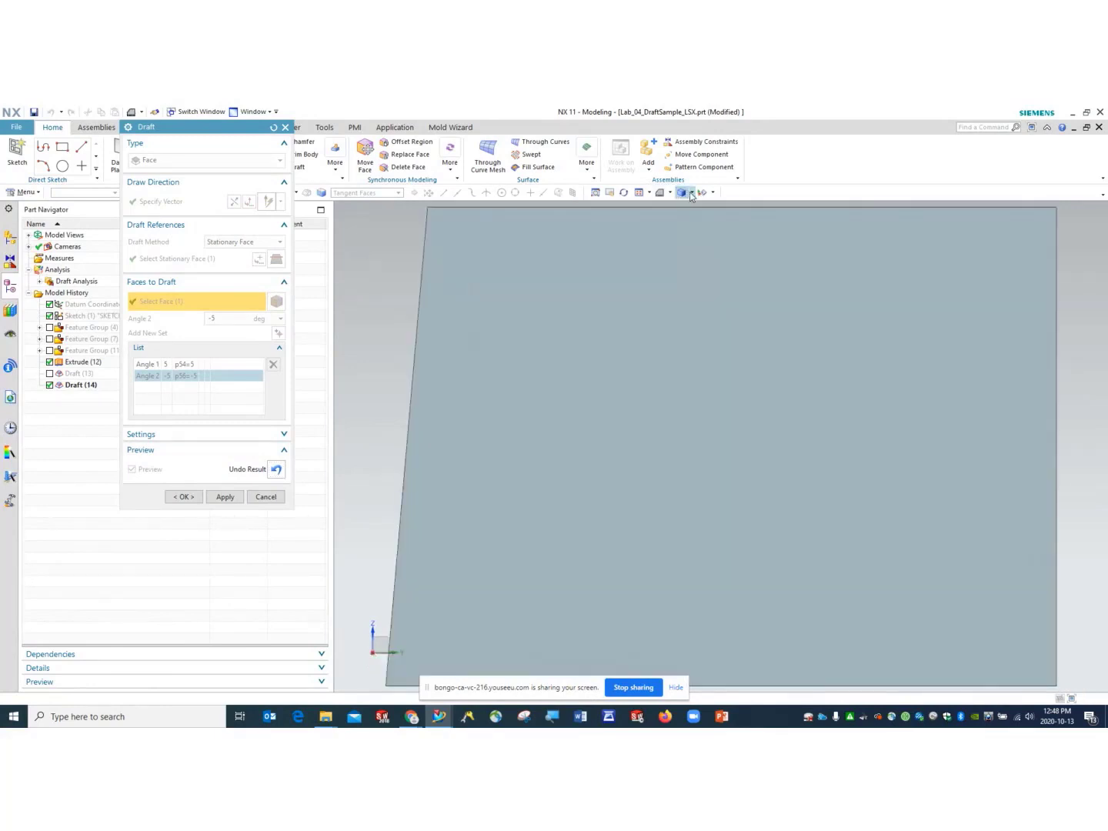
{"action": "left_click", "coordinate": [702, 193]}
- Switch rendering to Static Wireframe and confirm Draft (14) with OK
{"action": "left_click", "coordinate": [683, 193]}
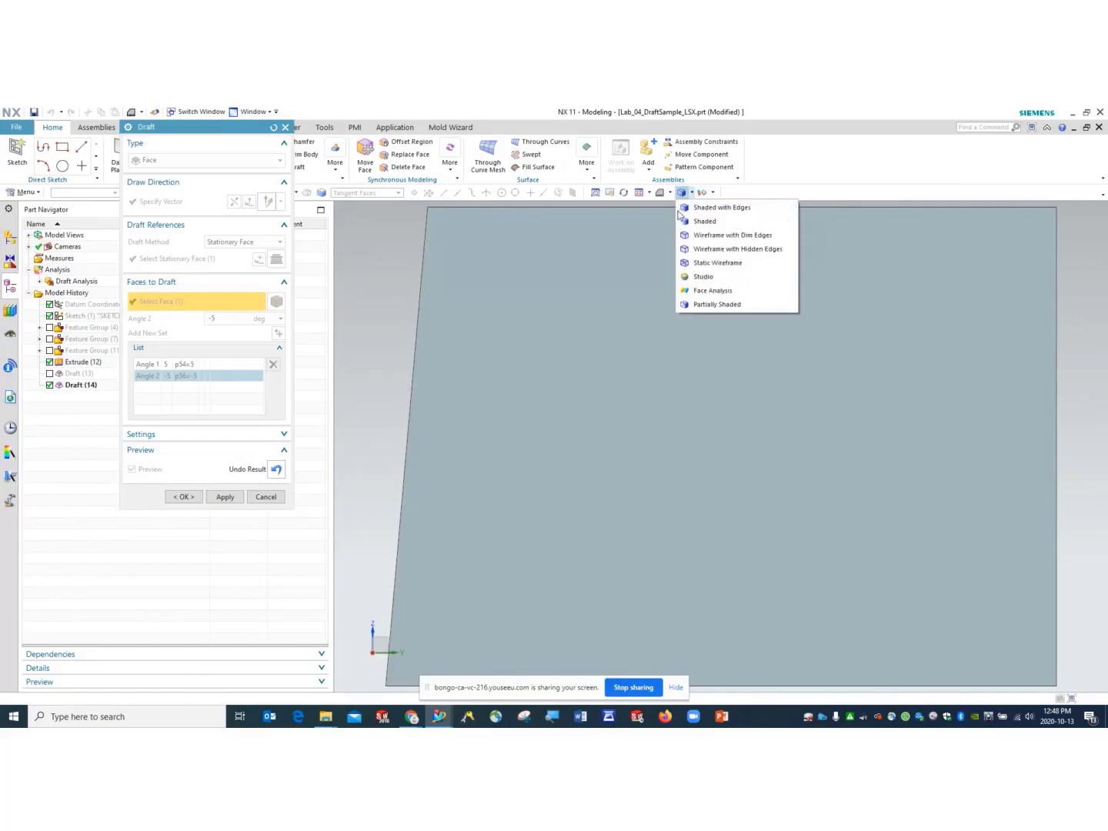
{"action": "left_click", "coordinate": [703, 236]}
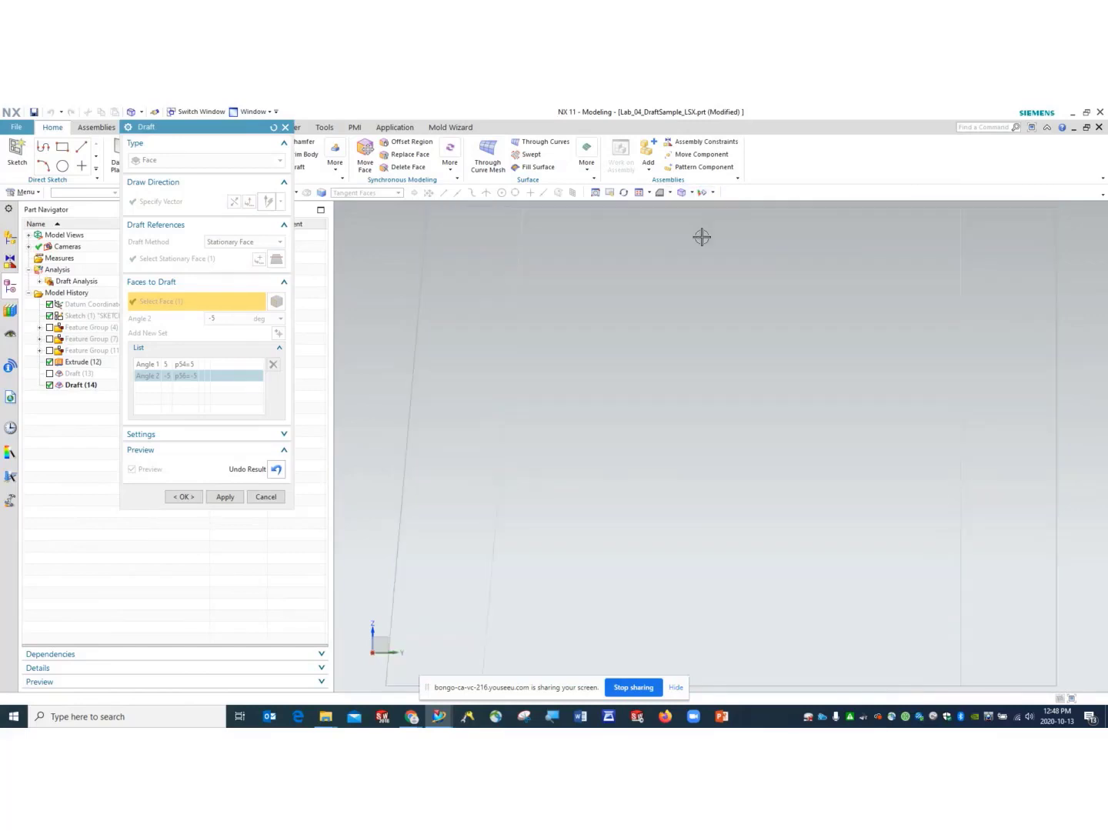
{"action": "scroll", "coordinate": [702, 235], "scroll_direction": "down", "scroll_amount": 2}
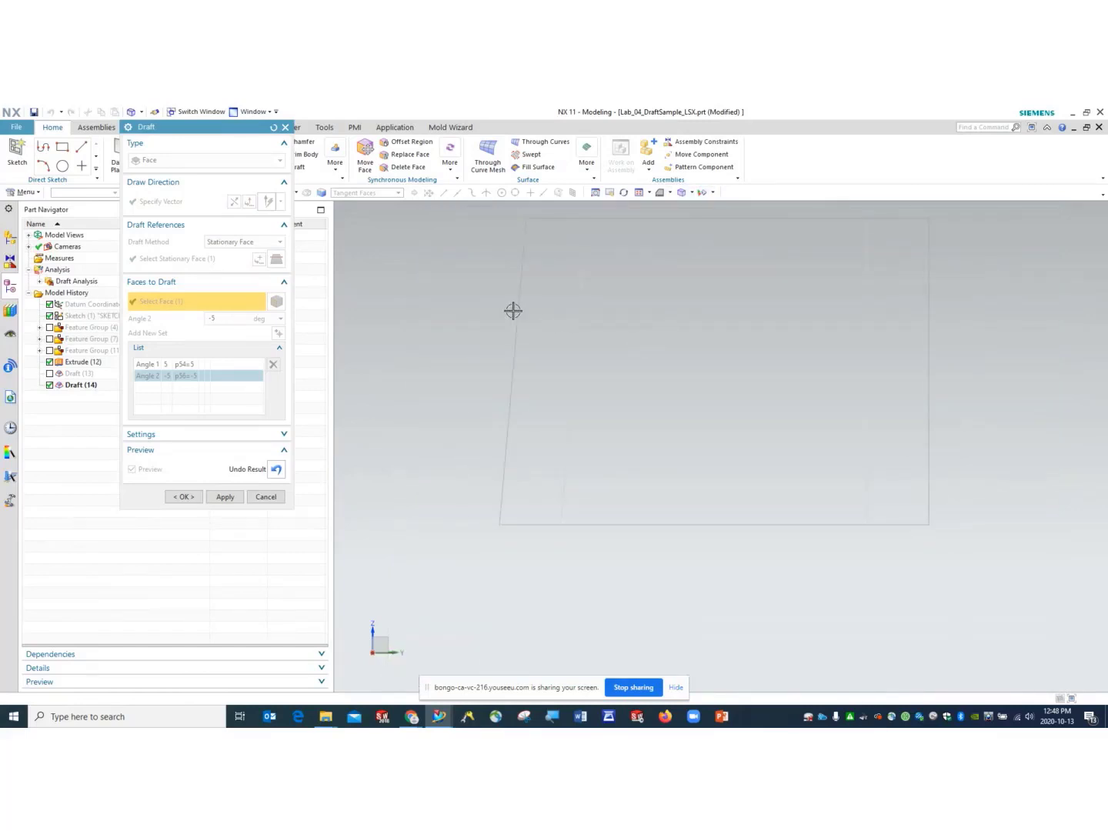
{"action": "left_click", "coordinate": [690, 193]}
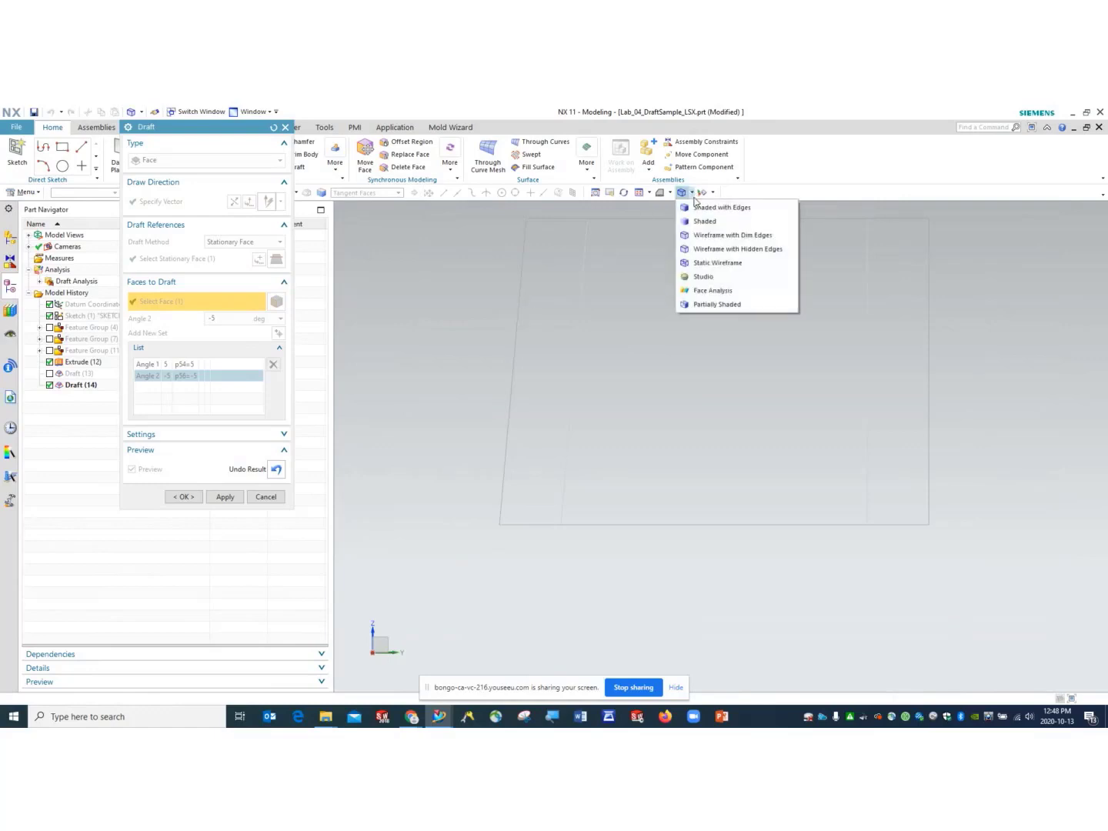
{"action": "left_click", "coordinate": [706, 264]}
{"action": "scroll", "coordinate": [657, 311], "scroll_direction": "up", "scroll_amount": 1}
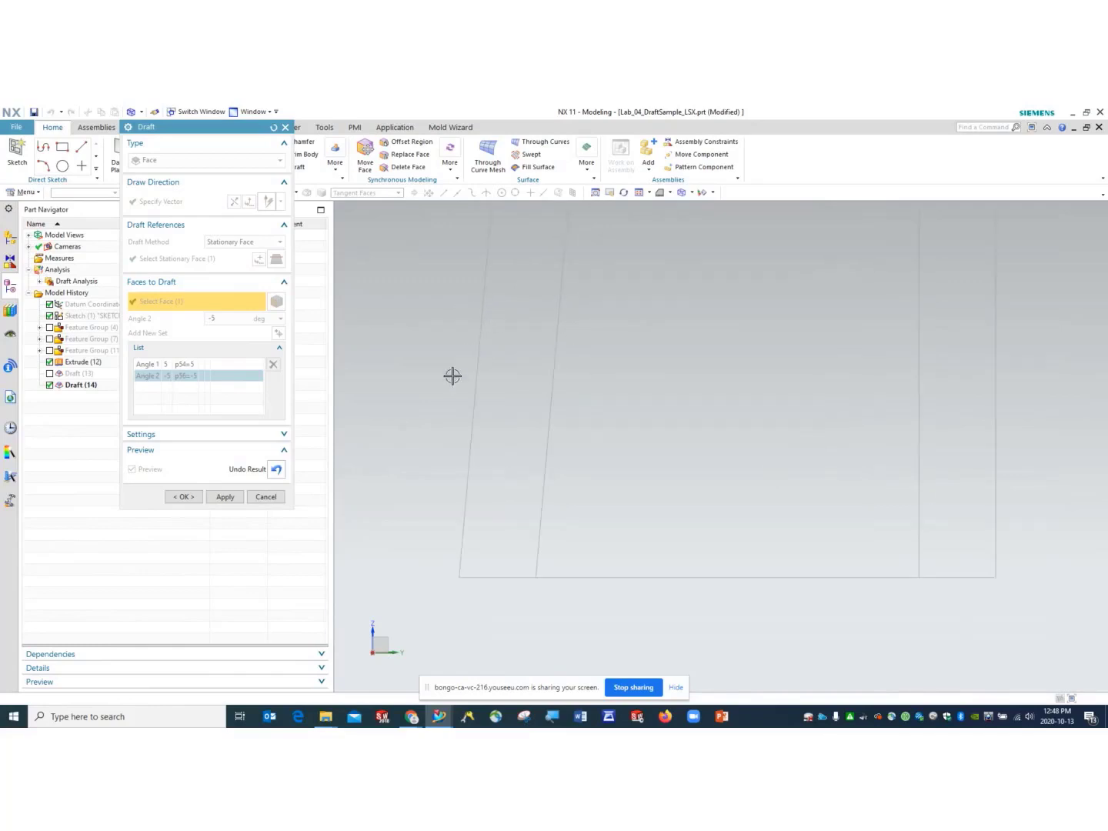
{"action": "left_click", "coordinate": [183, 496]}
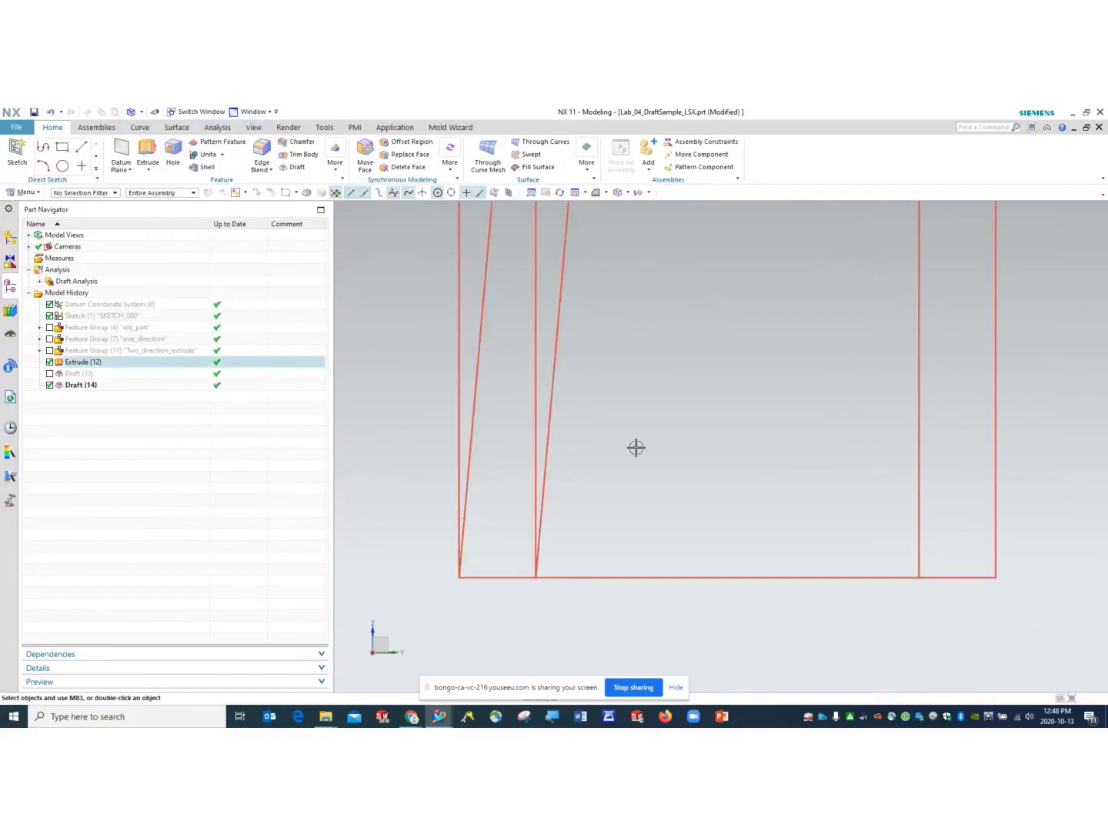
- Orbit the wireframe box, suppress Draft (14) and reactivate Draft (13)
{"action": "scroll", "coordinate": [626, 443], "scroll_direction": "down", "scroll_amount": 2}
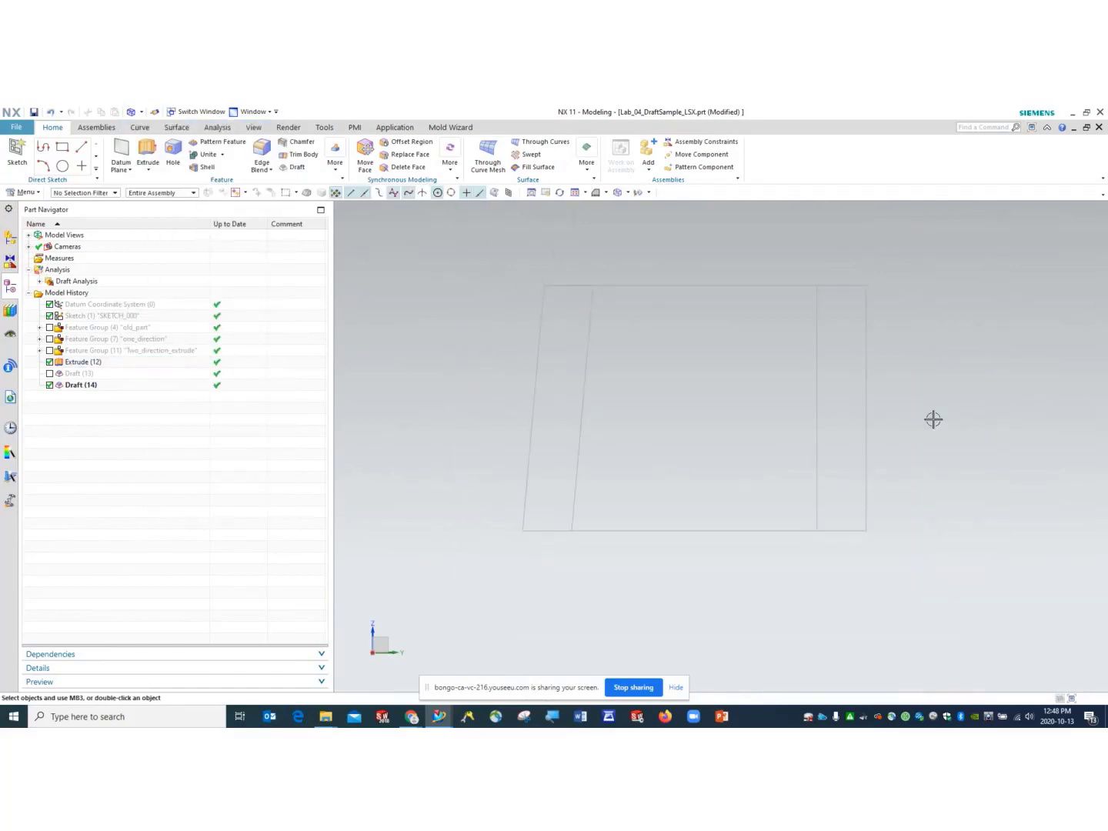
{"action": "mouse_move", "coordinate": [932, 418]}
{"action": "middle_mouse_down"}
{"action": "mouse_move", "coordinate": [933, 452]}
{"action": "mouse_move", "coordinate": [912, 461]}
{"action": "mouse_move", "coordinate": [932, 447]}
{"action": "middle_mouse_up"}
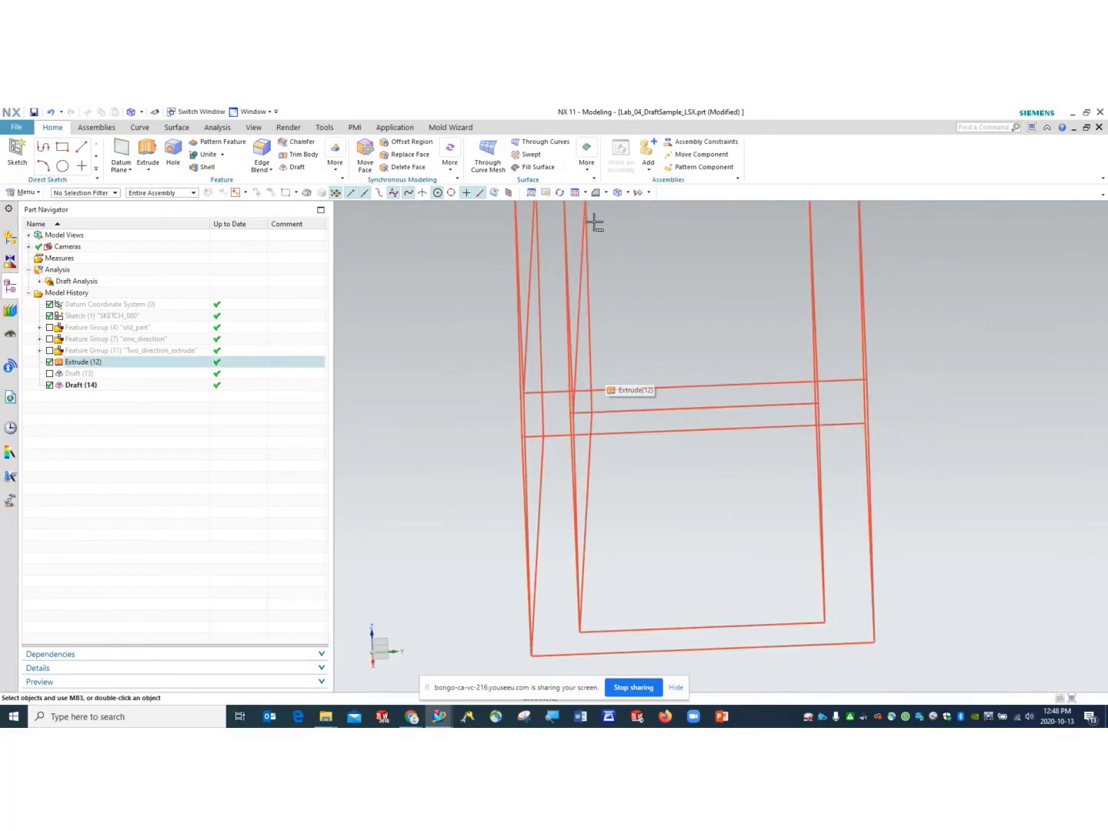
{"action": "left_click", "coordinate": [50, 385]}
{"action": "left_click", "coordinate": [49, 373]}
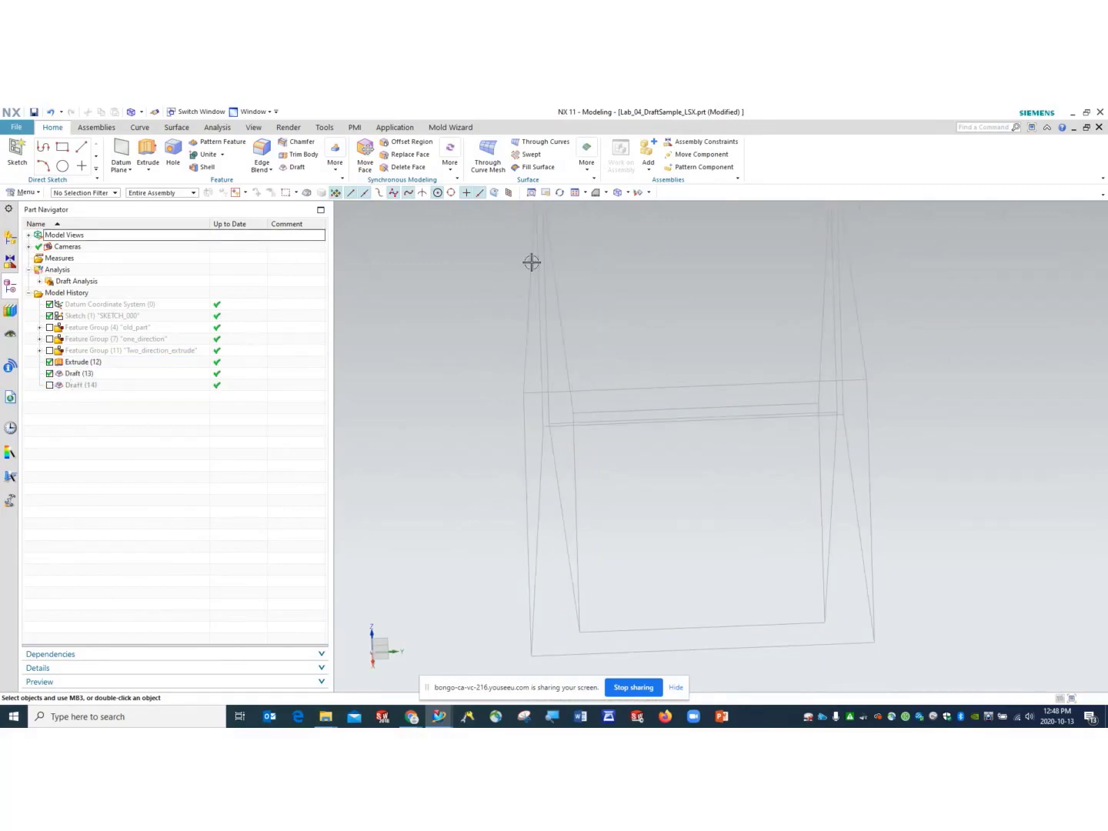
{"action": "left_click", "coordinate": [627, 192]}
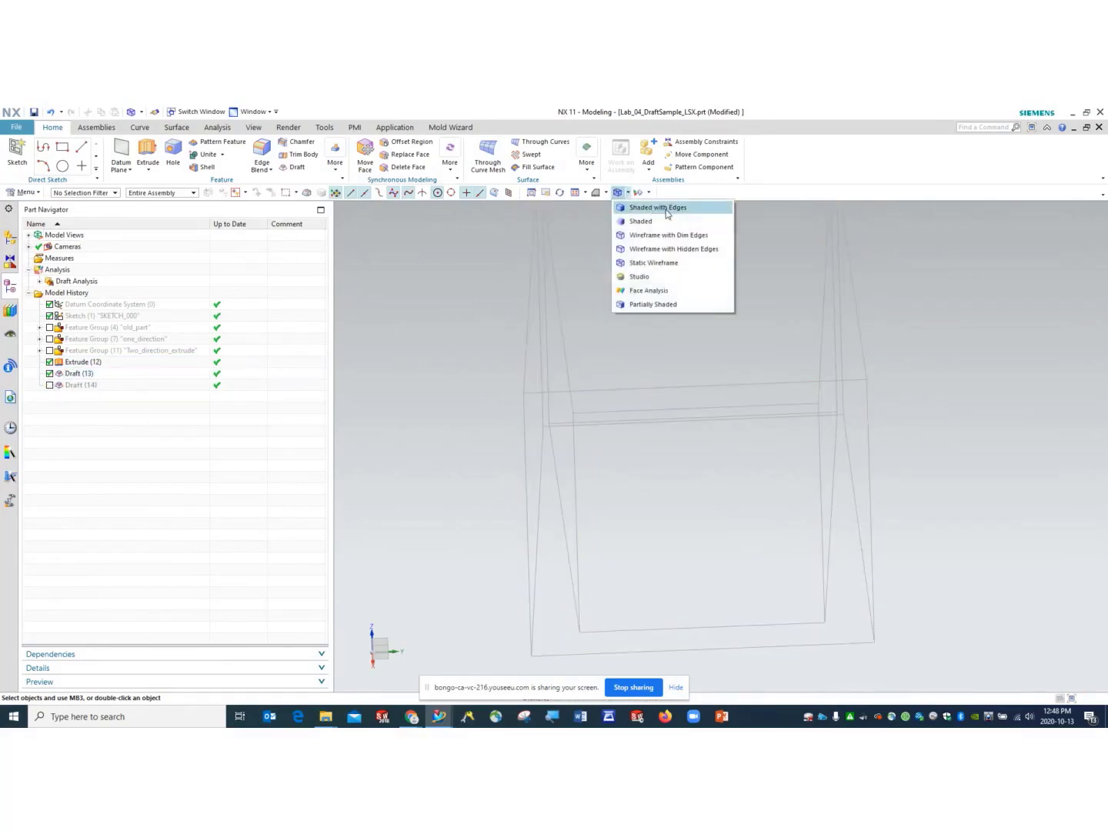
- Render the box as Shaded with Edges and orbit and zoom to see its tapered walls
{"action": "left_click", "coordinate": [661, 209]}
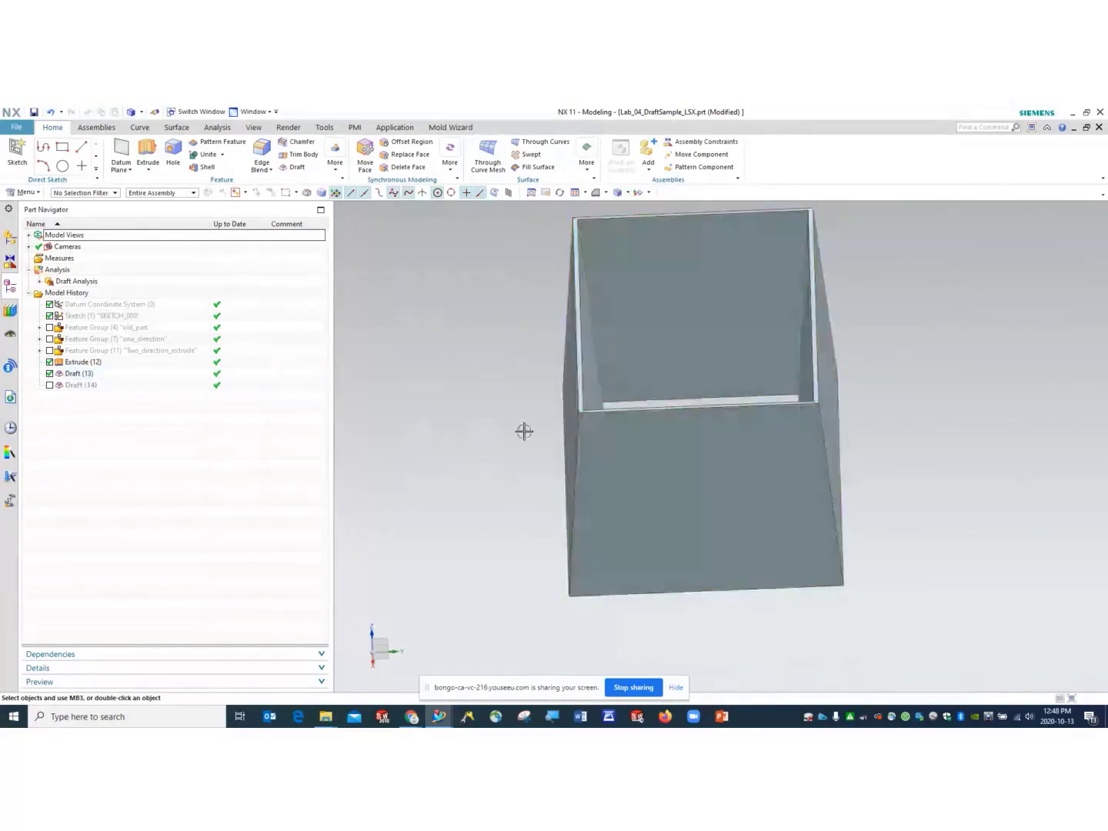
{"action": "middle_click_drag", "start_coordinate": [524, 431], "coordinate": [599, 413]}
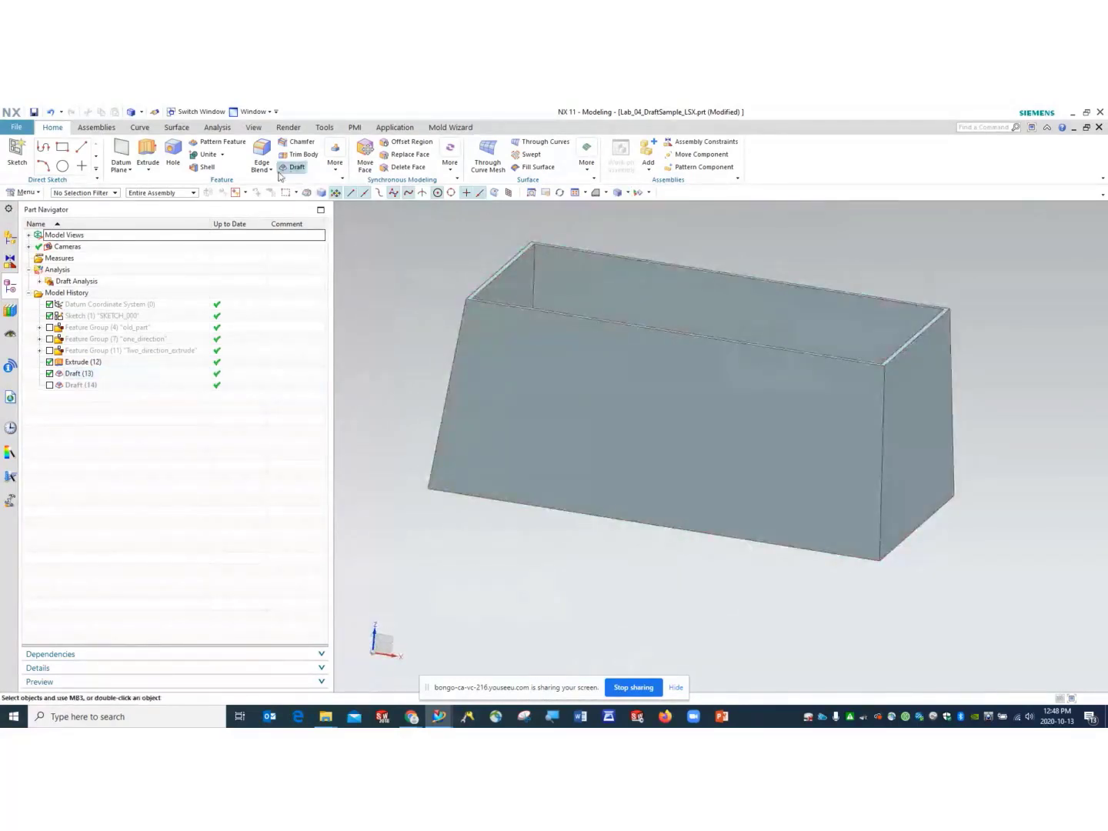
{"action": "middle_click_drag", "start_coordinate": [683, 304], "coordinate": [669, 315]}
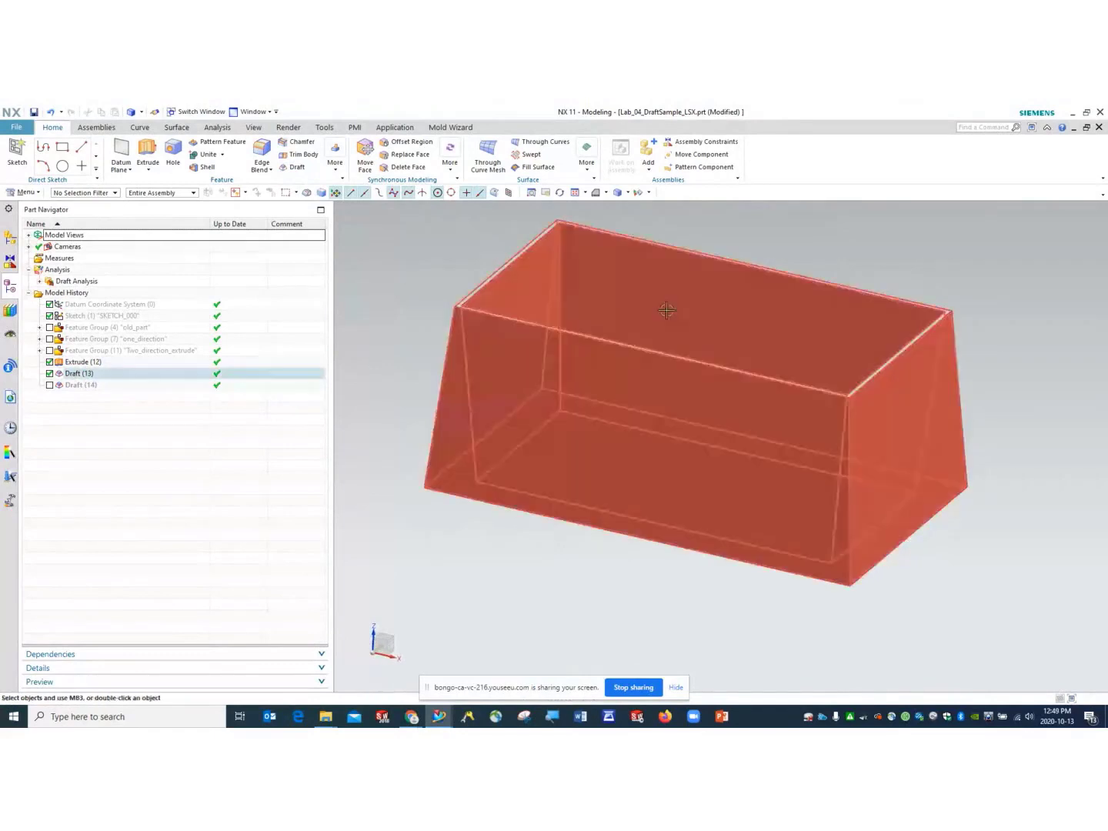
{"action": "scroll", "coordinate": [707, 331], "scroll_direction": "down", "scroll_amount": 3}
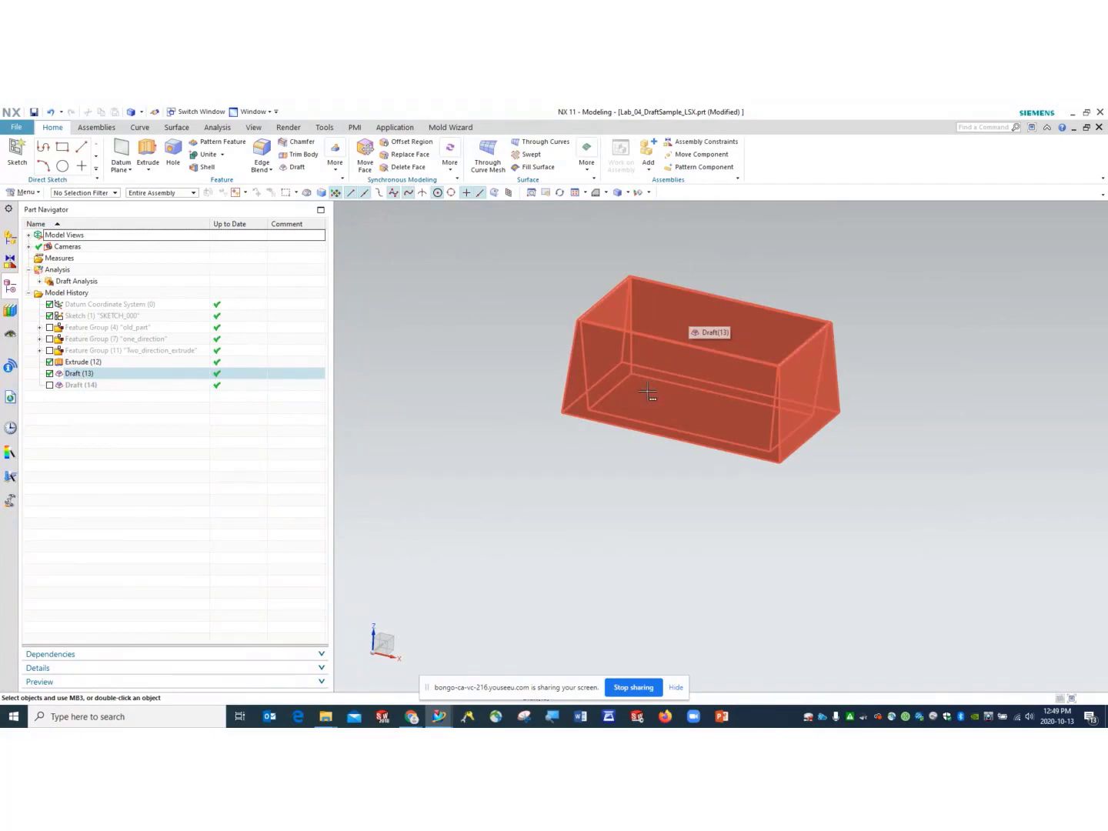
{"action": "key", "text": "Escape"}
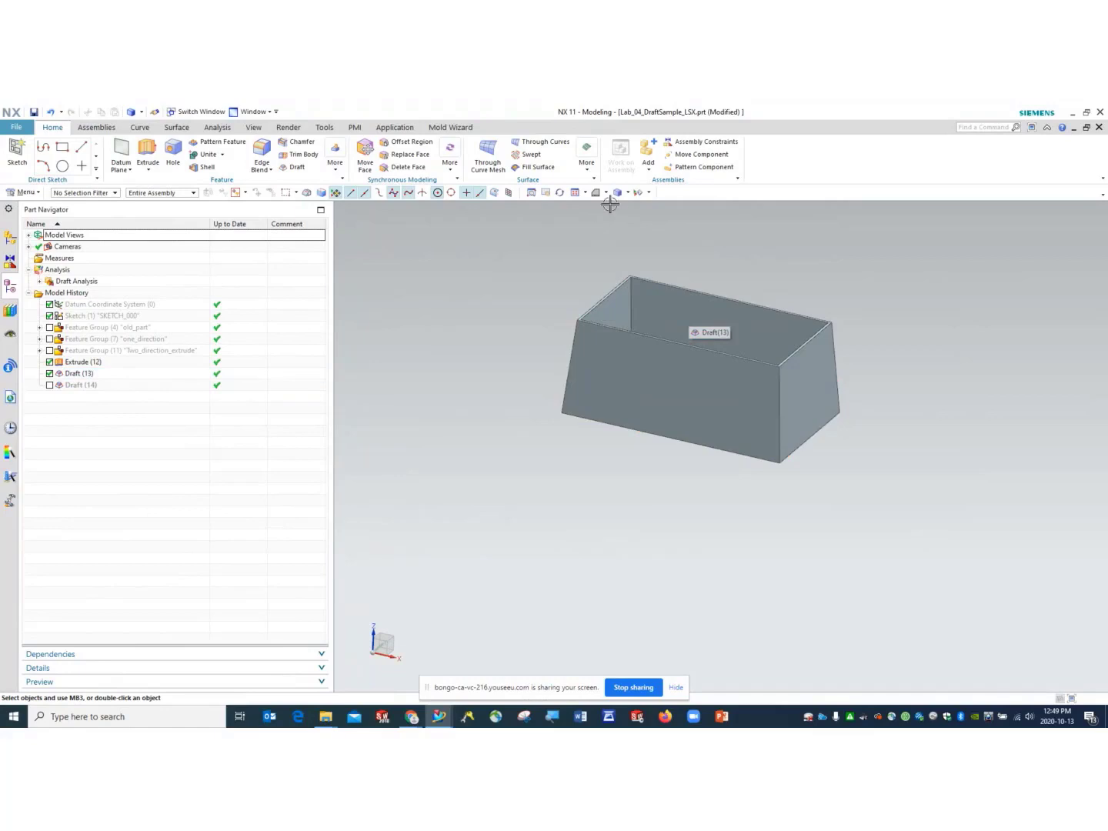
{"action": "left_click", "coordinate": [626, 193]}
{"action": "left_click", "coordinate": [606, 192]}
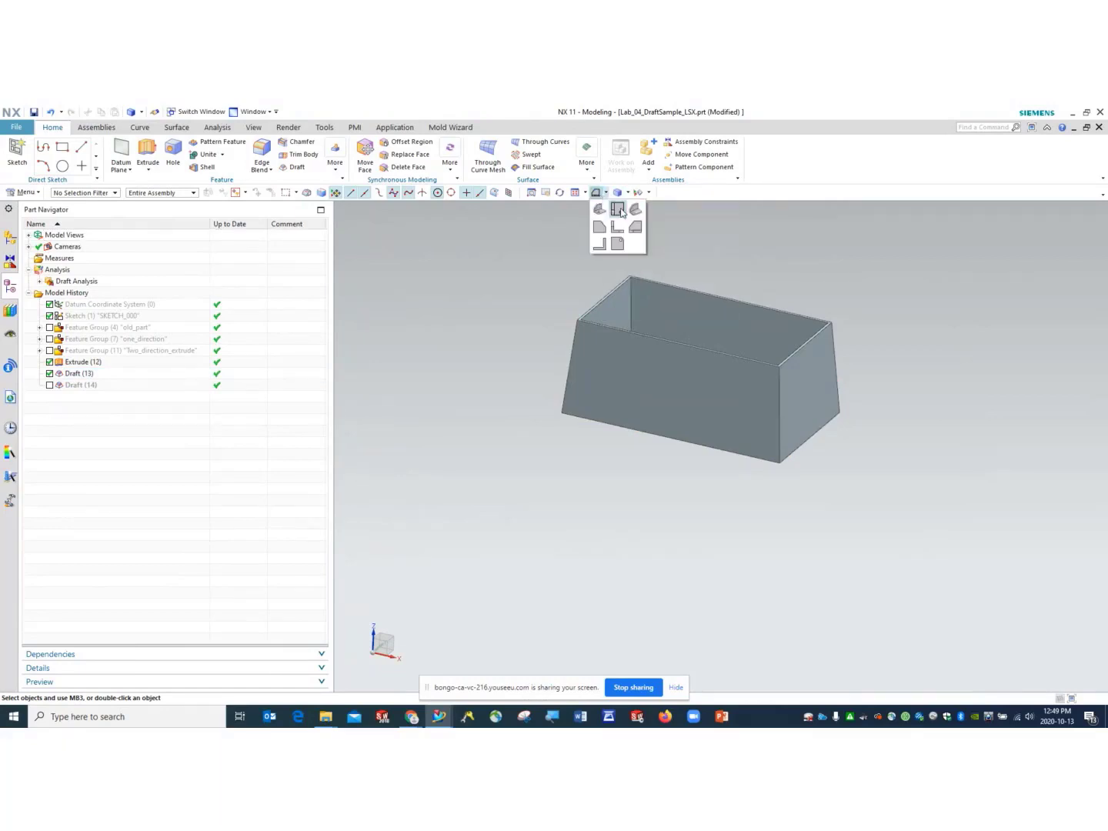
- Switch to a fitted isometric view and select Draft (13) in the Part Navigator
{"action": "left_click", "coordinate": [635, 211]}
{"action": "left_click", "coordinate": [722, 348]}
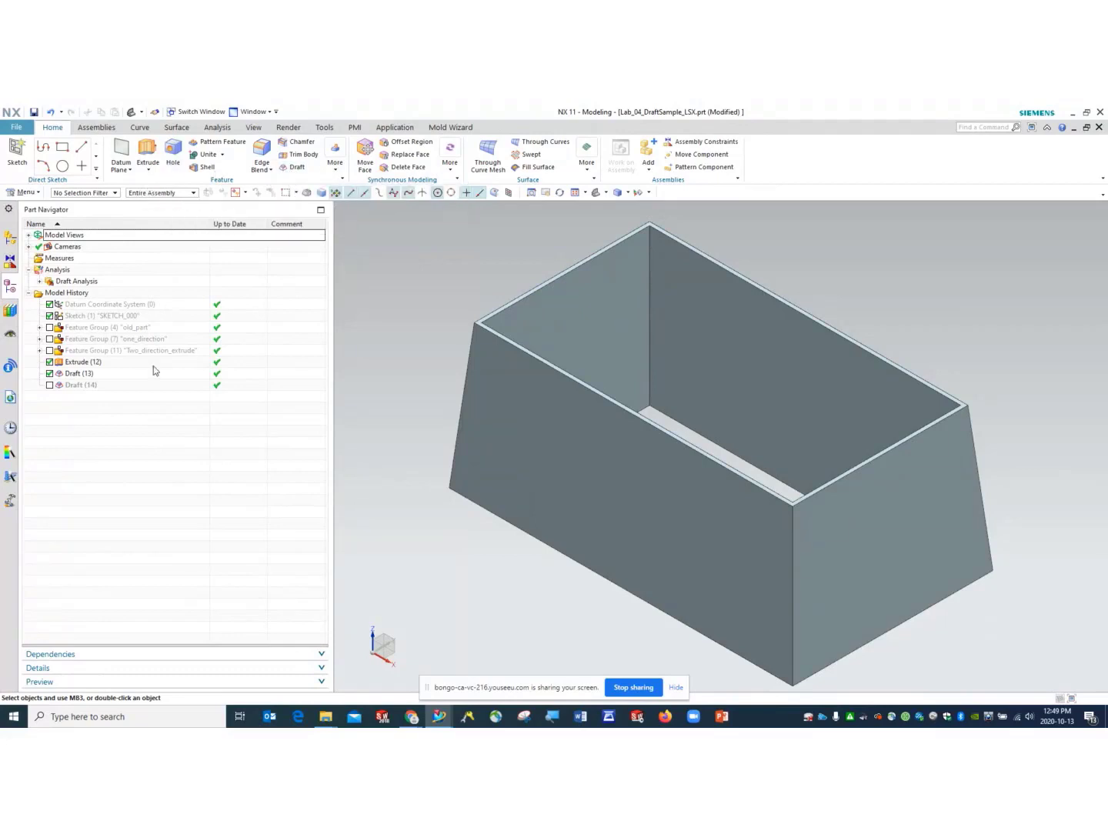
{"action": "left_click", "coordinate": [50, 384]}
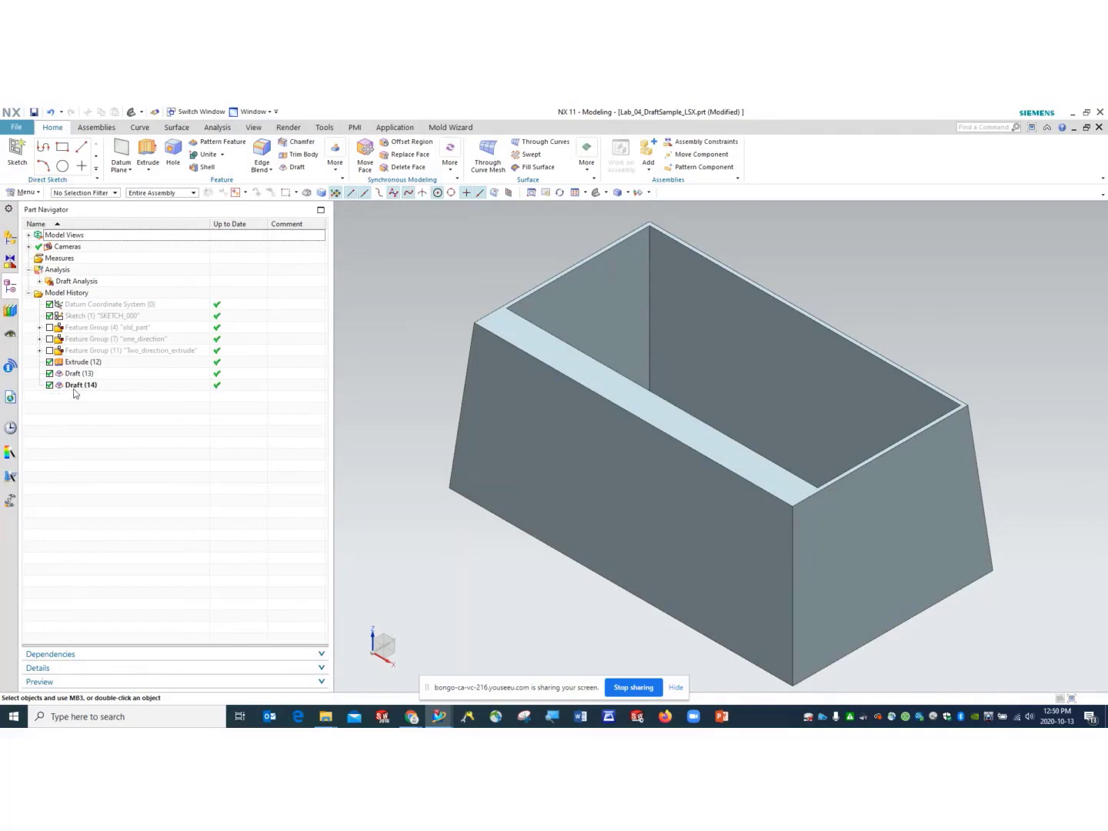
{"action": "left_click", "coordinate": [50, 384]}
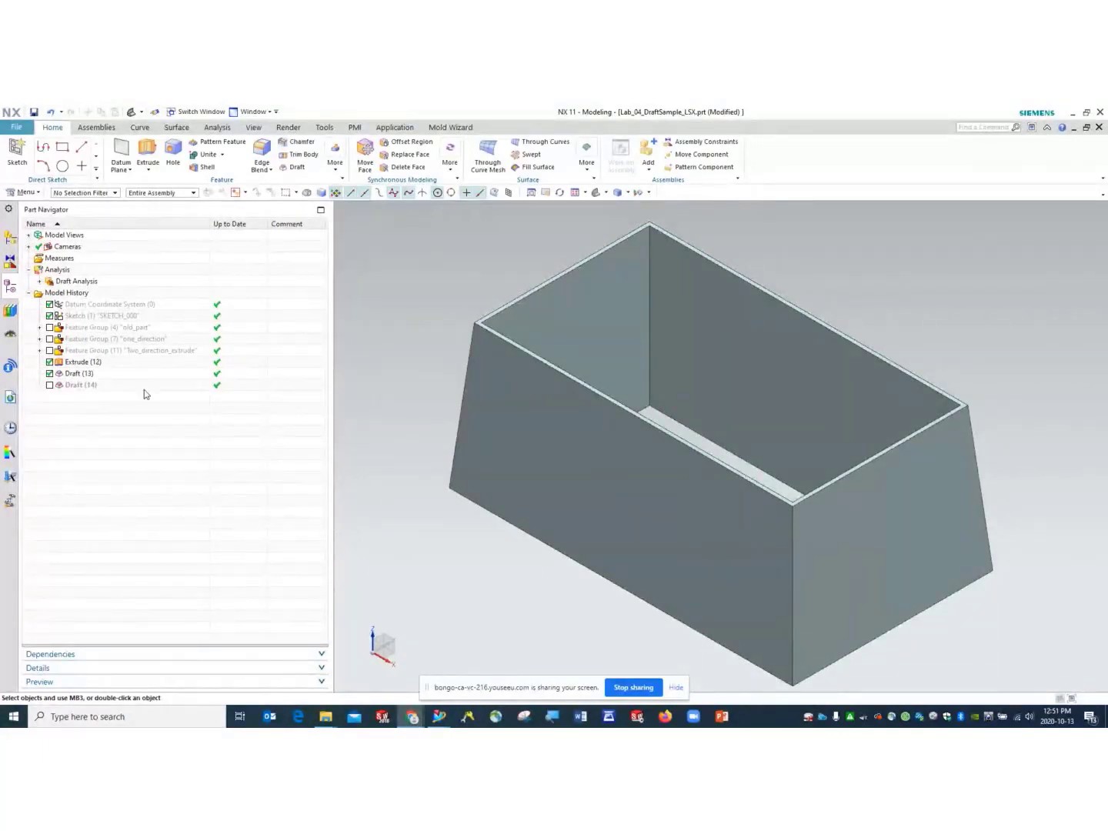
{"action": "left_click", "coordinate": [50, 373]}
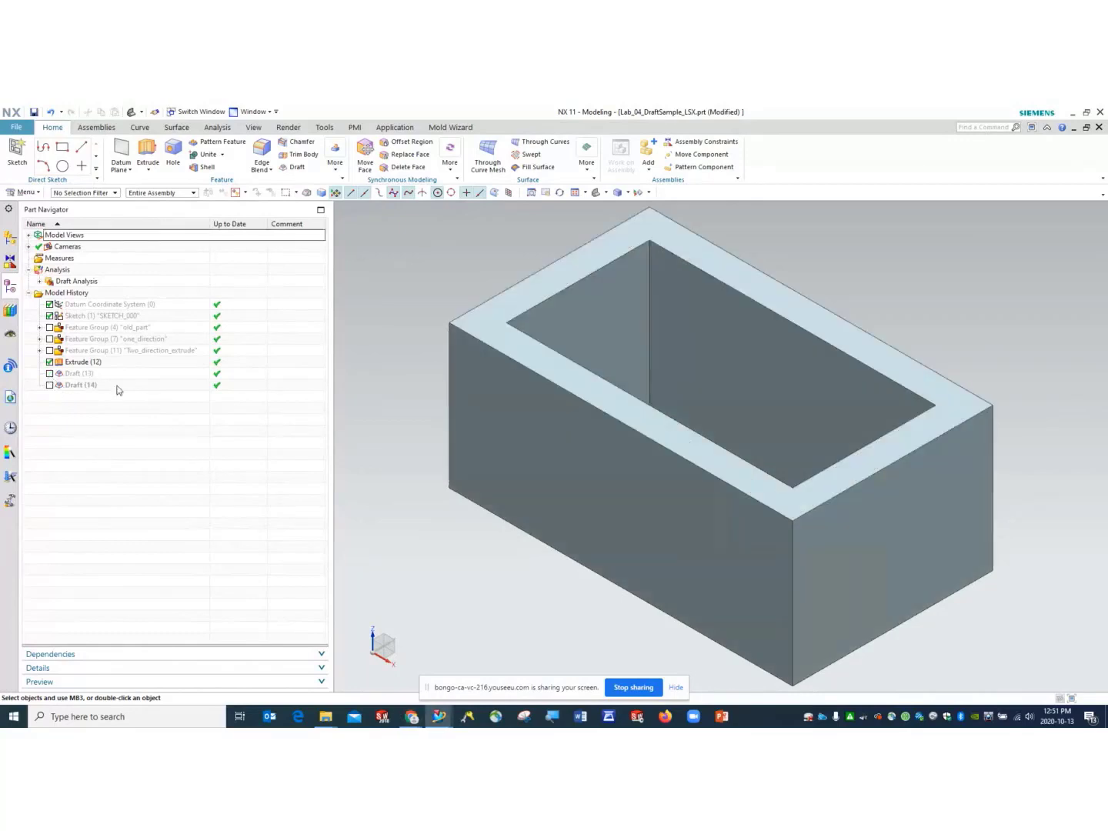
{"action": "left_click", "coordinate": [50, 384]}
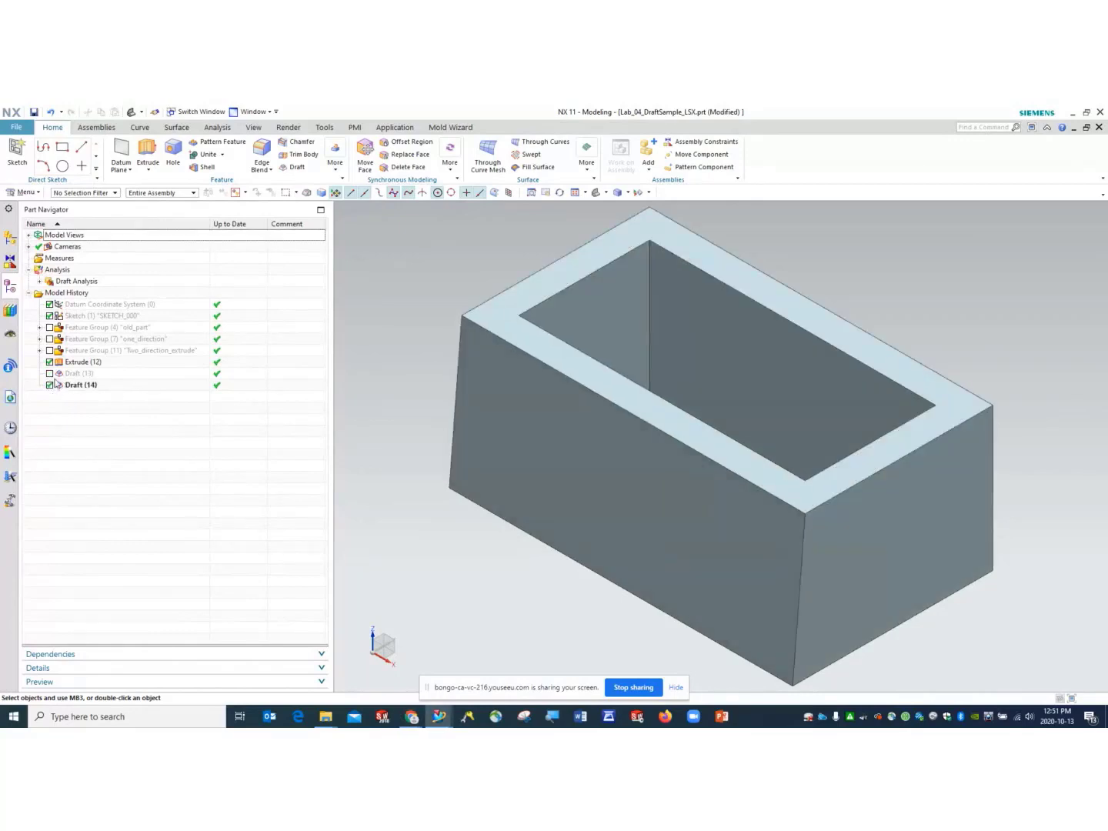
{"action": "left_click", "coordinate": [49, 384]}
{"action": "left_click", "coordinate": [49, 373]}
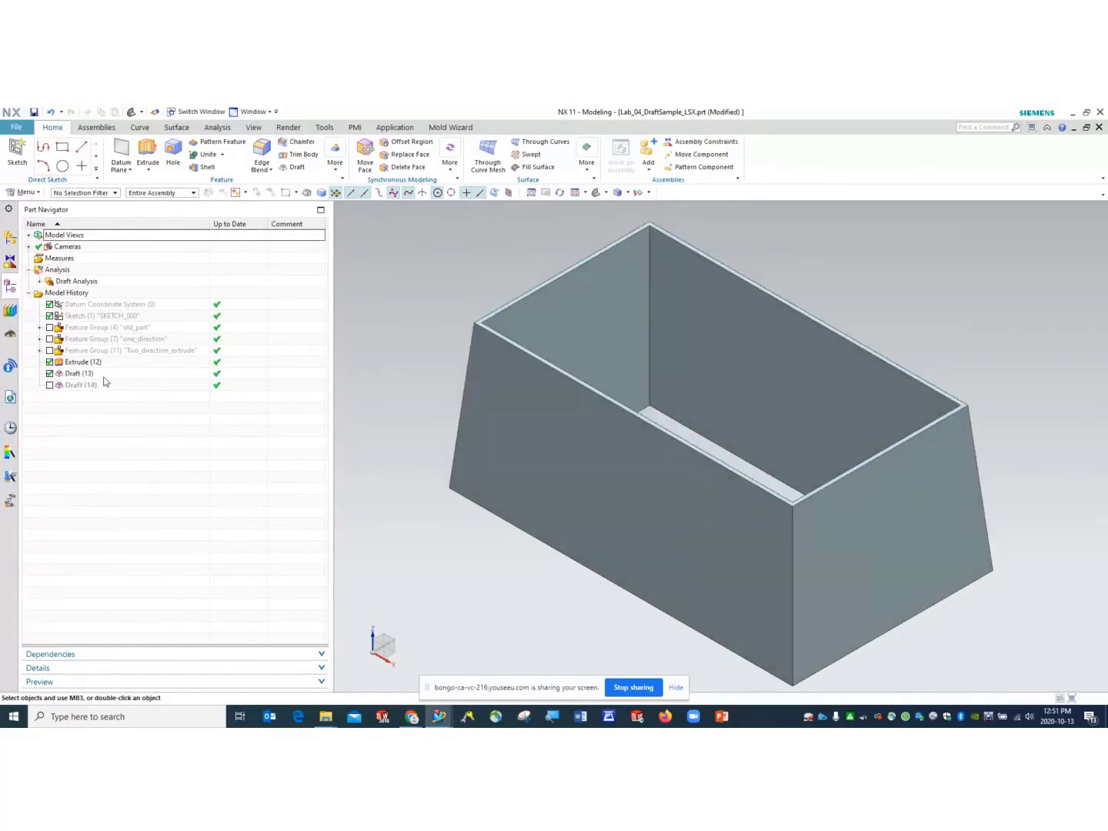
{"action": "left_click", "coordinate": [777, 318]}
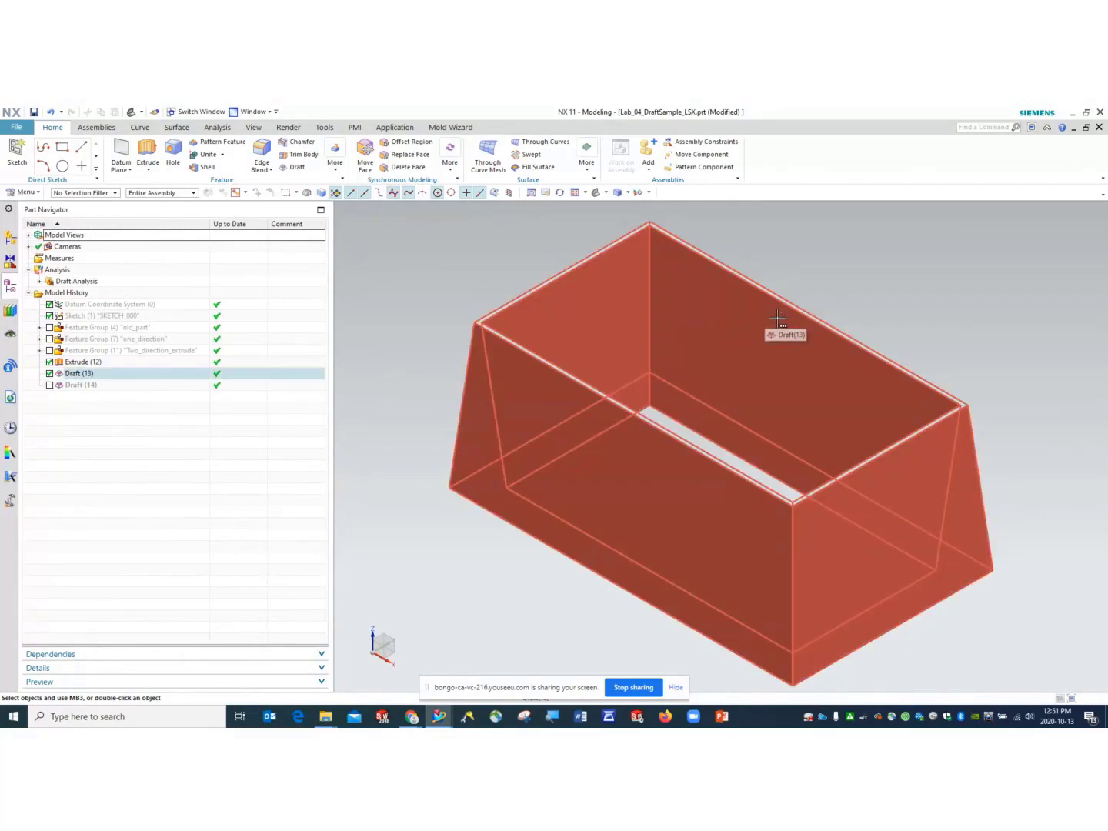
- Edit Draft (13) with rollback, changing its angle from 5° to 1°
{"action": "left_click", "coordinate": [70, 374]}
{"action": "right_click", "coordinate": [73, 376]}
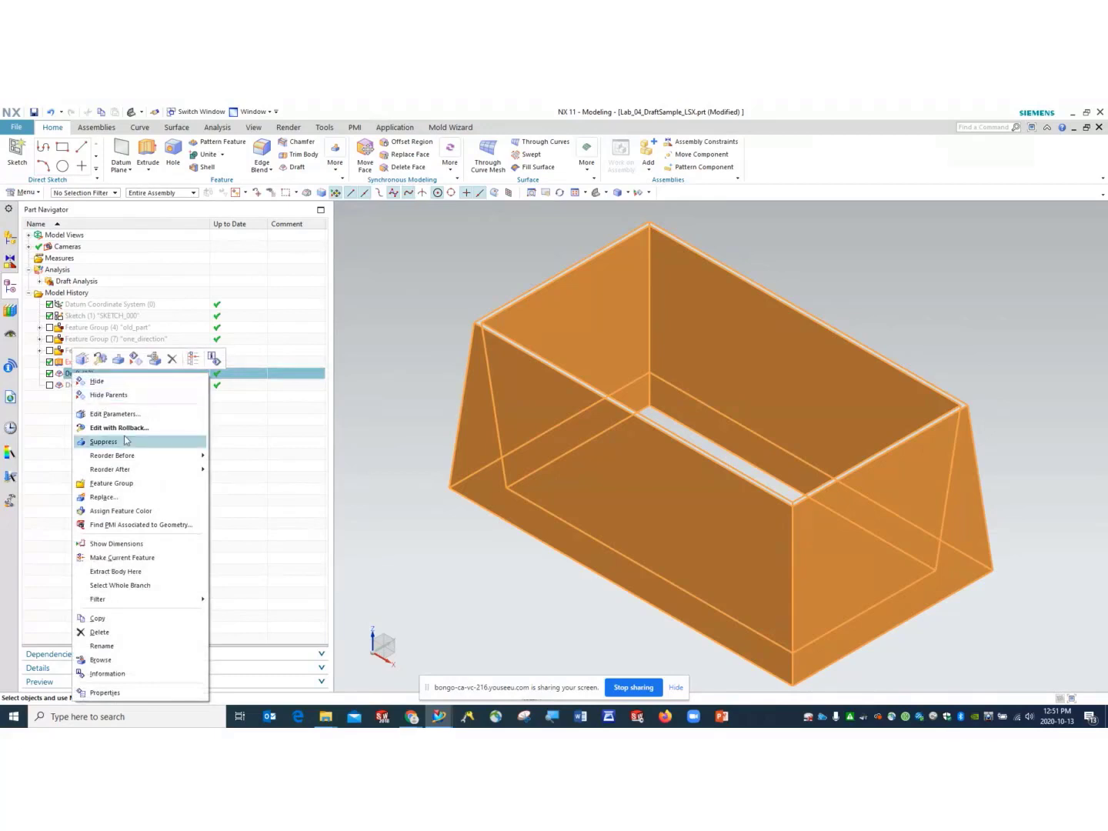
{"action": "left_click", "coordinate": [187, 428]}
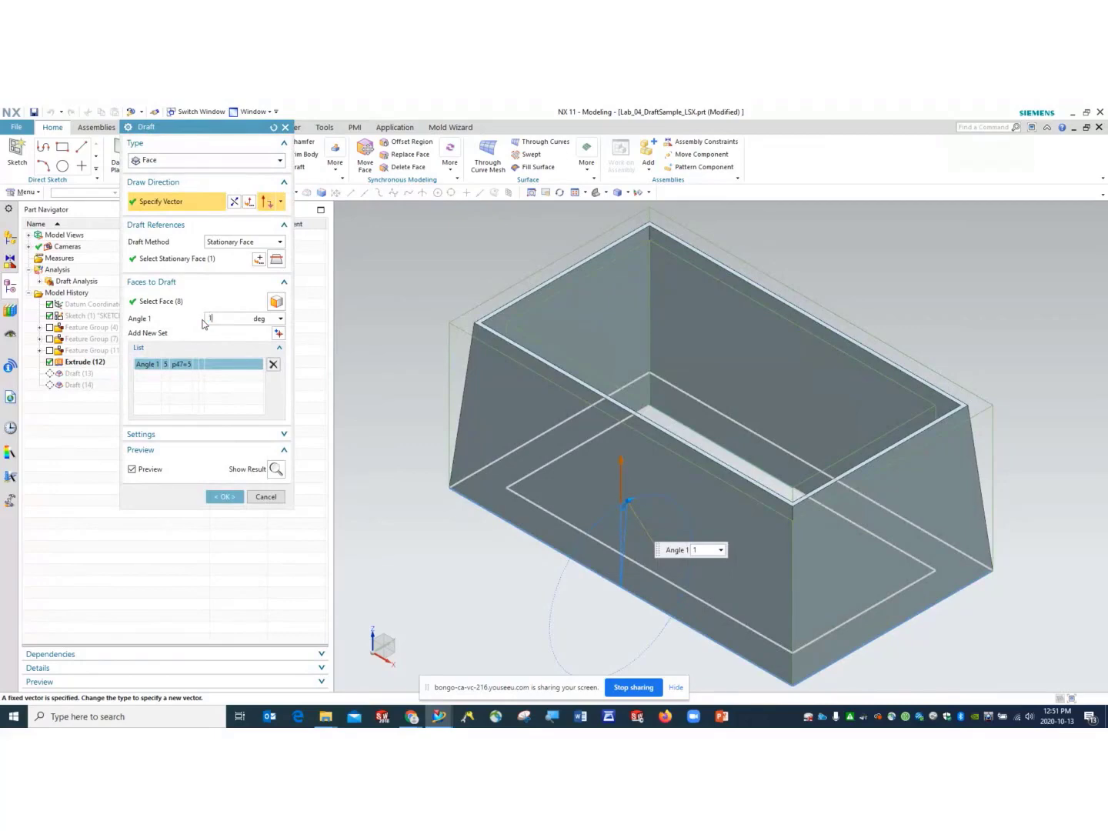
{"action": "key", "text": "Return"}
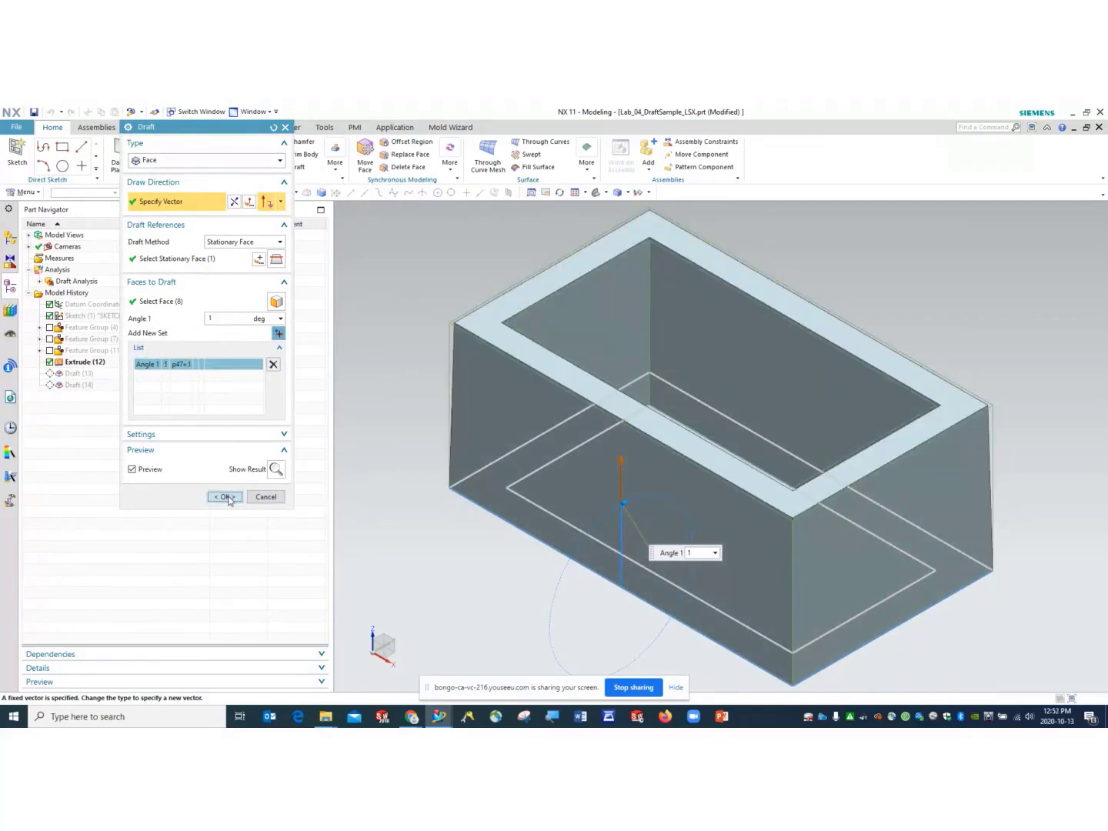
{"action": "left_click", "coordinate": [224, 495]}
{"action": "middle_click_drag", "start_coordinate": [481, 521], "coordinate": [533, 248]}
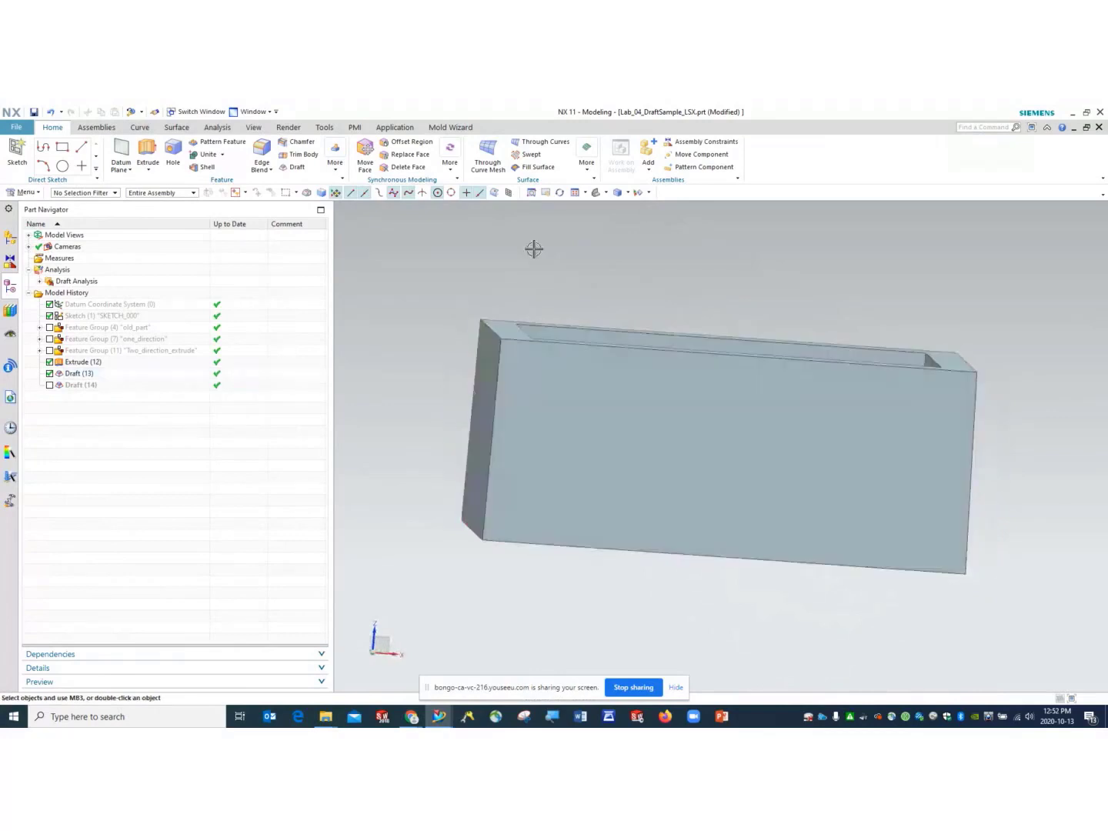
- View the 1° drafted box from Top, zoom to inspect, then return to Trimetric
{"action": "left_click", "coordinate": [605, 192]}
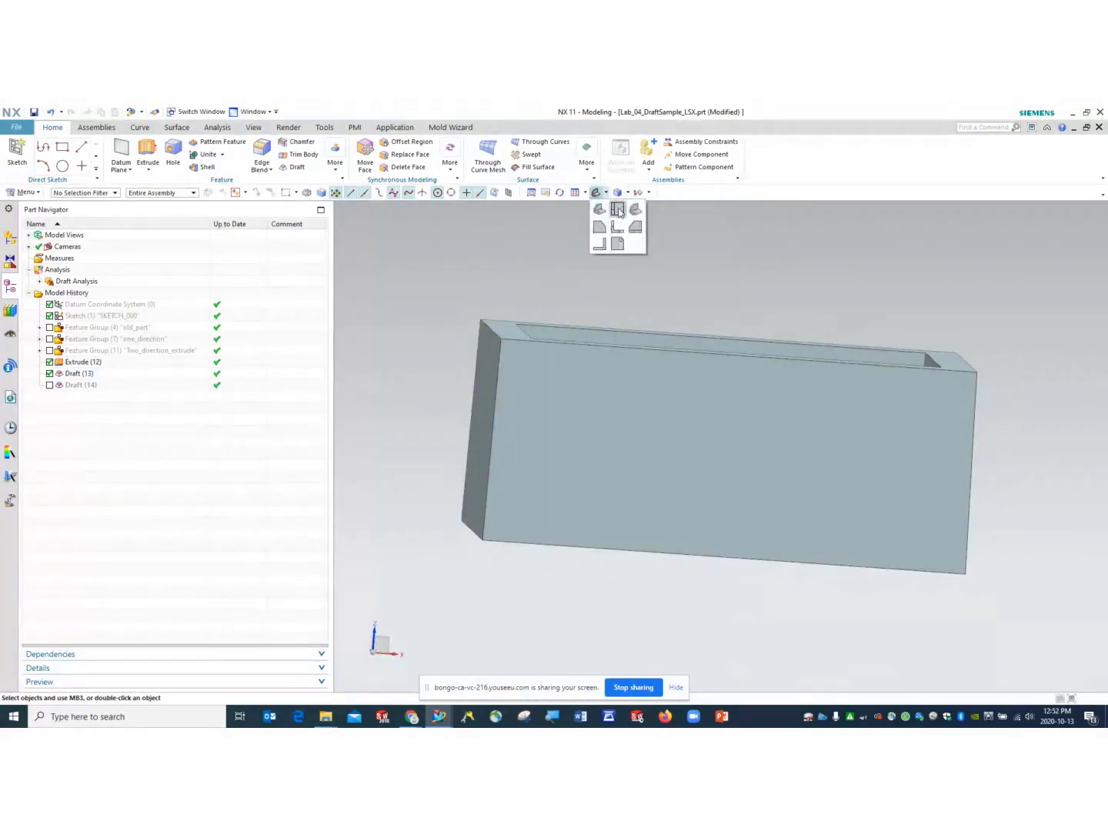
{"action": "left_click", "coordinate": [617, 209]}
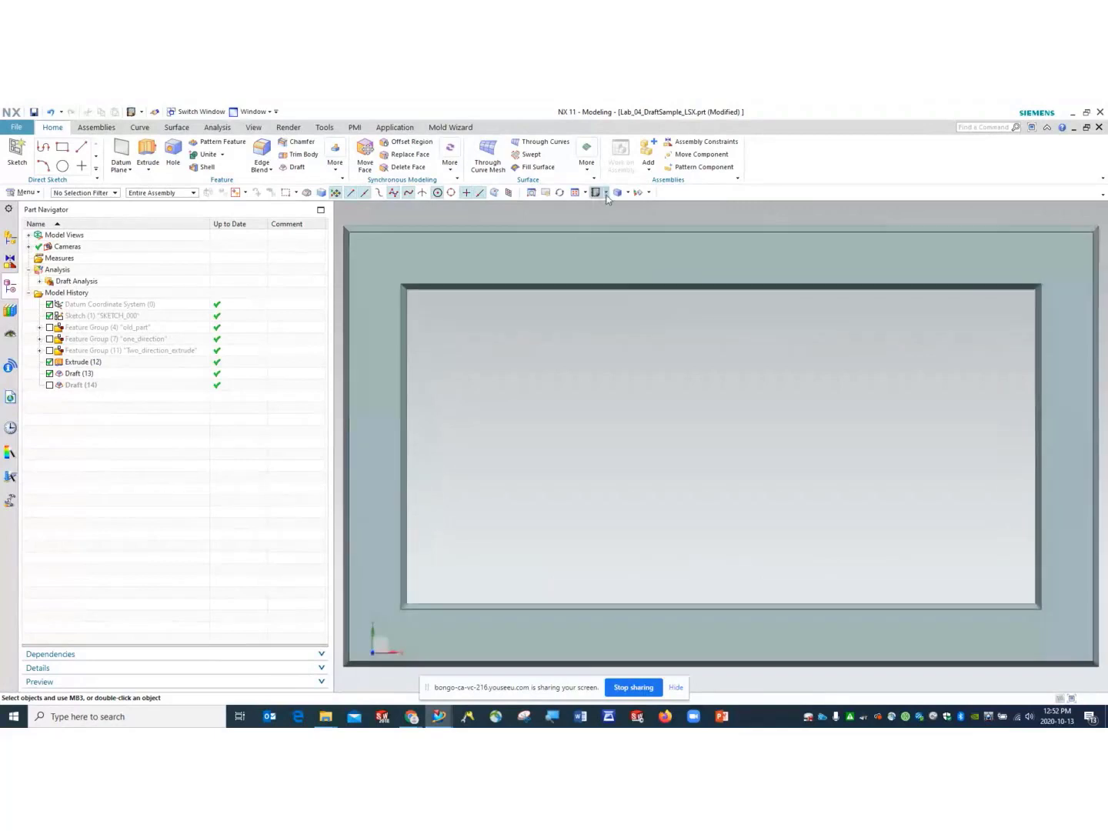
{"action": "scroll", "coordinate": [1054, 273], "scroll_direction": "down", "scroll_amount": 2}
{"action": "scroll", "coordinate": [775, 254], "scroll_direction": "up", "scroll_amount": 1}
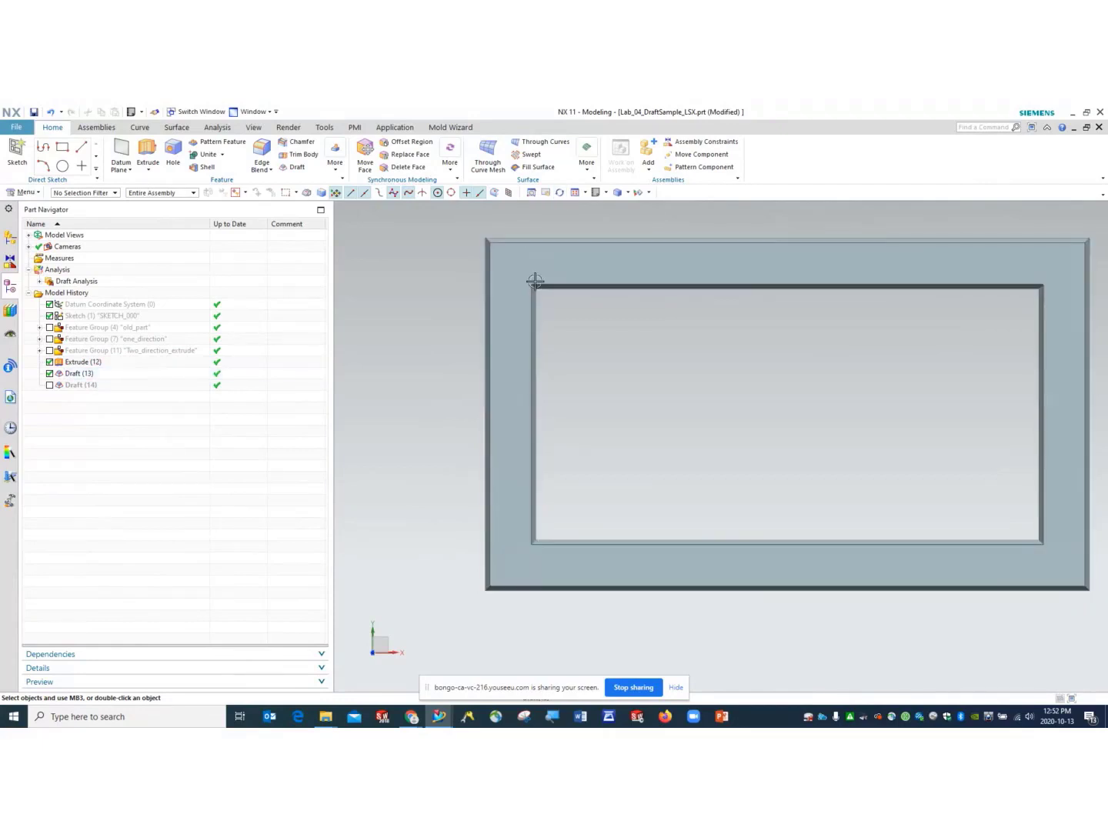
{"action": "left_click", "coordinate": [604, 193]}
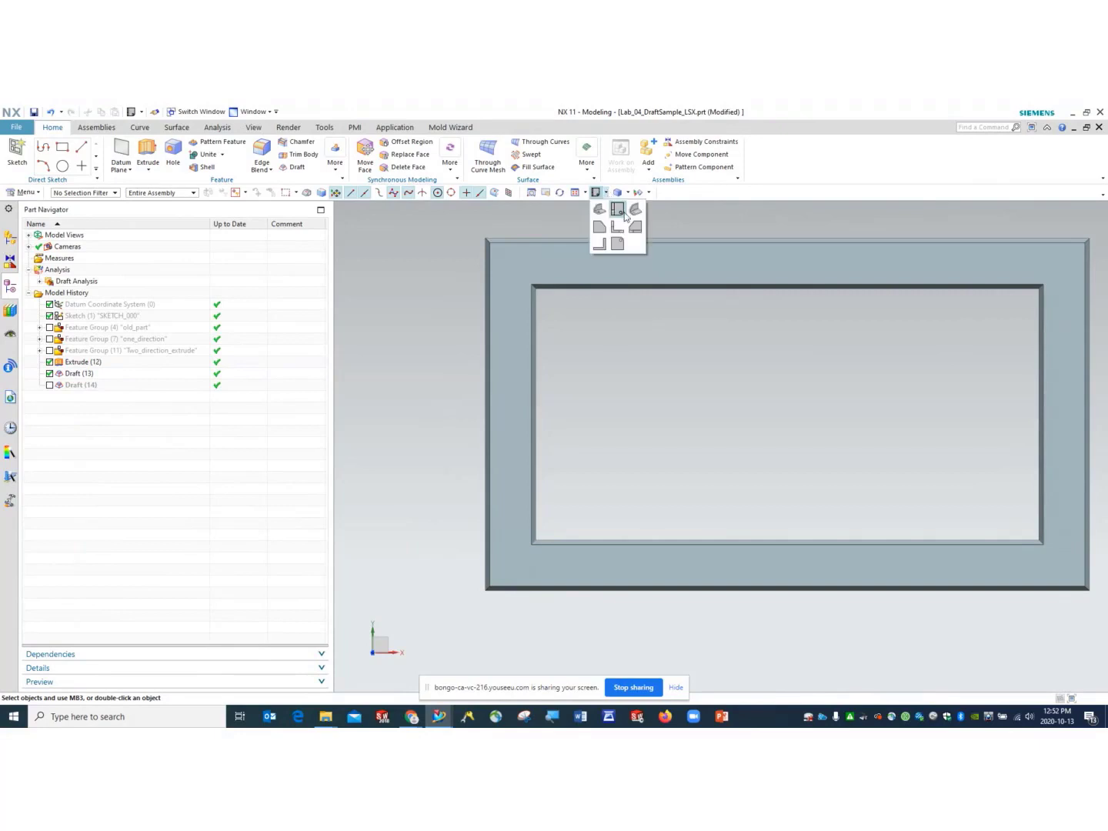
{"action": "left_click", "coordinate": [638, 210]}
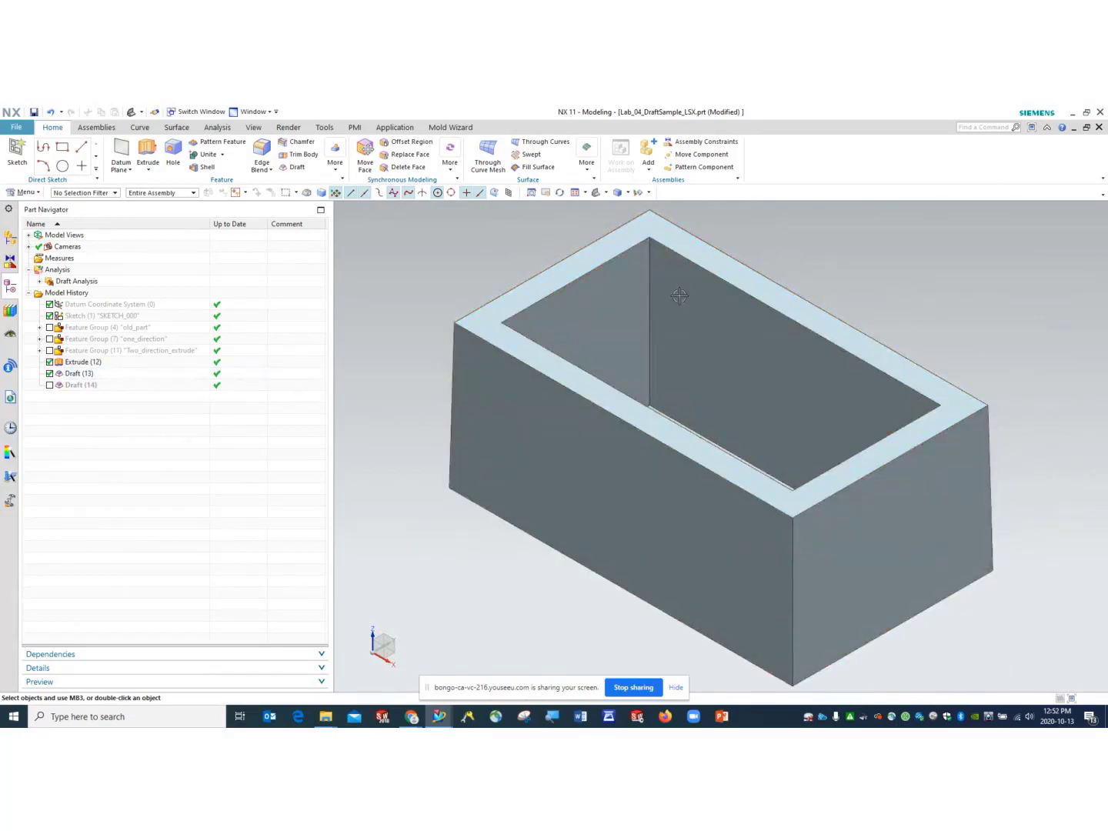
- Re-edit Draft (13) with rollback to a 0.5° draft angle
{"action": "left_click", "coordinate": [69, 374]}
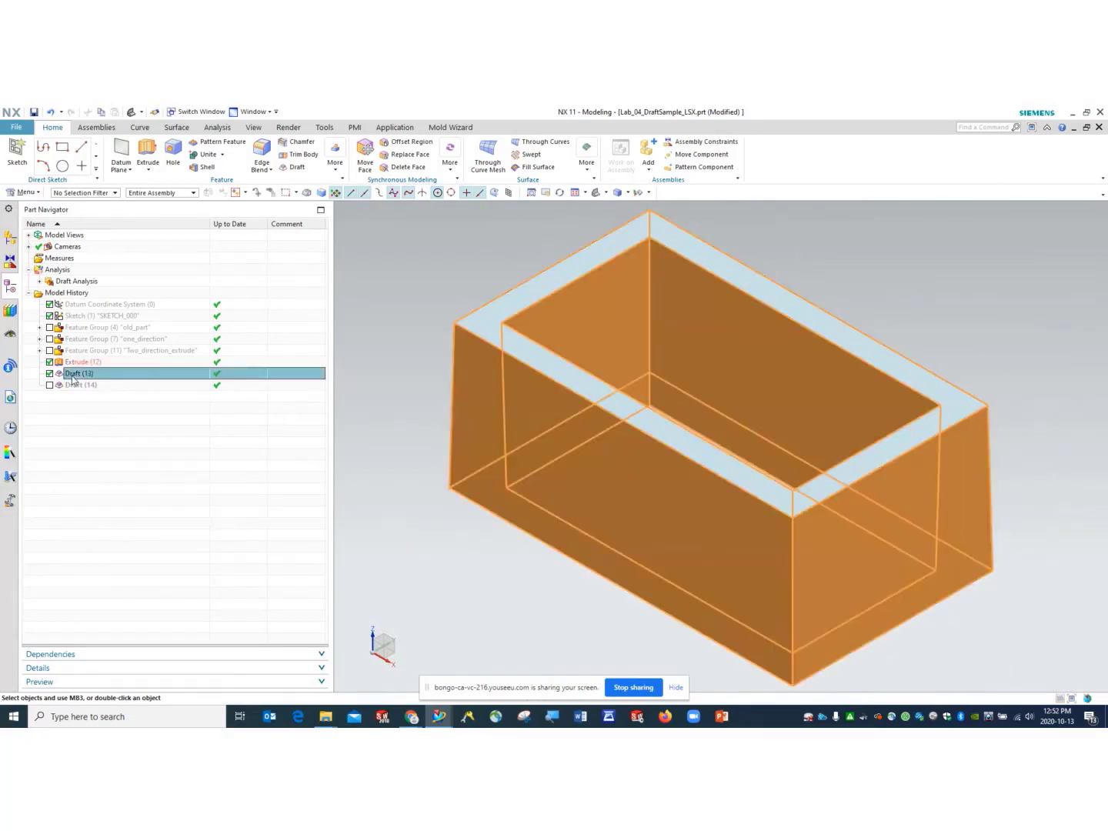
{"action": "right_click", "coordinate": [69, 373]}
{"action": "left_click", "coordinate": [128, 432]}
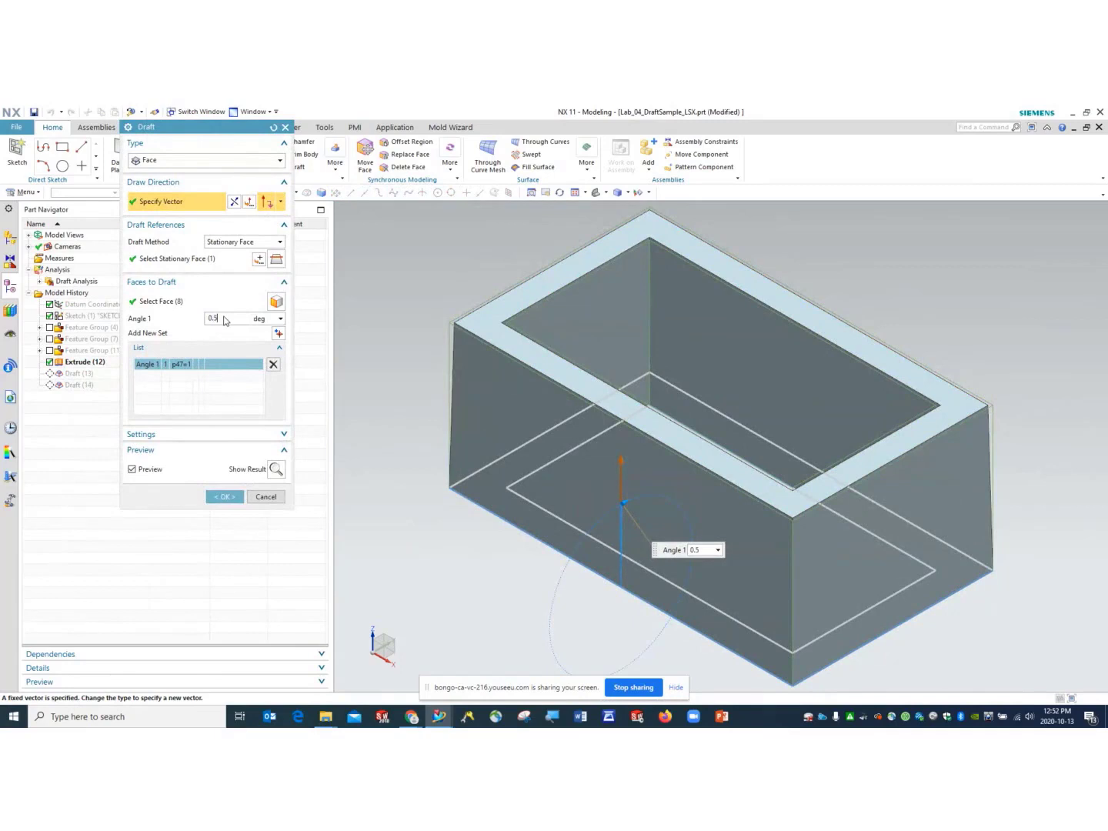
{"action": "key", "text": "Return"}
{"action": "left_click", "coordinate": [221, 497]}
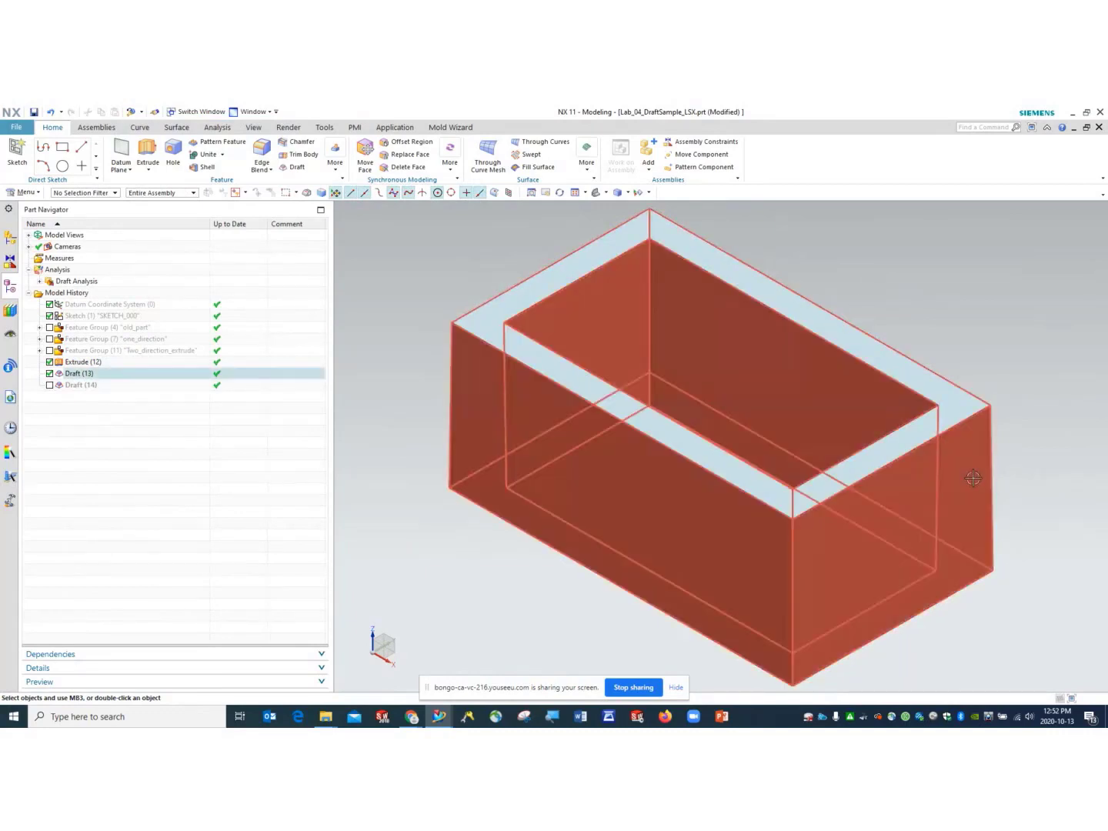
- Check Draft (13) on the part and save Lab_04_DraftSample_LSX.prt with Ctrl+S
{"action": "left_click", "coordinate": [647, 278]}
{"action": "key", "text": "Escape"}
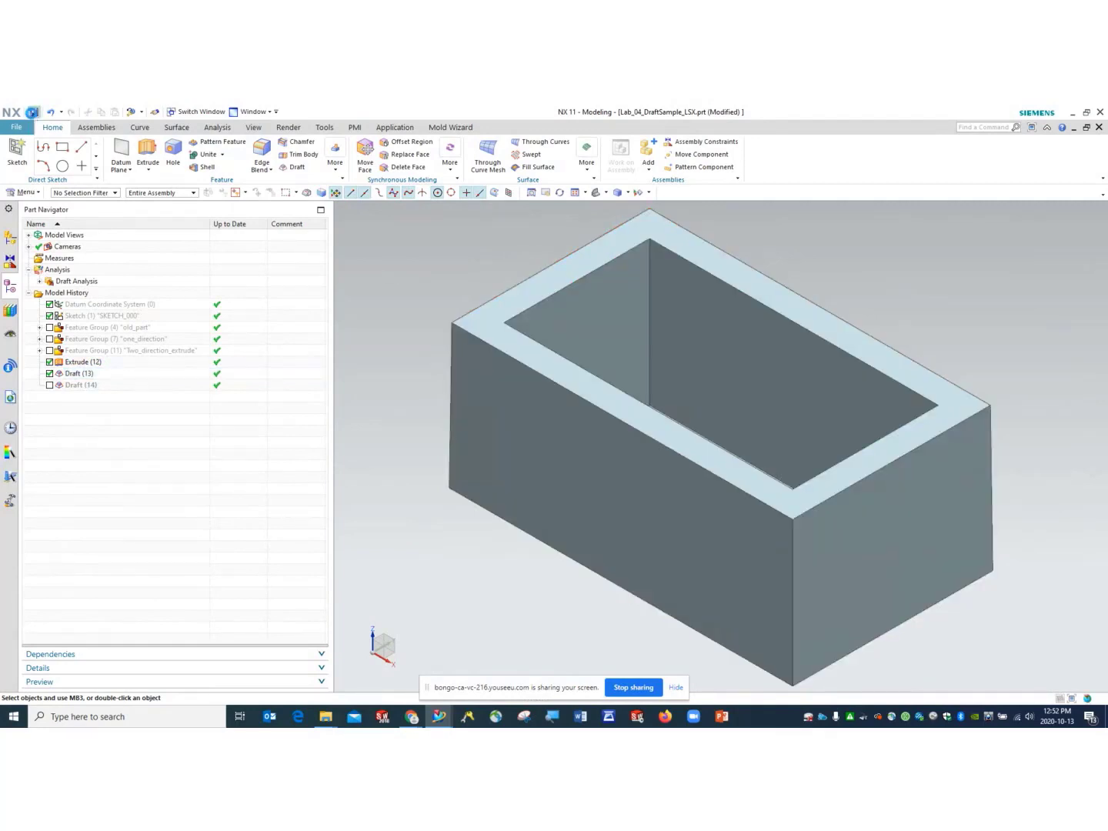
{"action": "key", "text": "ctrl+s"}
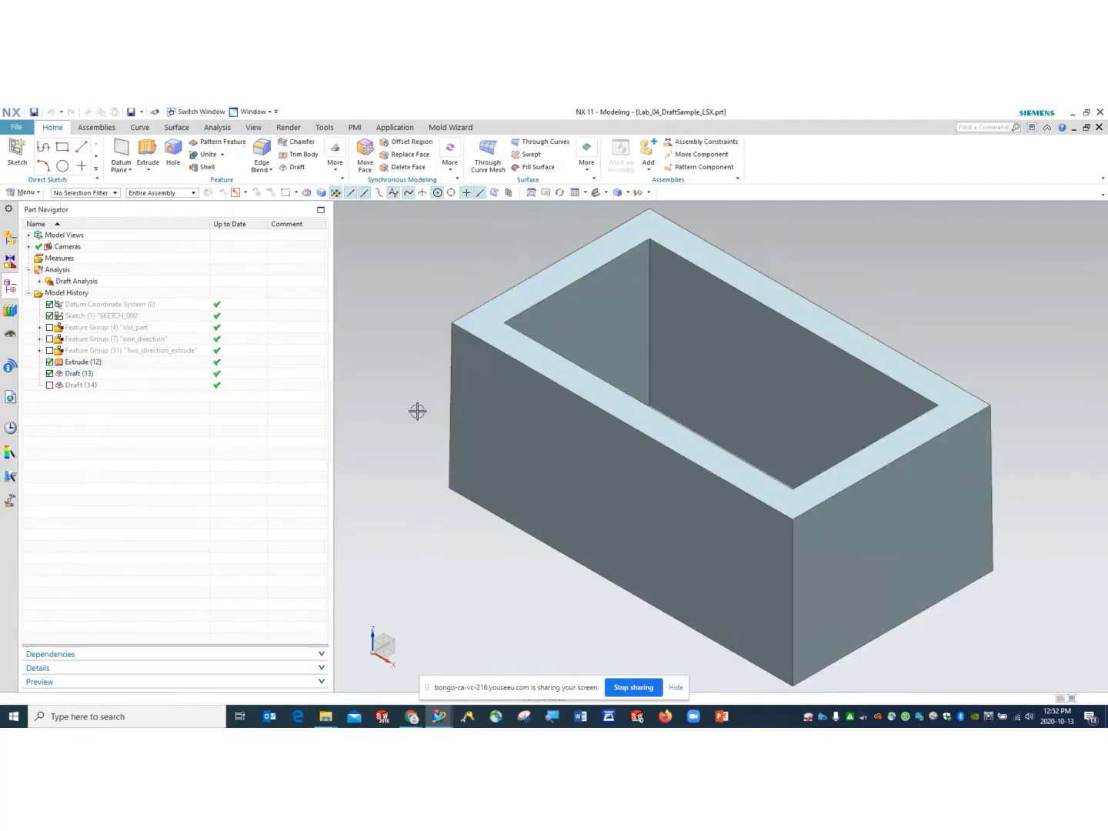
{"action": "scroll", "coordinate": [473, 447], "scroll_direction": "down", "scroll_amount": 1}
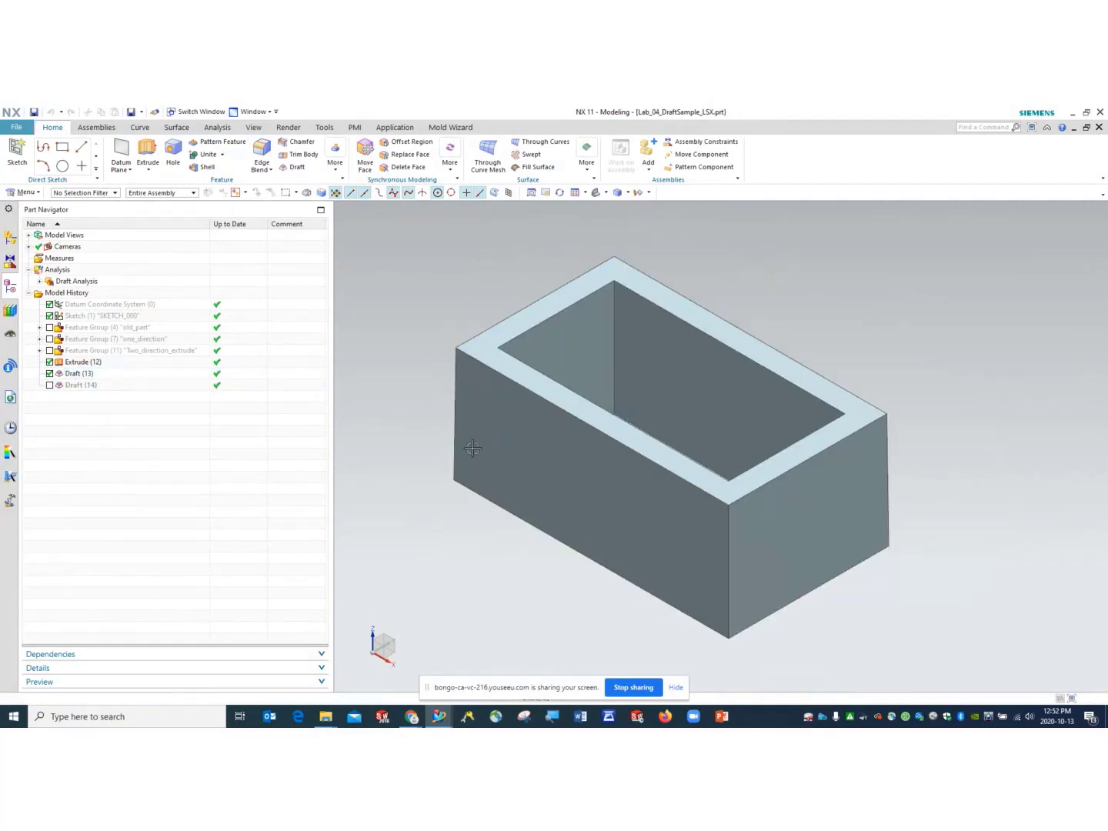
{"action": "left_click", "coordinate": [571, 520]}
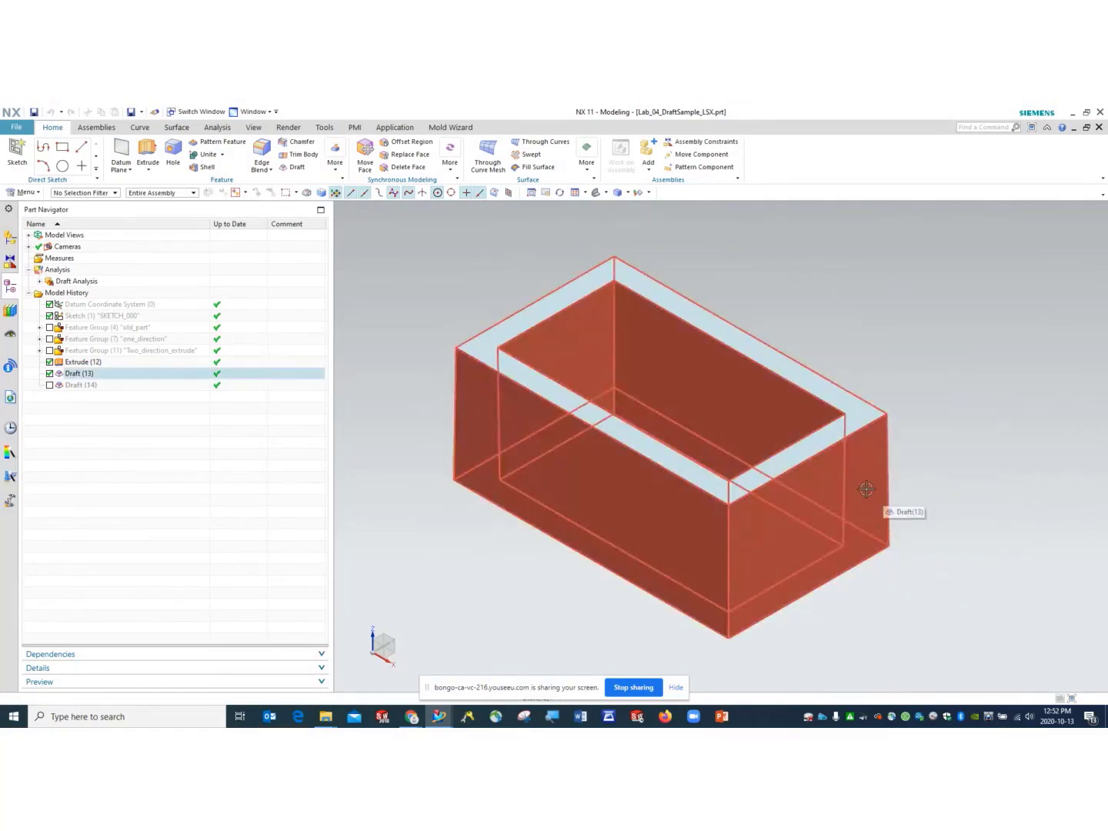
{"action": "key", "text": "Escape"}
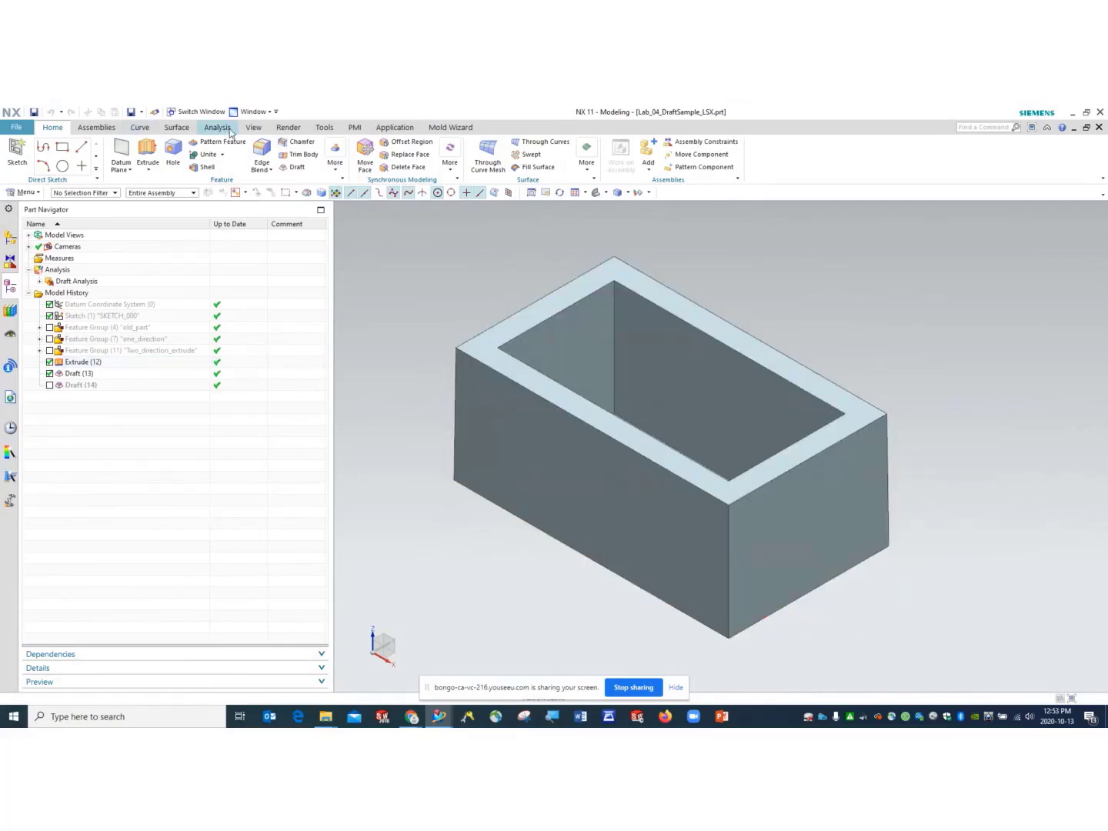
- Start a Simple Angle measurement, picking the inner face and the end face as references
{"action": "left_click", "coordinate": [217, 128]}
{"action": "left_click", "coordinate": [20, 154]}
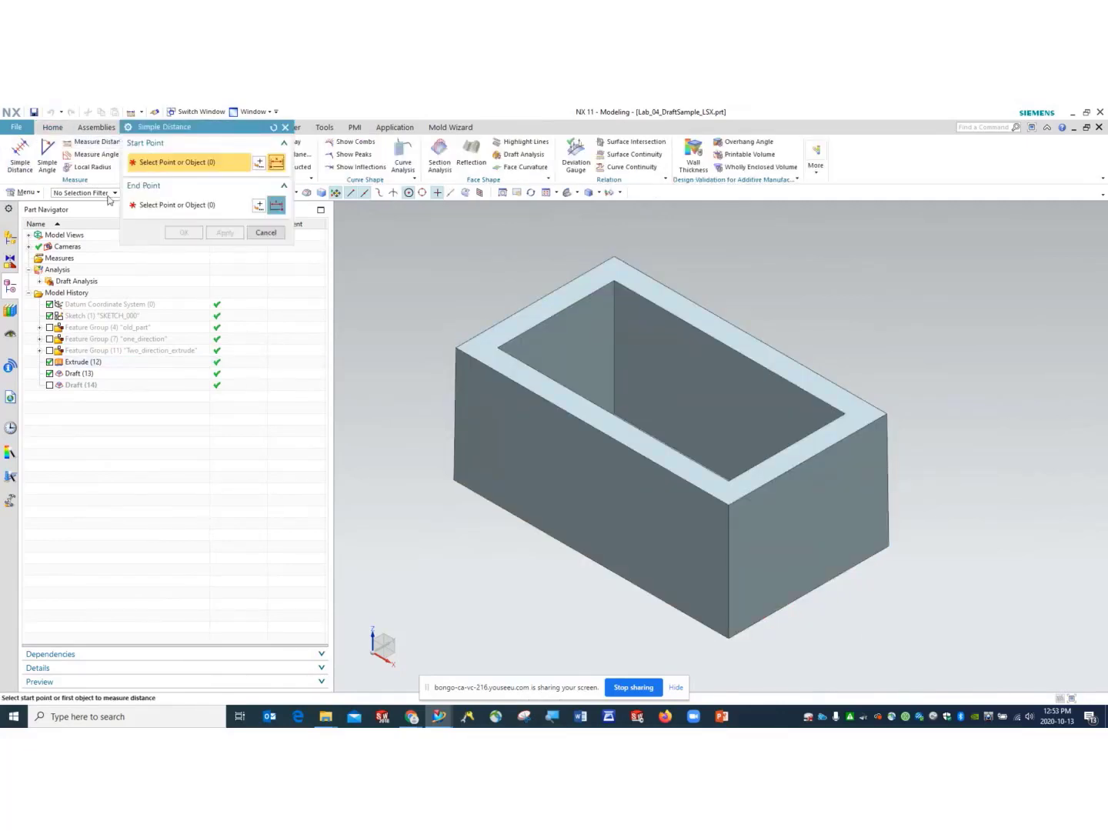
{"action": "left_click", "coordinate": [47, 157]}
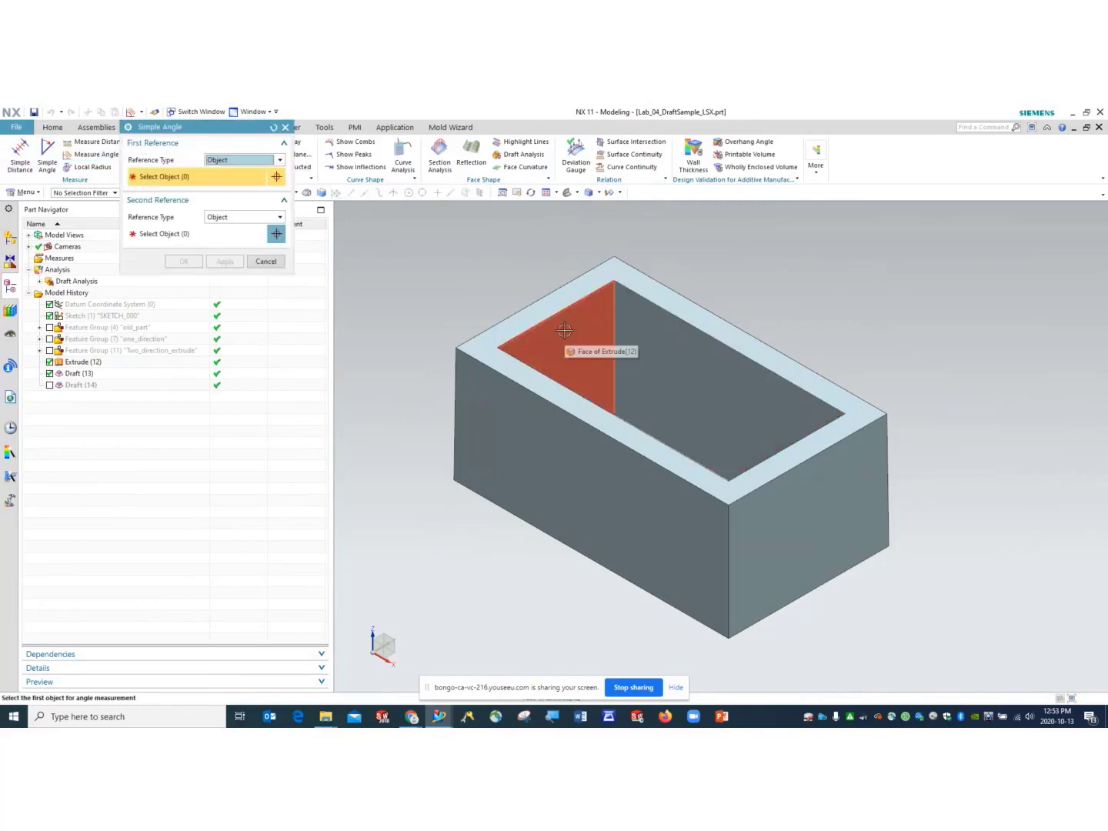
{"action": "left_click", "coordinate": [565, 330]}
{"action": "middle_click_drag", "start_coordinate": [565, 330], "coordinate": [540, 323]}
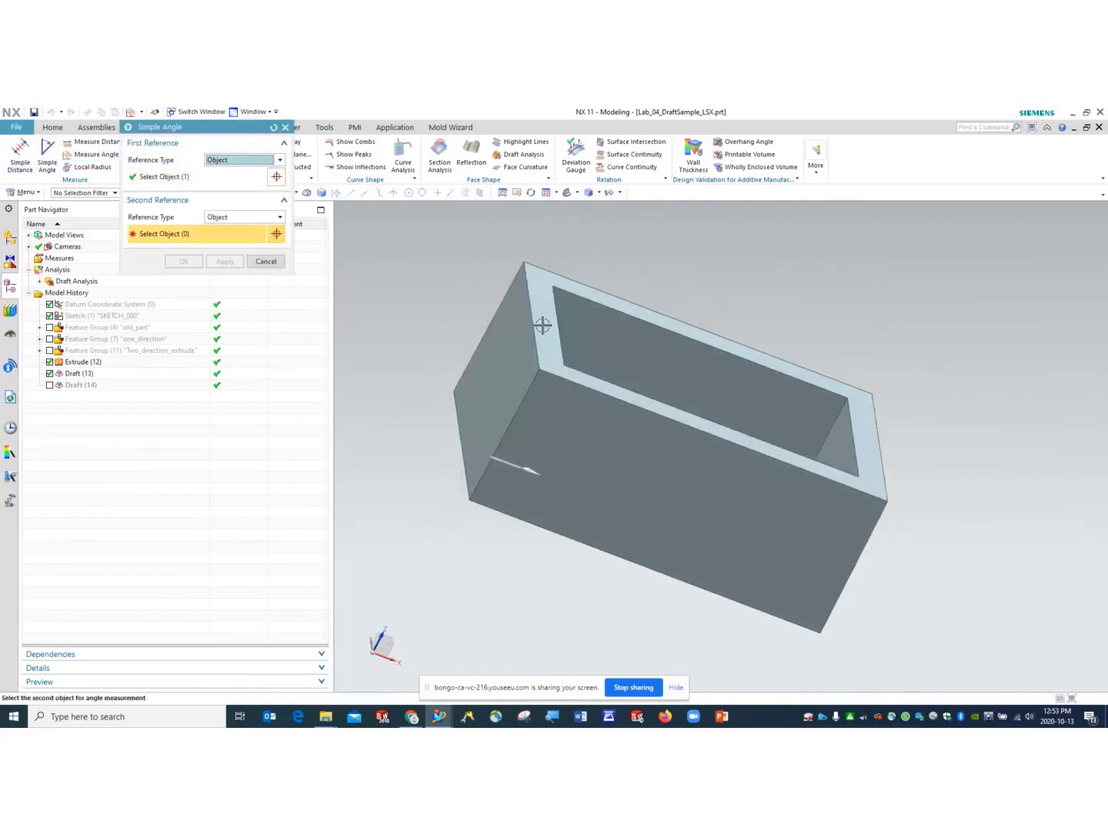
{"action": "left_click", "coordinate": [517, 329]}
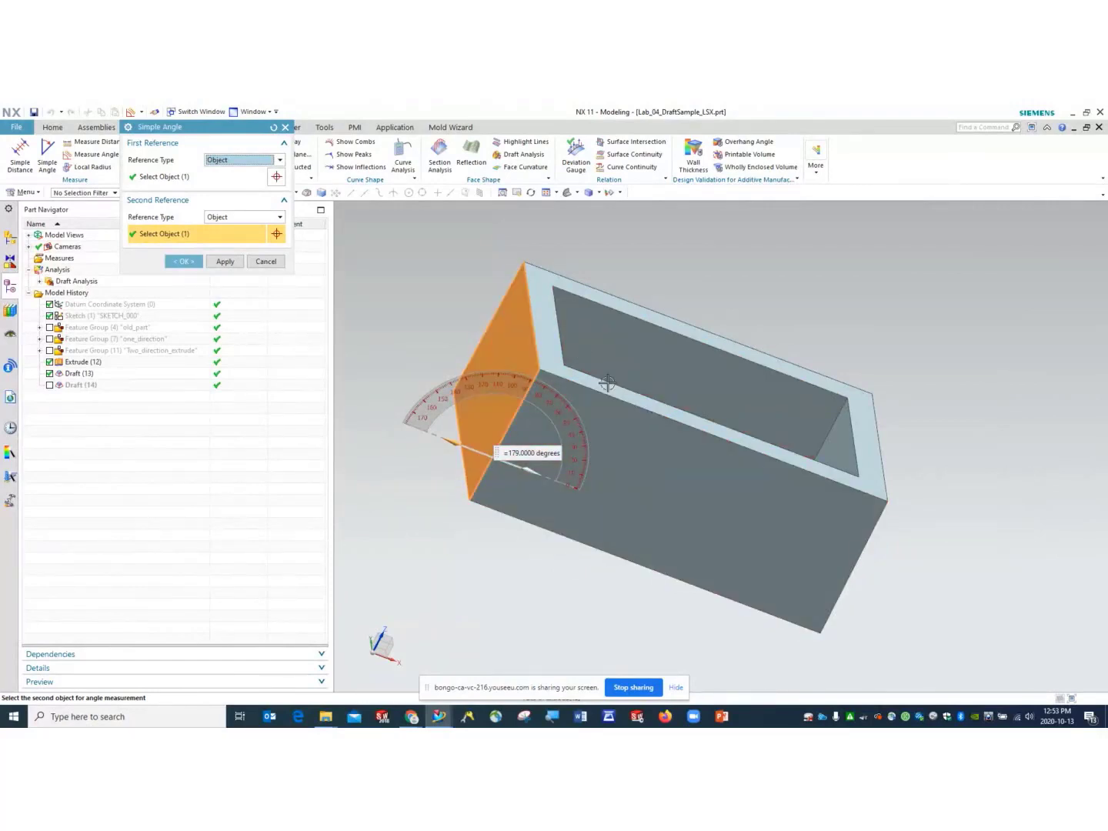
{"action": "middle_click_drag", "start_coordinate": [603, 383], "coordinate": [638, 354]}
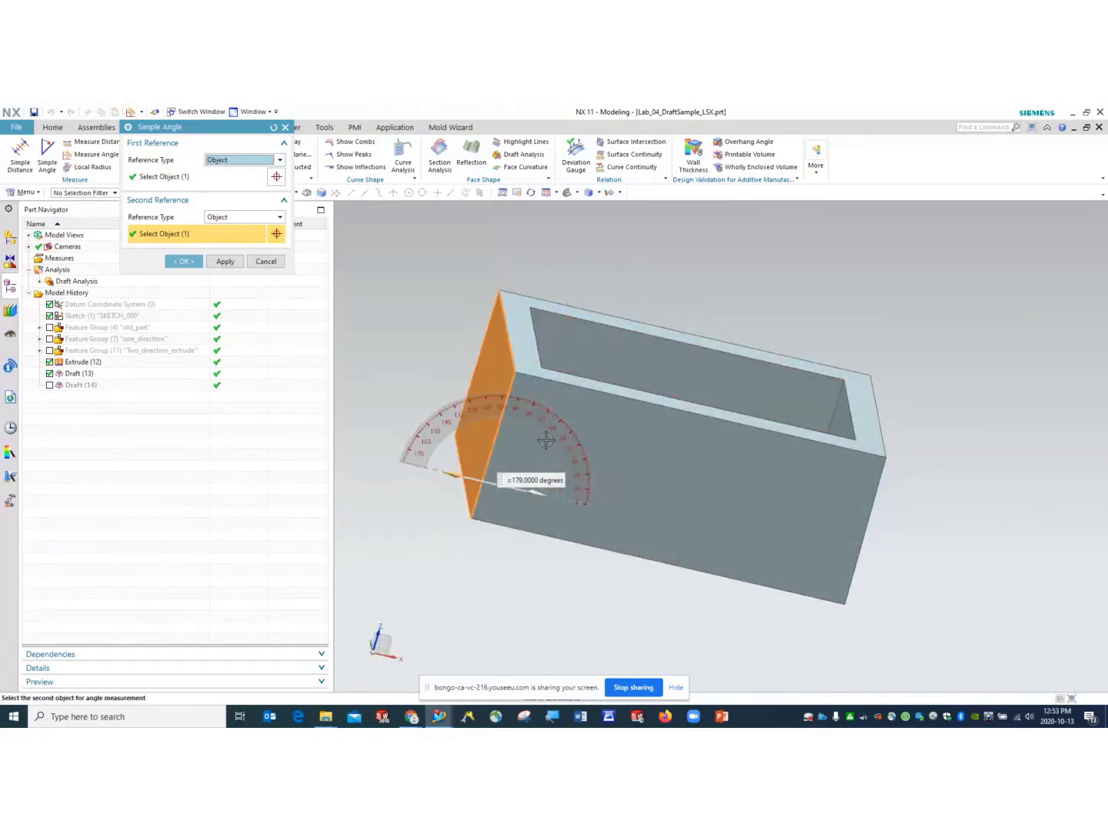
{"action": "left_click", "coordinate": [250, 217]}
{"action": "left_click", "coordinate": [250, 217]}
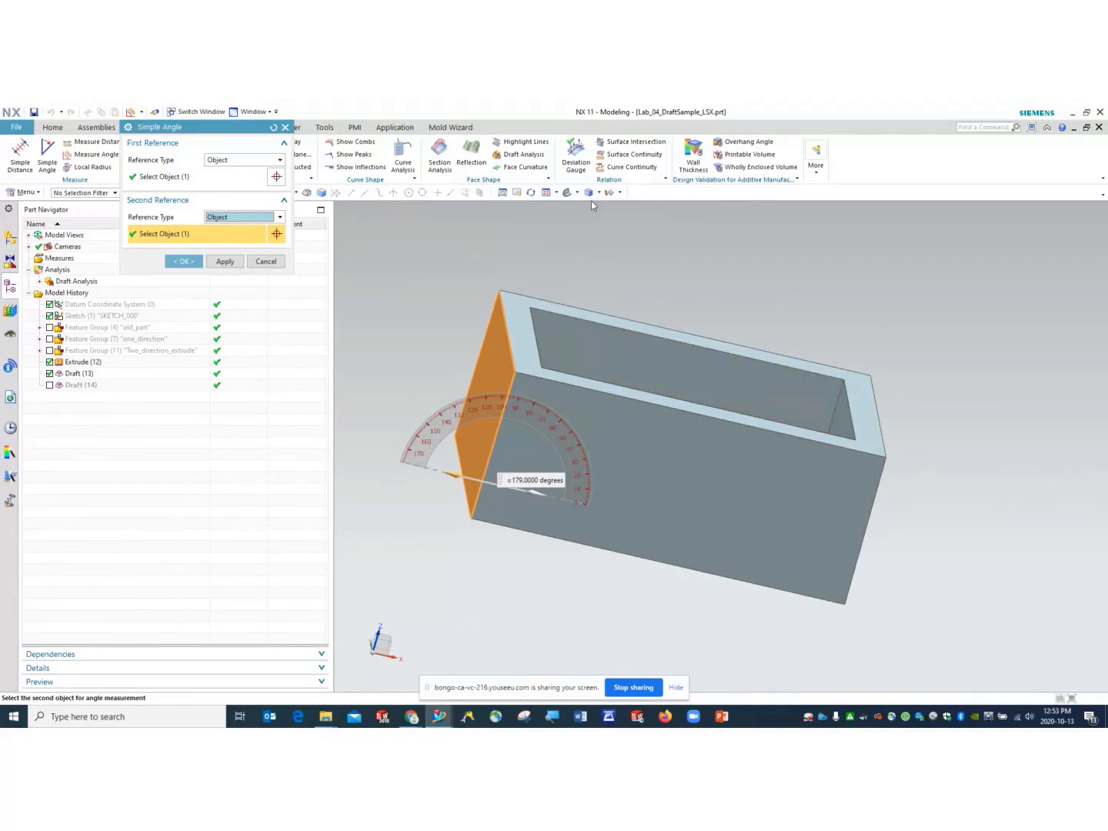
- Re-pick the front frame face and left side face, read about 90.5°, then cancel
{"action": "left_click", "coordinate": [567, 194]}
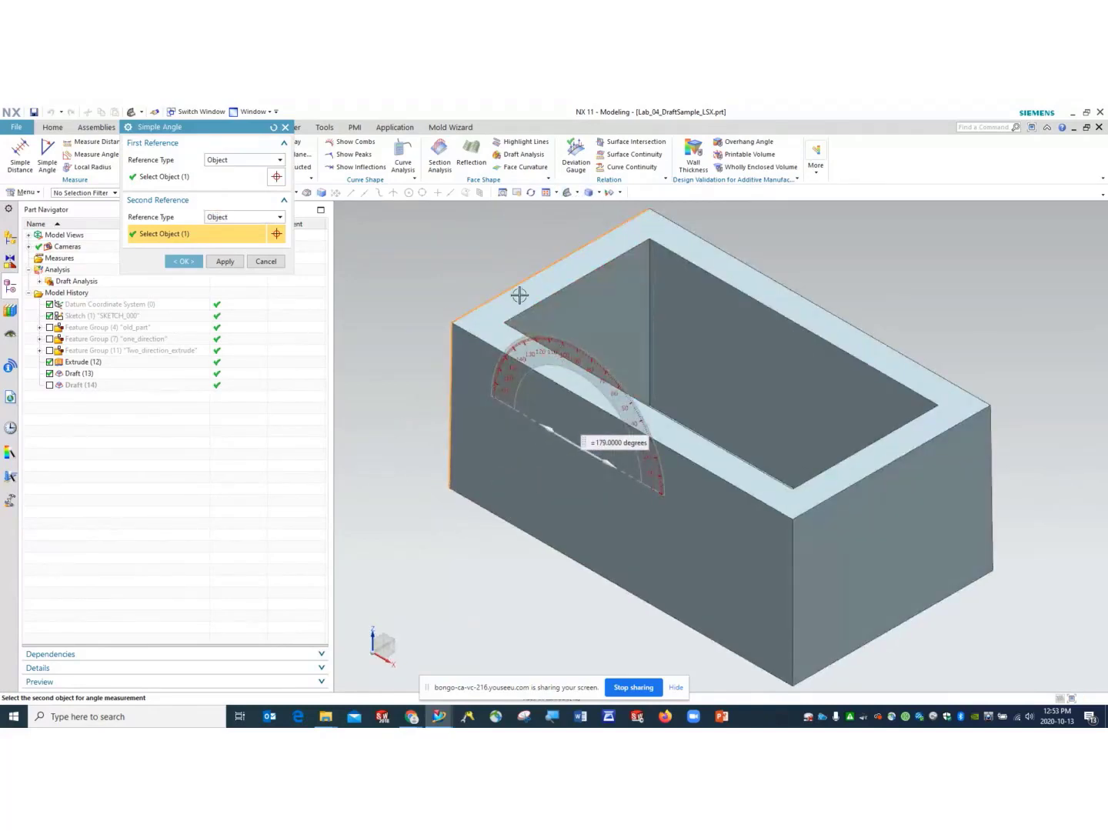
{"action": "middle_click_drag", "start_coordinate": [515, 355], "coordinate": [562, 285]}
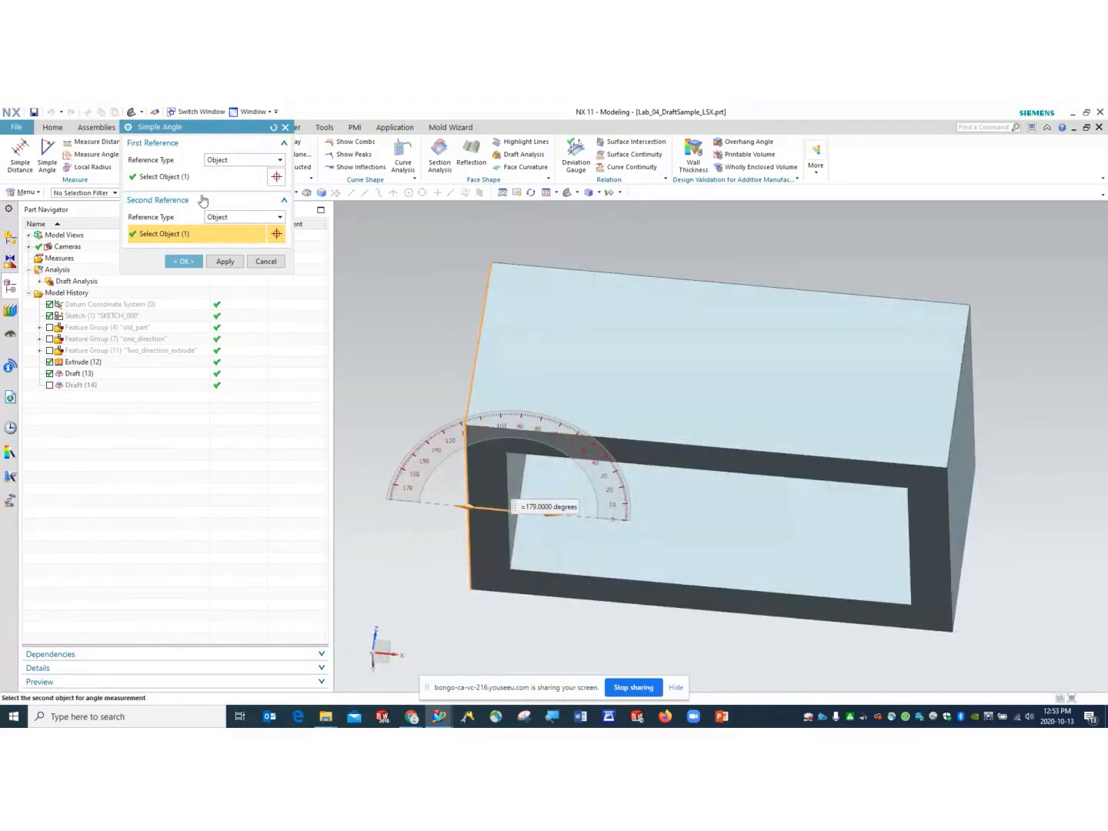
{"action": "left_click", "coordinate": [495, 483]}
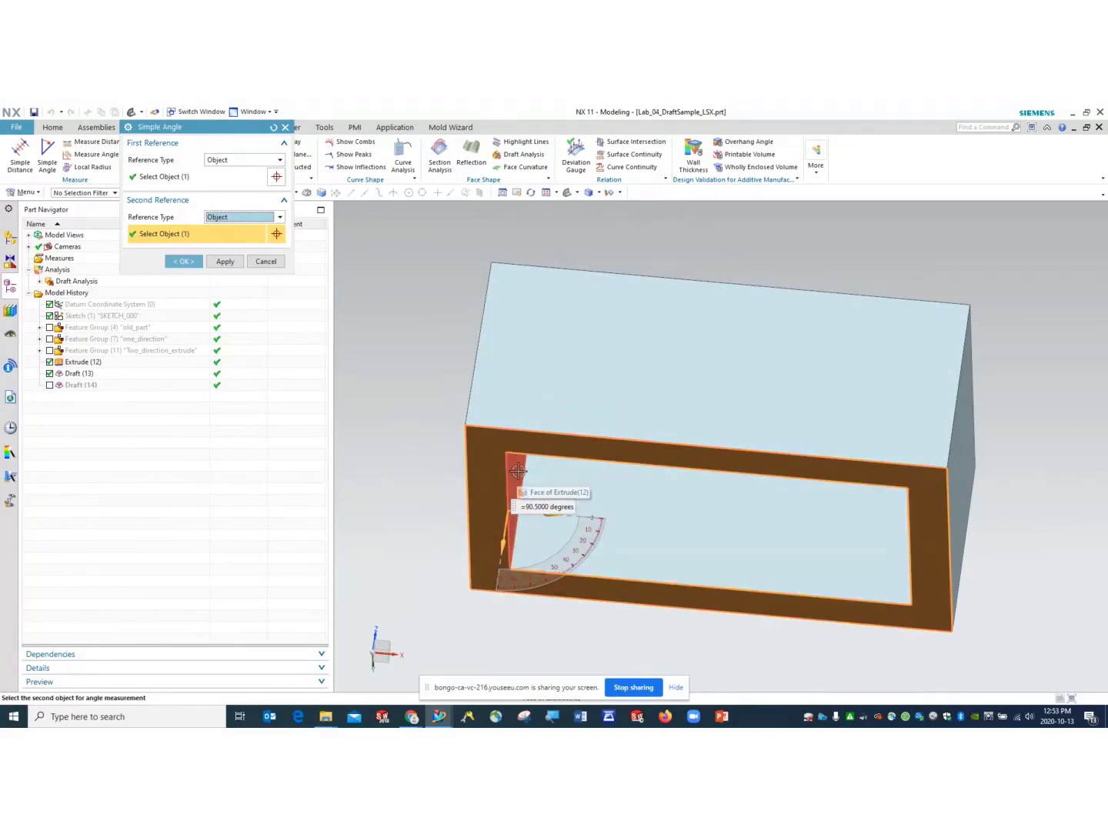
{"action": "middle_click_drag", "start_coordinate": [402, 378], "coordinate": [417, 401]}
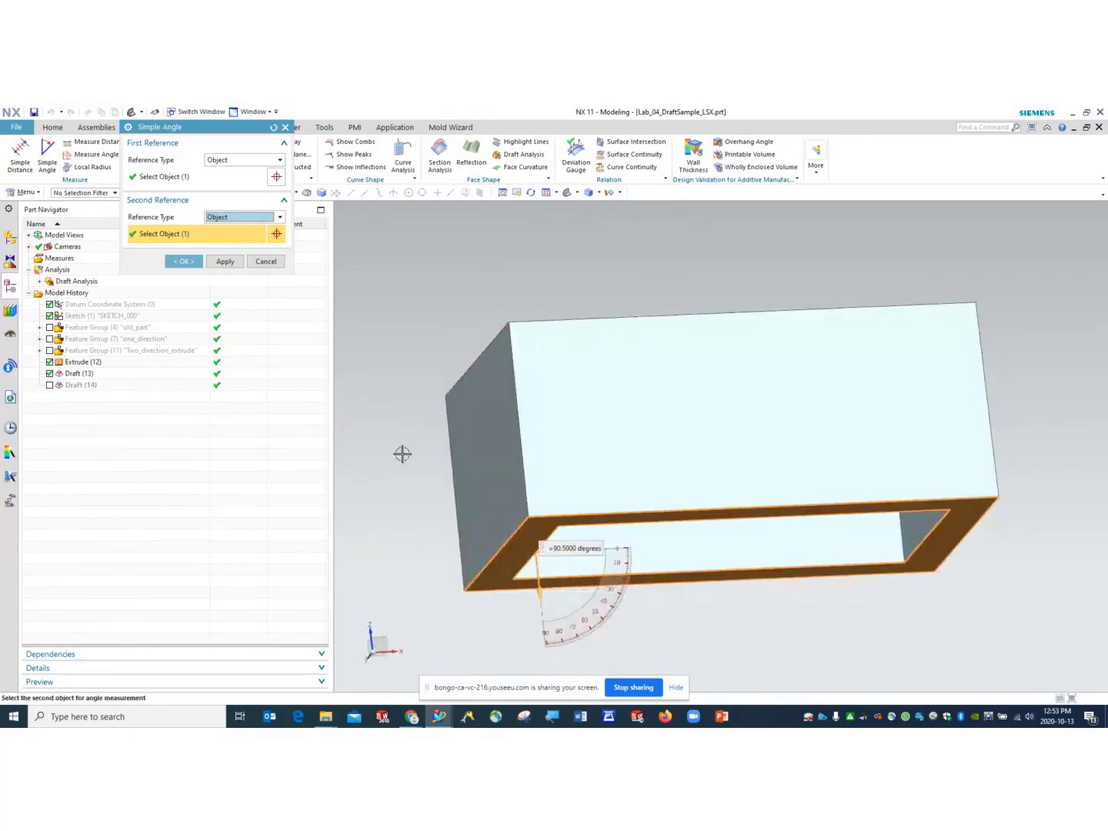
{"action": "left_click", "coordinate": [178, 177]}
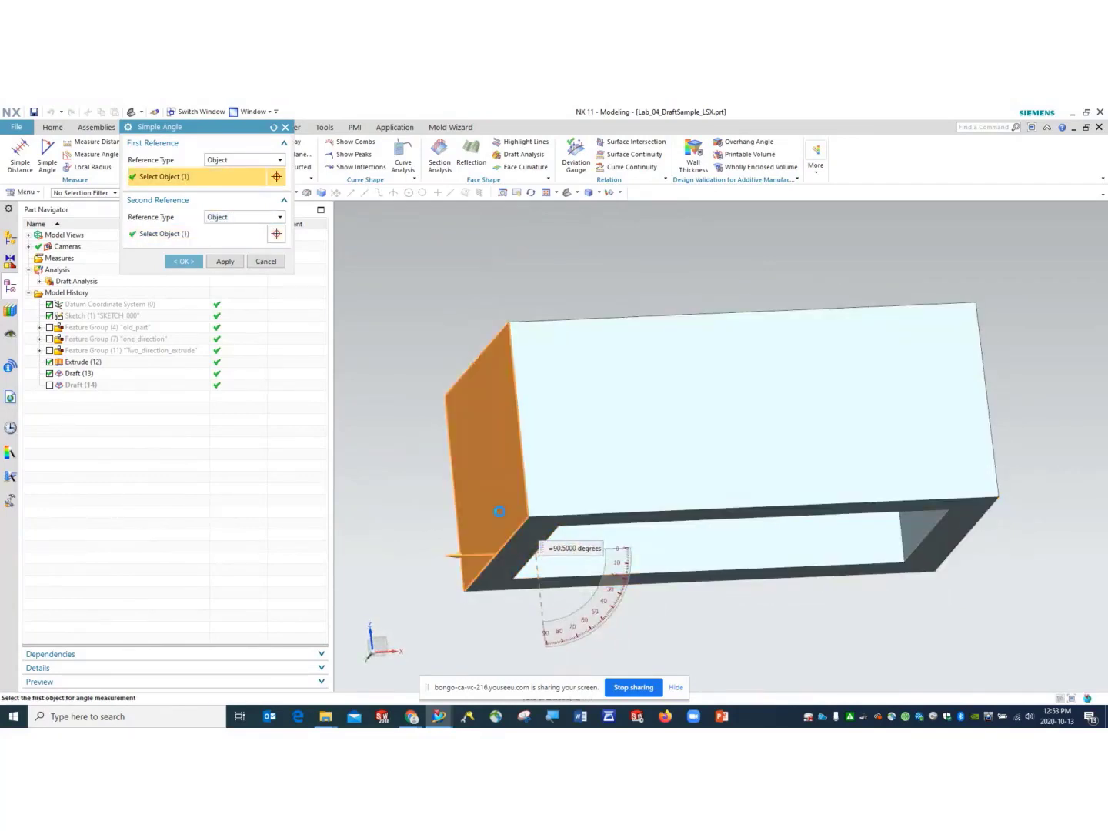
{"action": "left_click", "coordinate": [496, 507]}
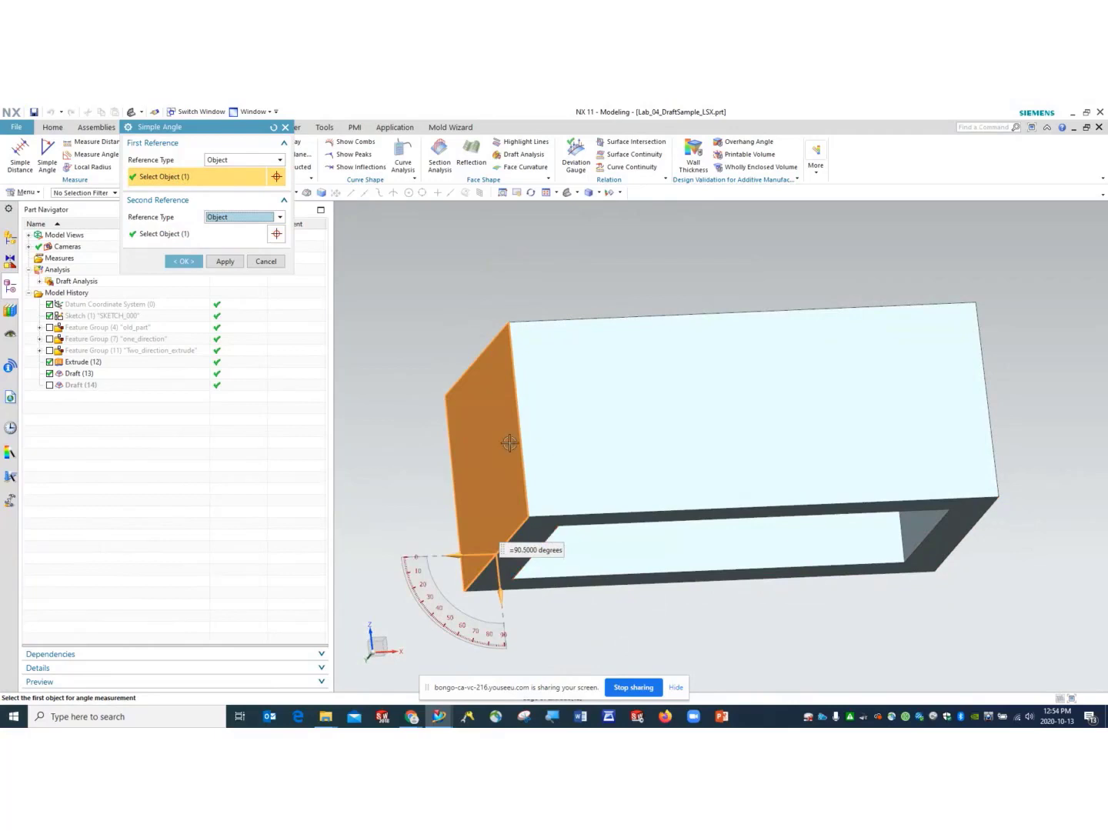
{"action": "mouse_move", "coordinate": [522, 585]}
{"action": "middle_mouse_down"}
{"action": "mouse_move", "coordinate": [502, 574]}
{"action": "mouse_move", "coordinate": [519, 596]}
{"action": "middle_mouse_up"}
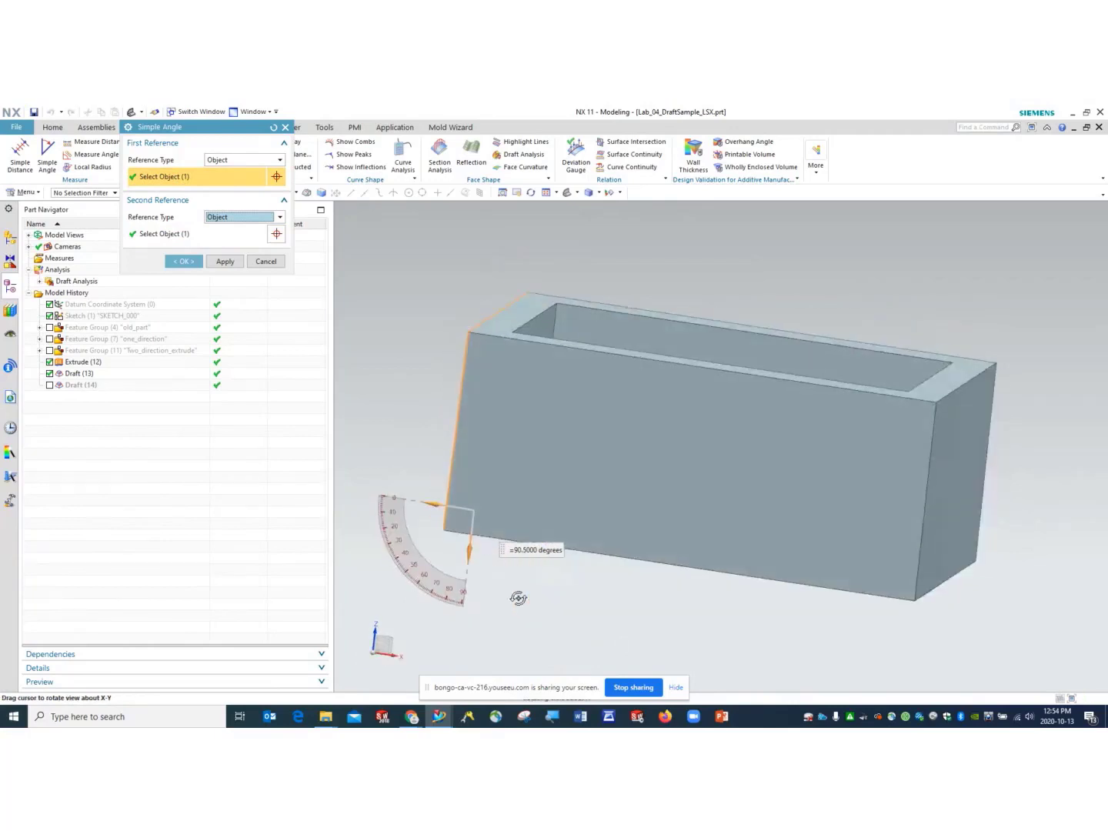
{"action": "left_click", "coordinate": [266, 260]}
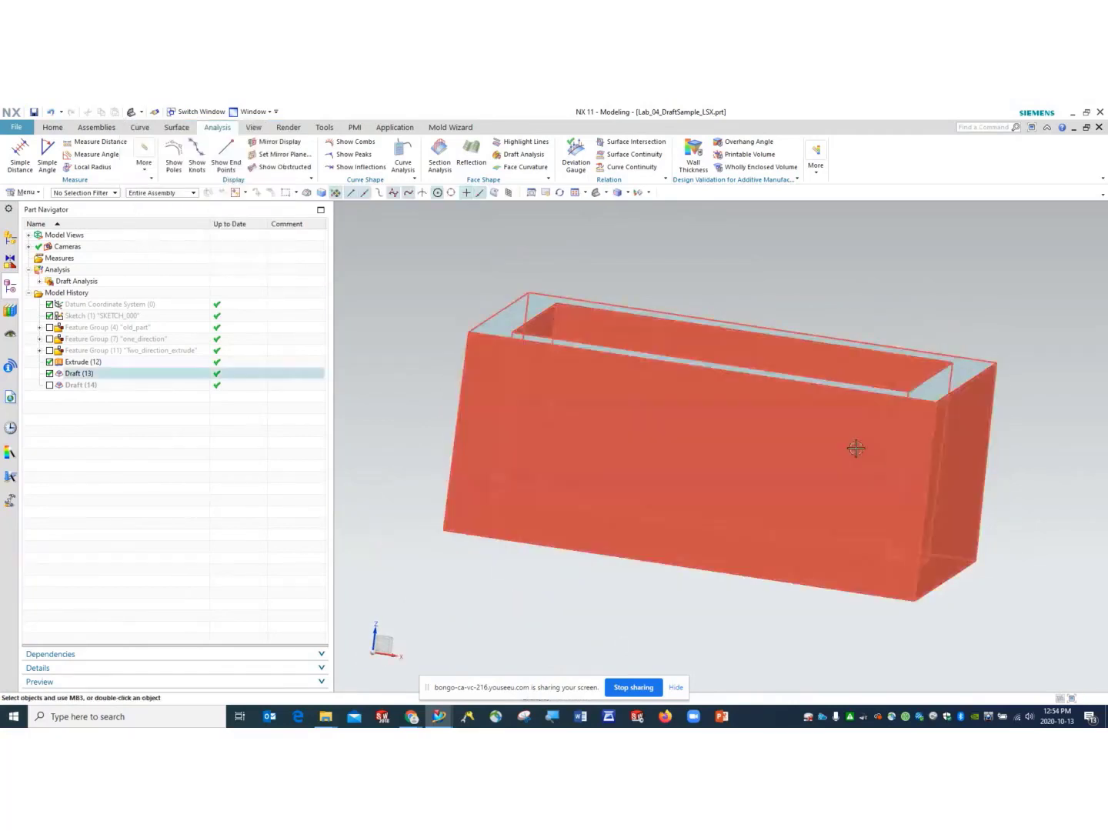
{"action": "middle_click_drag", "start_coordinate": [988, 309], "coordinate": [950, 315]}
{"action": "left_click", "coordinate": [593, 194]}
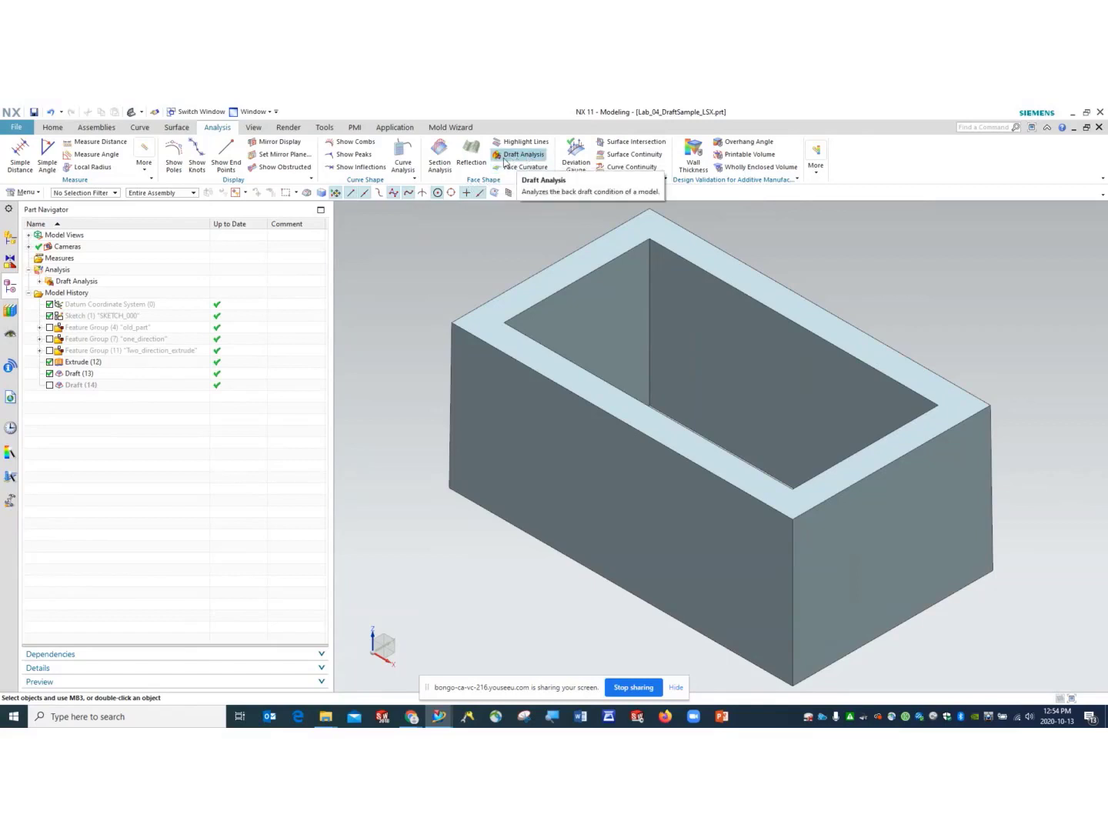
- Run Draft Analysis on all box faces, box-selected, with a 5° limit angle
{"action": "left_click", "coordinate": [516, 157]}
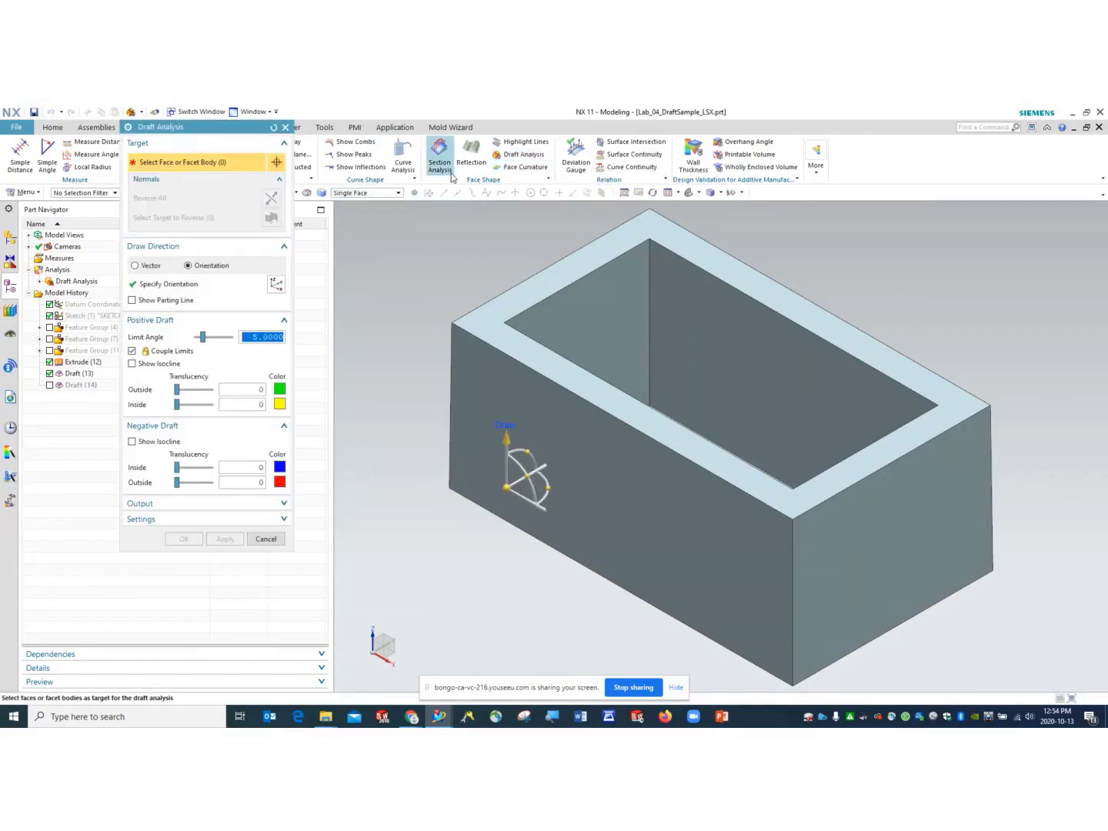
{"action": "left_click", "coordinate": [285, 127]}
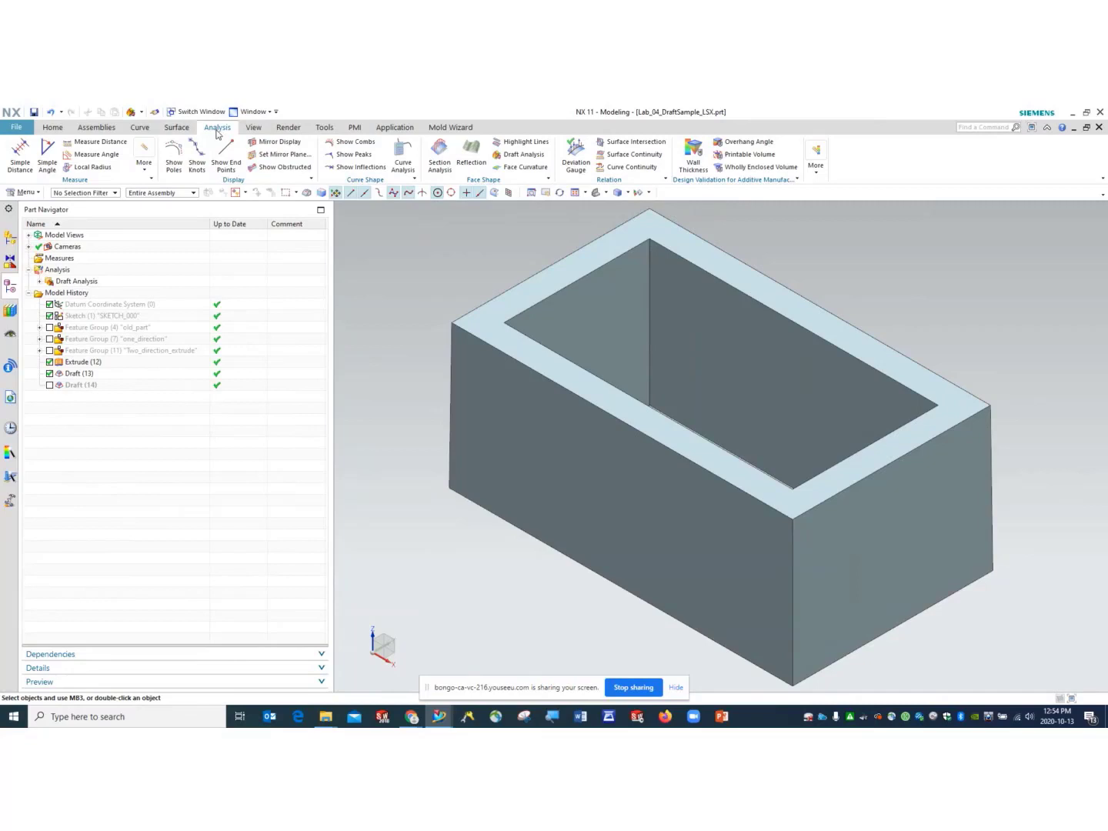
{"action": "left_click", "coordinate": [528, 155]}
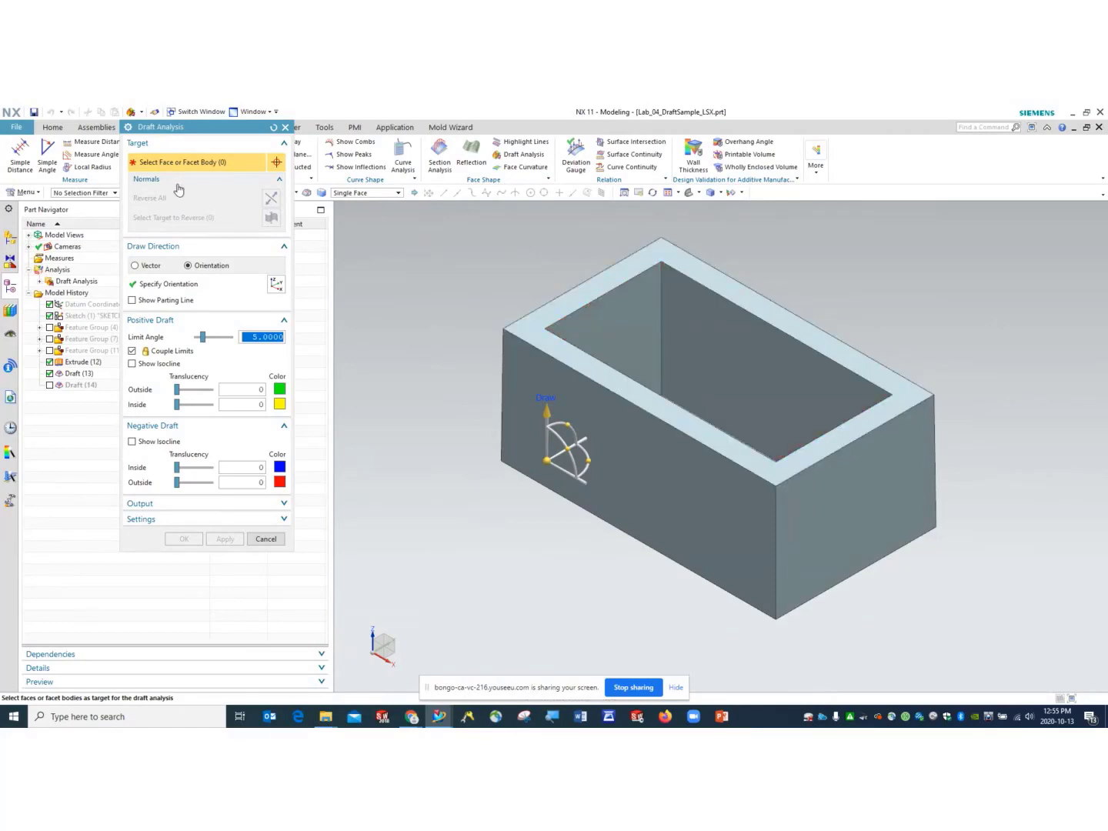
{"action": "left_click_drag", "start_coordinate": [416, 218], "coordinate": [1028, 638]}
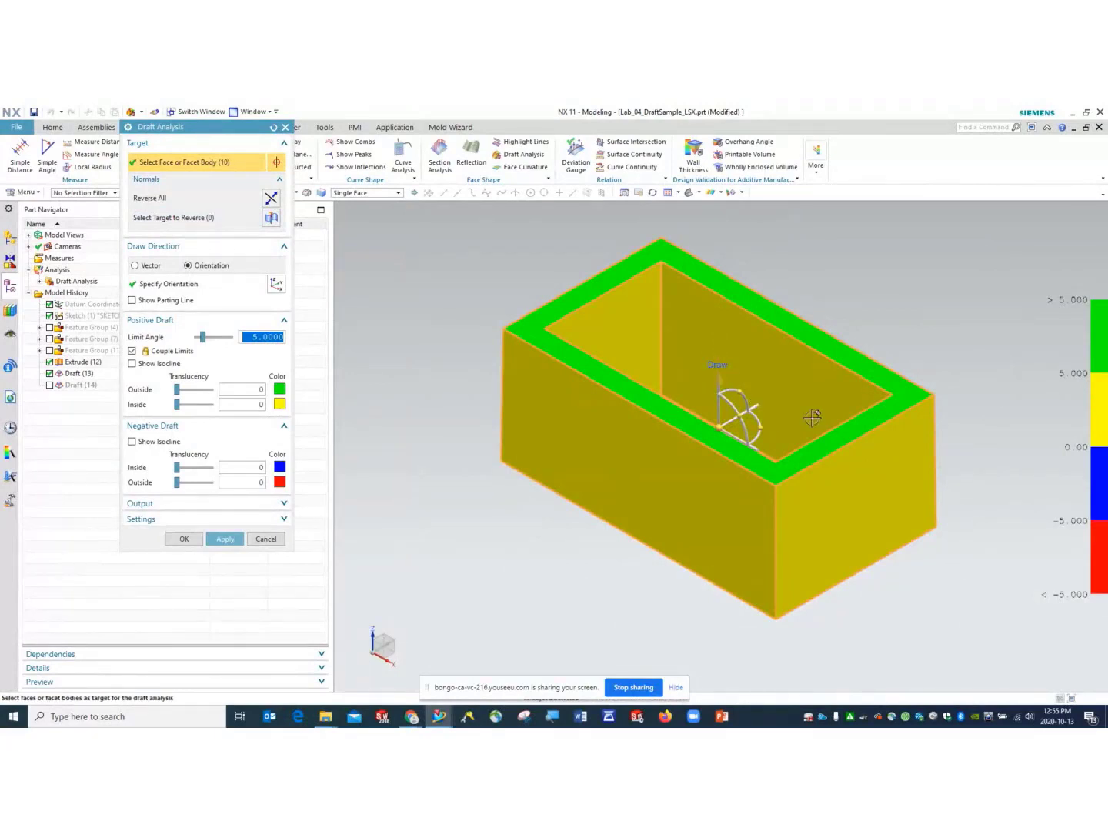
{"action": "mouse_move", "coordinate": [539, 465]}
{"action": "middle_mouse_down"}
{"action": "mouse_move", "coordinate": [522, 504]}
{"action": "mouse_move", "coordinate": [535, 500]}
{"action": "mouse_move", "coordinate": [505, 489]}
{"action": "mouse_move", "coordinate": [558, 483]}
{"action": "mouse_move", "coordinate": [542, 483]}
{"action": "middle_mouse_up"}
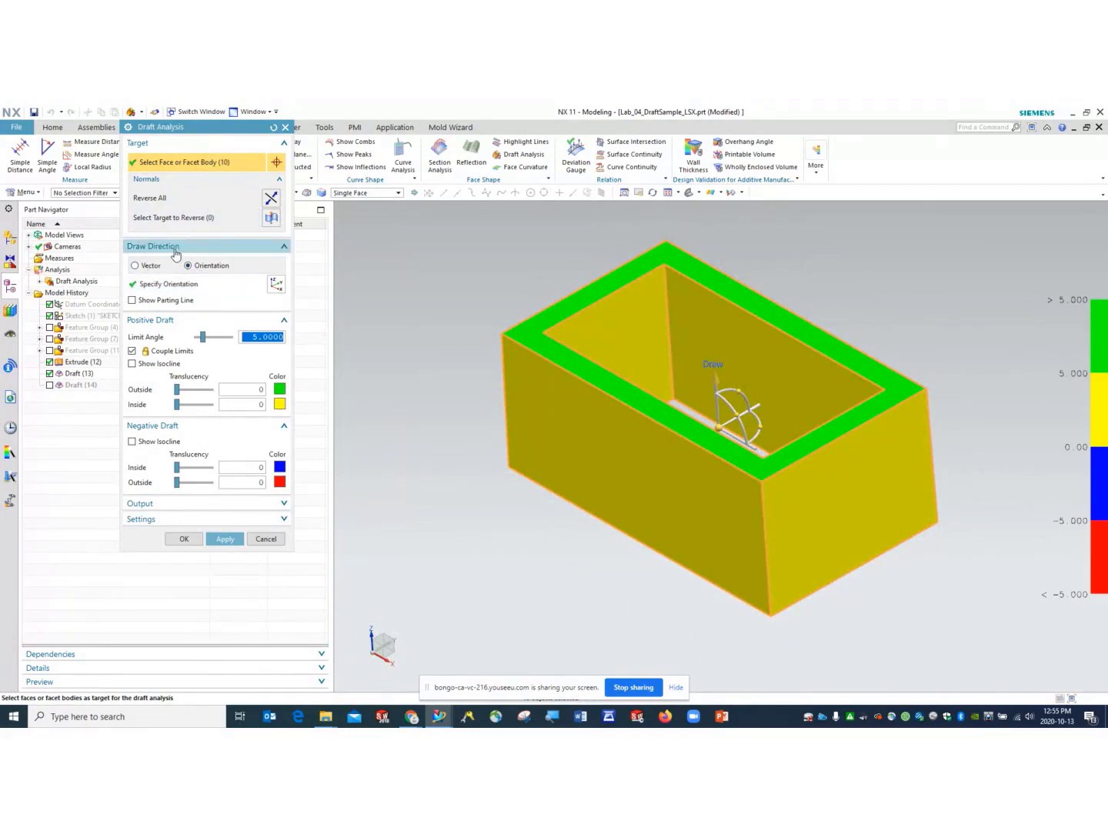
- Set the draw direction vector to XC, then ZC, then switch Draw Direction to Orientation
{"action": "left_click", "coordinate": [688, 193]}
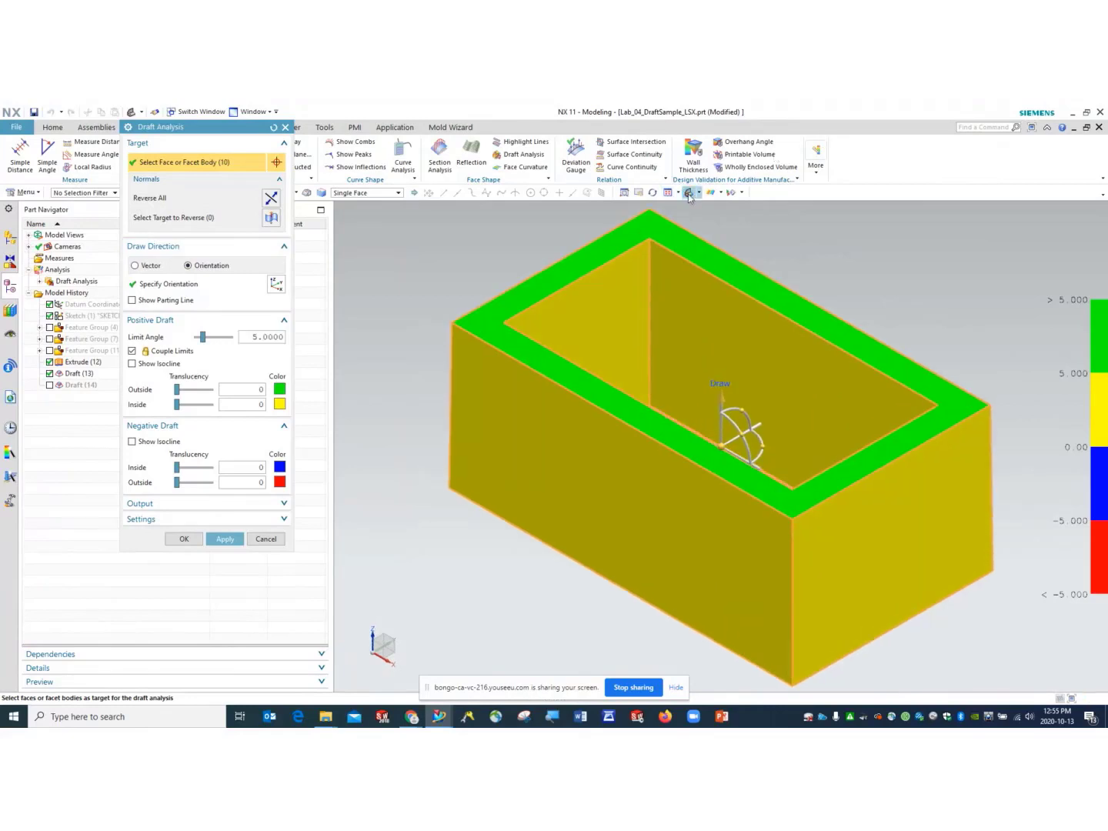
{"action": "left_click", "coordinate": [135, 265]}
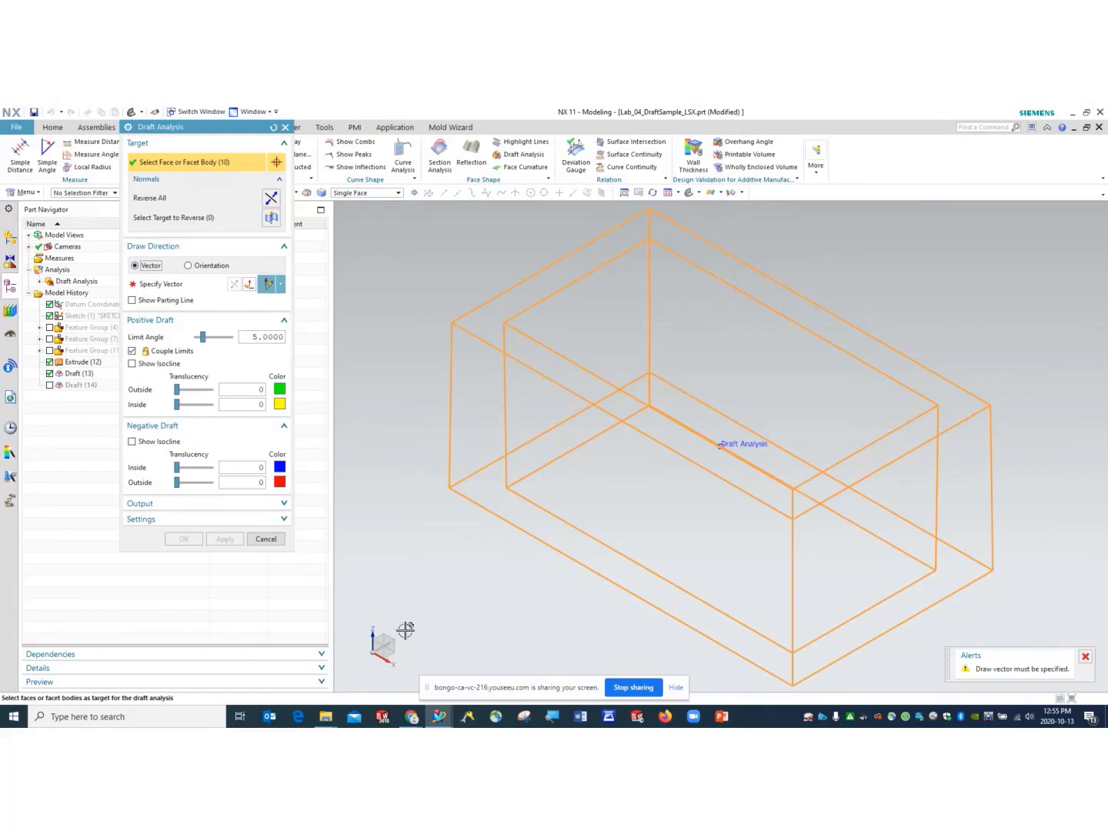
{"action": "left_click", "coordinate": [372, 637]}
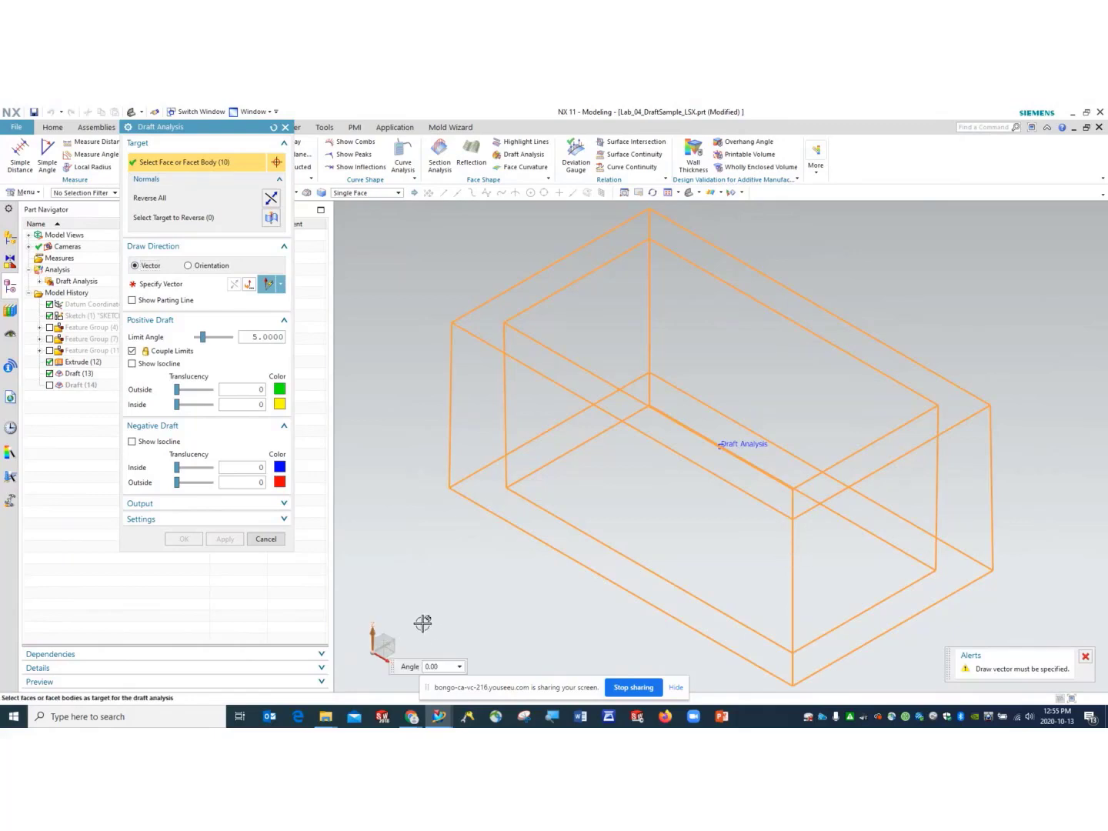
{"action": "left_click", "coordinate": [281, 285]}
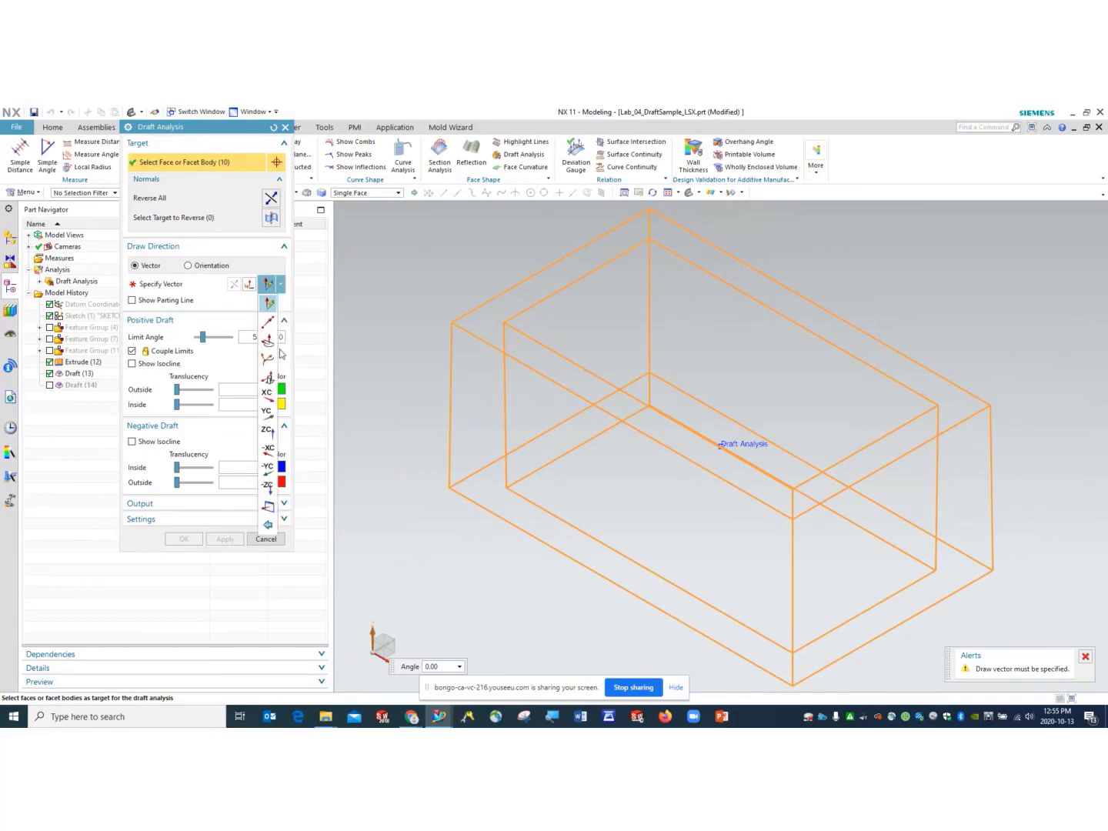
{"action": "left_click", "coordinate": [267, 402]}
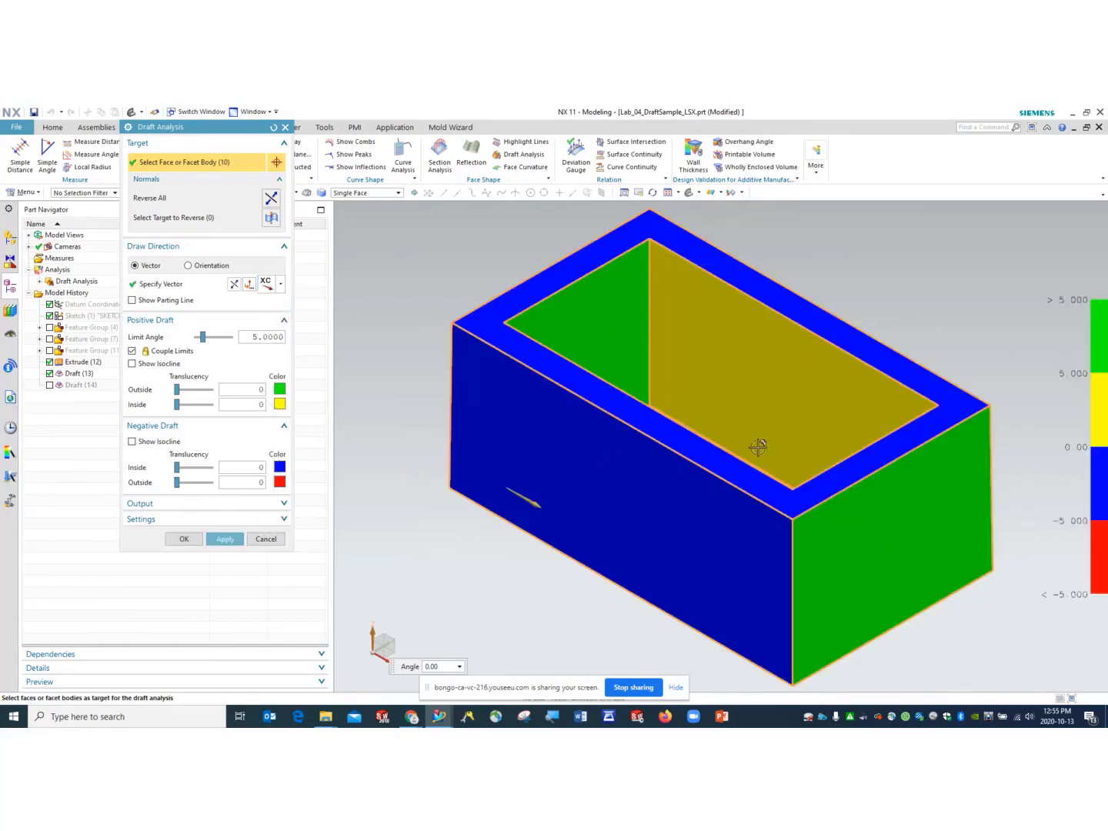
{"action": "left_click", "coordinate": [280, 284]}
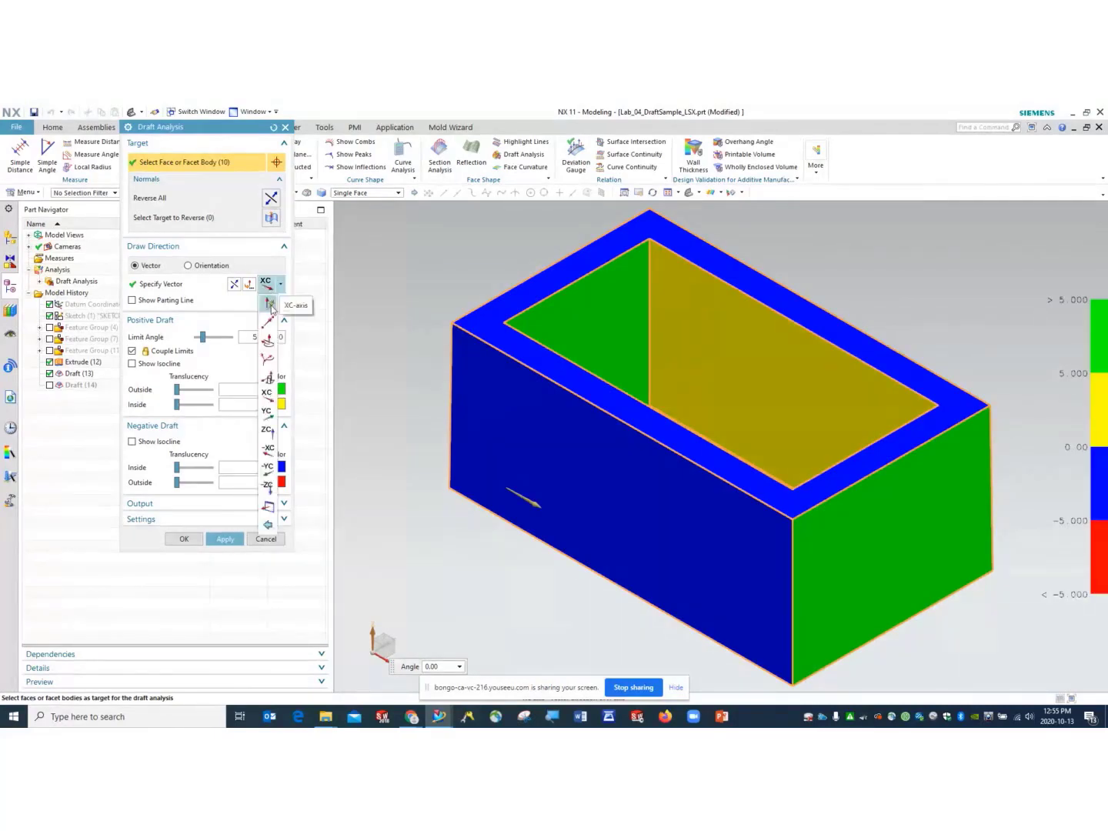
{"action": "left_click", "coordinate": [269, 440]}
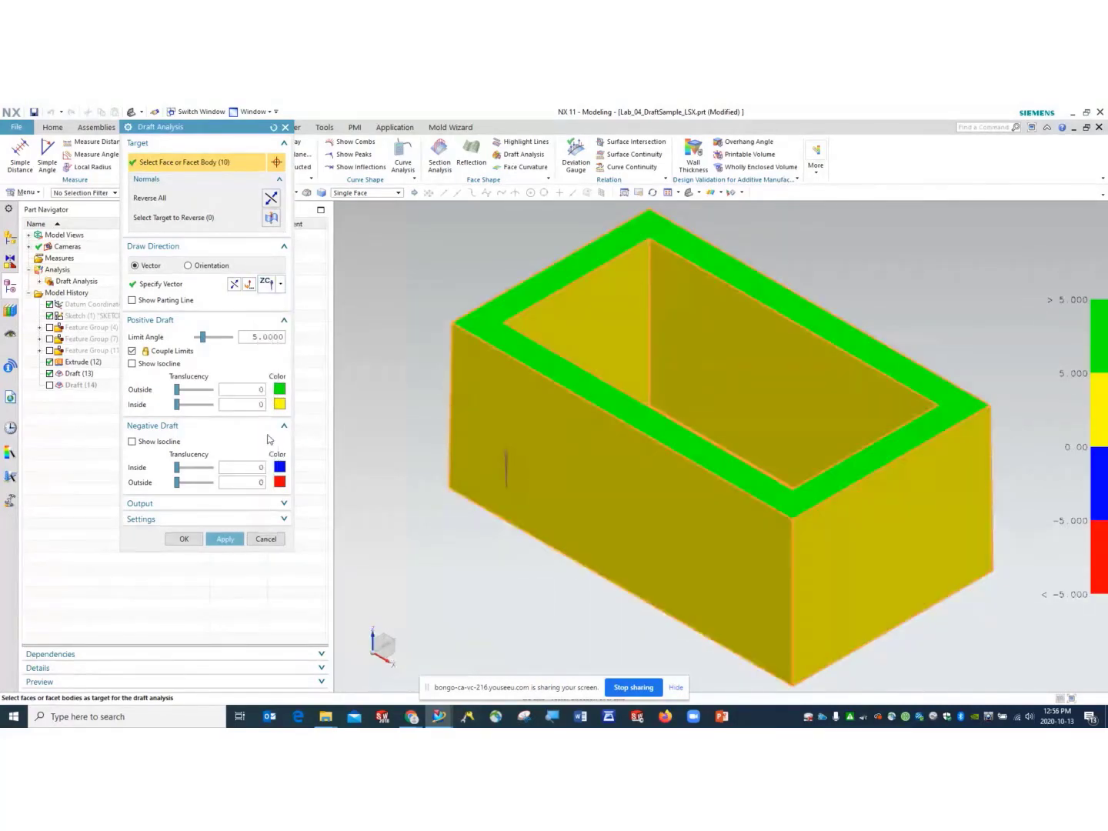
{"action": "left_click", "coordinate": [188, 267]}
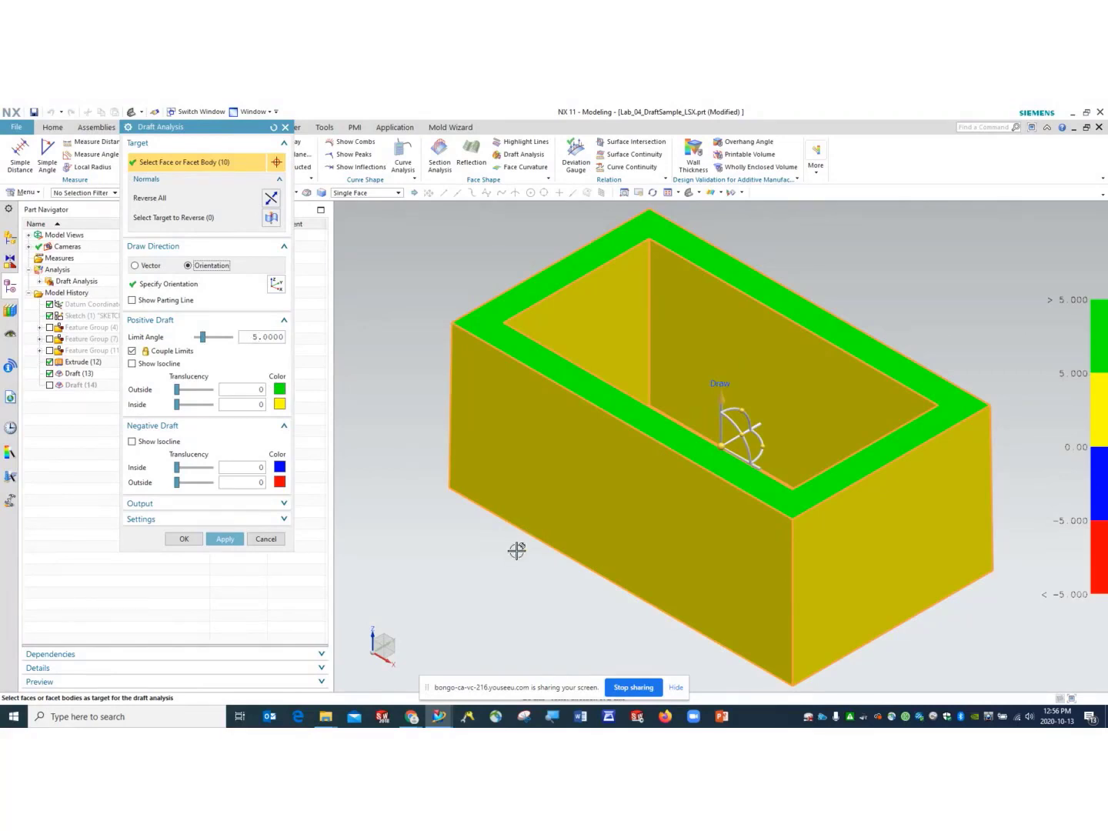
- Inspect the colour-mapped box from several sides, return to isometric, and apply the orientation-based analysis
{"action": "middle_click_drag", "start_coordinate": [516, 549], "coordinate": [527, 482]}
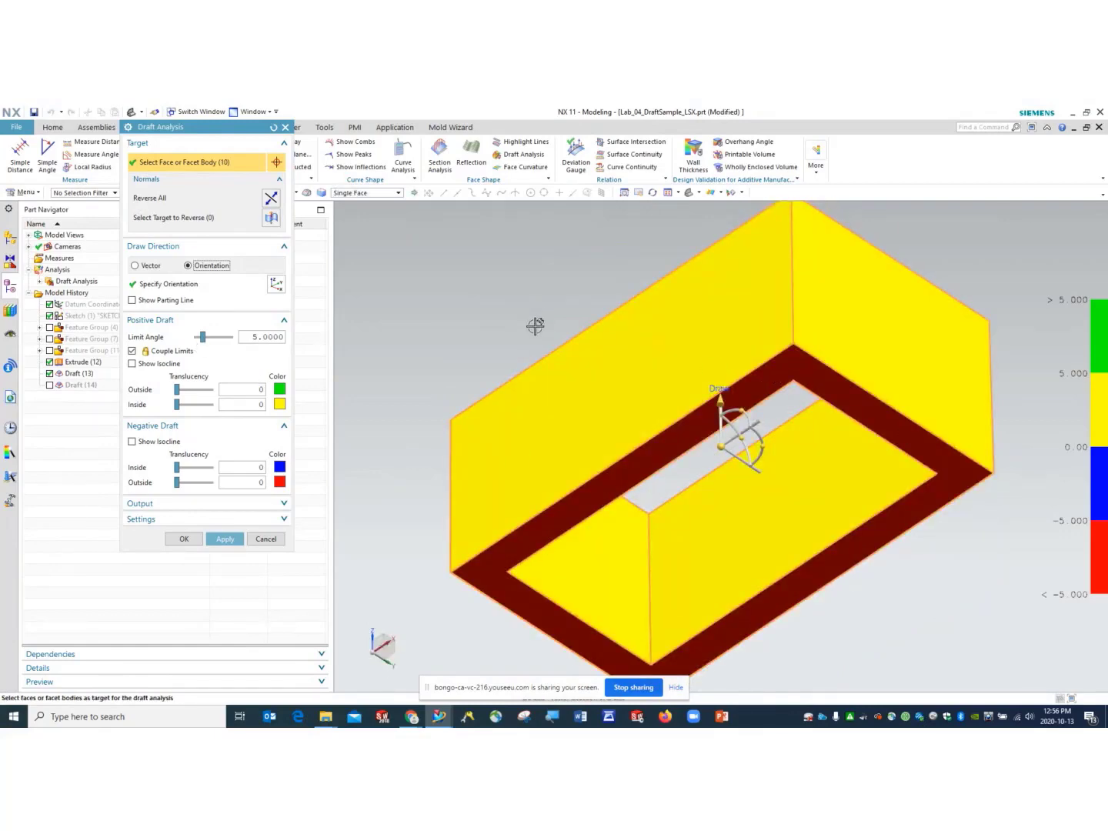
{"action": "middle_click_drag", "start_coordinate": [534, 324], "coordinate": [539, 385]}
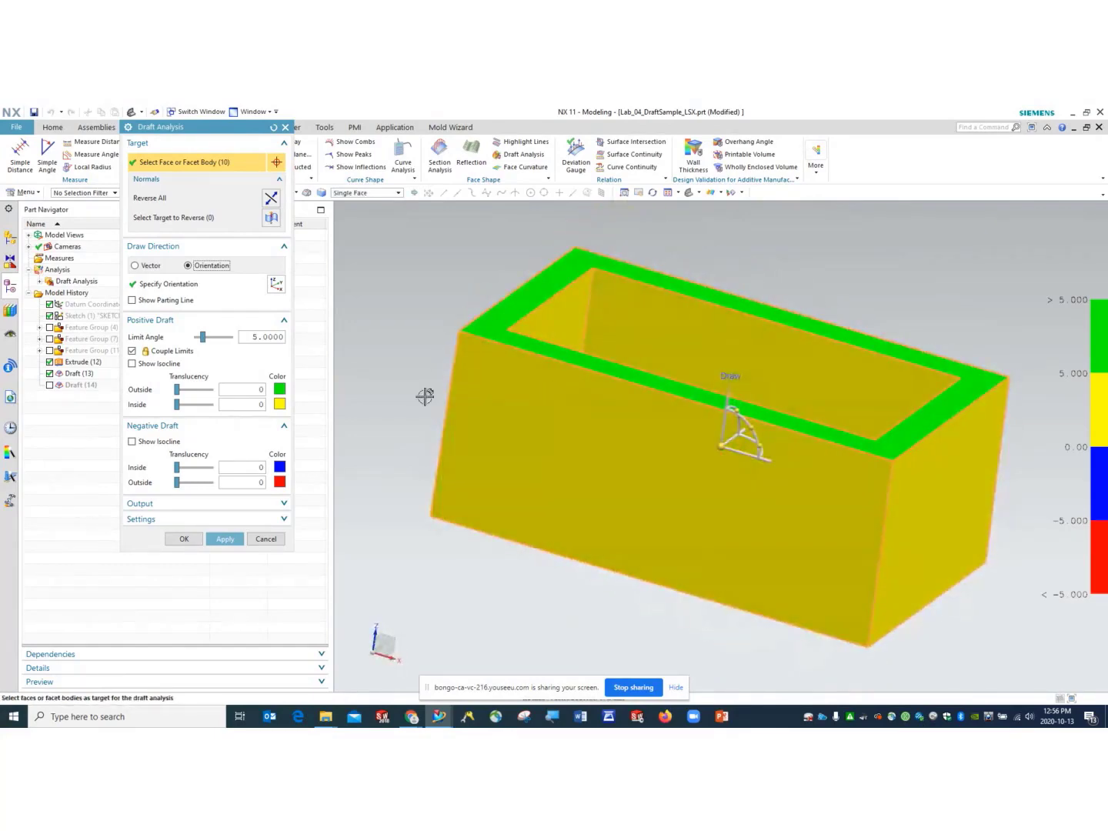
{"action": "left_click", "coordinate": [690, 193]}
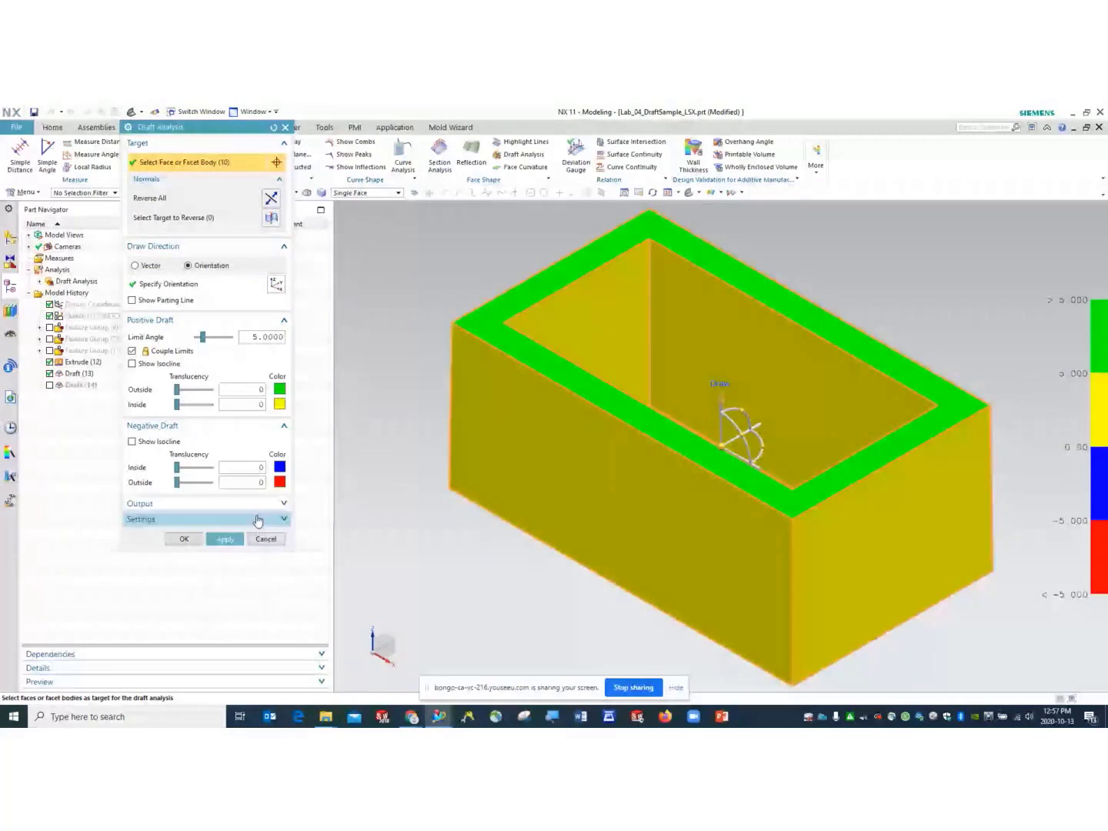
{"action": "left_click", "coordinate": [226, 540]}
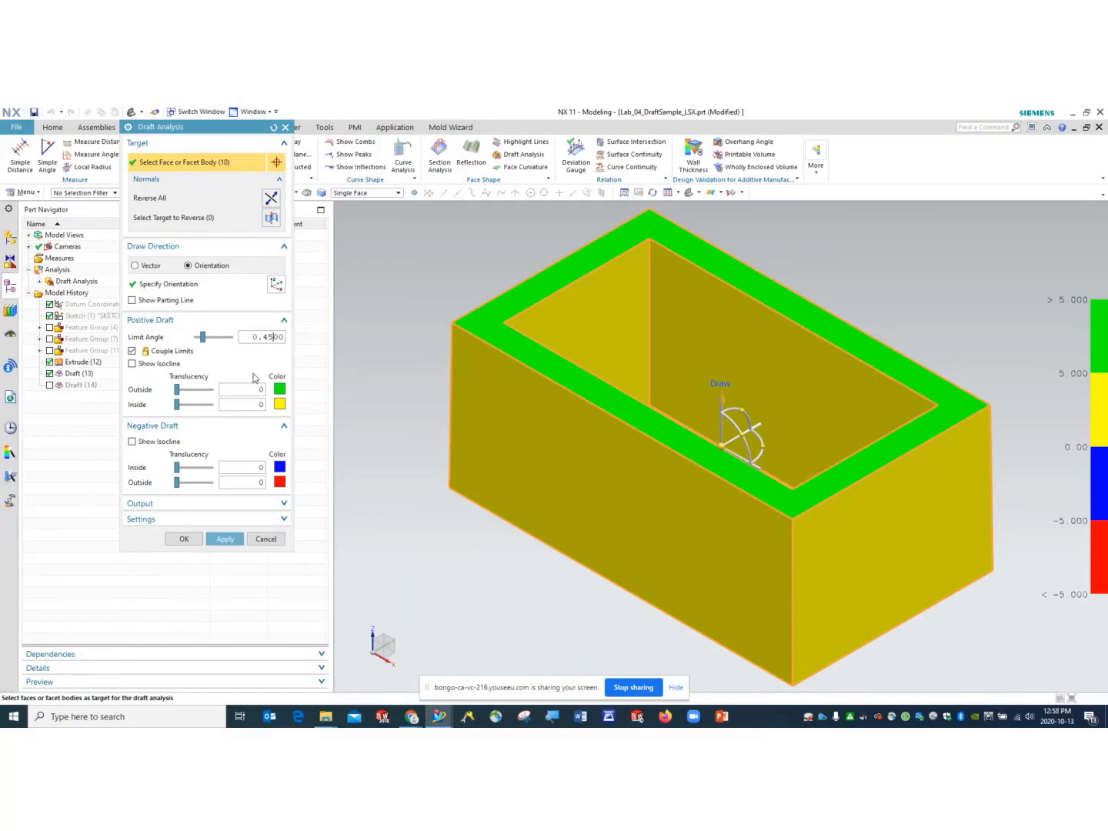
- Confirm the 0.45 limit angle, check all faces turn green, then close Draft Analysis
{"action": "key", "text": "Return"}
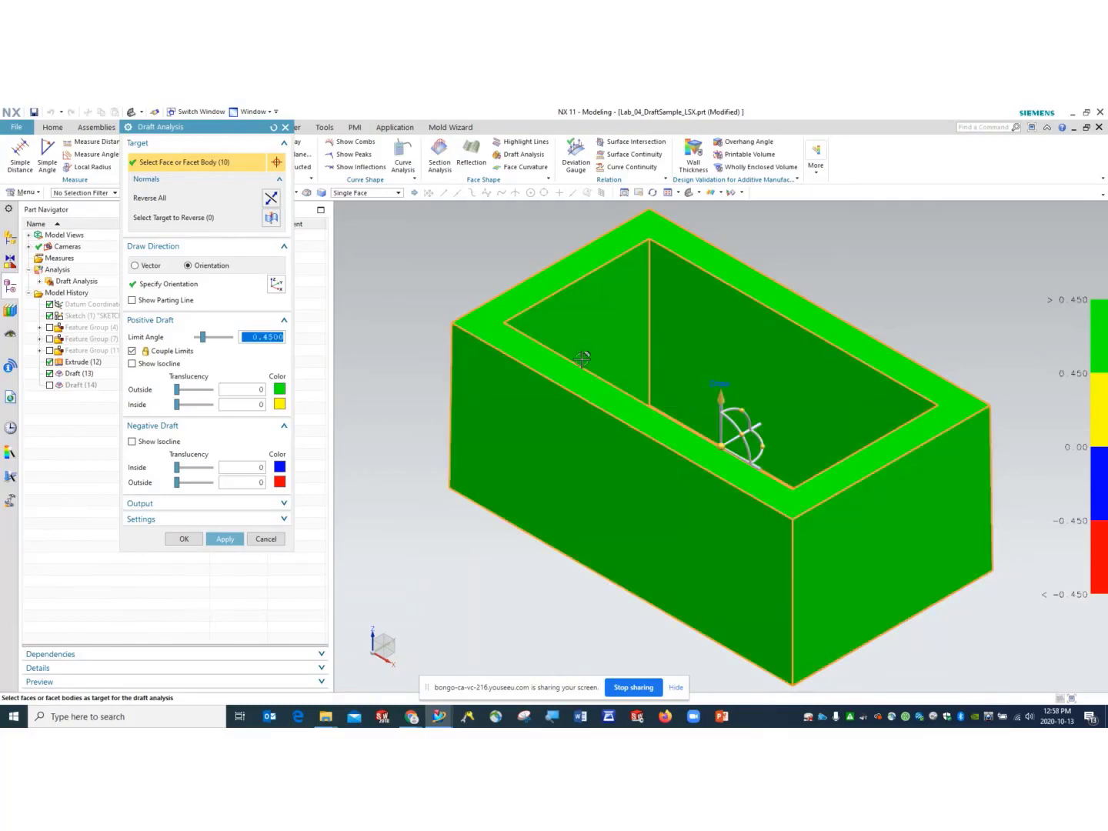
{"action": "mouse_move", "coordinate": [599, 462]}
{"action": "middle_mouse_down"}
{"action": "mouse_move", "coordinate": [597, 418]}
{"action": "mouse_move", "coordinate": [599, 452]}
{"action": "mouse_move", "coordinate": [614, 469]}
{"action": "mouse_move", "coordinate": [634, 461]}
{"action": "mouse_move", "coordinate": [586, 456]}
{"action": "middle_mouse_up"}
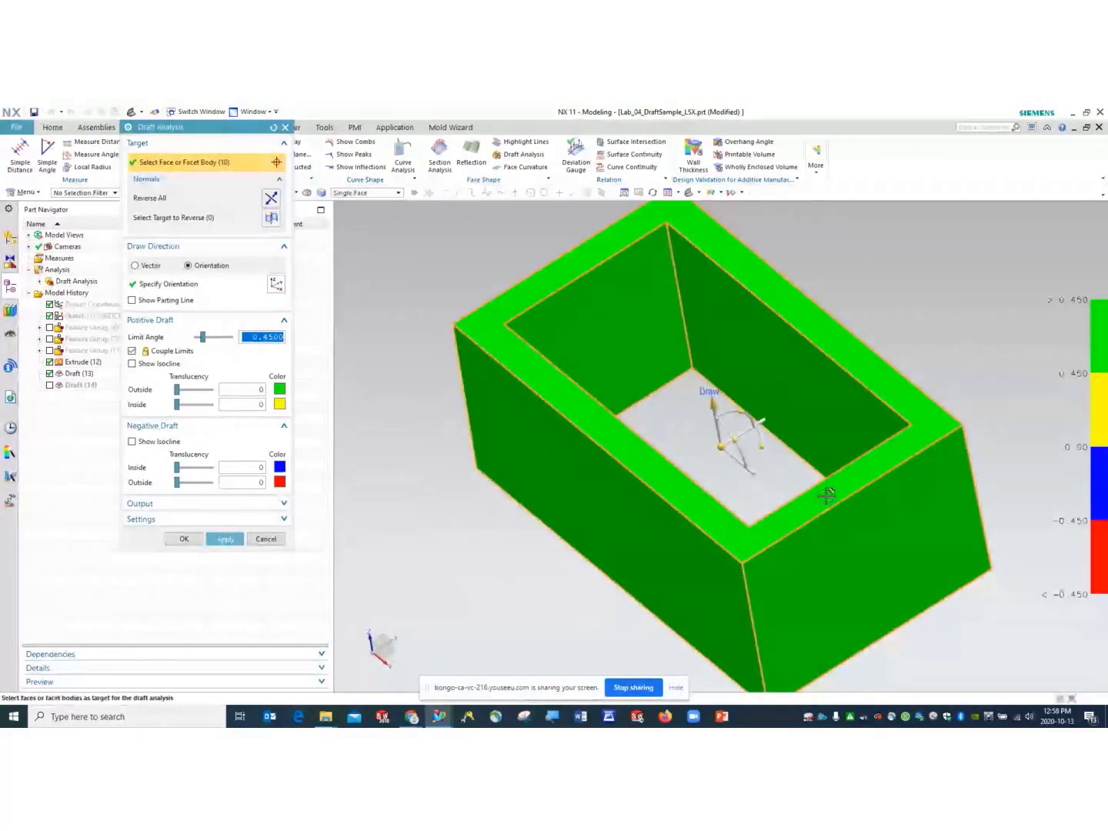
{"action": "left_click", "coordinate": [690, 194]}
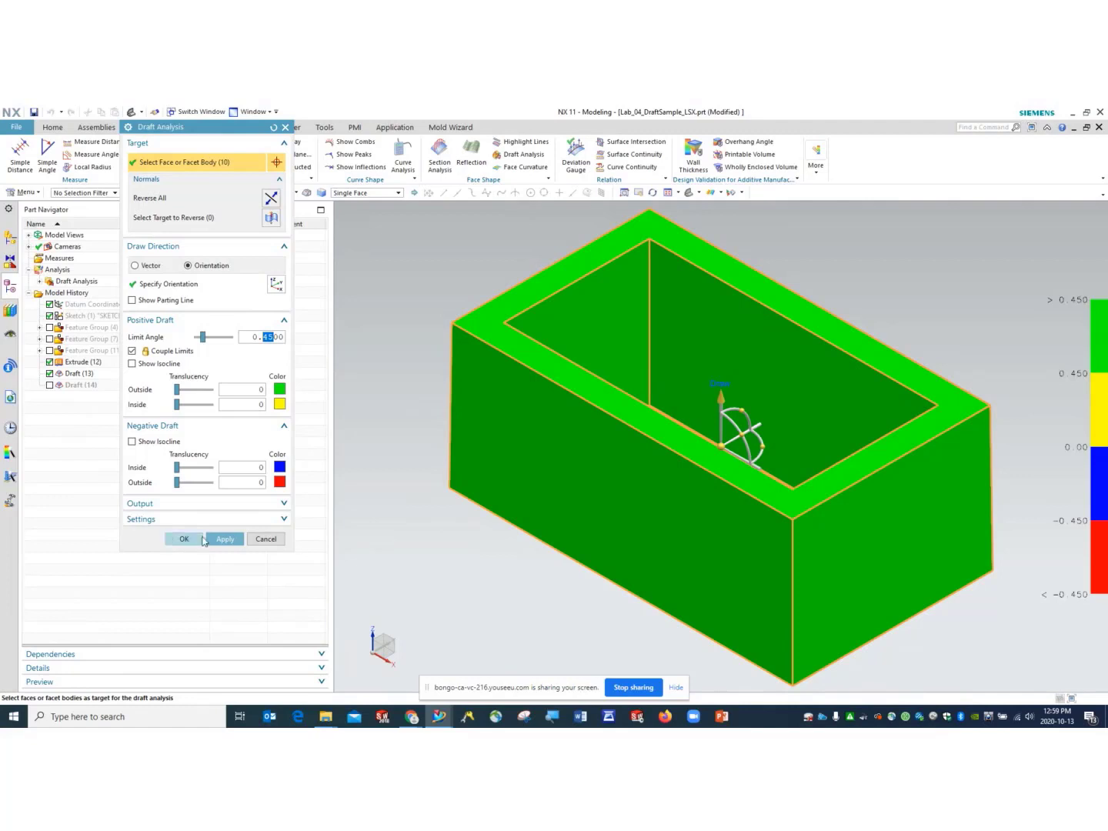
{"action": "left_click", "coordinate": [273, 540]}
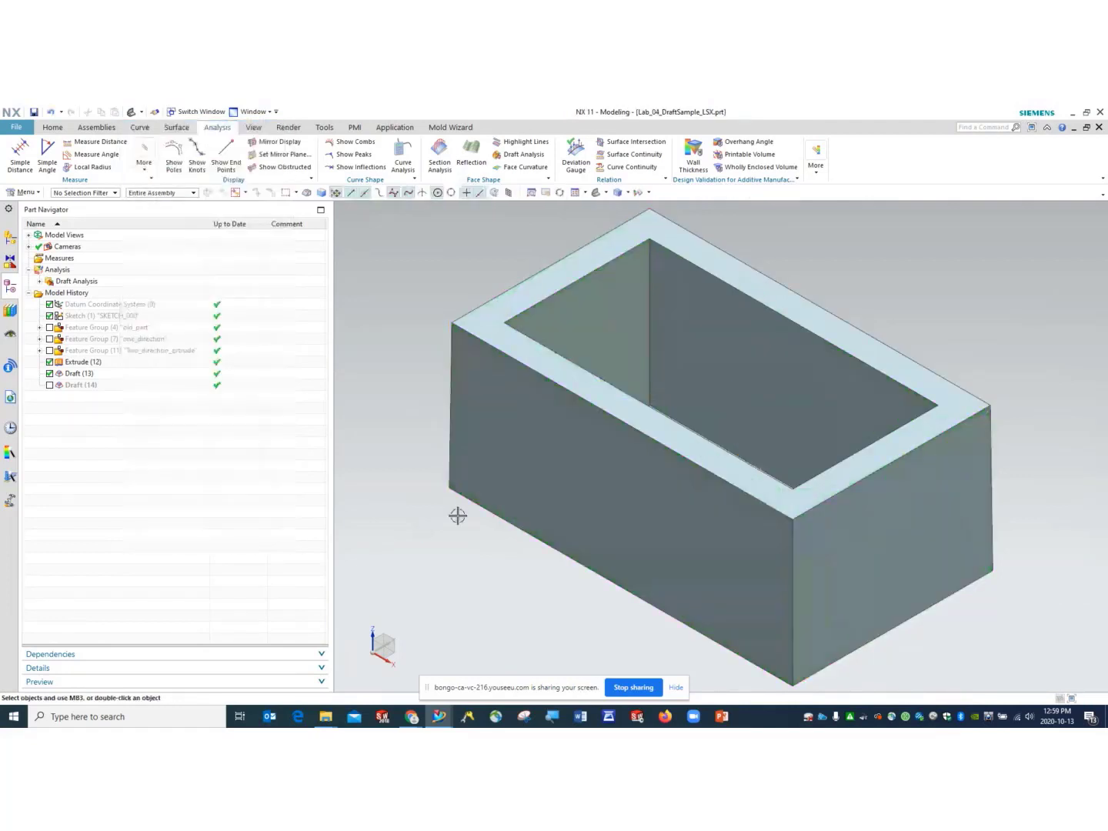
- Select the Draft (13) feature and orbit the hollow box to view it from below and above
{"action": "left_click", "coordinate": [760, 426]}
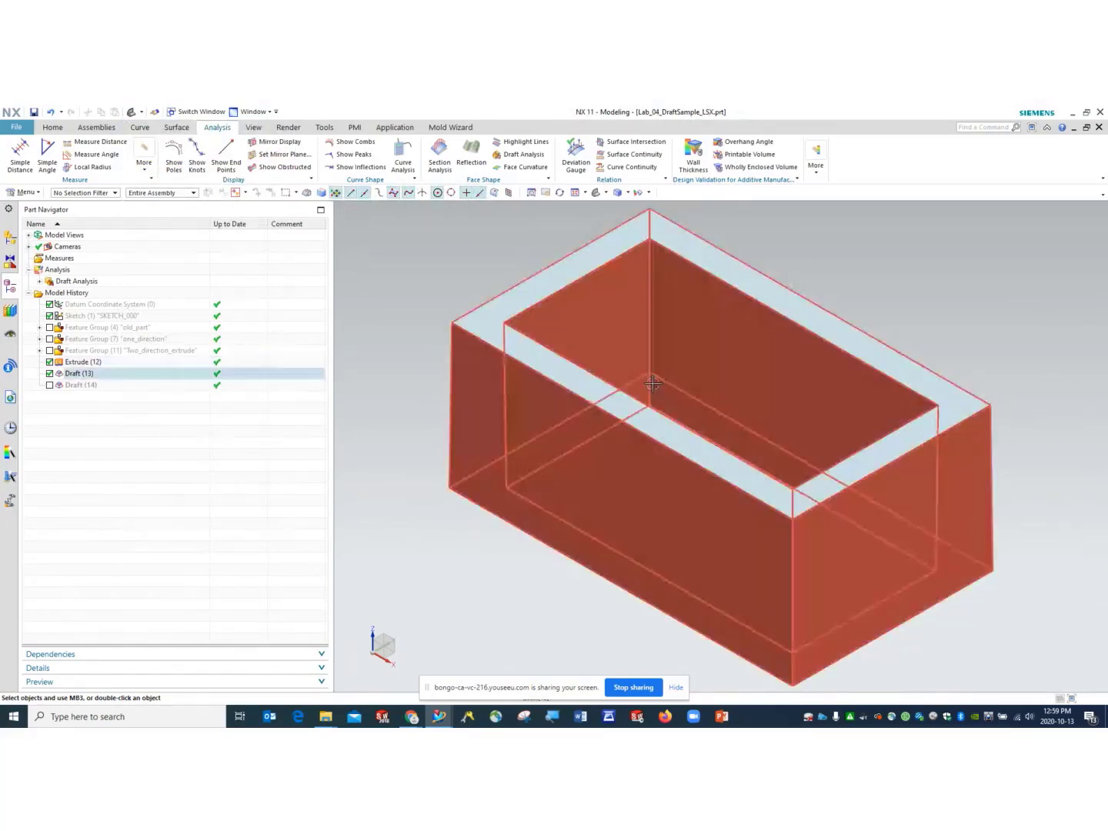
{"action": "middle_click_drag", "start_coordinate": [753, 297], "coordinate": [589, 409]}
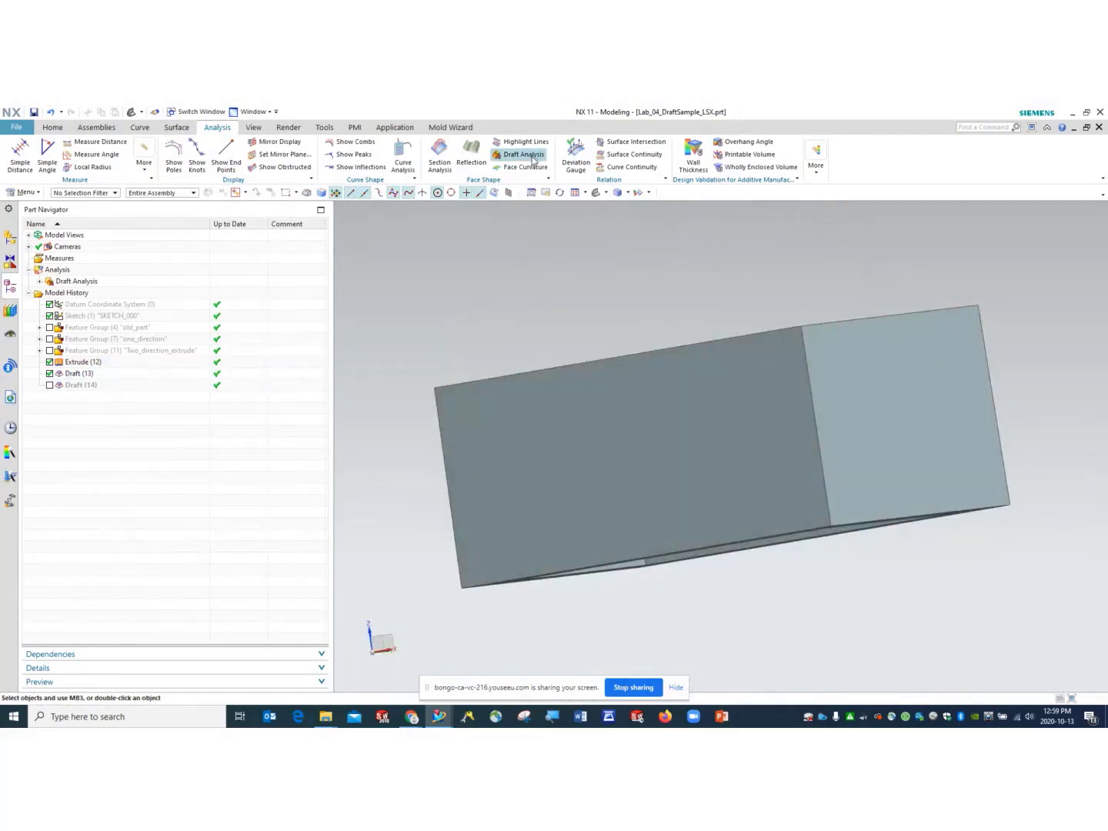
{"action": "middle_click_drag", "start_coordinate": [738, 458], "coordinate": [716, 501]}
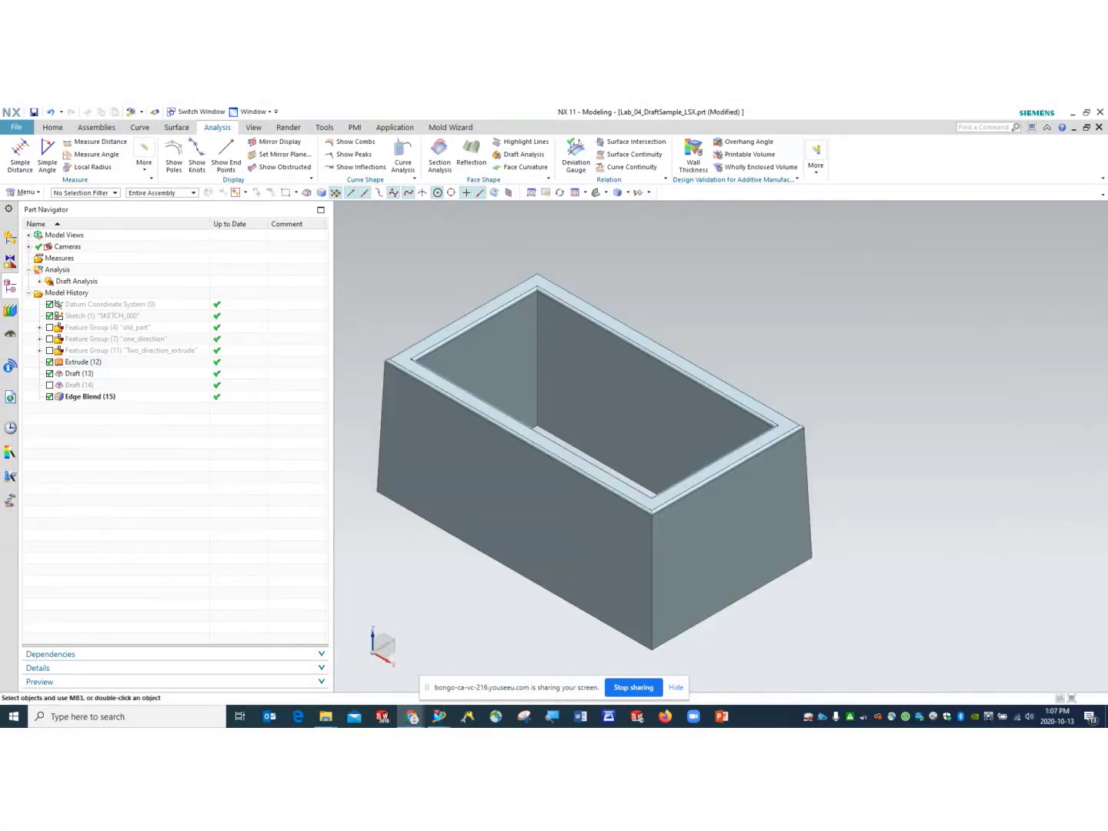
- Run Check Wall Thickness on the box and inspect the colour map (average 6.97, maximum 10.78)
{"action": "left_click", "coordinate": [814, 162]}
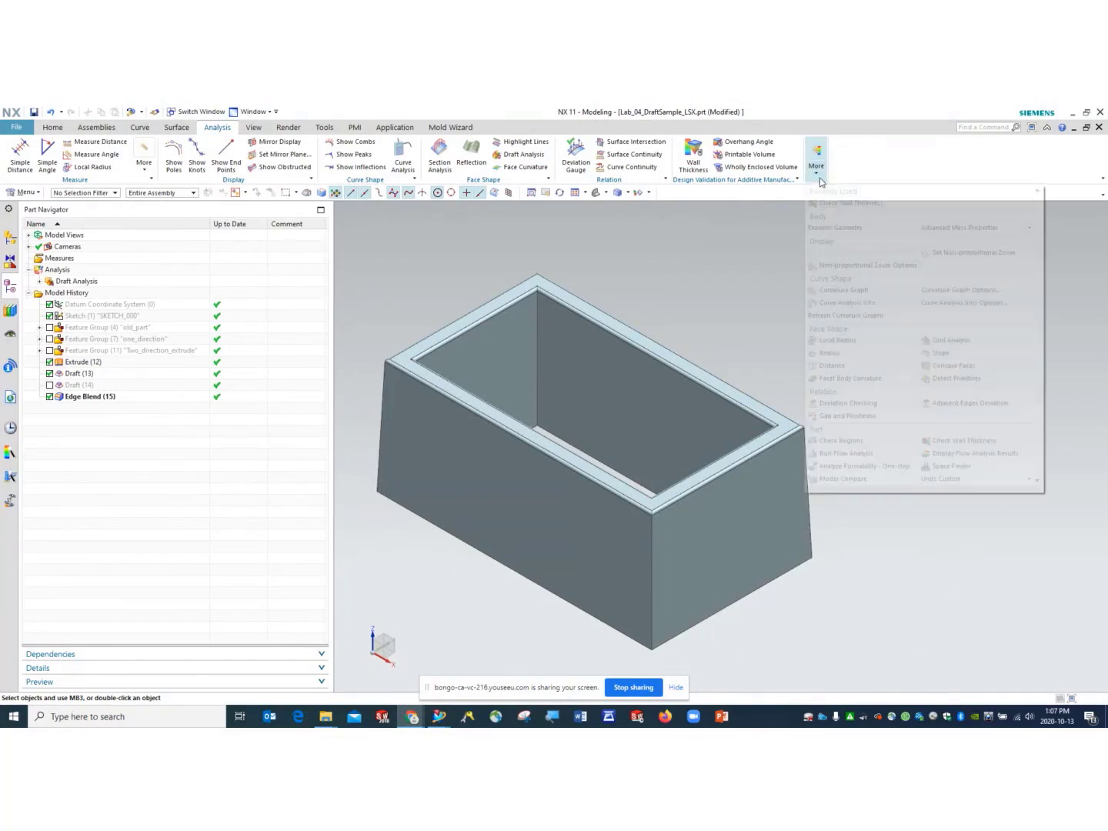
{"action": "left_click", "coordinate": [950, 440]}
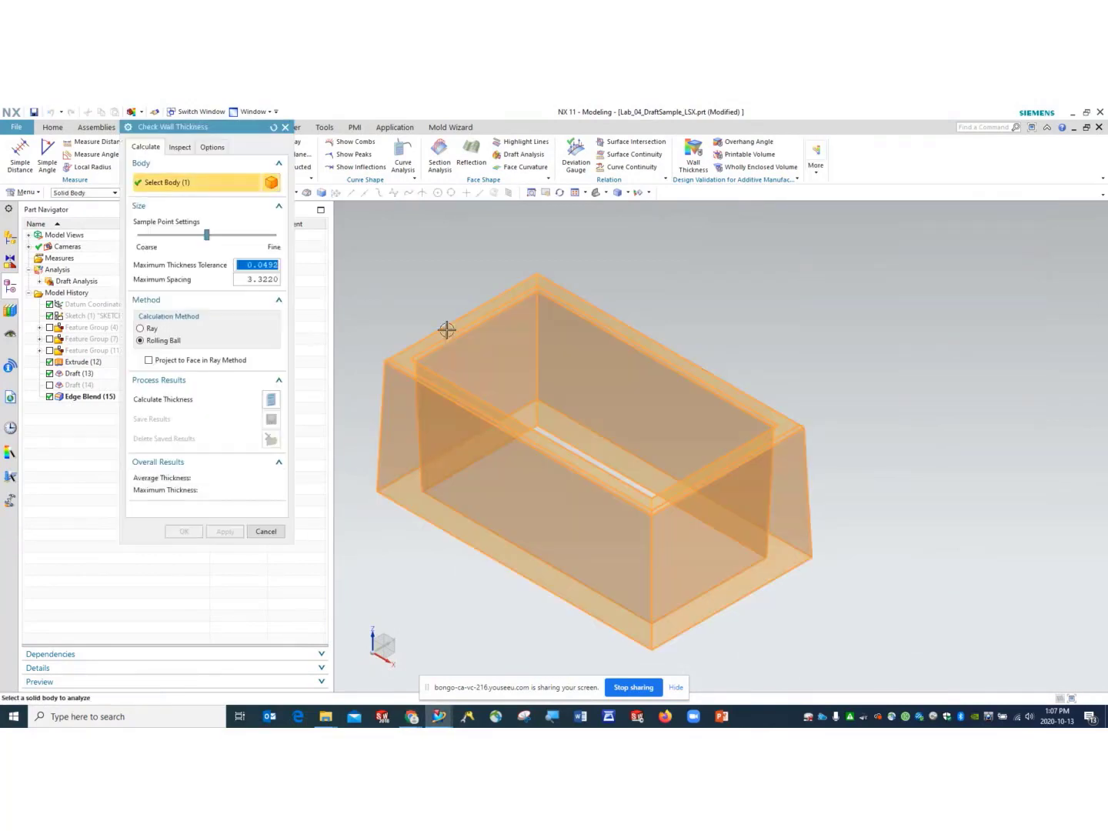
{"action": "left_click", "coordinate": [269, 400]}
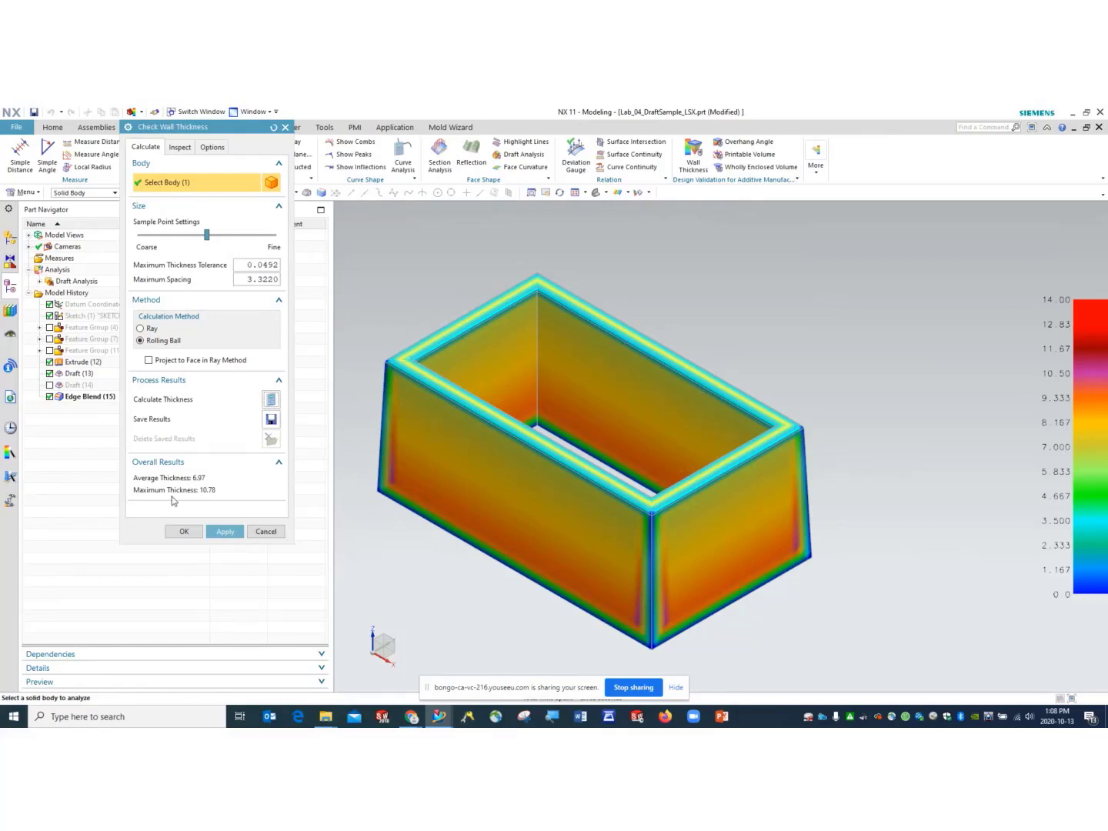
{"action": "middle_click_drag", "start_coordinate": [522, 533], "coordinate": [461, 529]}
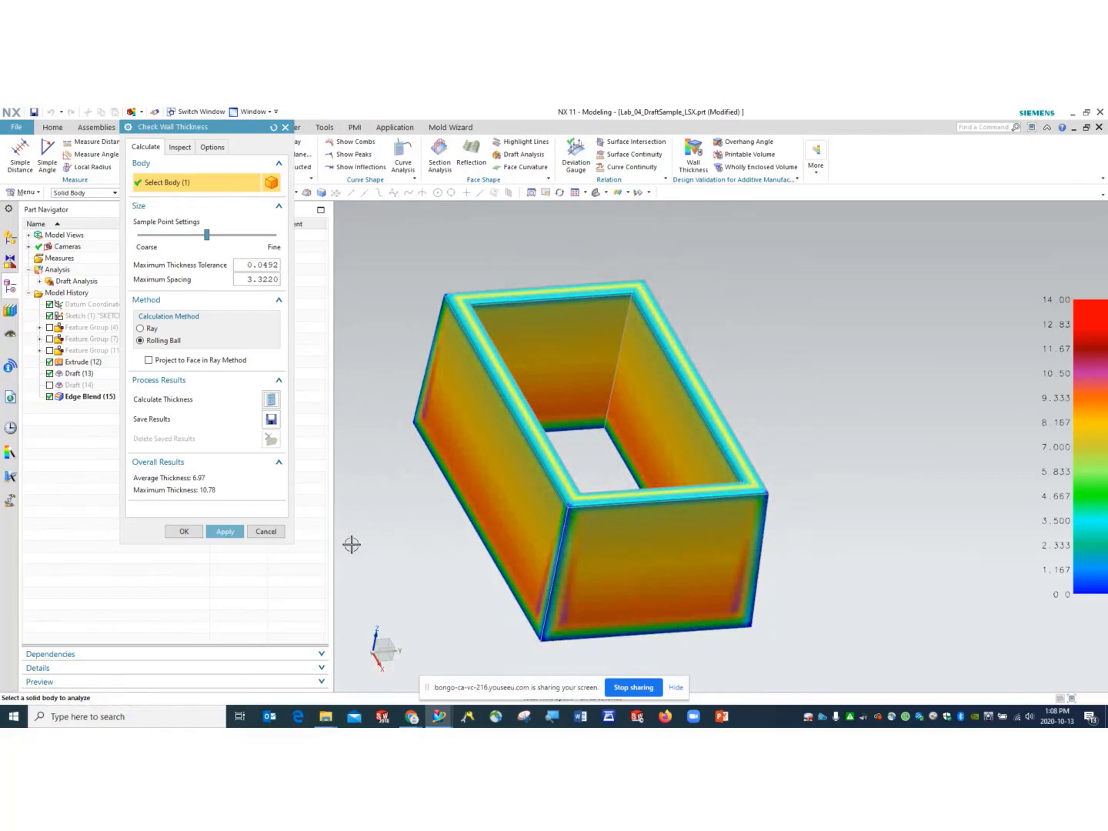
{"action": "middle_click_drag", "start_coordinate": [507, 406], "coordinate": [895, 562]}
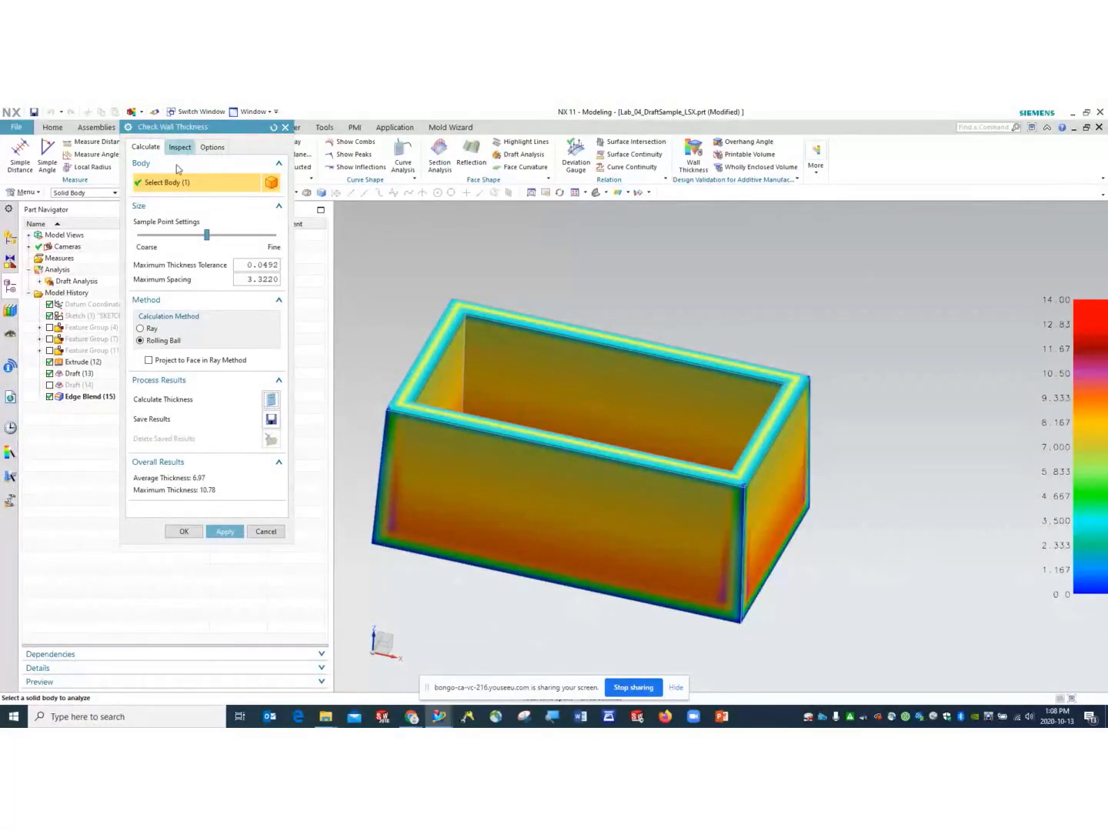
{"action": "left_click", "coordinate": [184, 531]}
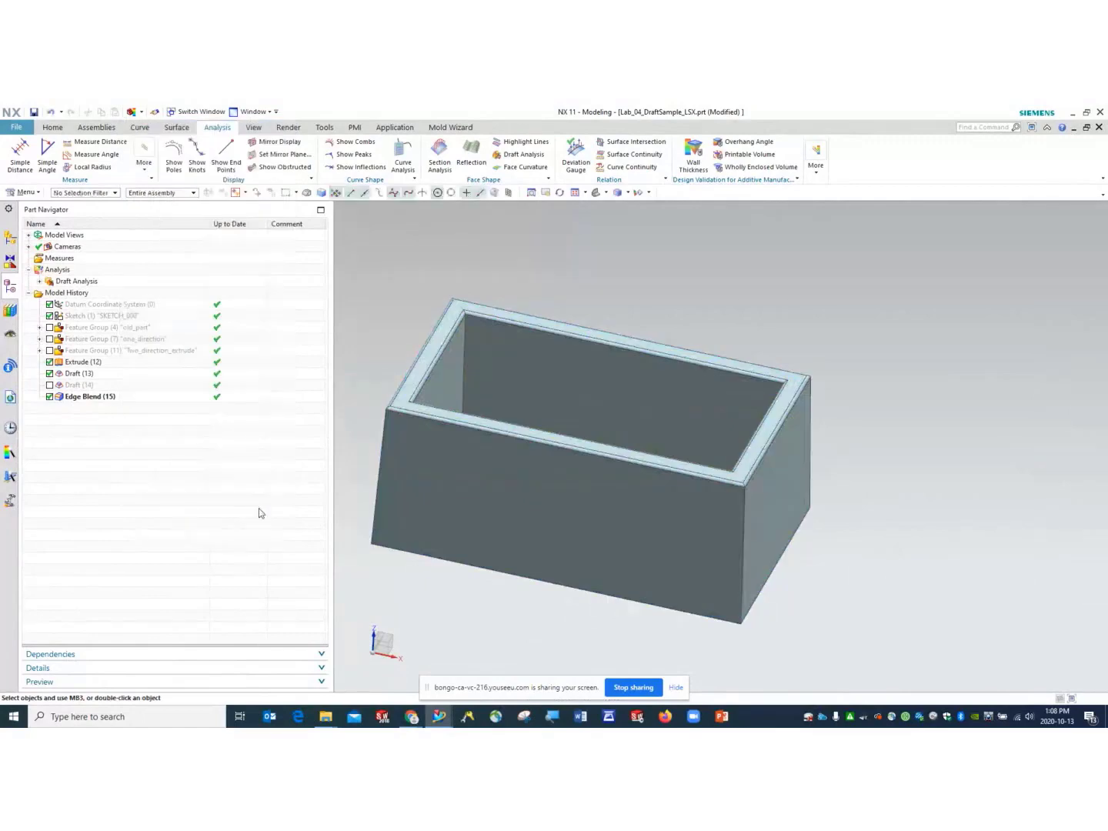